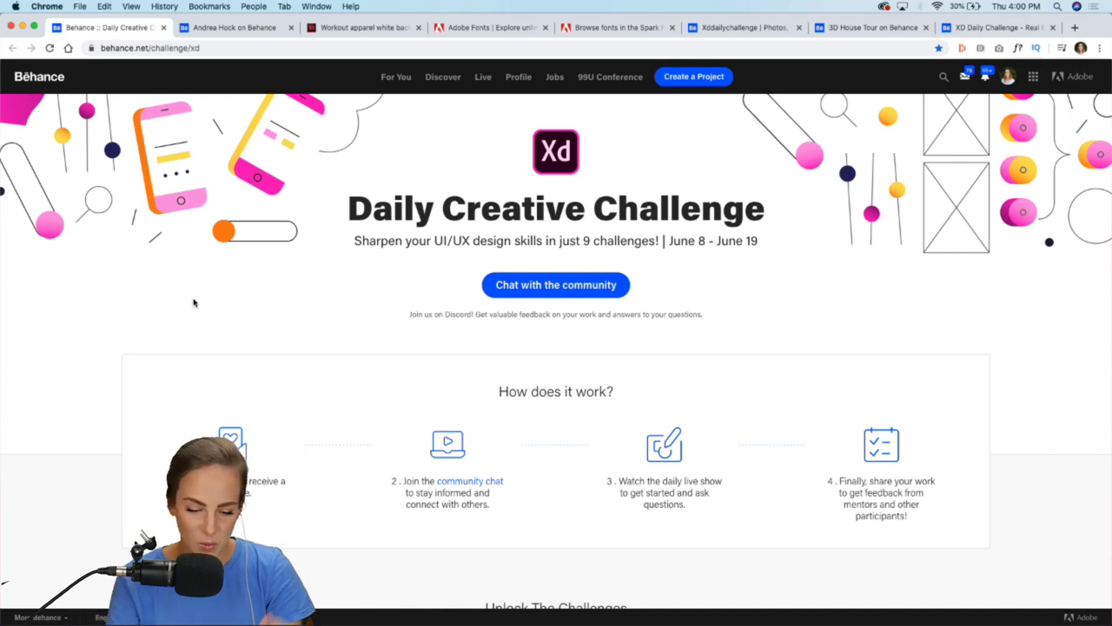
Step: Review the Daily Creative Challenge page, from how it works to the unlocked challenges through Navigation Aids
scroll(859, 318, "down", 2)
scroll(860, 318, "down", 1)
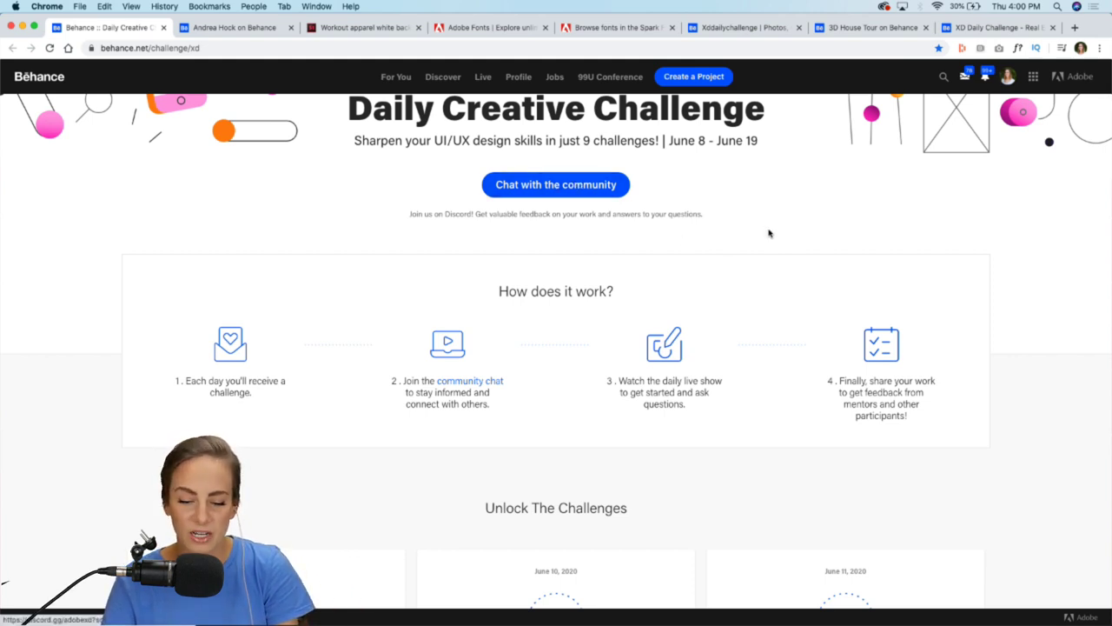
scroll(769, 233, "up", 1)
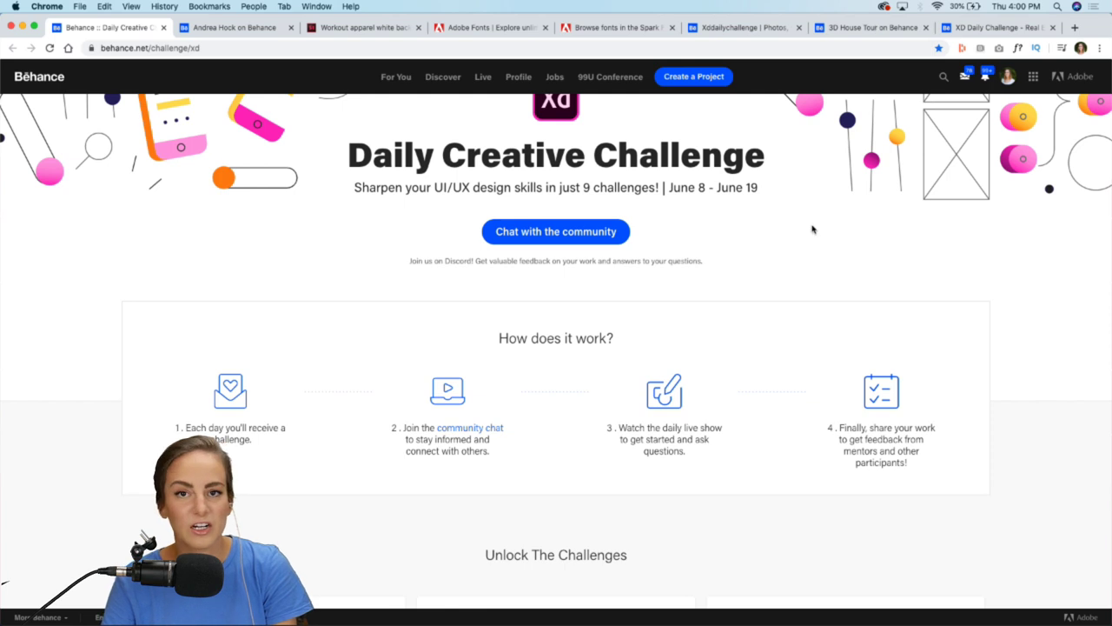
scroll(813, 229, "down", 2)
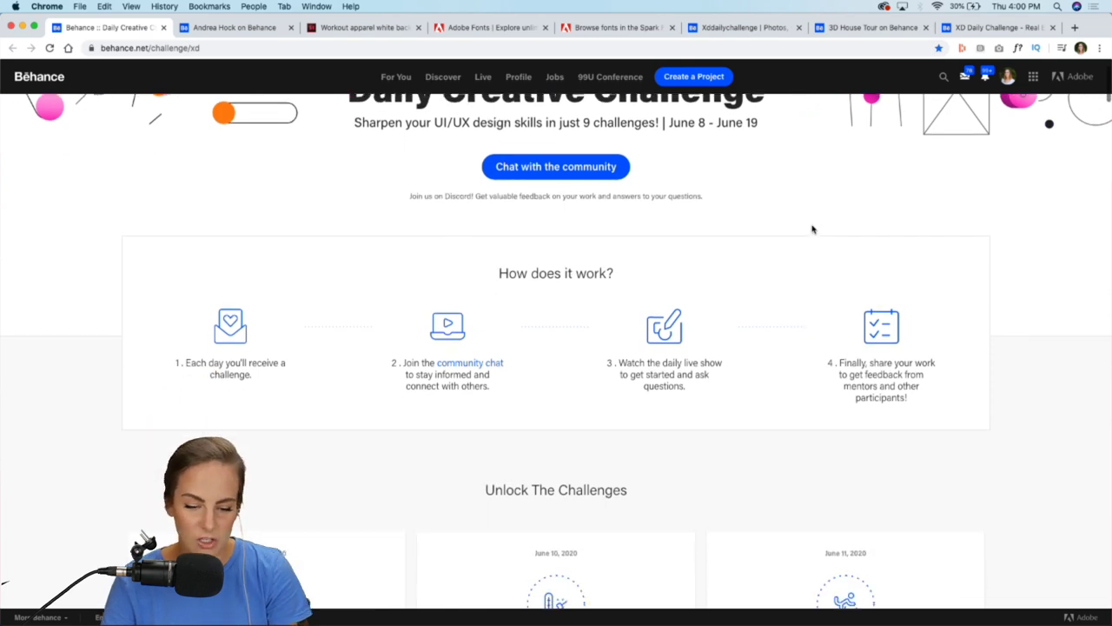
scroll(812, 229, "up", 1)
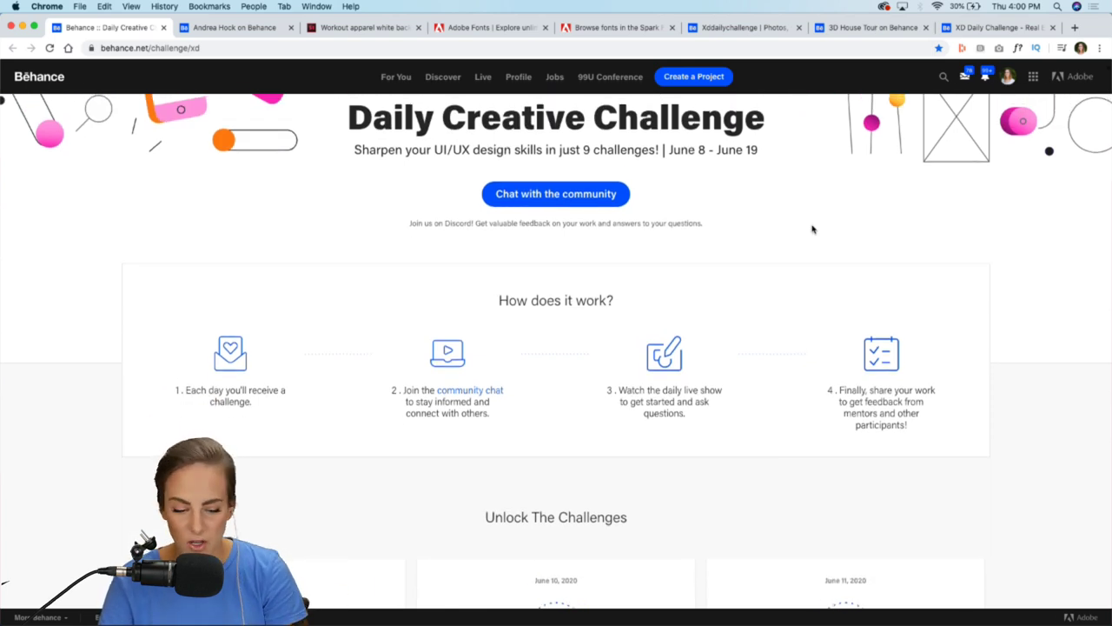
scroll(813, 229, "down", 2)
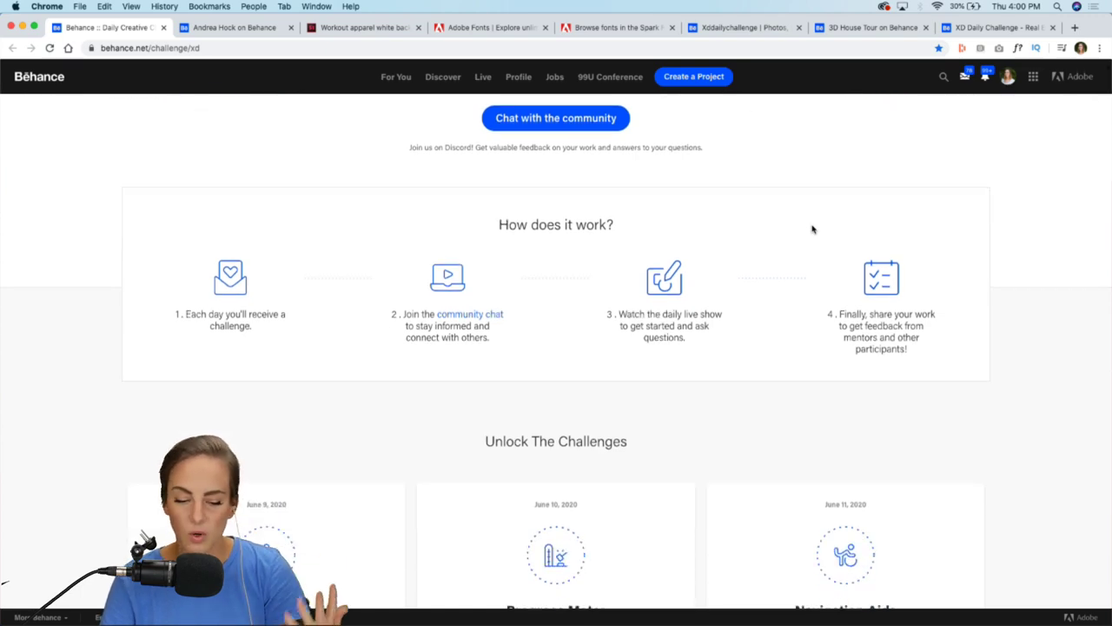
scroll(813, 229, "down", 6)
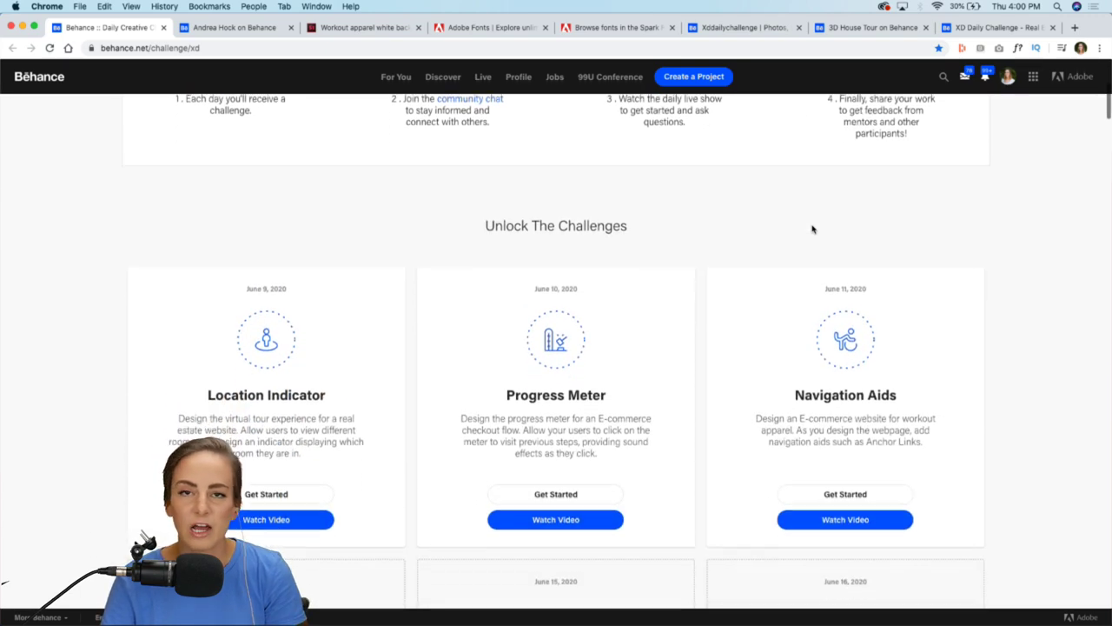
scroll(813, 228, "down", 4)
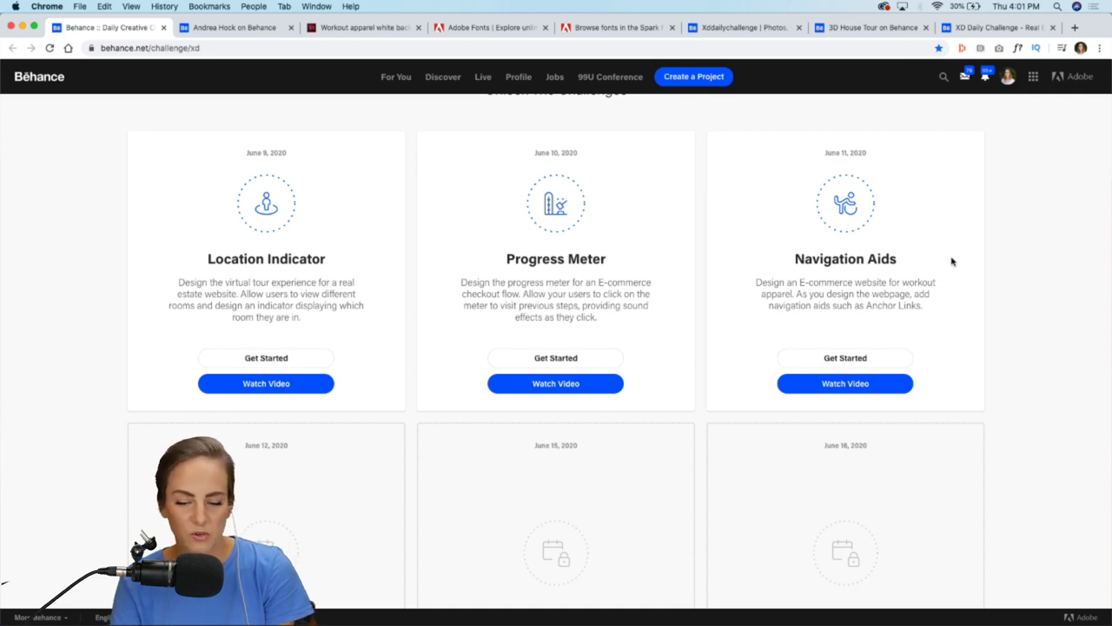
Step: Open the June 8 - 19 XD Daily Creative Challenge project from the Behance profile and play the Day 3 workout apparel video
left_click(228, 28)
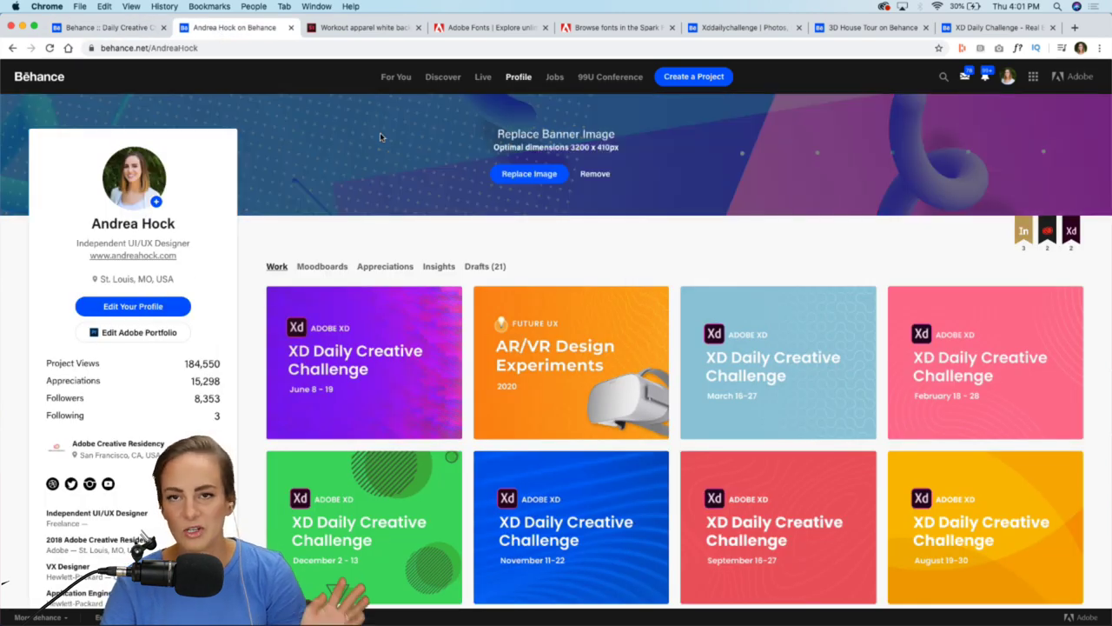
left_click(366, 341)
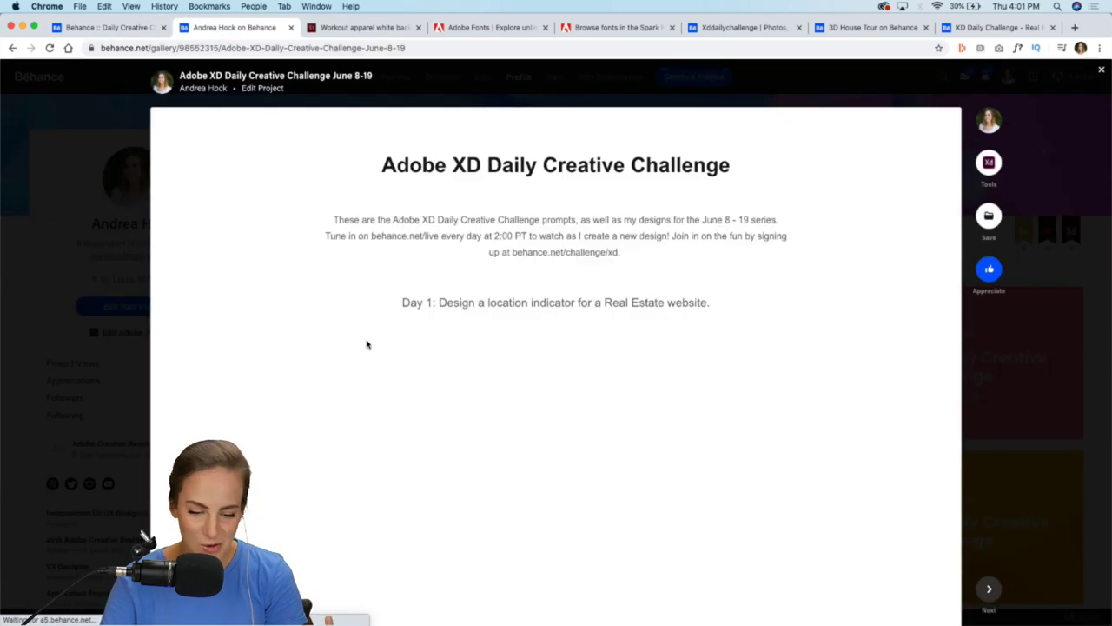
scroll(367, 343, "down", 3)
scroll(366, 343, "down", 20)
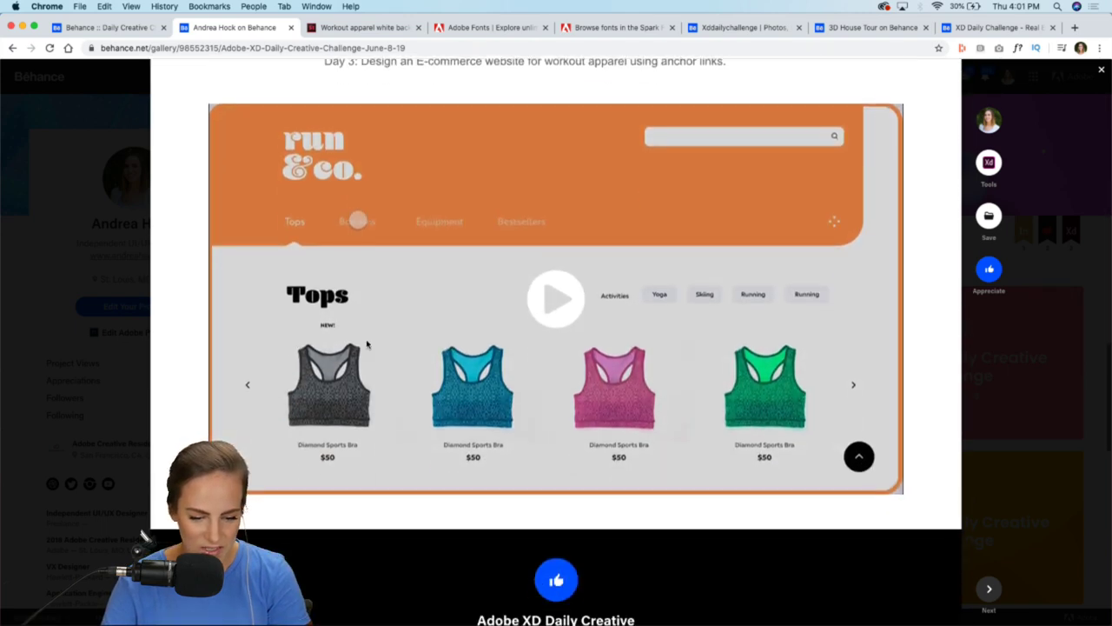
left_click(561, 304)
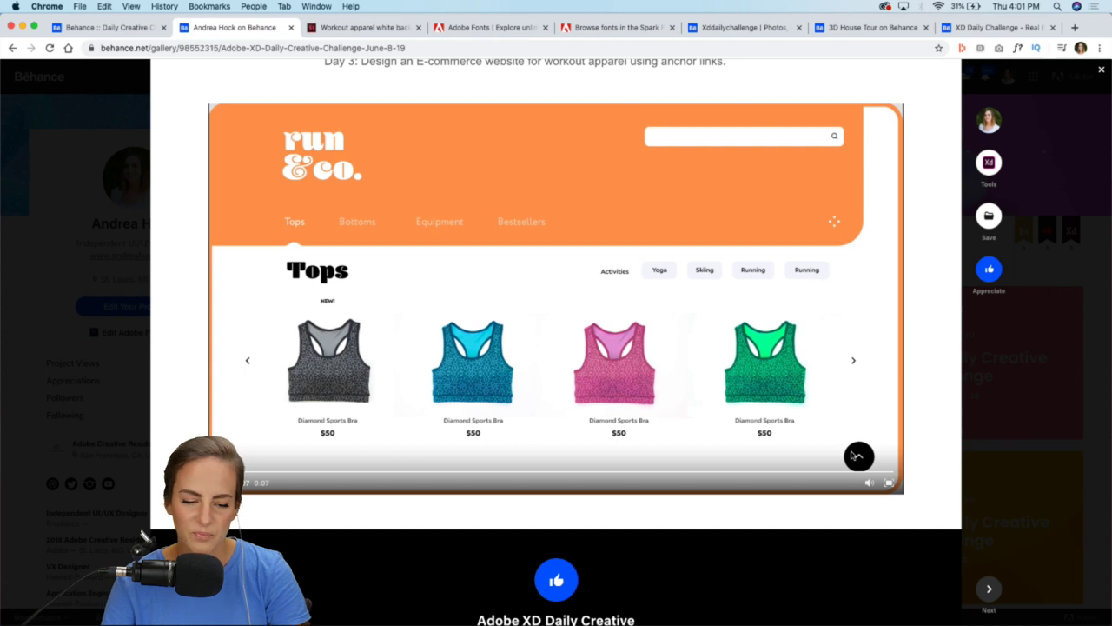
Step: Get the Navigation Aids starter file from the Behance challenge page by downloading the Challenge 3 folder directly from Dropbox
left_click(102, 31)
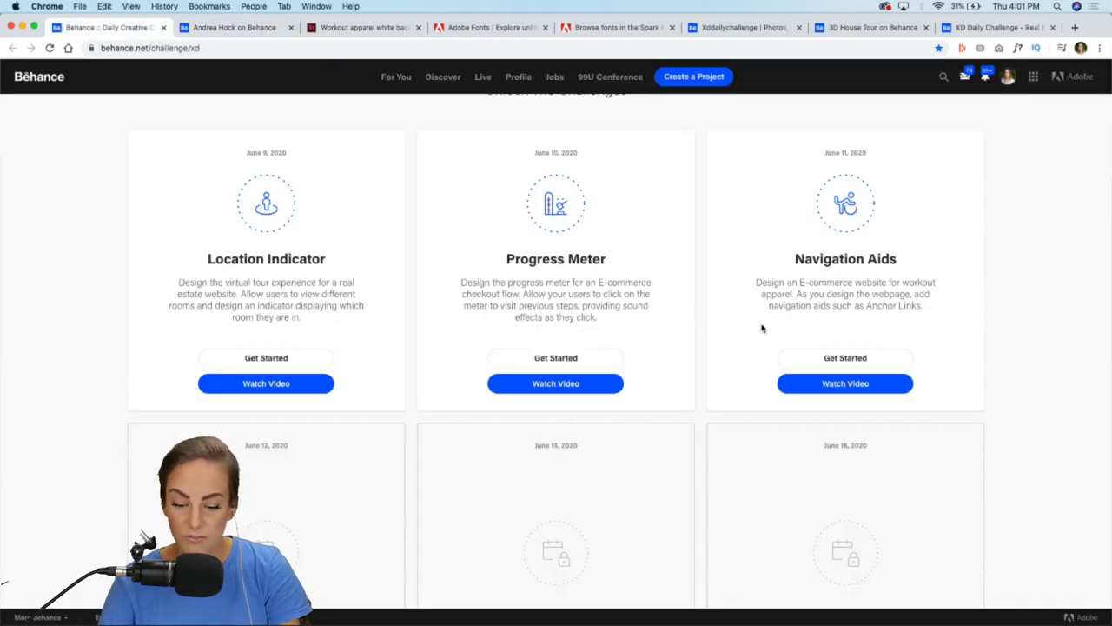
left_click(856, 360)
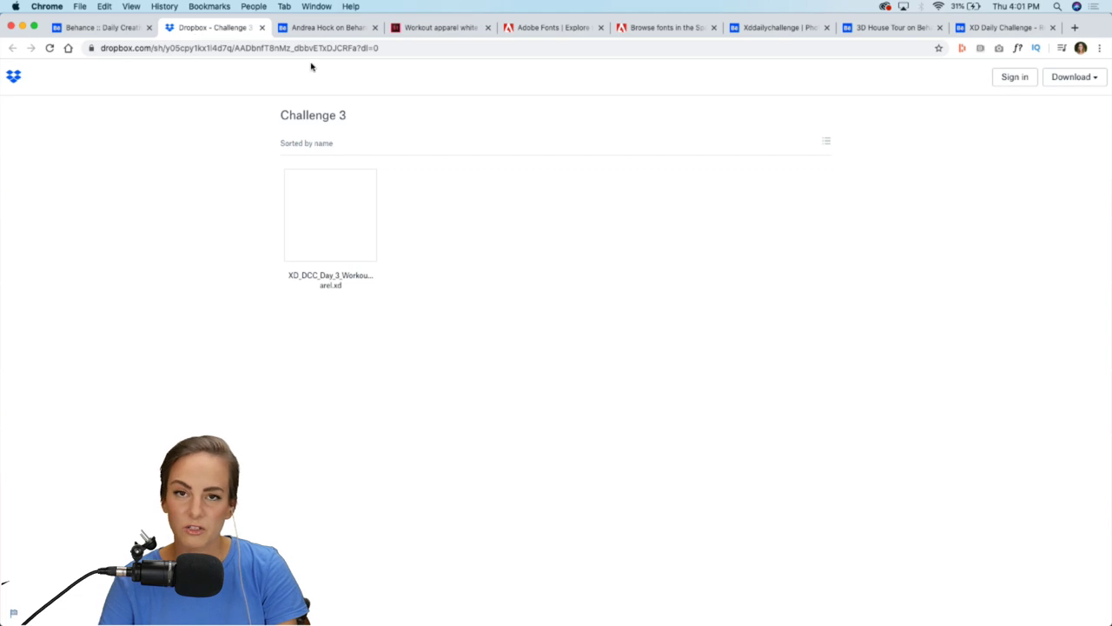
left_click(1074, 79)
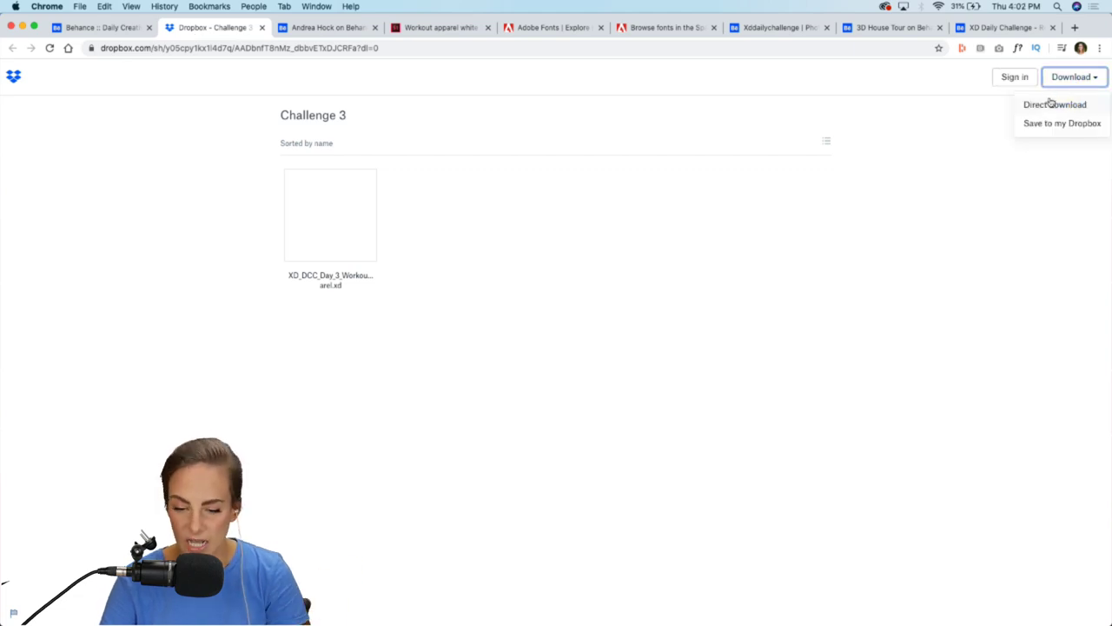
left_click(1052, 105)
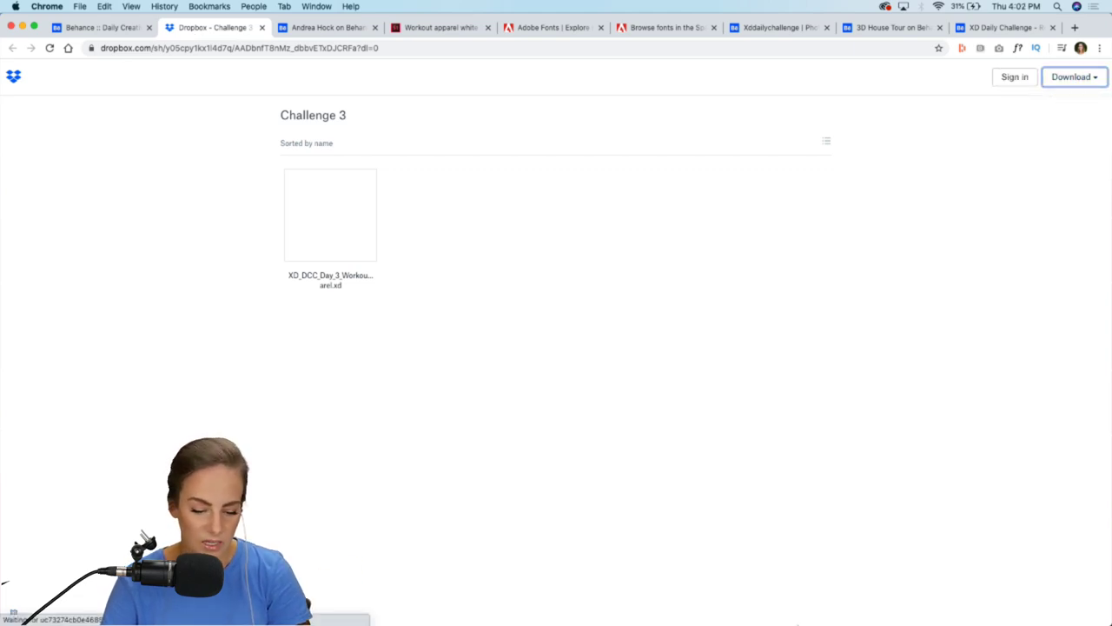
Step: Switch to Adobe XD and look over the challenge prompt, inspiration and resource booklet in the Day 3 Workout Apparel file
left_click(645, 609)
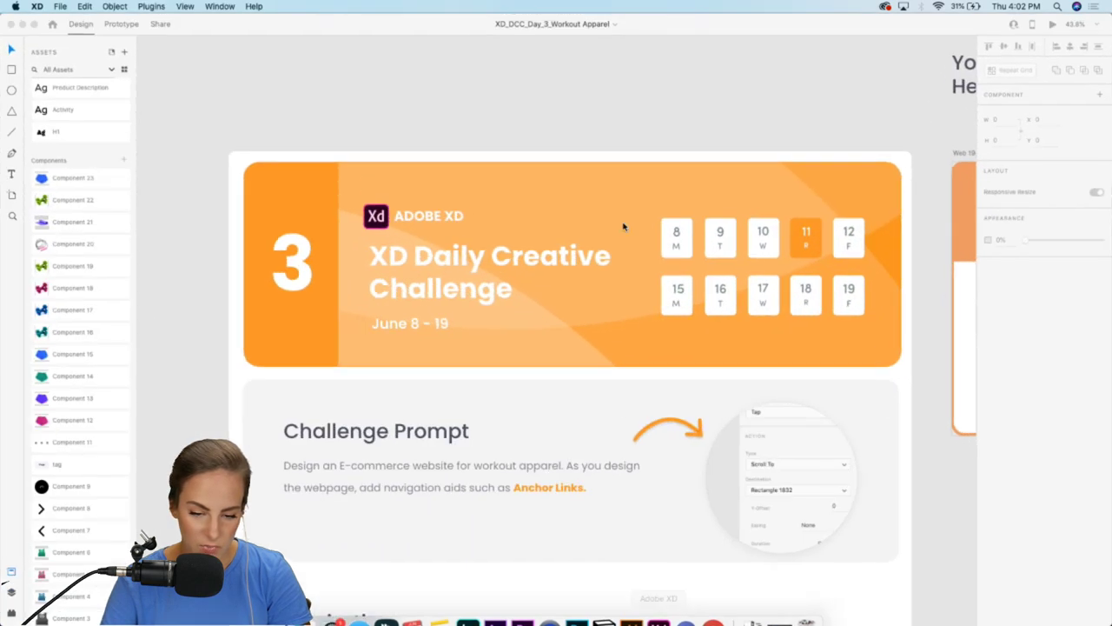
scroll(623, 226, "down", 4)
scroll(623, 226, "down", 5)
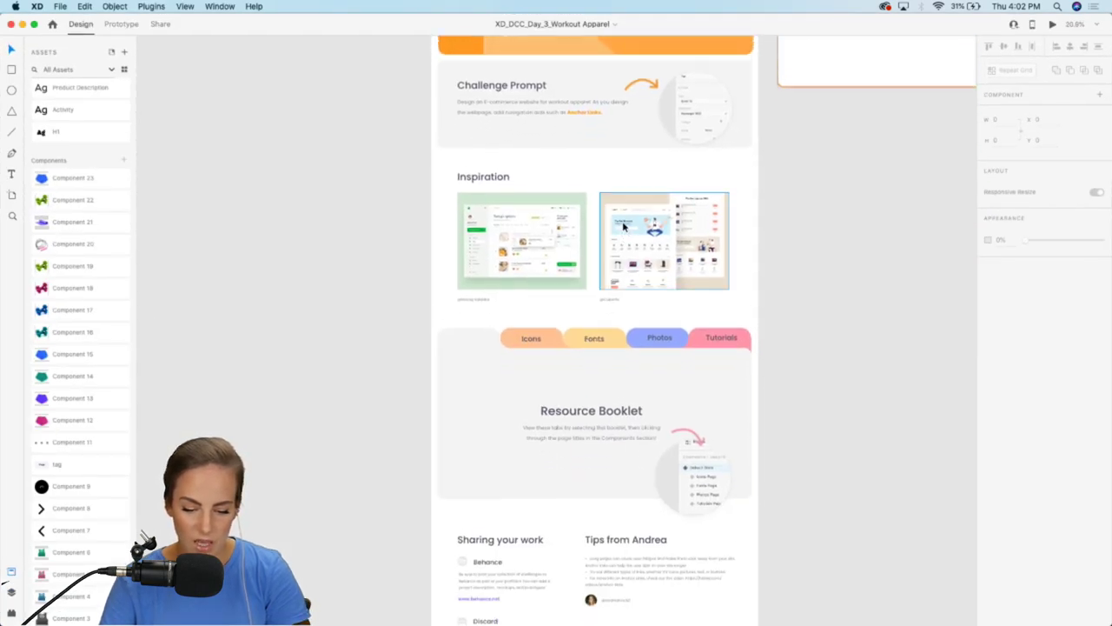
scroll(623, 226, "up", 4)
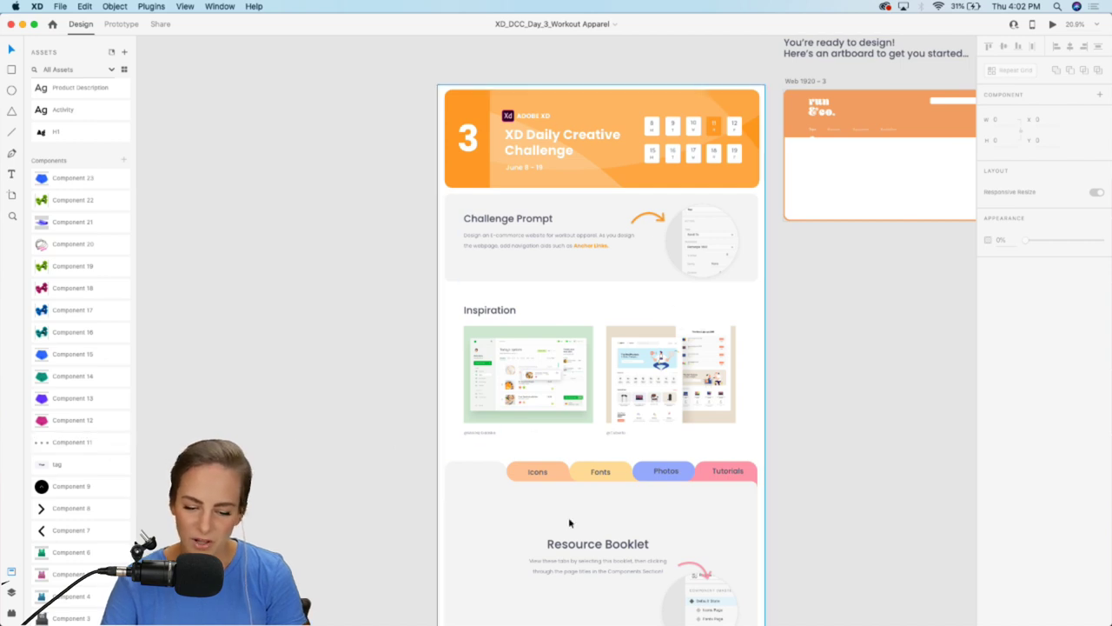
Step: Switch back to Chrome, return to the Behance challenge page and dismiss the download notice
mouse_move(629, 611)
left_click(712, 609)
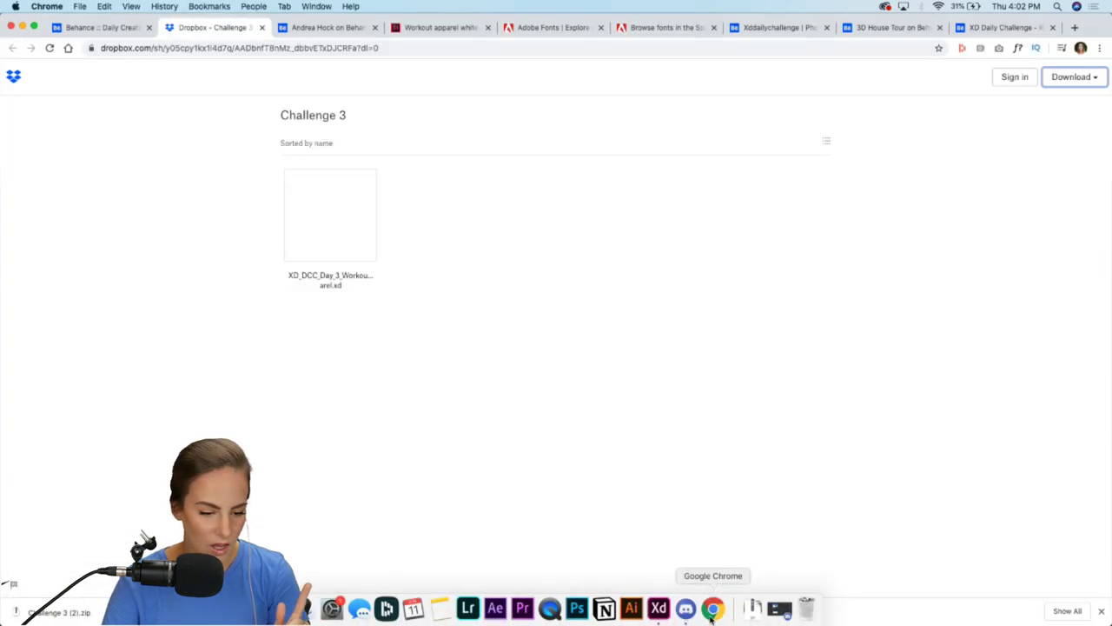
left_click(105, 28)
scroll(812, 340, "up", 3)
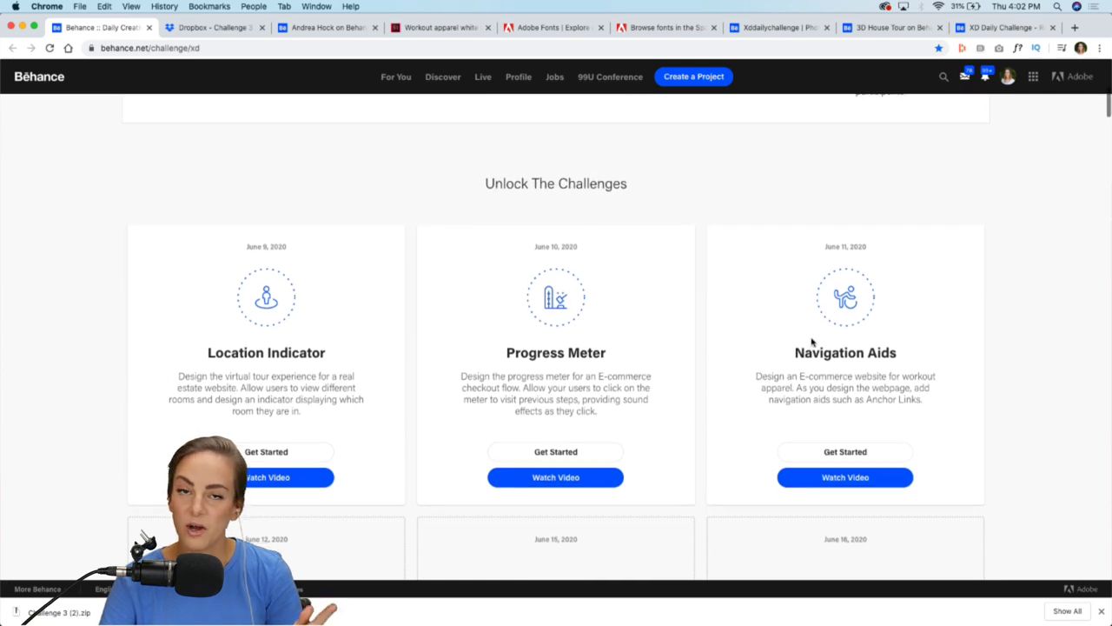
left_click(1101, 611)
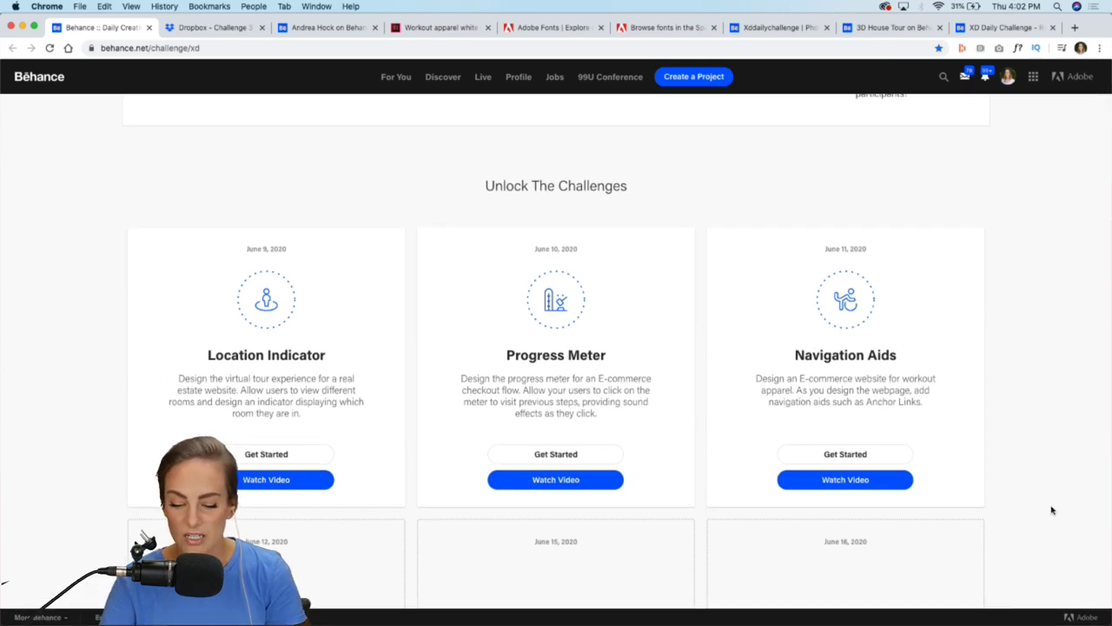
Step: Follow the Join us link for the community chat under Next Steps and switch to the Discord app
scroll(999, 311, "up", 1)
scroll(999, 311, "down", 20)
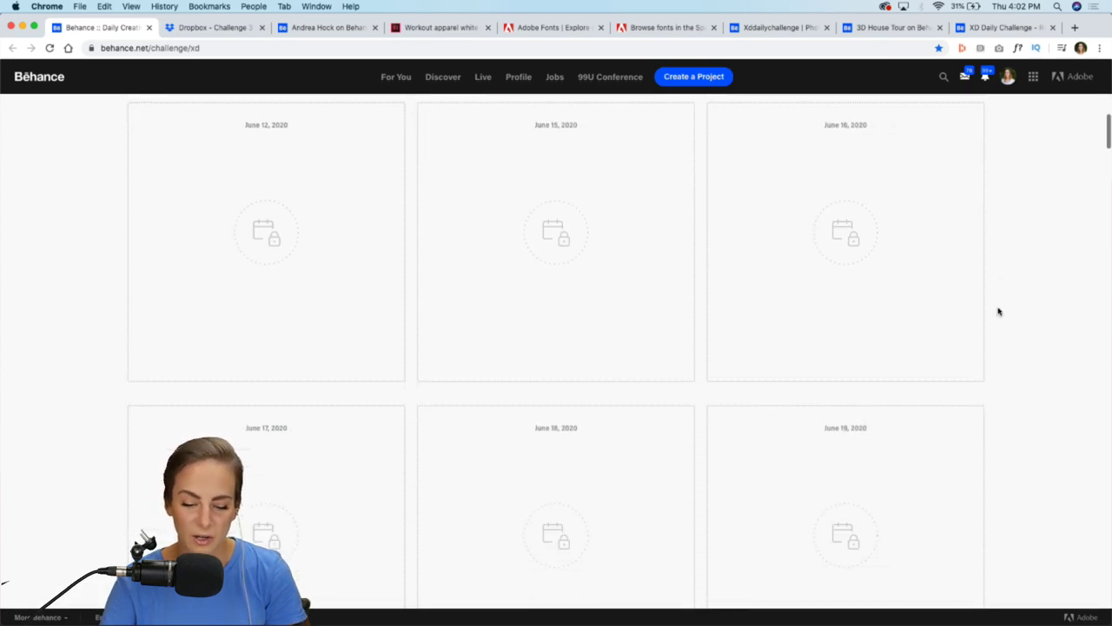
scroll(998, 311, "down", 2)
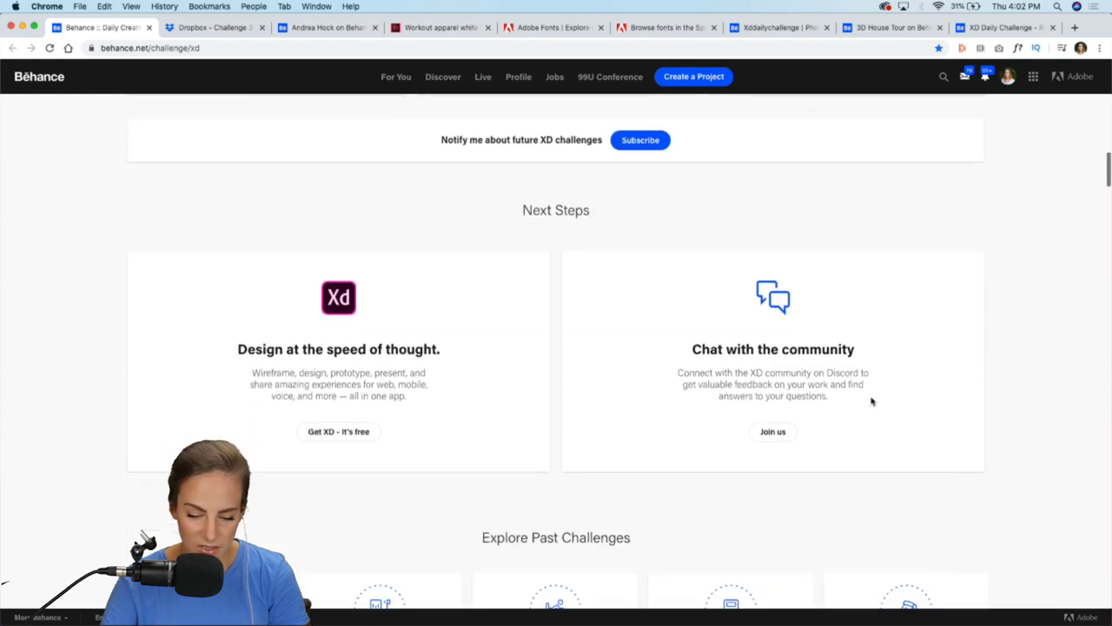
left_click(774, 433)
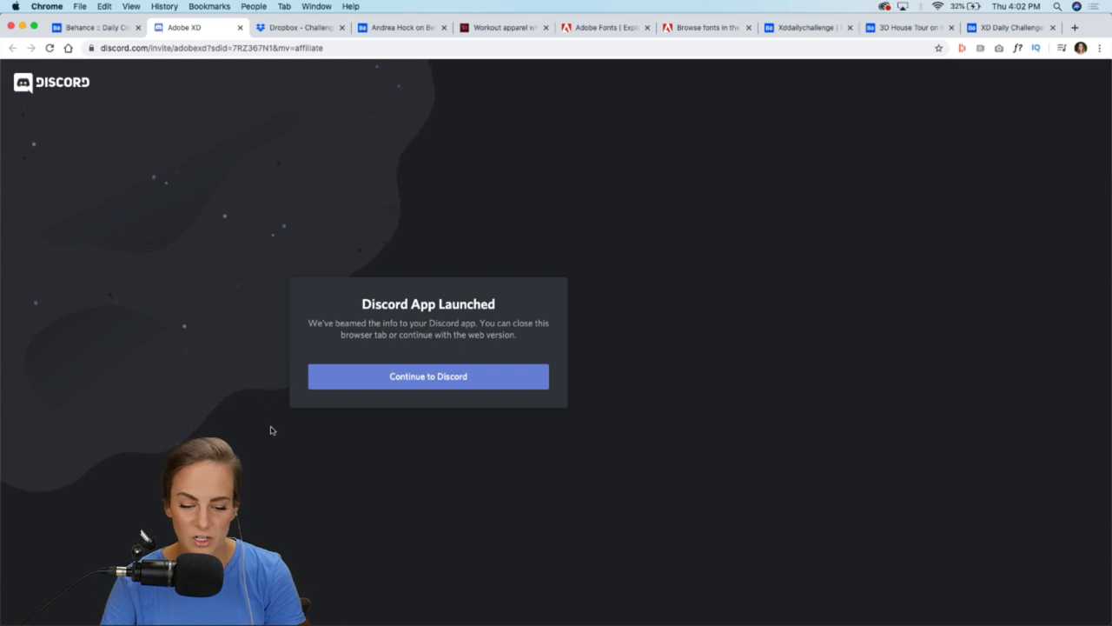
mouse_move(596, 621)
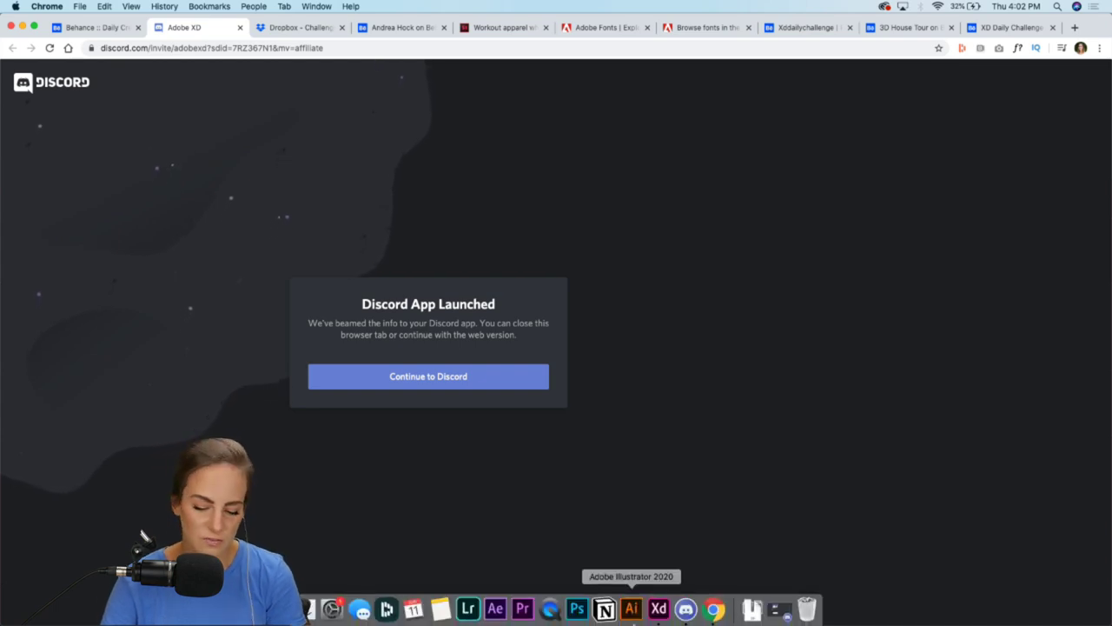
left_click(685, 610)
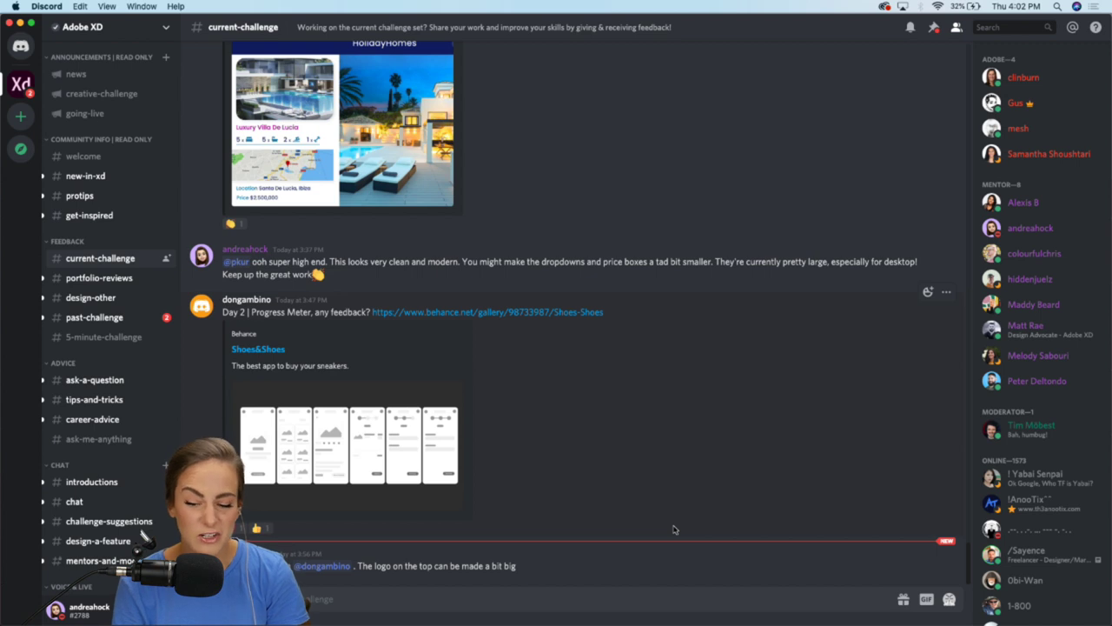
Step: Look through the ask-a-question, current-challenge and creative-challenge channels on the Adobe XD server
left_click(99, 387)
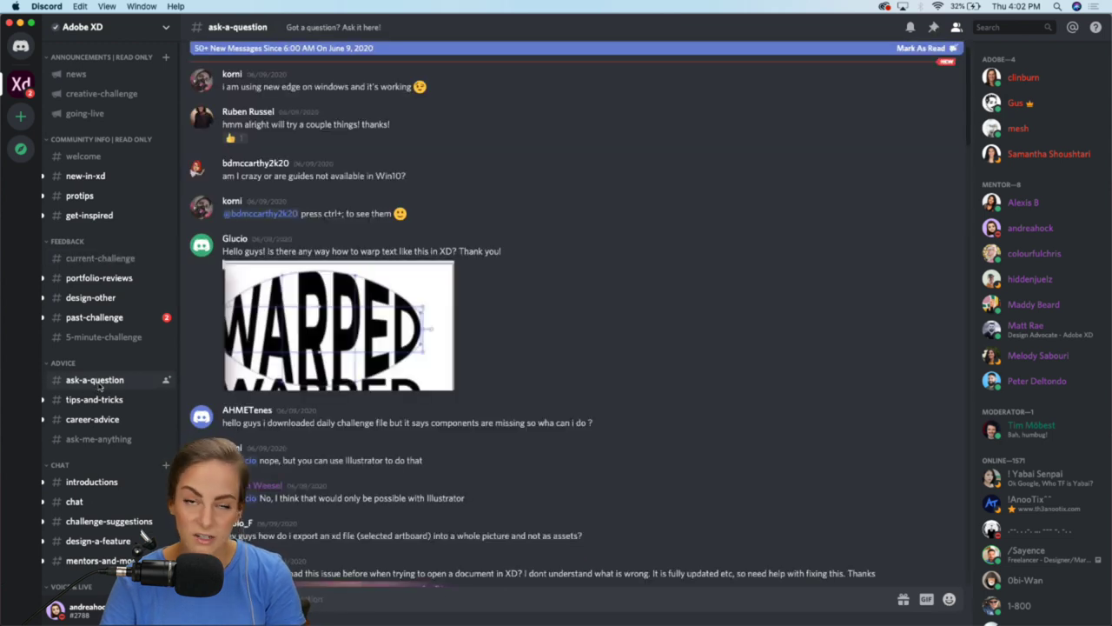
left_click(100, 258)
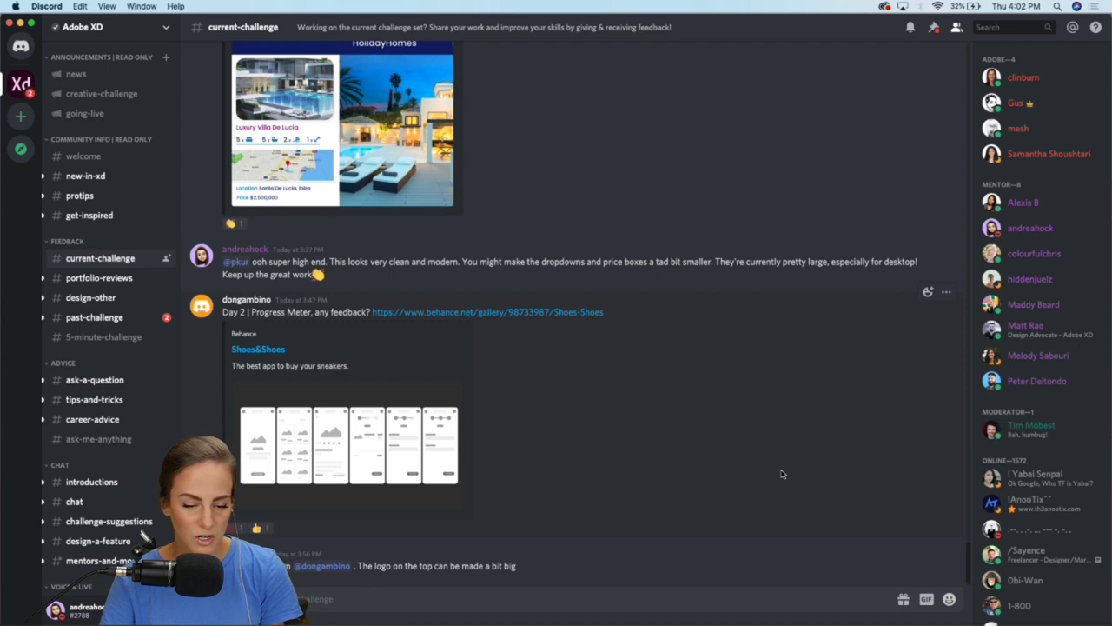
scroll(781, 474, "up", 15)
scroll(781, 474, "up", 5)
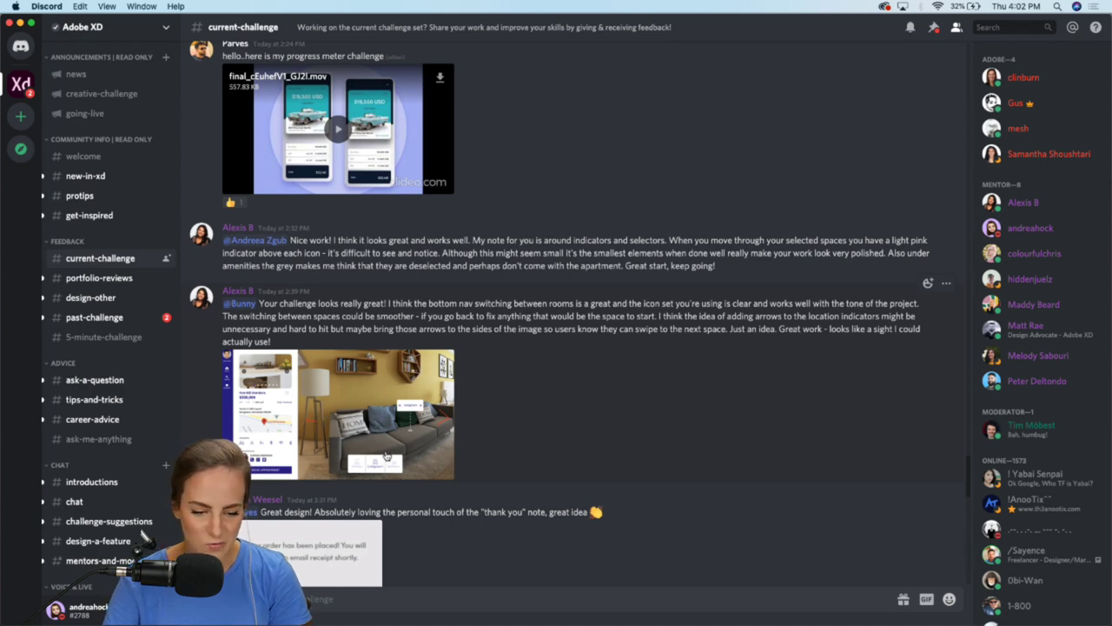
scroll(387, 456, "up", 10)
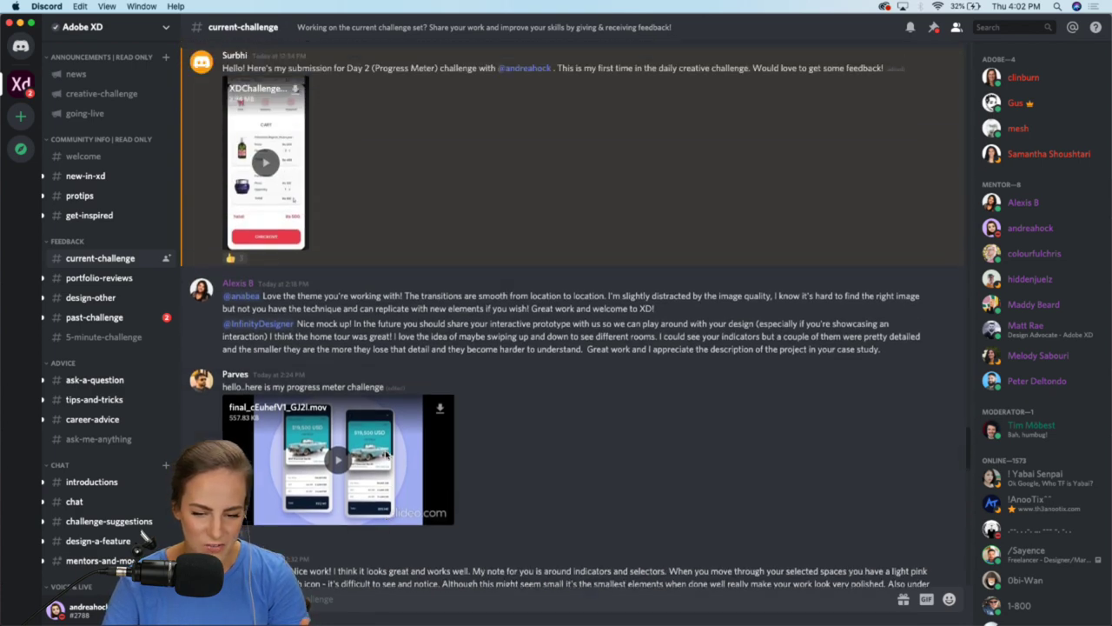
scroll(387, 455, "up", 8)
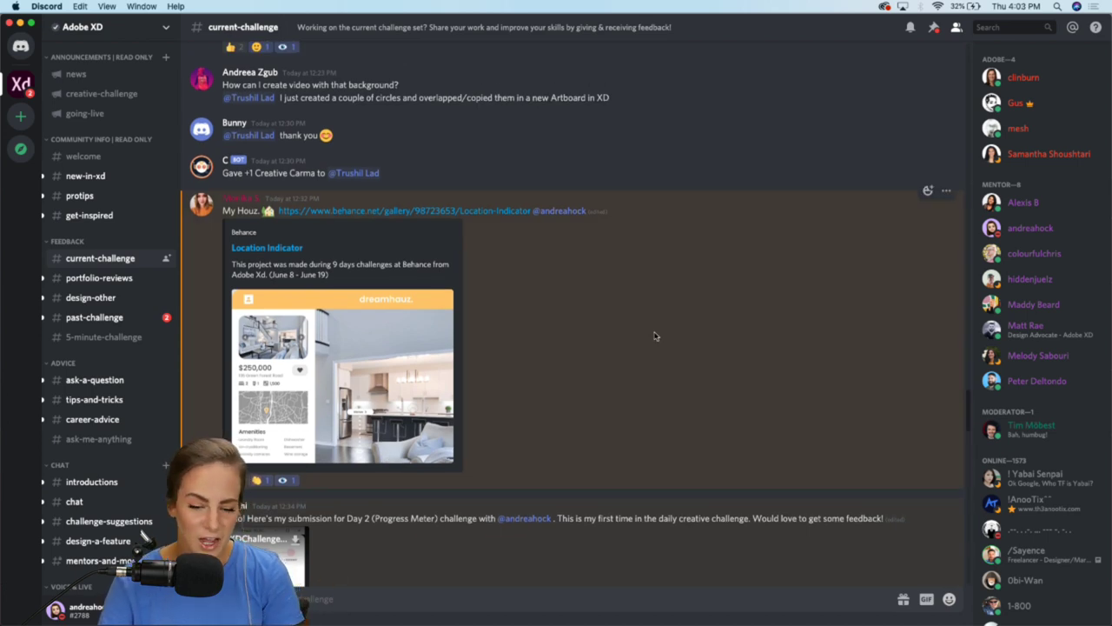
scroll(655, 337, "up", 10)
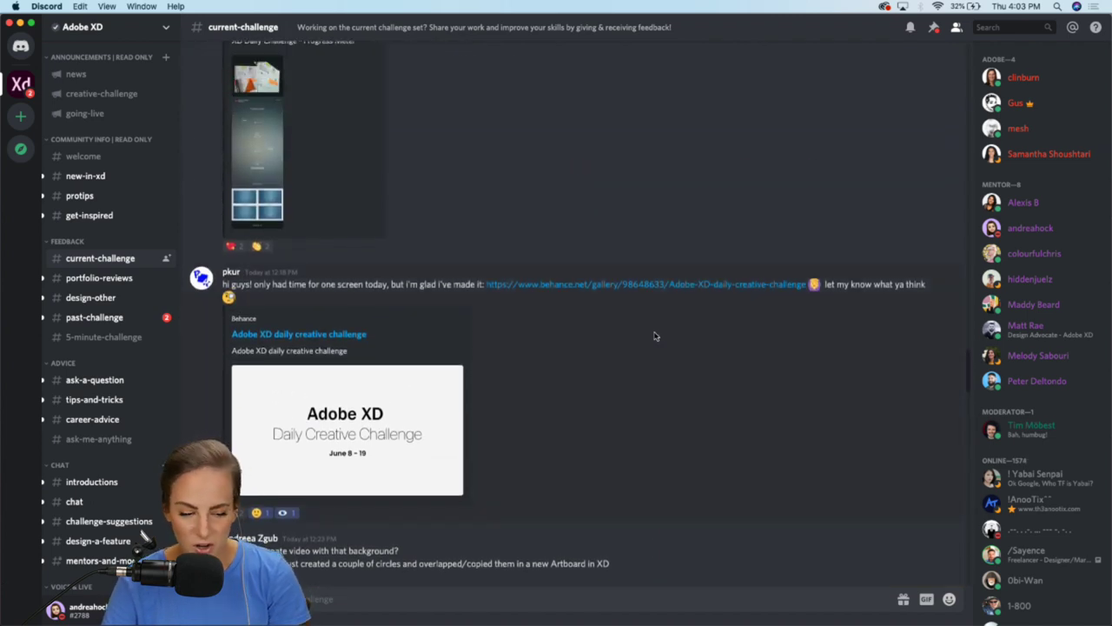
left_click(101, 93)
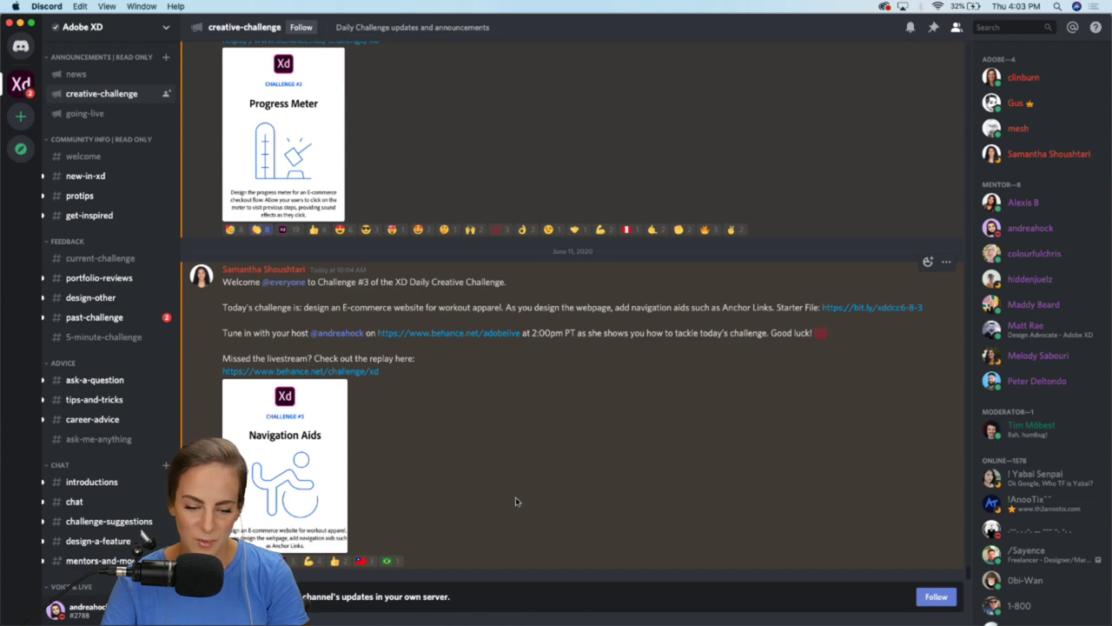
Step: Minimize Discord, return to the Behance challenge page in Chrome and switch to the workout apparel file in Adobe XD
left_click(22, 25)
left_click(96, 28)
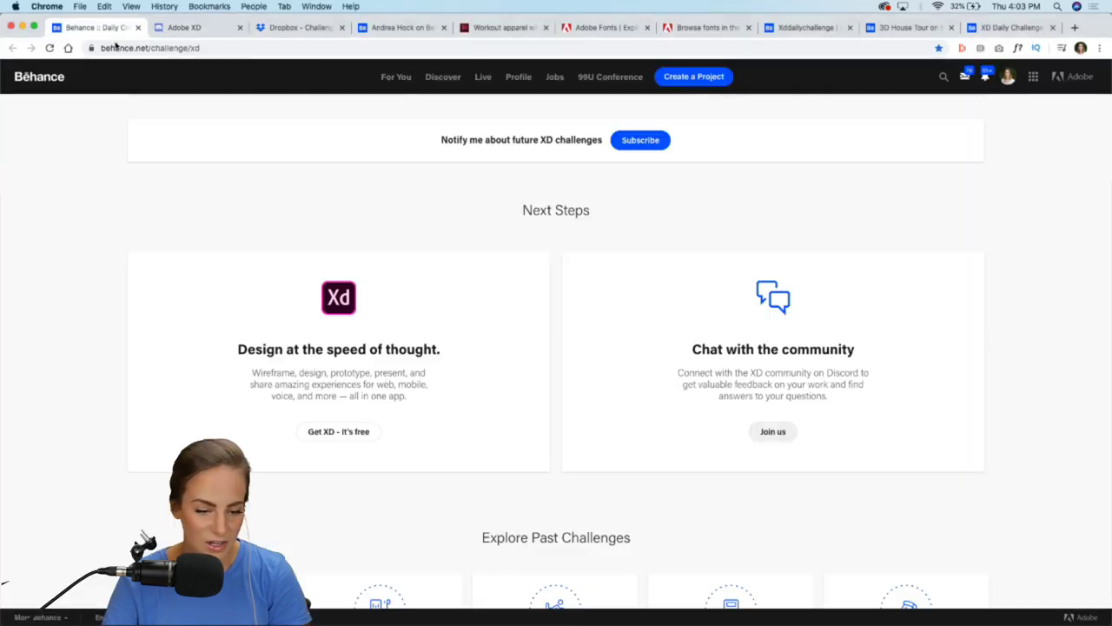
left_click(659, 609)
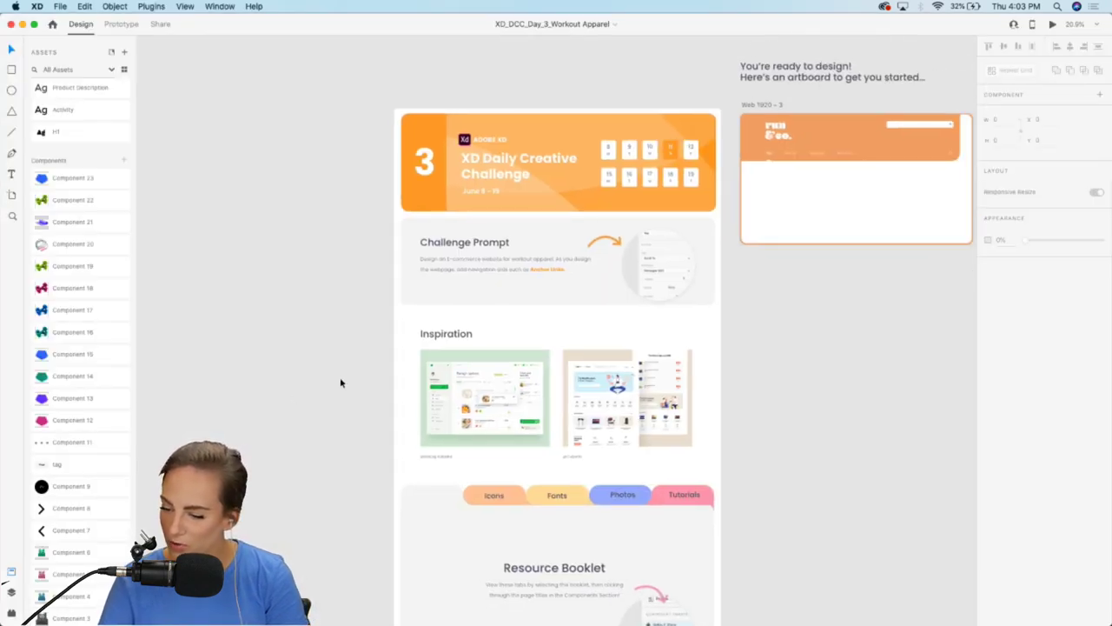
Step: Read the challenge prompt about the workout apparel site with anchor links, and open Prototype mode to view the interaction settings
scroll(434, 359, "up", 5)
scroll(434, 359, "up", 5)
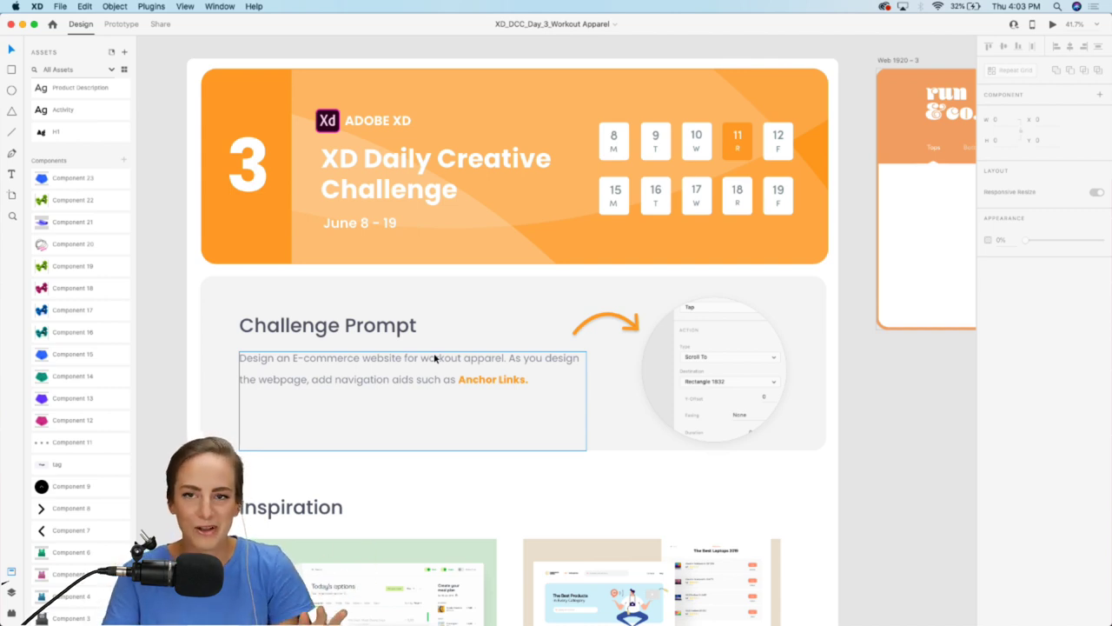
left_click(554, 326)
scroll(552, 327, "left", 2)
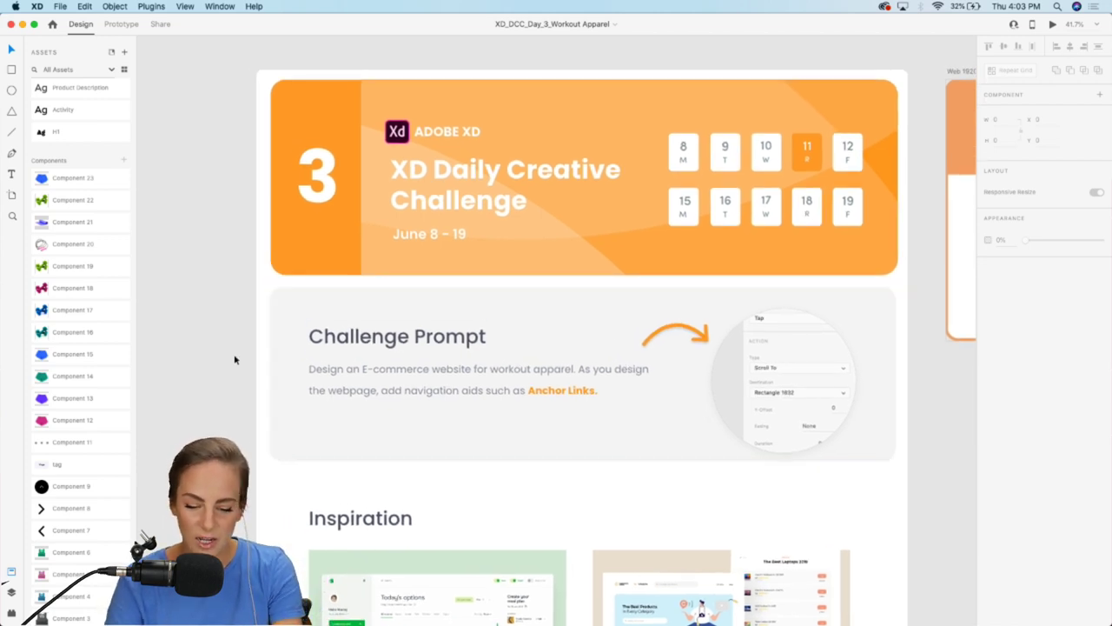
scroll(234, 358, "up", 3)
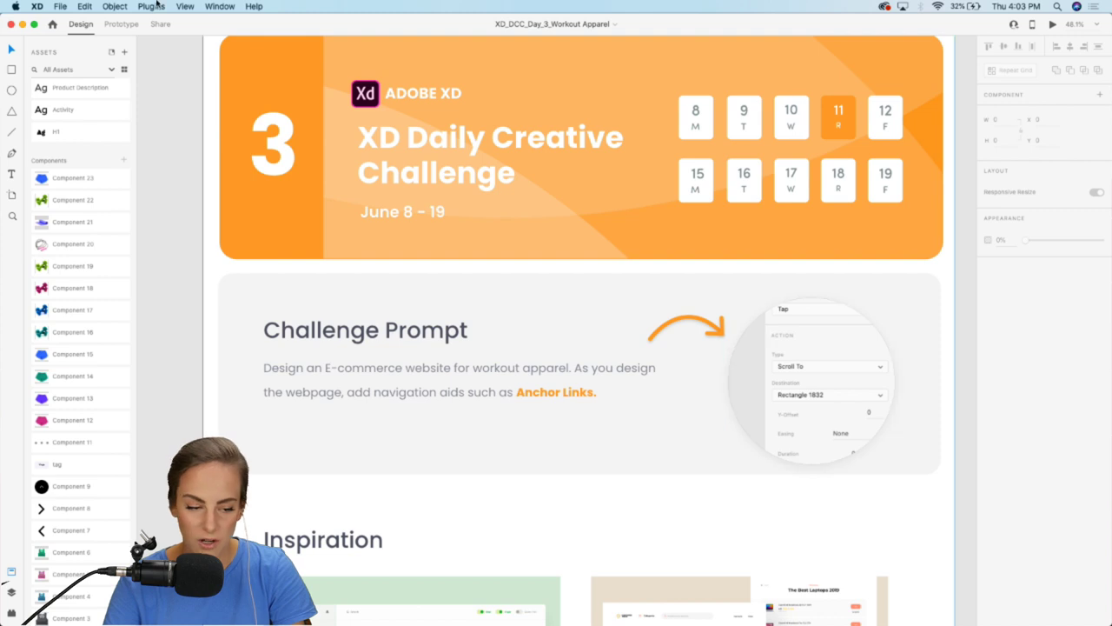
left_click(121, 23)
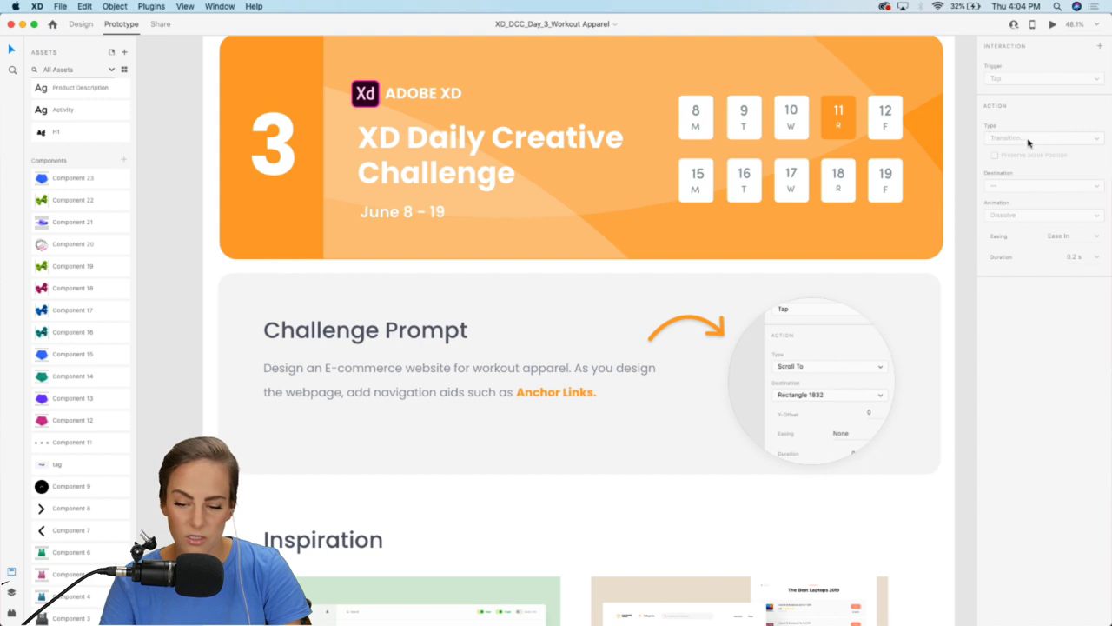
Step: Examine the two Inspiration designs up close, the meal planner's cuisine navigation and the Consumer Voice page's category layout
scroll(562, 311, "down", 8)
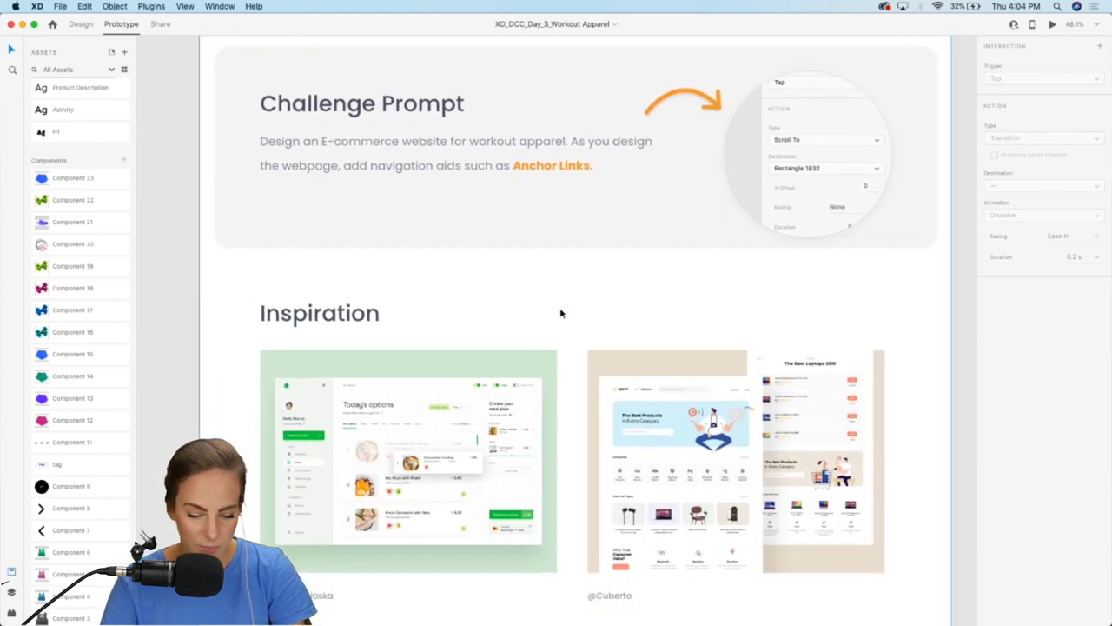
scroll(443, 334, "up", 5)
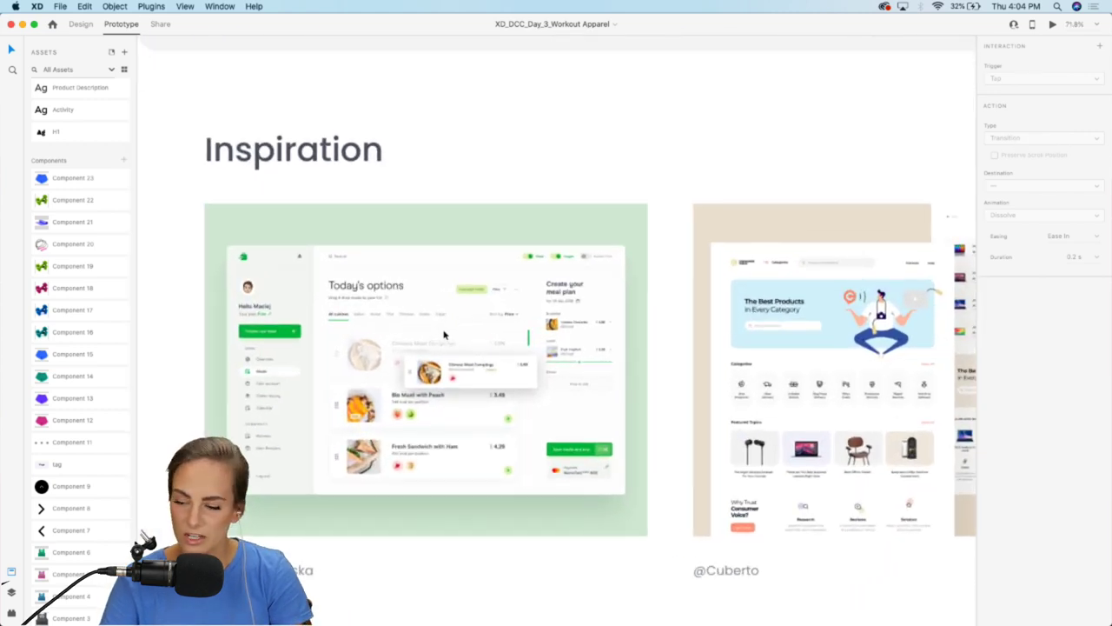
scroll(443, 335, "up", 2)
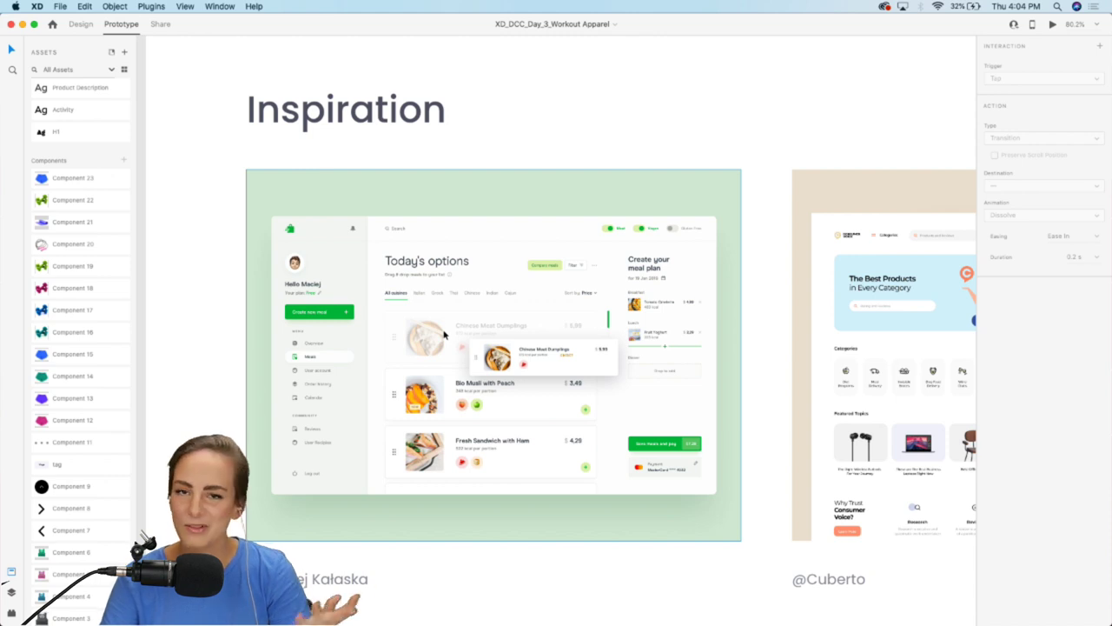
scroll(443, 335, "up", 2)
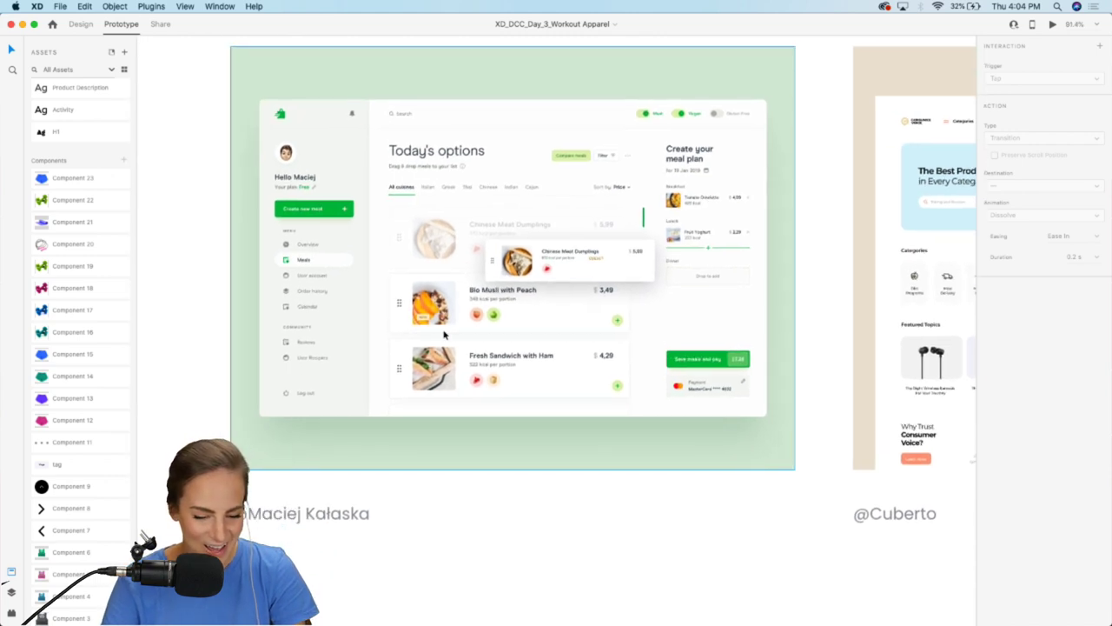
scroll(443, 335, "up", 3)
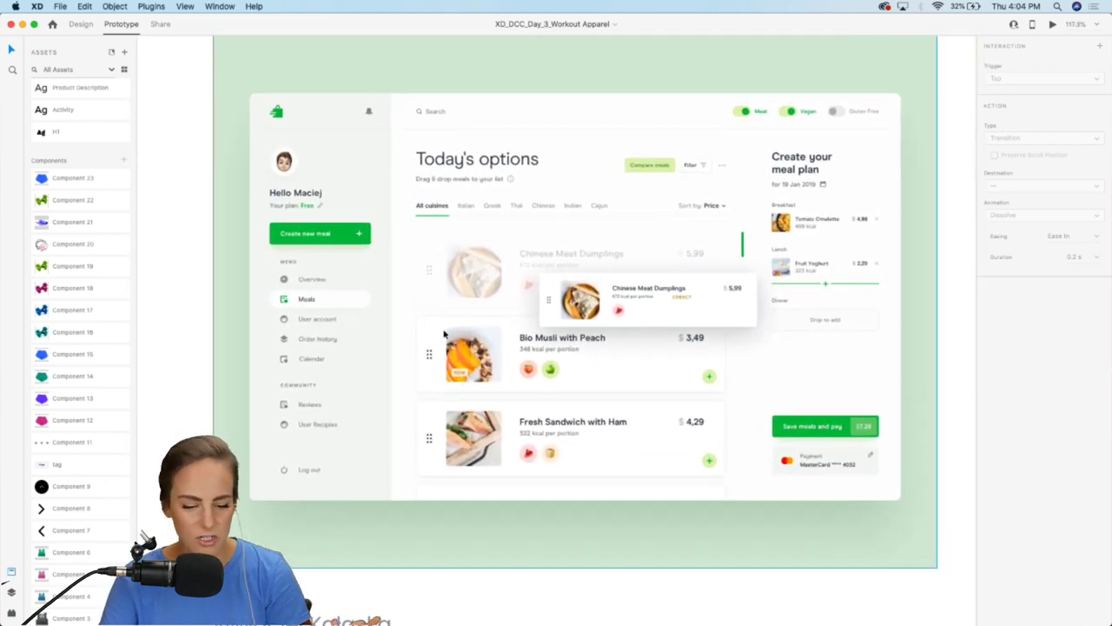
scroll(444, 333, "up", 3)
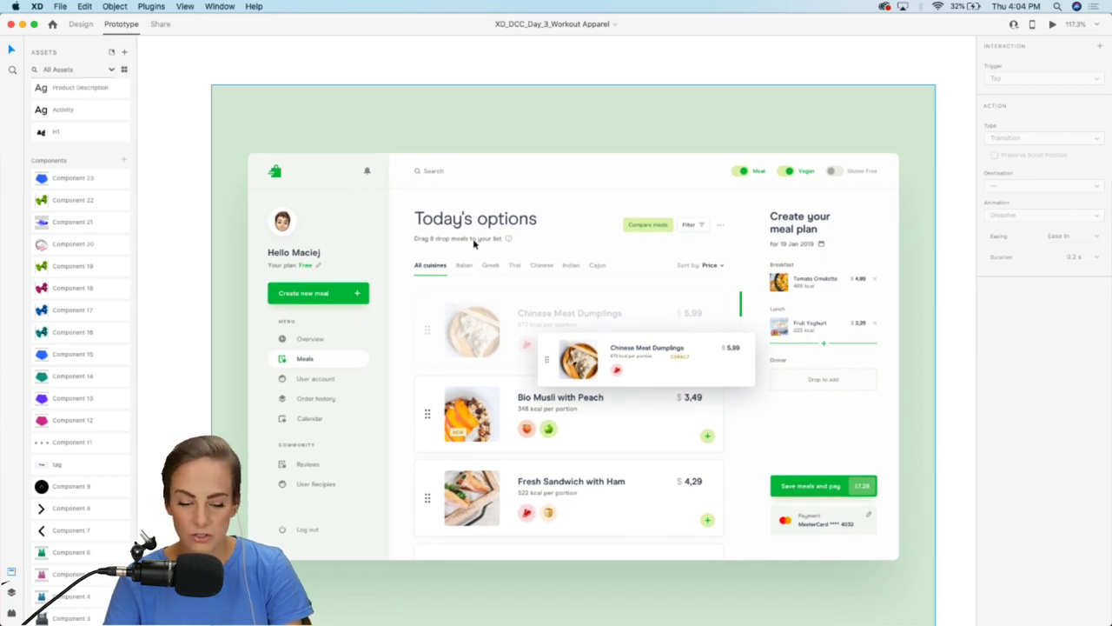
scroll(441, 268, "up", 2)
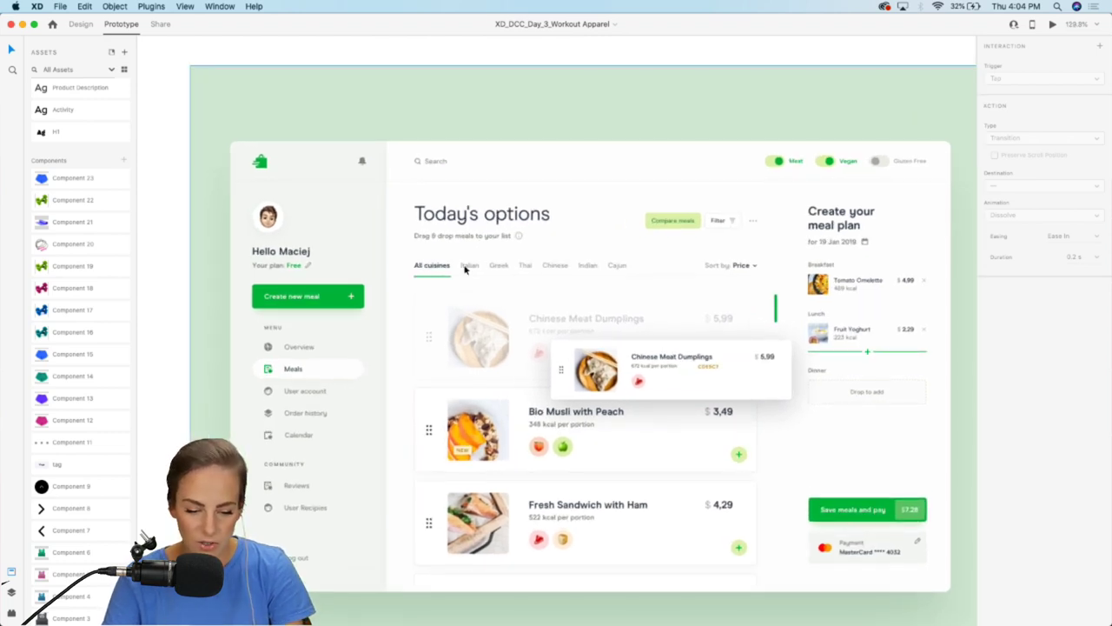
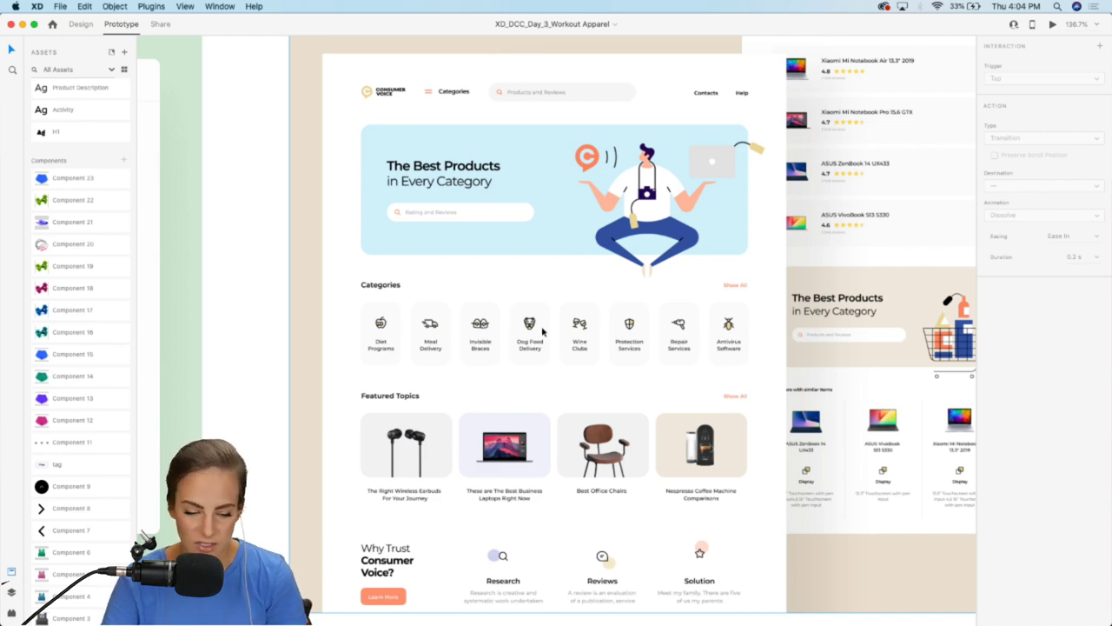
scroll(542, 331, "up", 3)
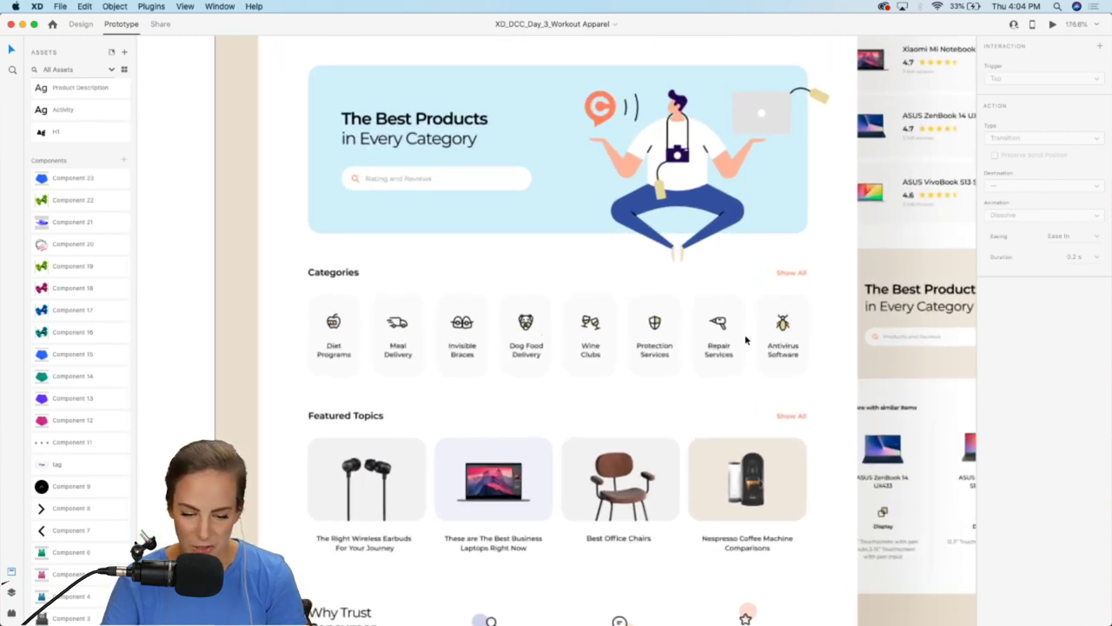
scroll(746, 340, "down", 3)
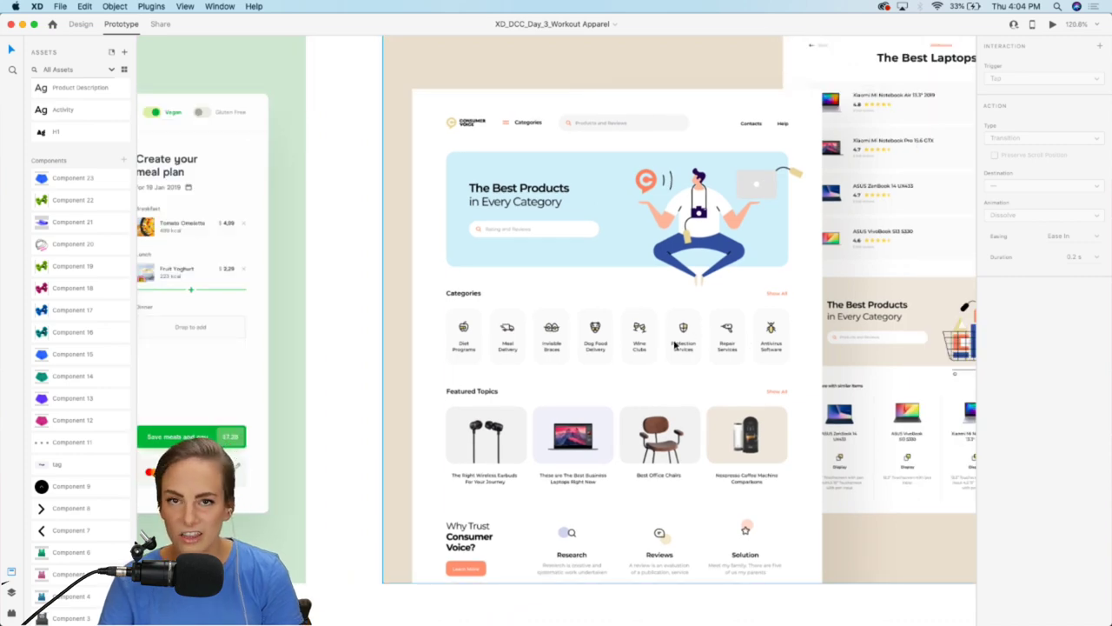
scroll(674, 345, "down", 5)
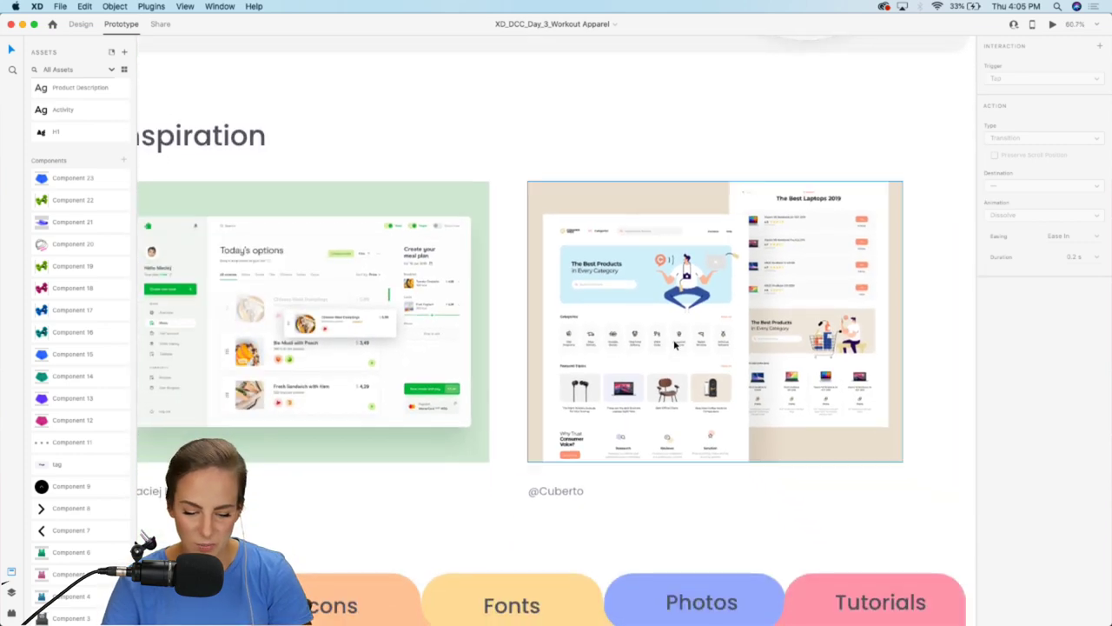
Step: Select the Resource Booklet, return to Design mode, view its Icons, Fonts and Photos page states, and restore the Default State
scroll(673, 352, "down", 1)
scroll(673, 354, "down", 5)
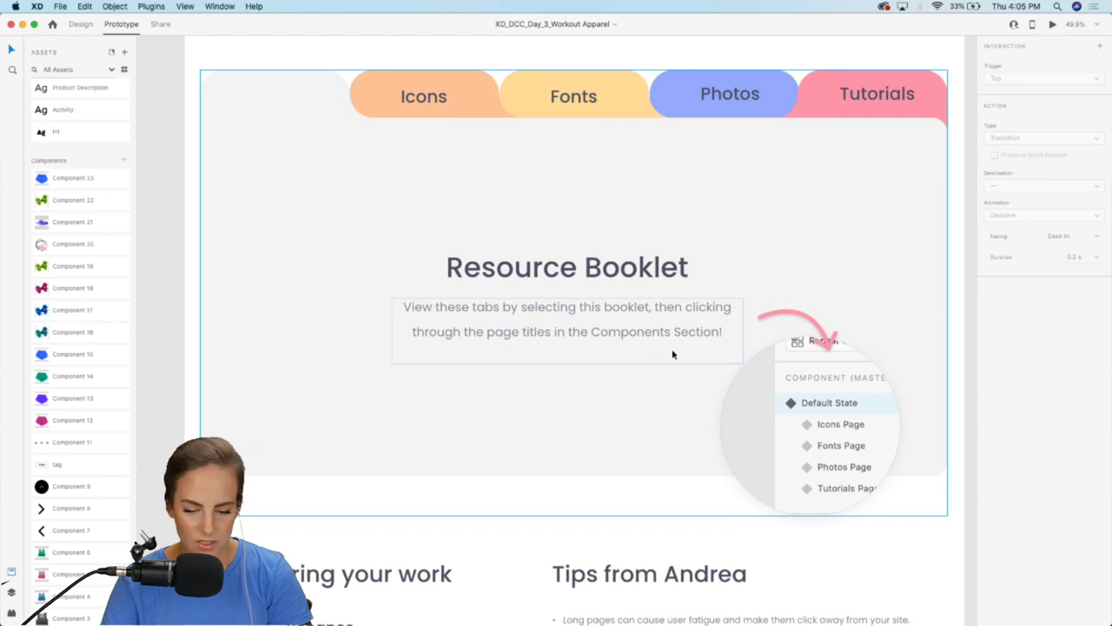
left_click(673, 353)
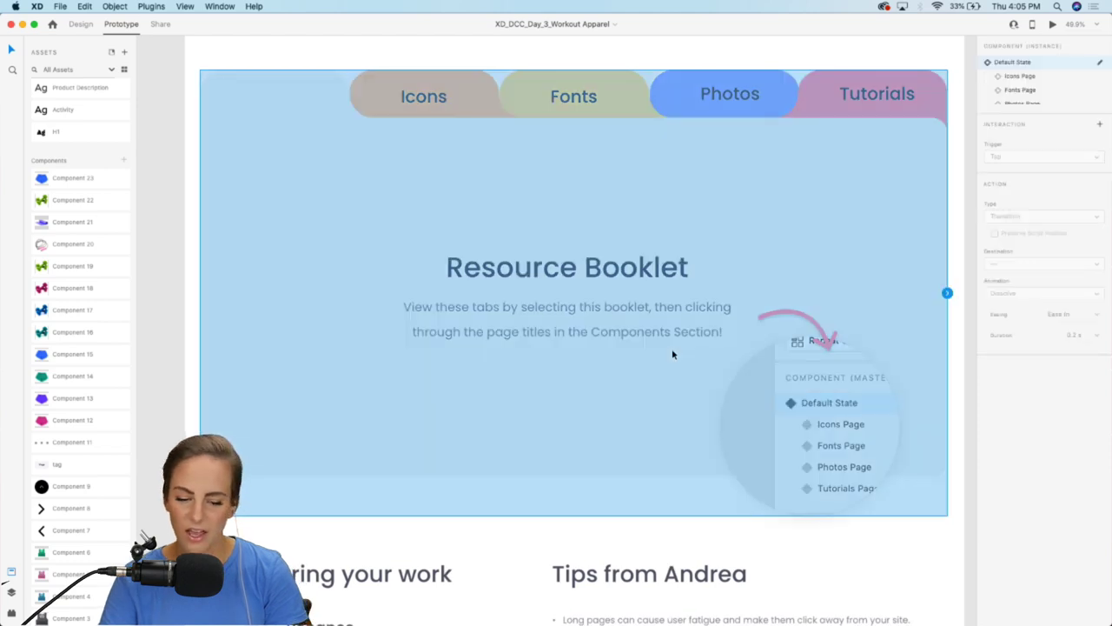
left_click(81, 23)
scroll(499, 196, "down", 1)
scroll(499, 196, "down", 3)
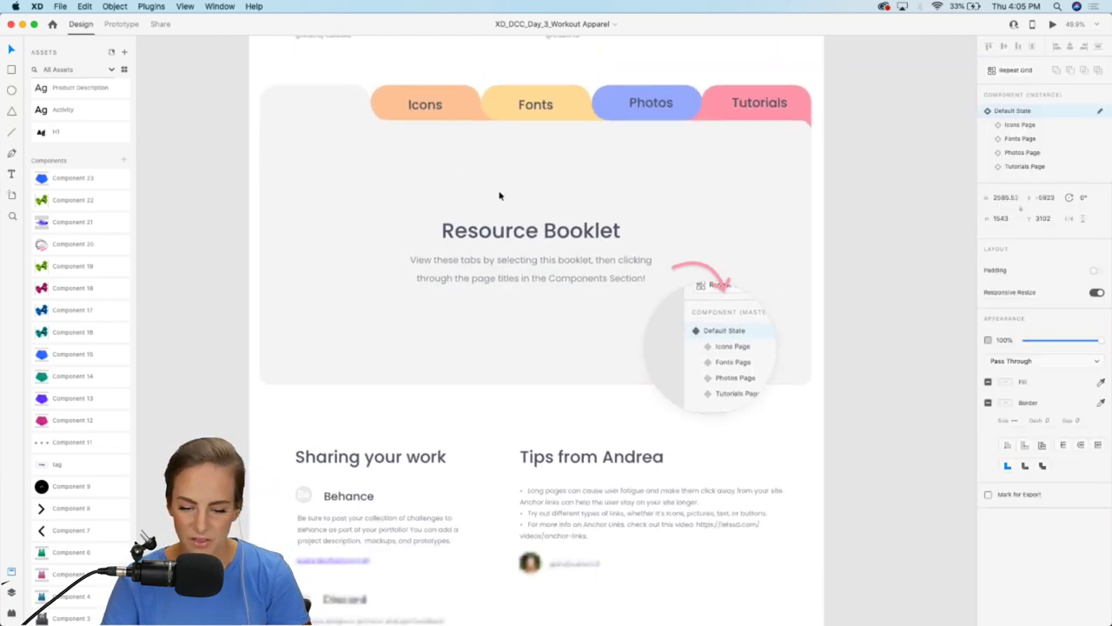
left_click(1021, 126)
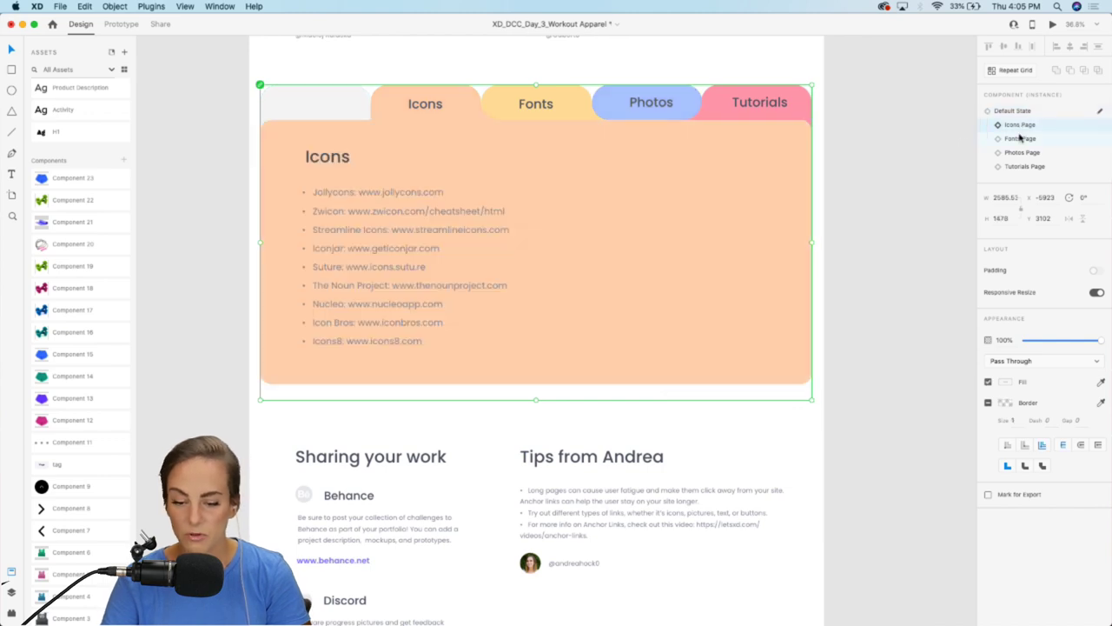
left_click(1021, 138)
left_click(1021, 153)
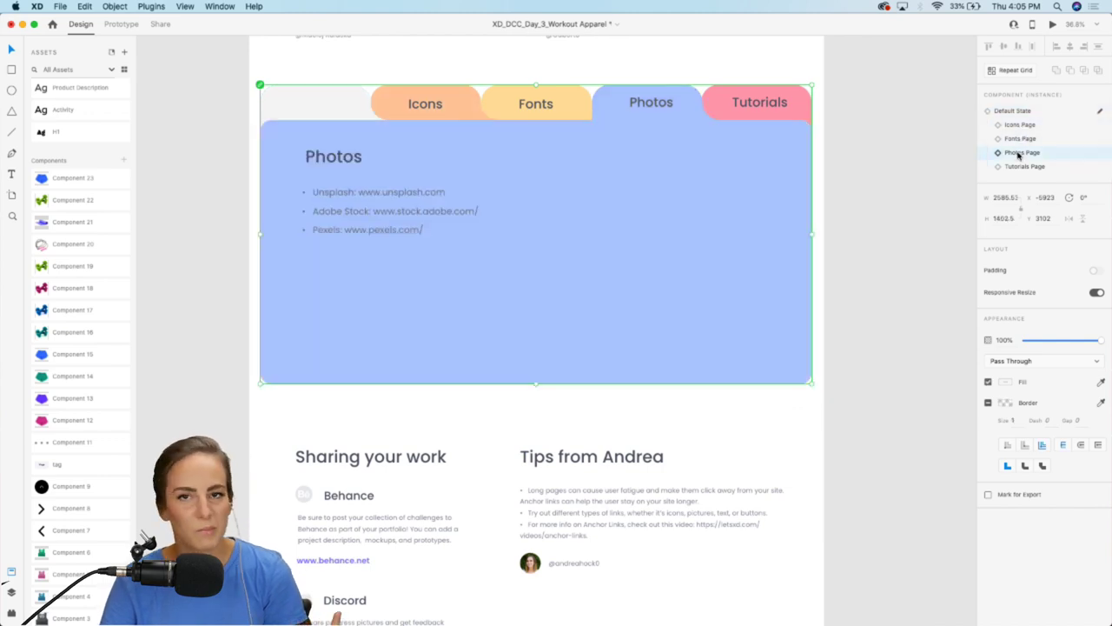
left_click(1017, 111)
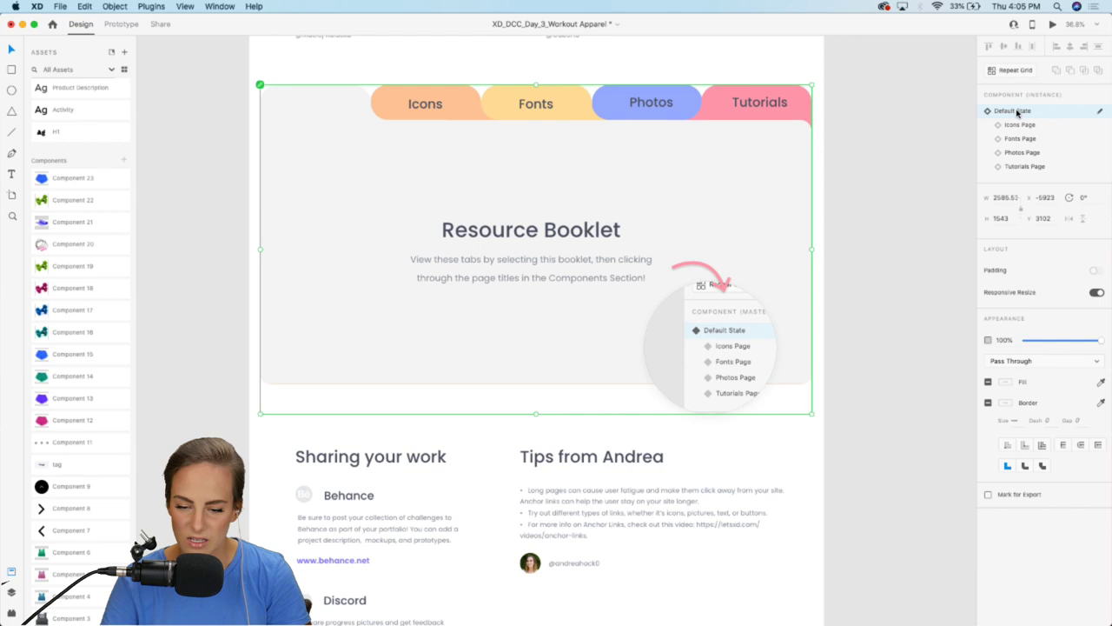
Step: Deselect the booklet and read the design tips and Sharing your work sections at the end of the challenge artboard
left_click(906, 281)
scroll(697, 467, "down", 5)
scroll(697, 467, "up", 3)
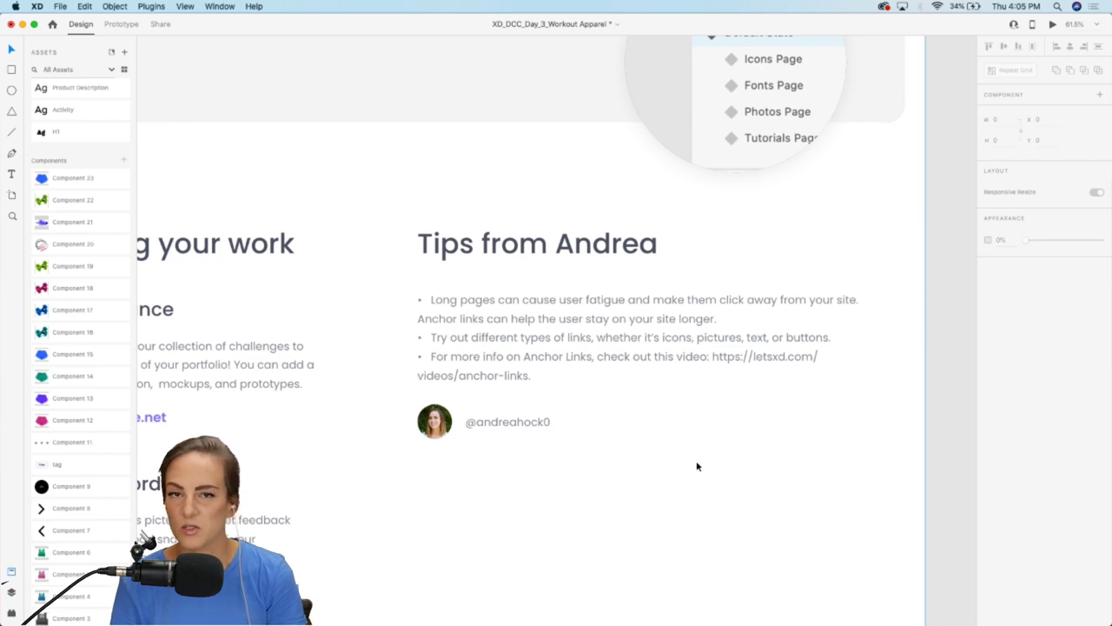
scroll(696, 467, "down", 5)
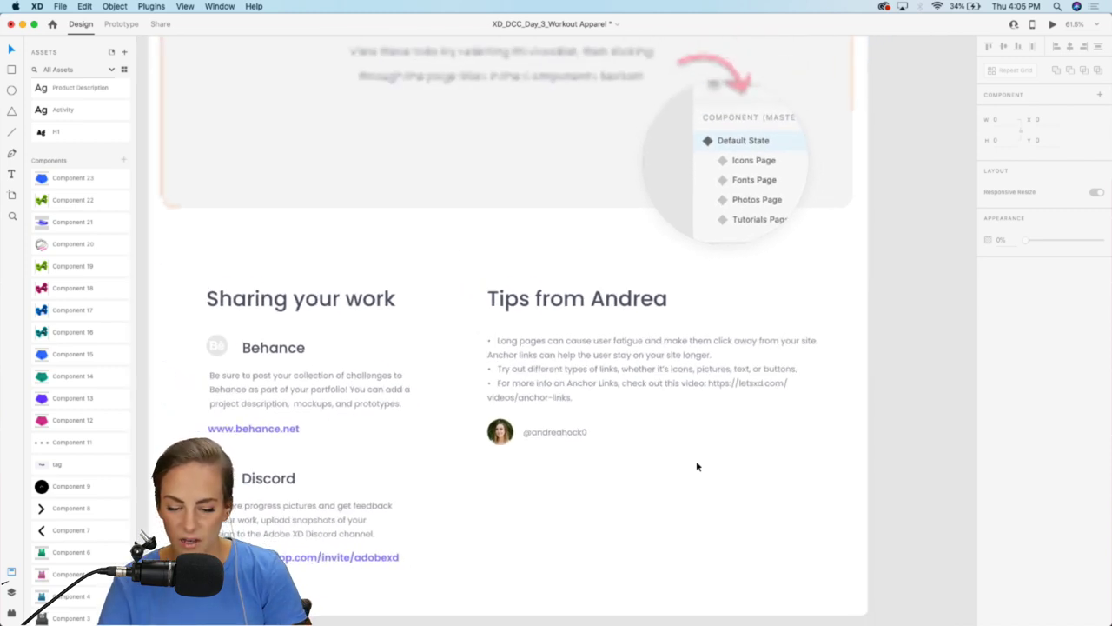
Step: Go to the Web 1920 – 3 starter artboard beside the challenge brief and view it up close
scroll(696, 467, "up", 10)
scroll(696, 467, "right", 5)
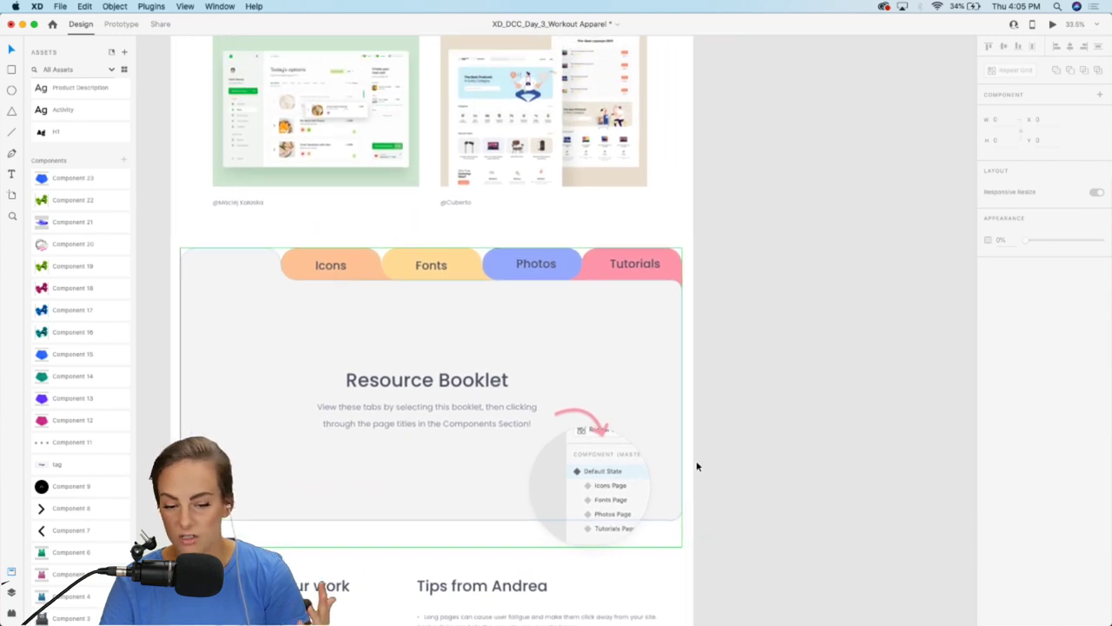
scroll(697, 467, "up", 3)
scroll(696, 467, "right", 2)
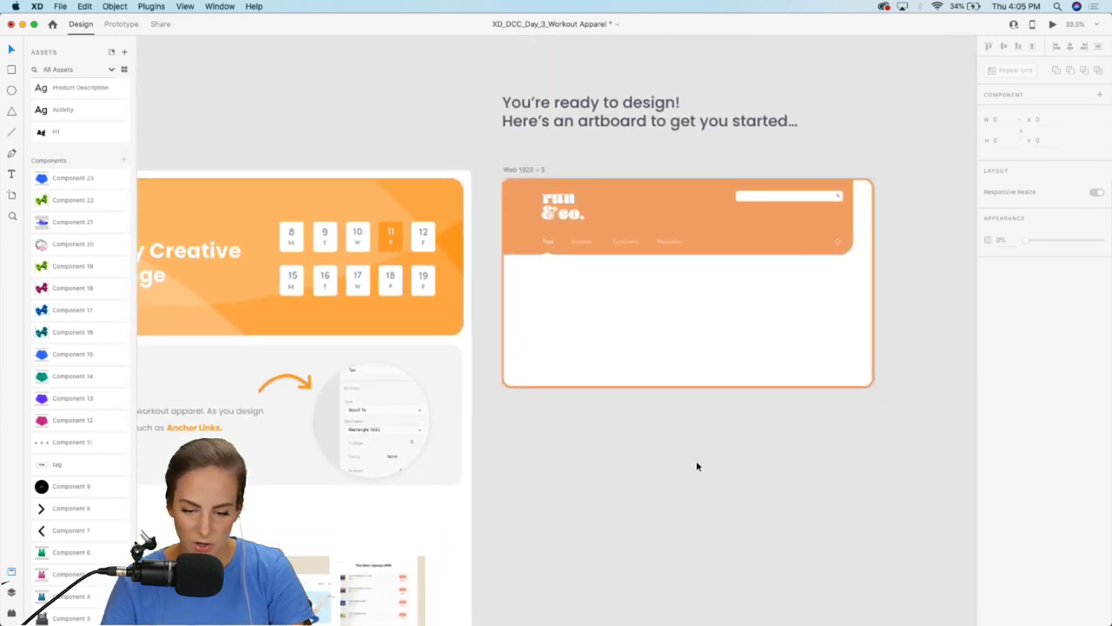
scroll(727, 322, "up", 5)
scroll(727, 325, "right", 2)
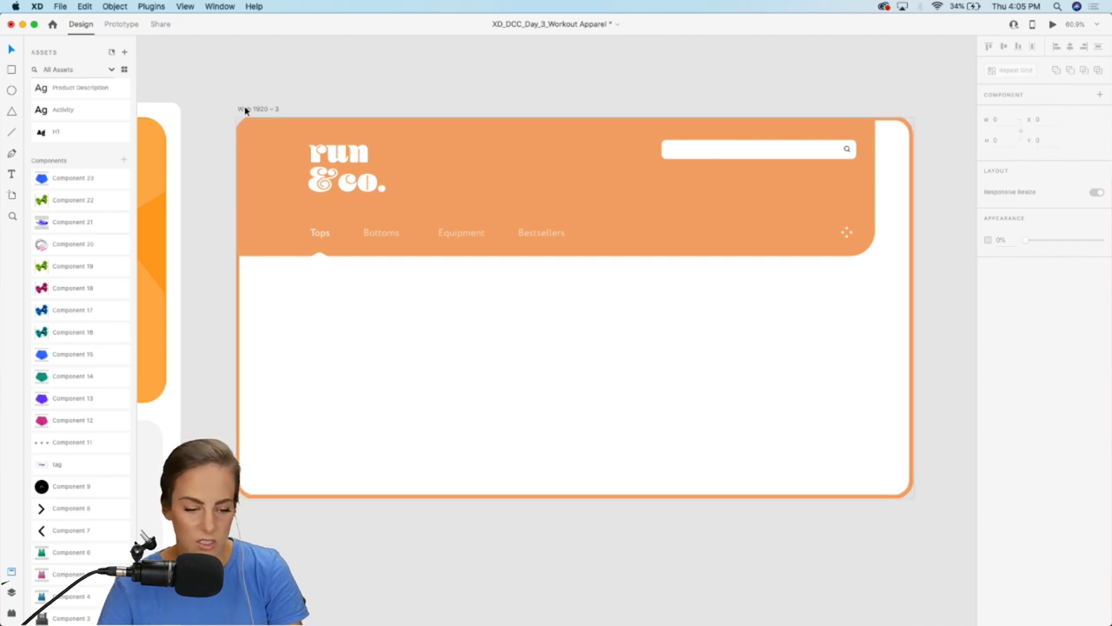
Step: Check the preset artboard sizes, including Web 1920, with the Artboard tool and return to the Select tool
left_click(10, 197)
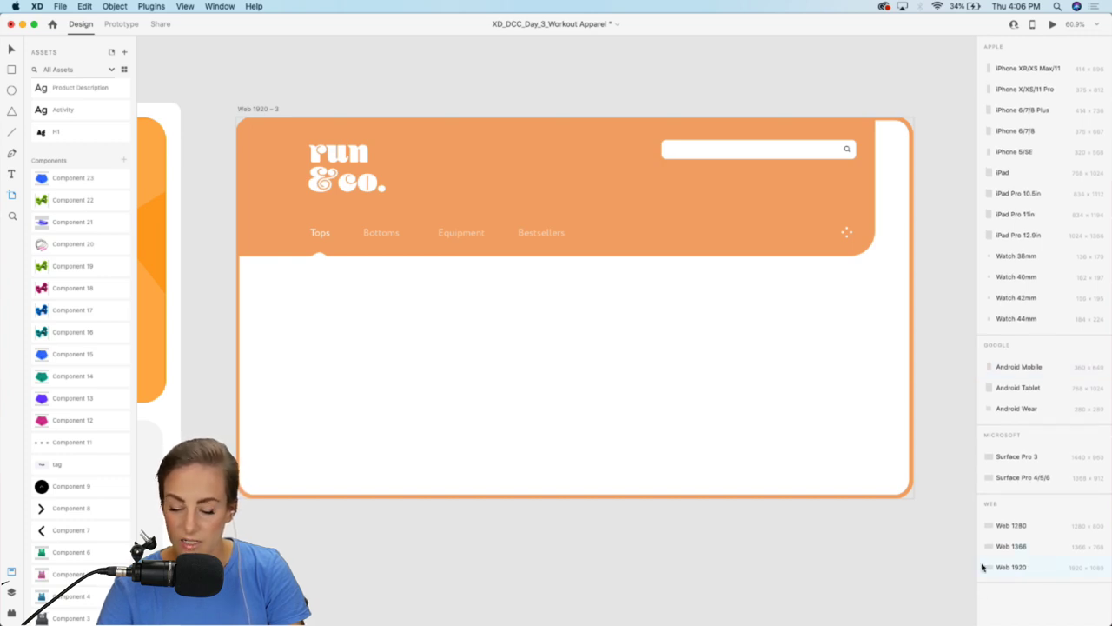
key("v")
left_click(792, 180)
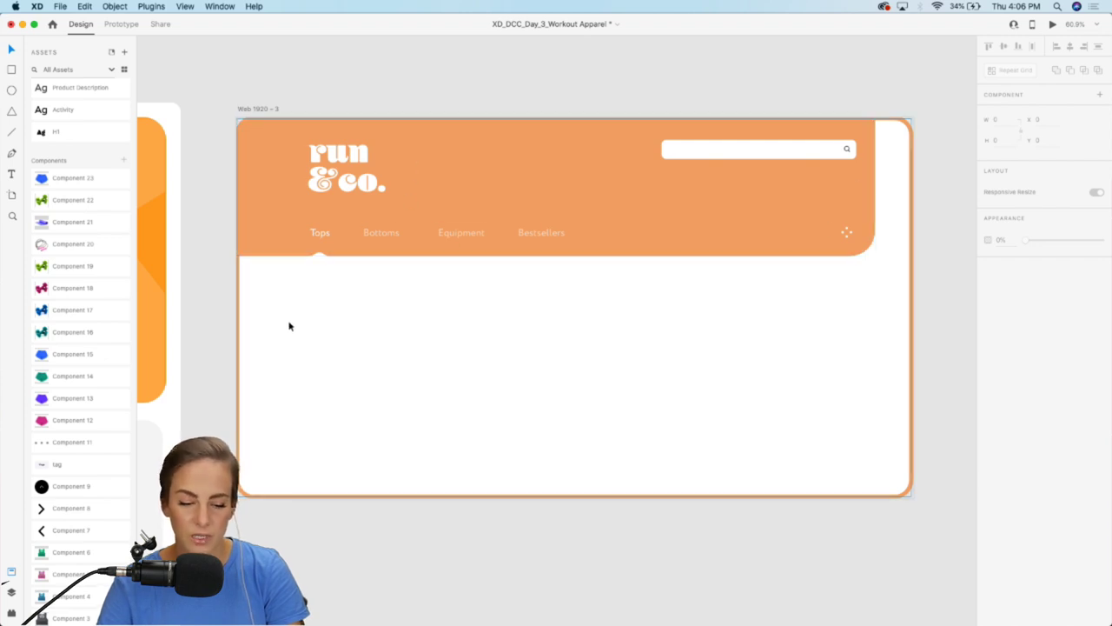
Step: Inspect the starter artboard's header and open the "run" text of the logo to check its font settings
scroll(289, 326, "up", 2)
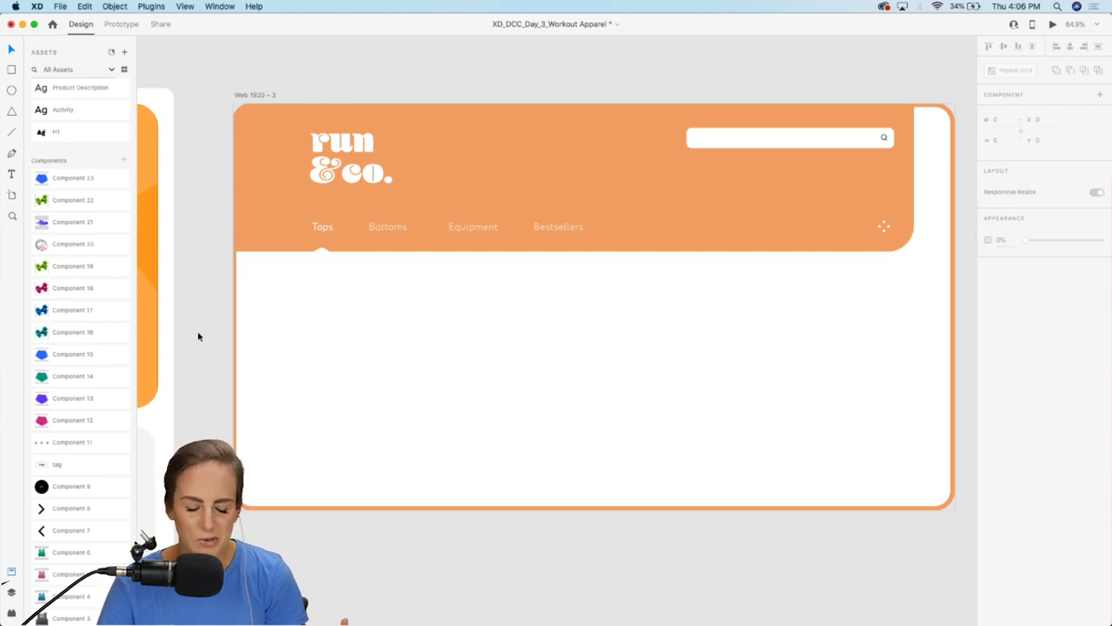
scroll(197, 337, "up", 2)
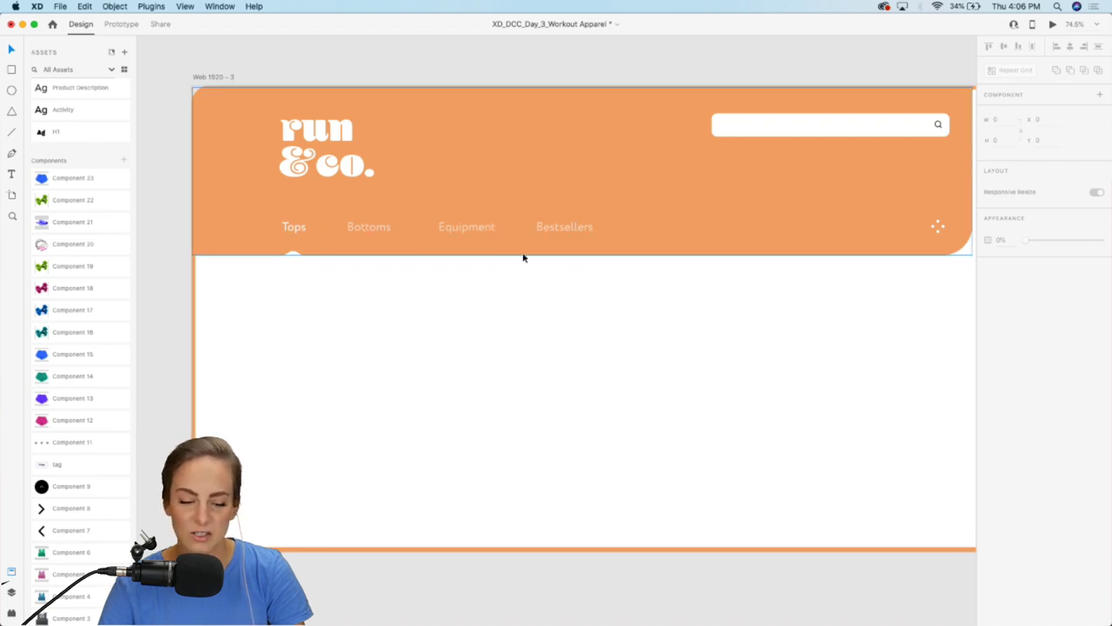
scroll(592, 258, "right", 2)
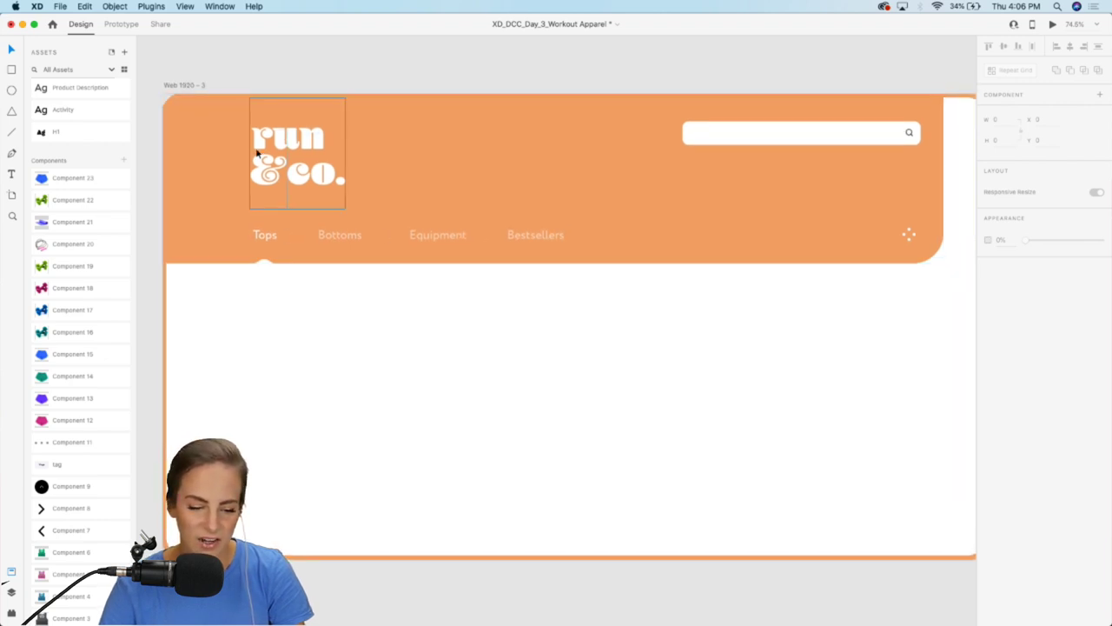
scroll(255, 153, "up", 3)
scroll(326, 130, "left", 2)
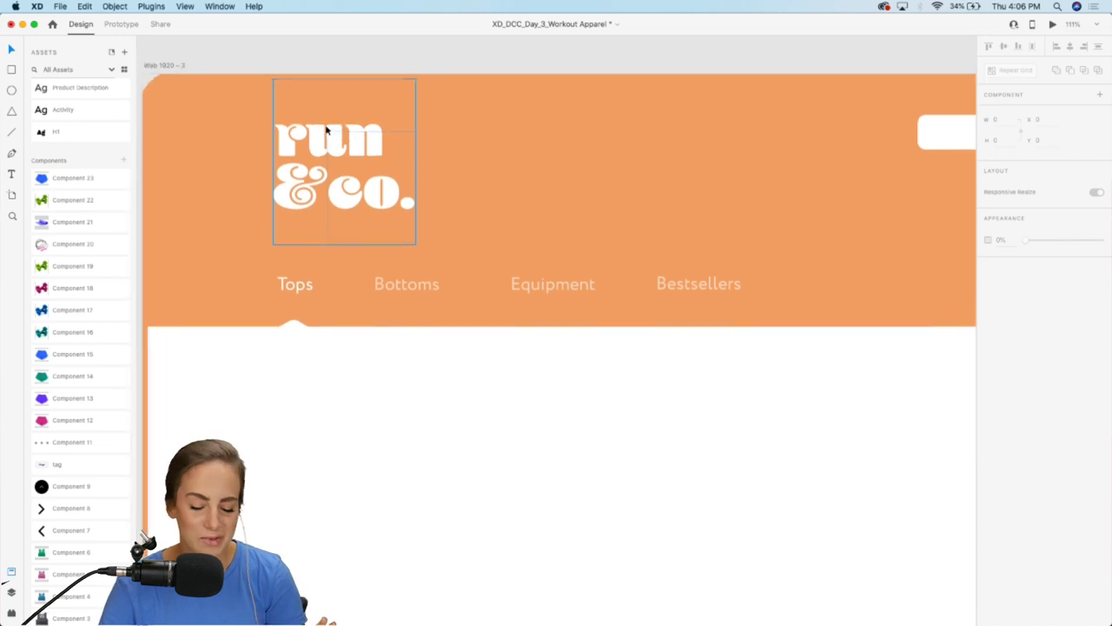
left_click(339, 133)
double_click(364, 135)
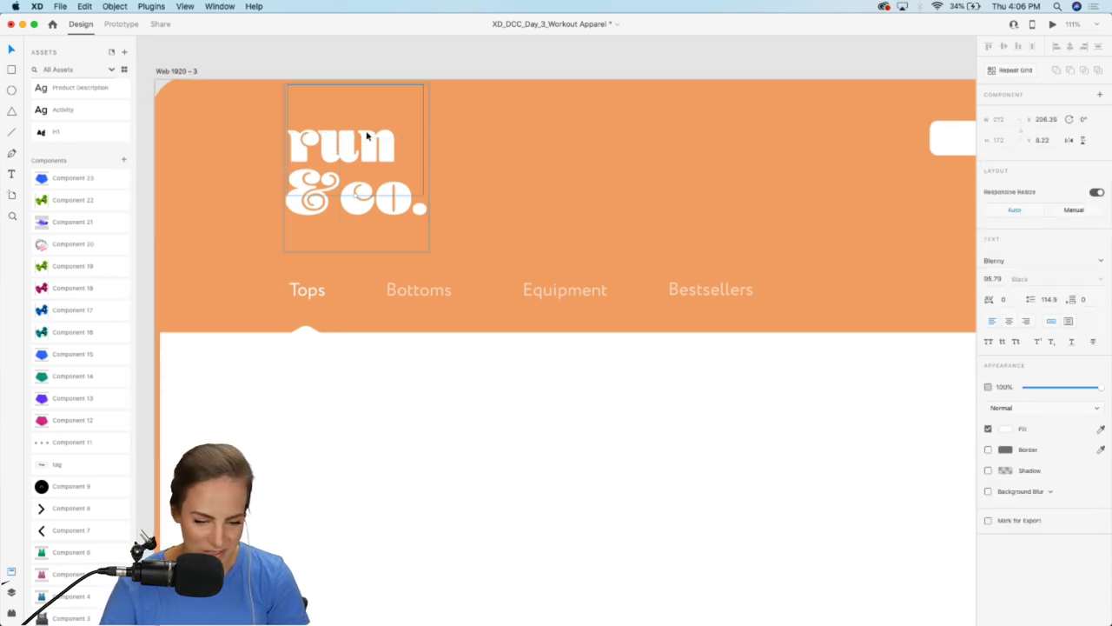
double_click(366, 132)
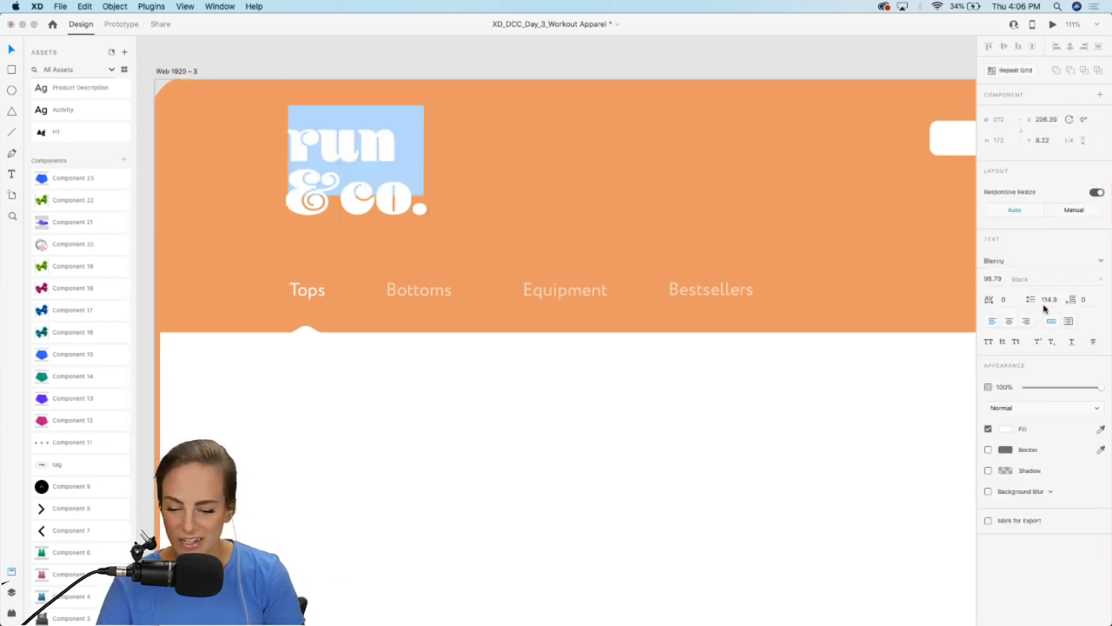
left_click(319, 187)
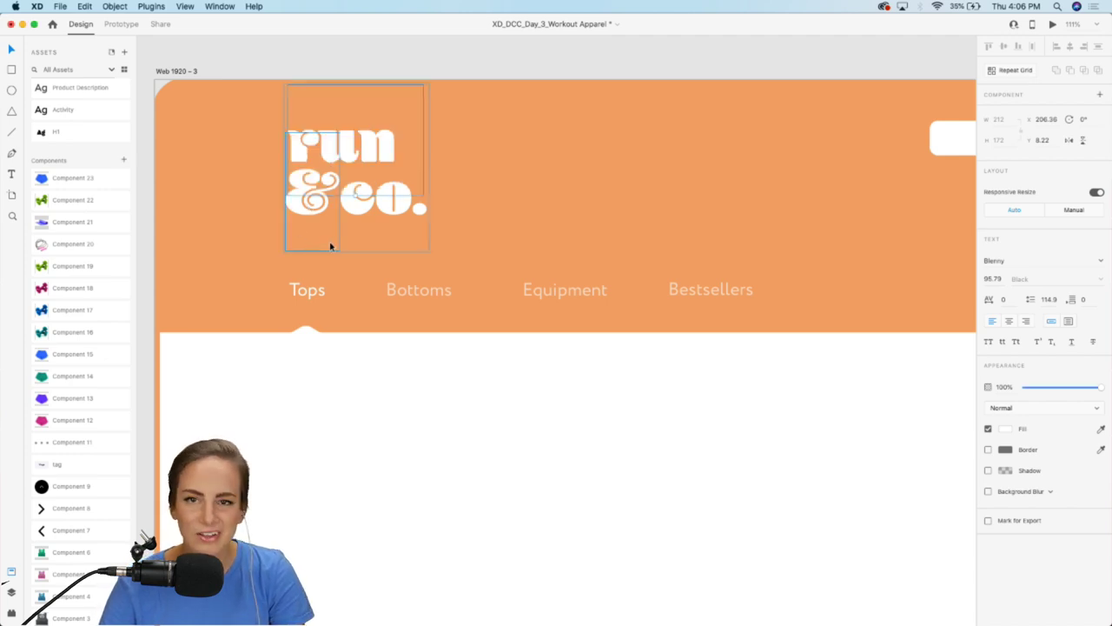
Step: Deselect the logo text, switch to Google Chrome and open the Adobe Fonts page
left_click(534, 62)
scroll(535, 64, "down", 1)
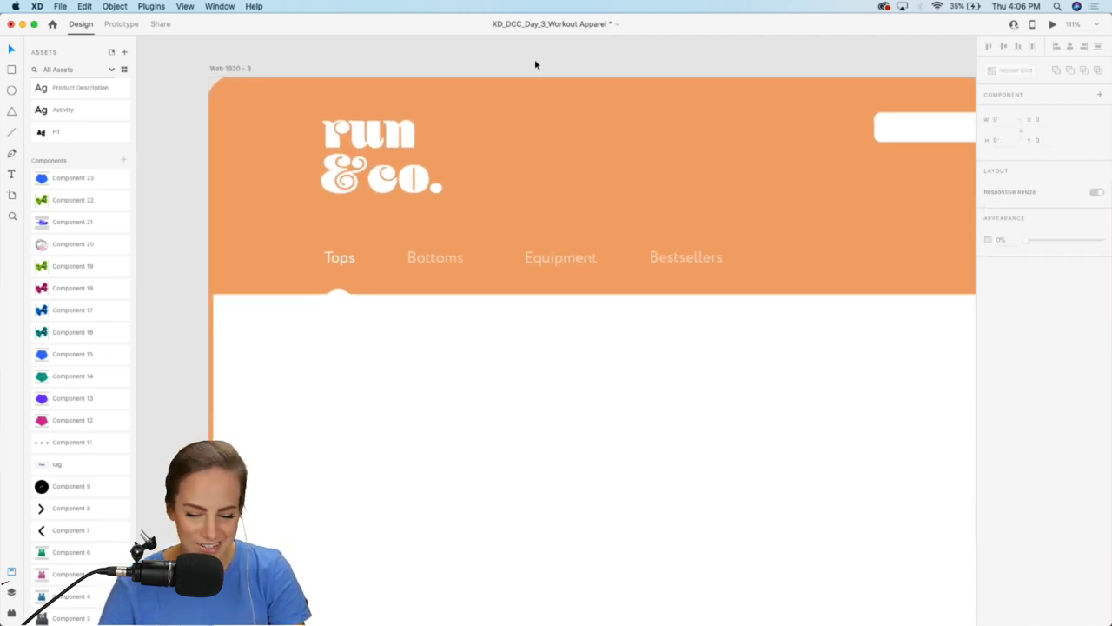
scroll(536, 64, "down", 2)
mouse_move(659, 608)
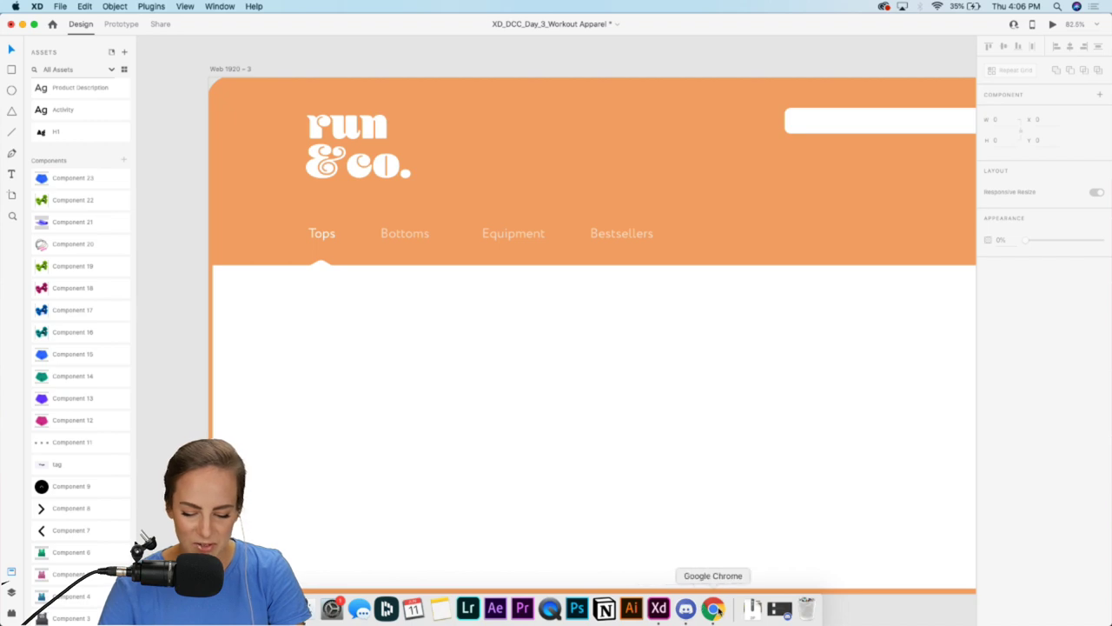
left_click(713, 608)
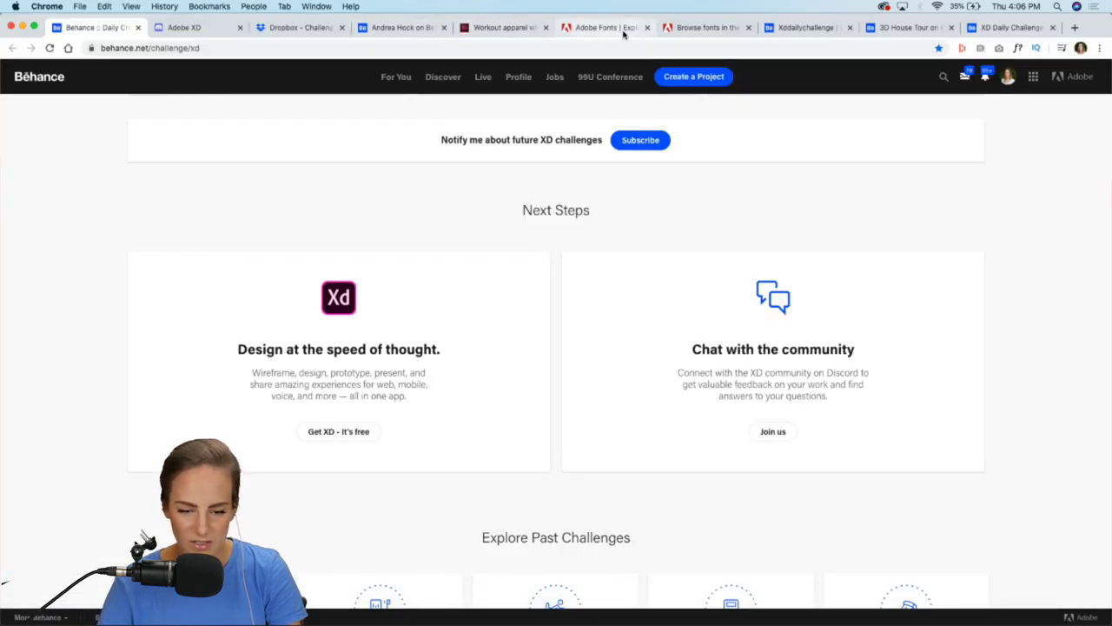
left_click(592, 31)
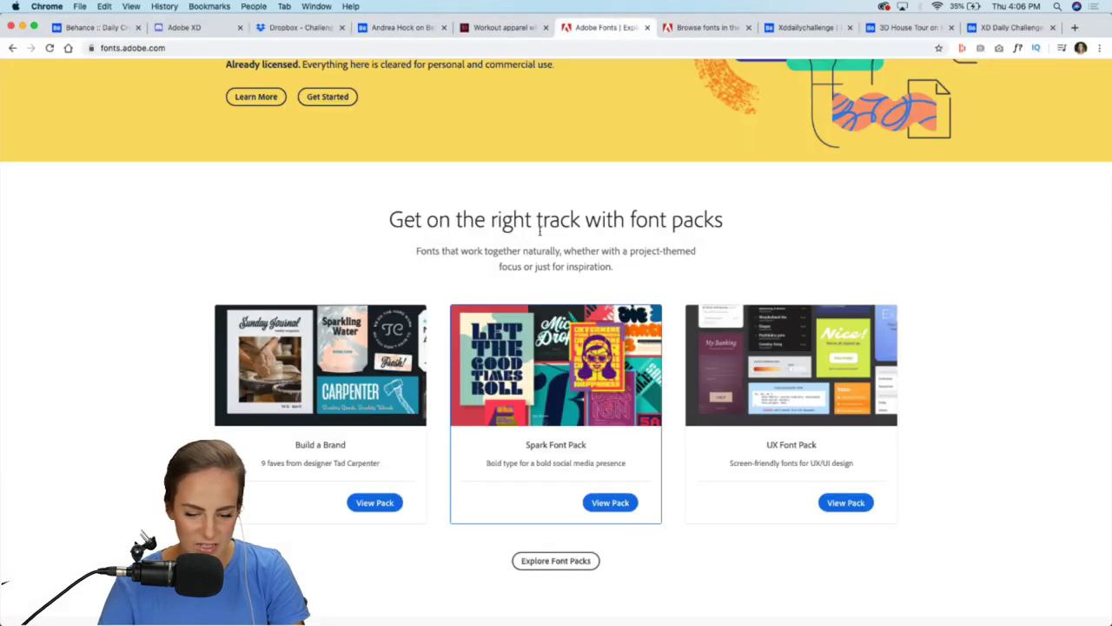
Step: Open the Spark Font Pack from the Adobe Fonts font packs and look over its fonts
scroll(539, 229, "up", 3)
scroll(539, 230, "down", 5)
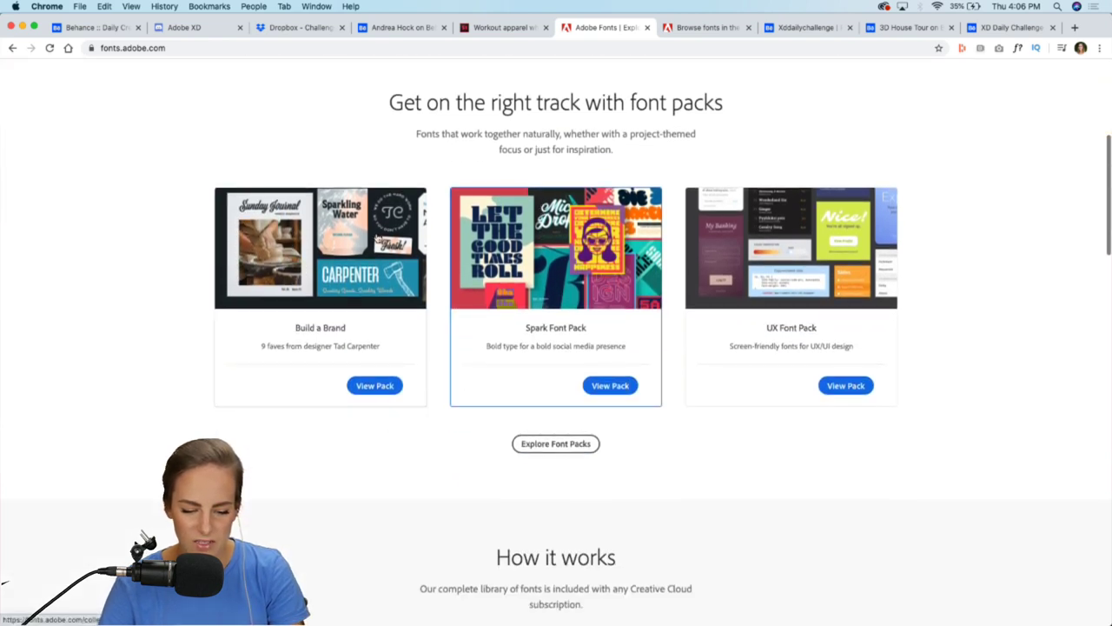
left_click(607, 322)
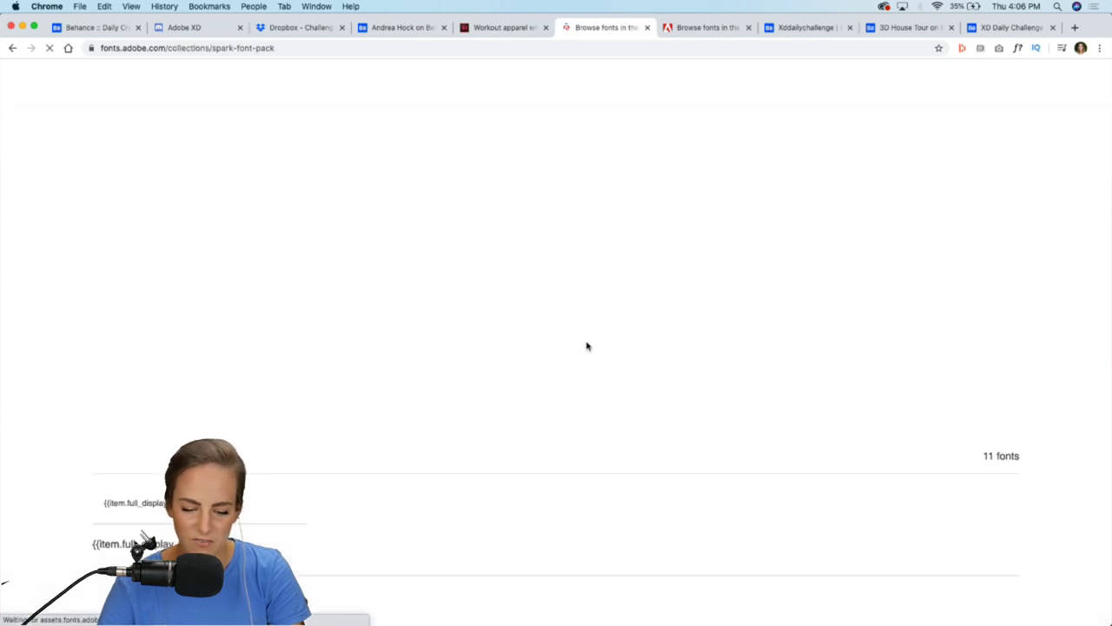
scroll(587, 345, "down", 5)
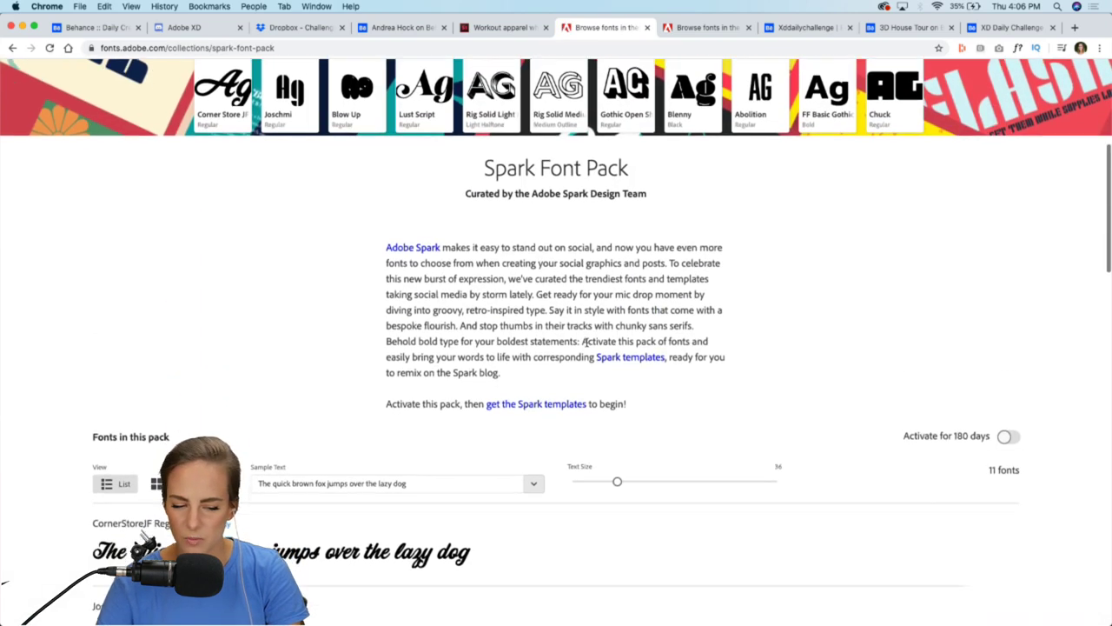
scroll(584, 342, "up", 2)
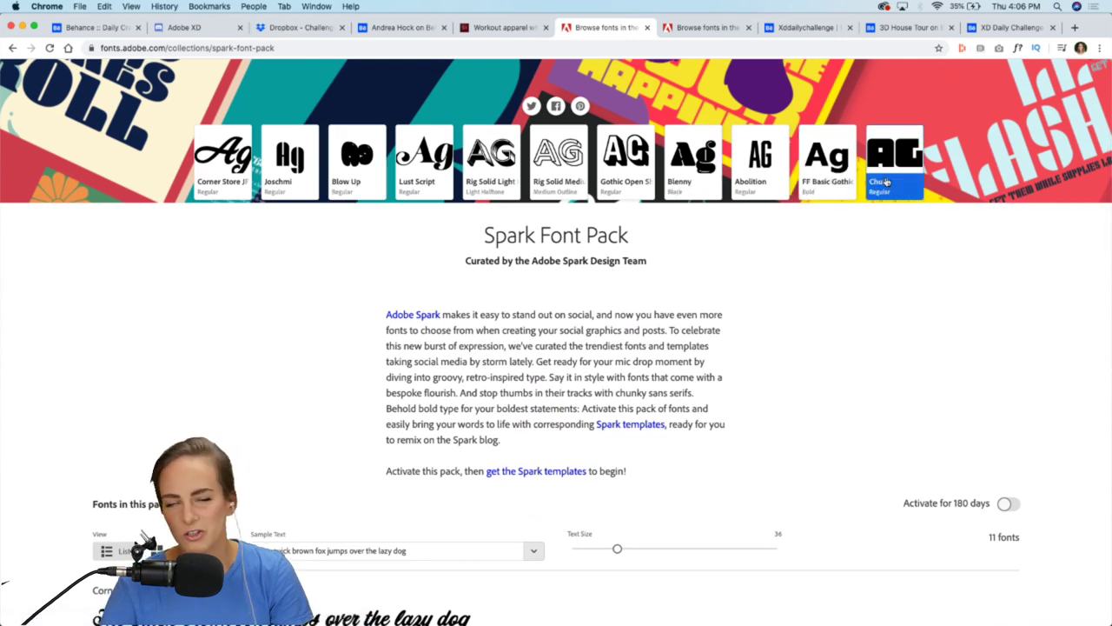
Step: Switch back to Adobe XD and add the heading text "Tops" below the header of the Web 1920 – 3 artboard
mouse_move(773, 617)
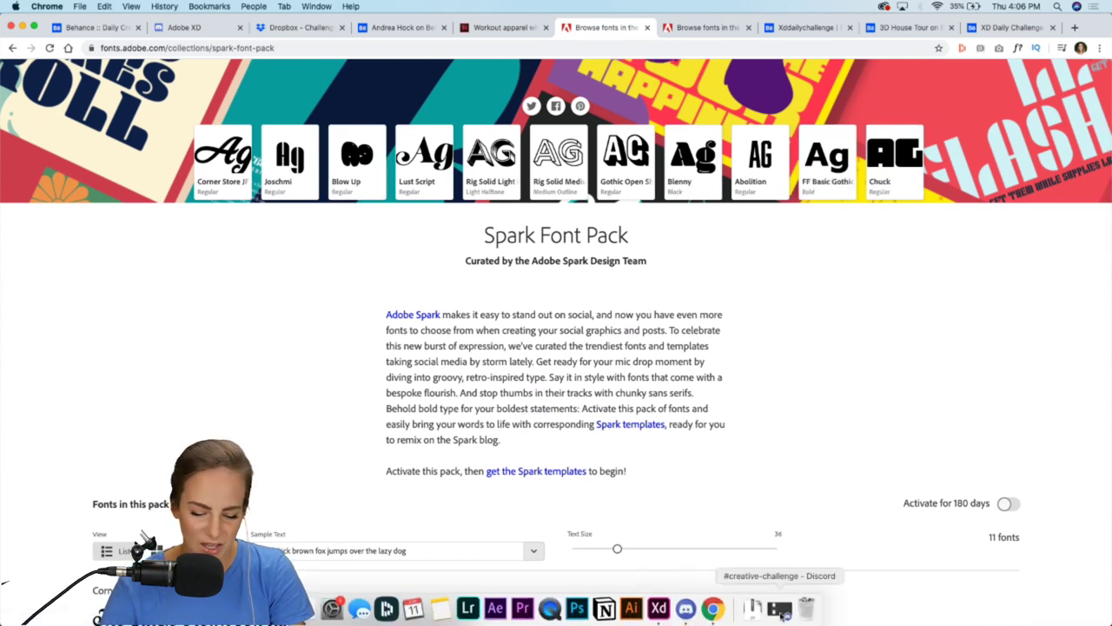
left_click(659, 608)
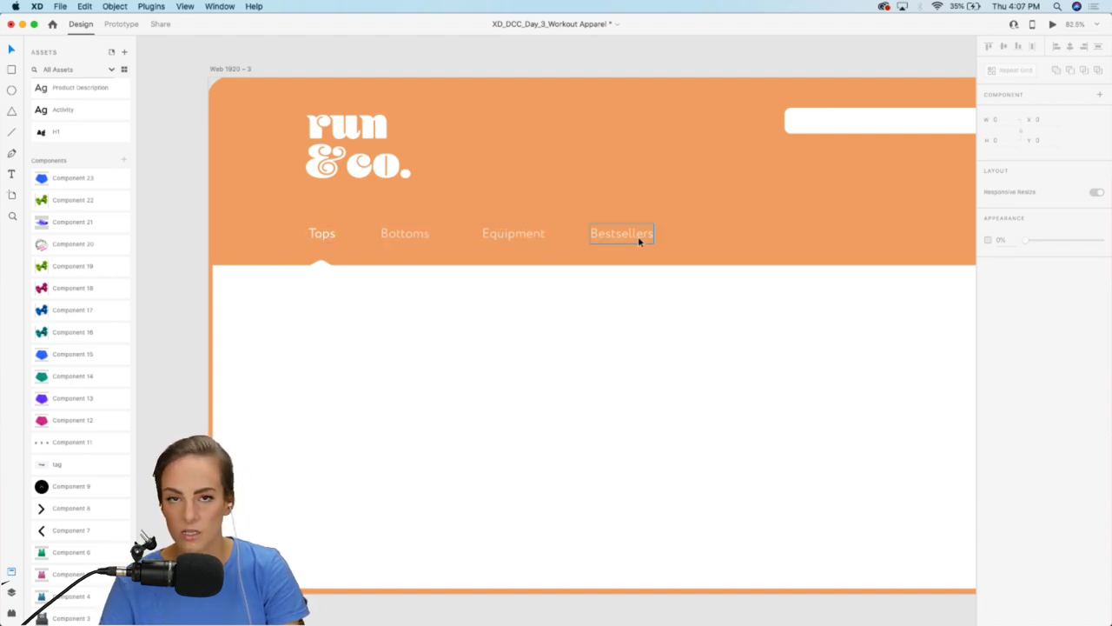
scroll(639, 241, "down", 5)
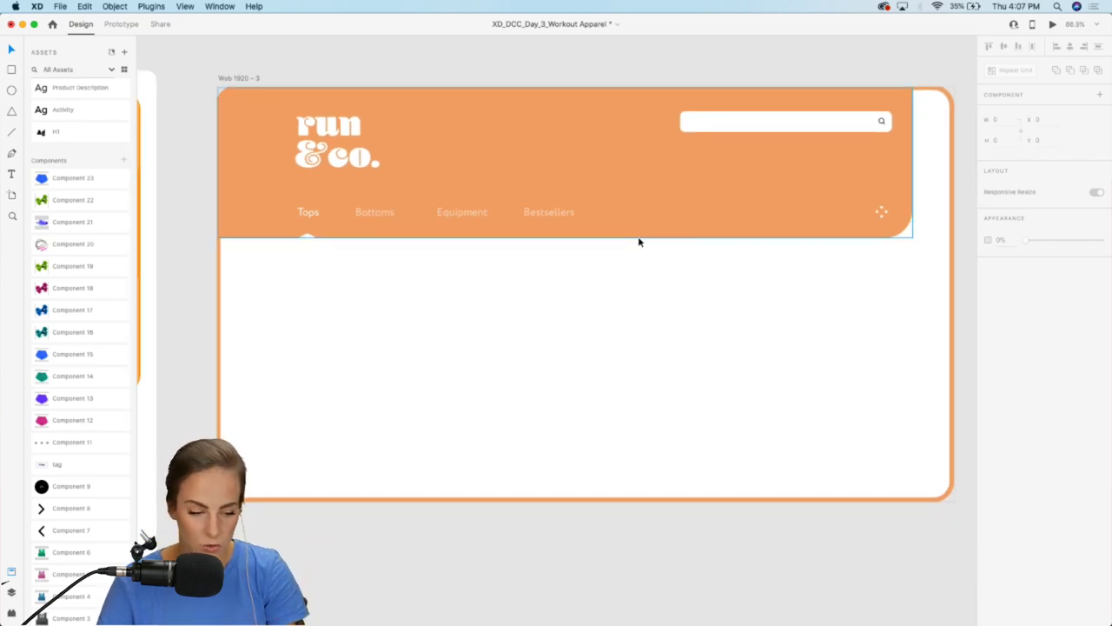
left_click(11, 175)
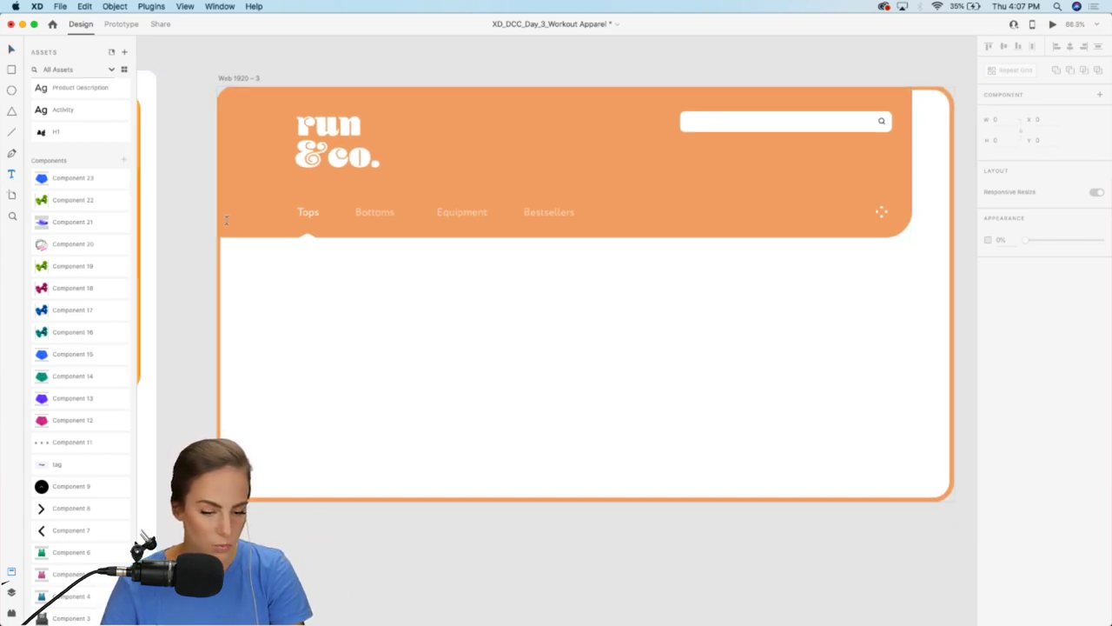
left_click_drag(301, 266, 393, 314)
type("Tops")
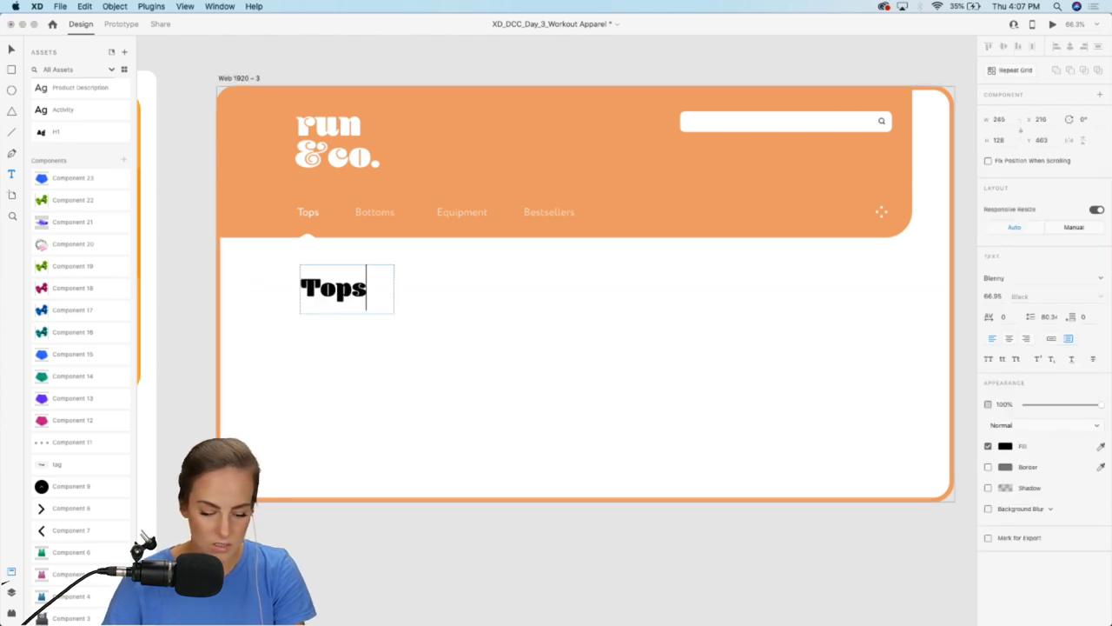
Step: Set the "Tops" heading to auto width and align it under the logo and navigation's starting edge
key("Escape")
left_click(1052, 340)
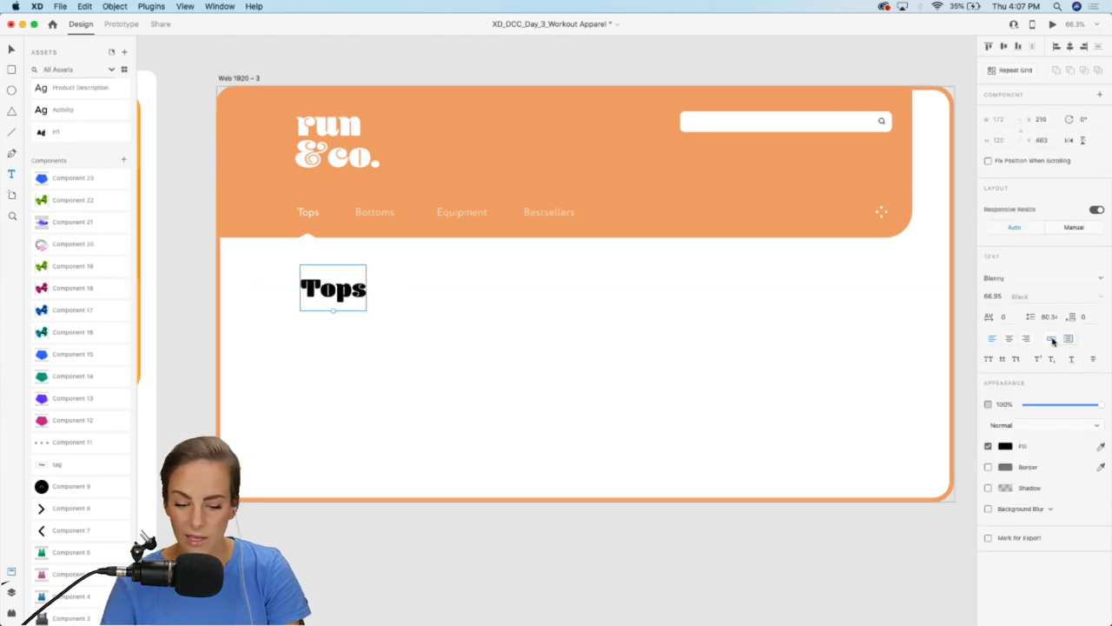
left_click_drag(336, 293, 331, 287)
left_click(193, 306)
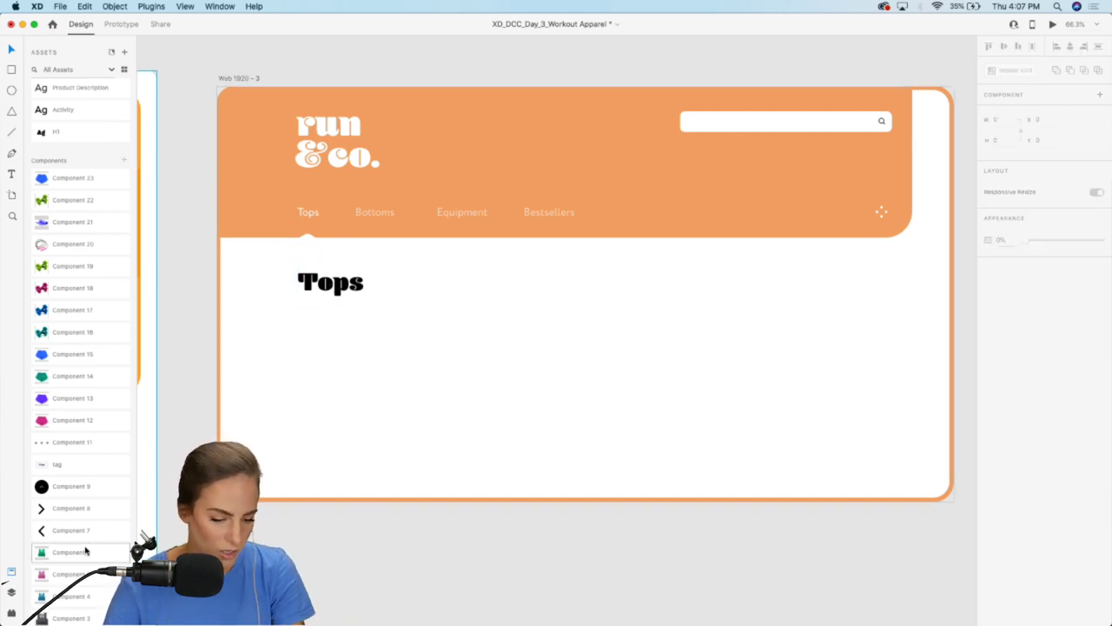
Step: Place the black sports bra component directly under the "Tops" heading
scroll(84, 439, "down", 2)
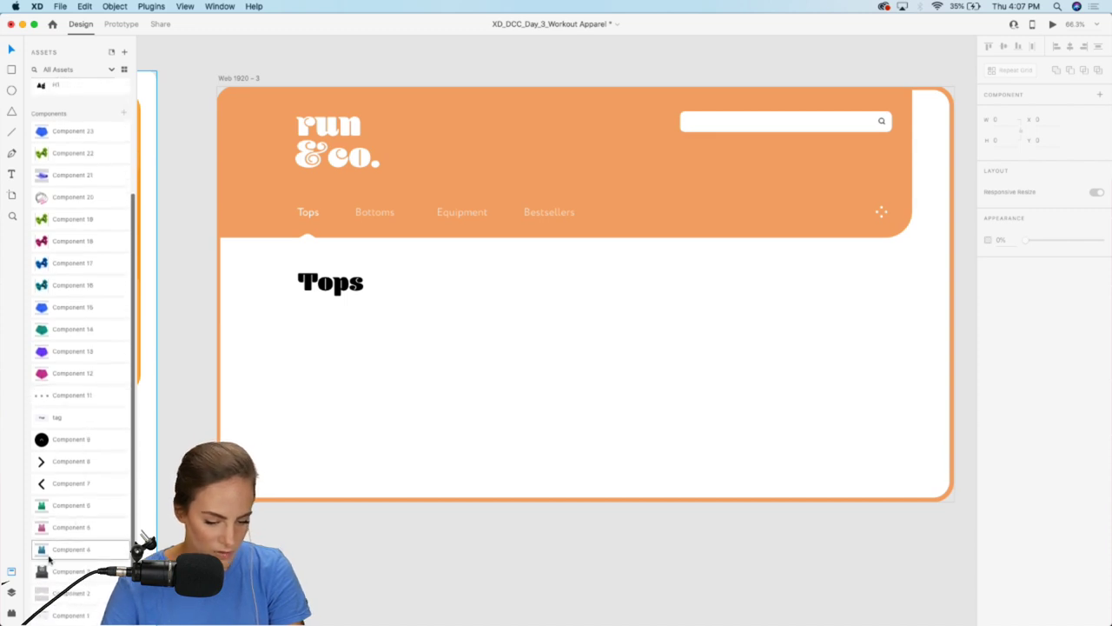
left_click_drag(41, 571, 348, 380)
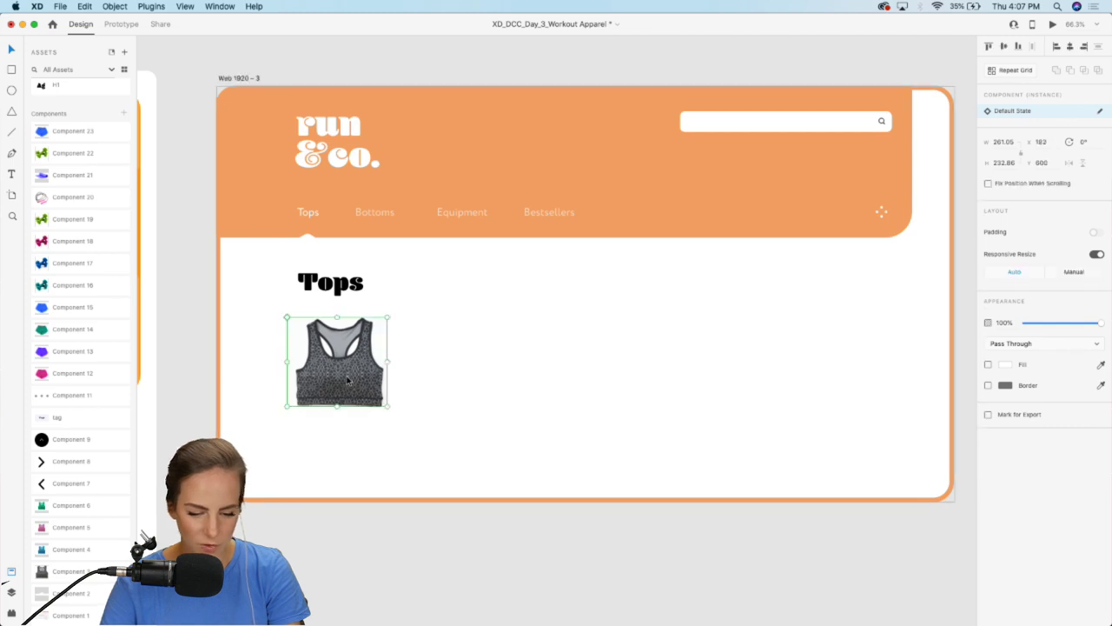
key("Escape")
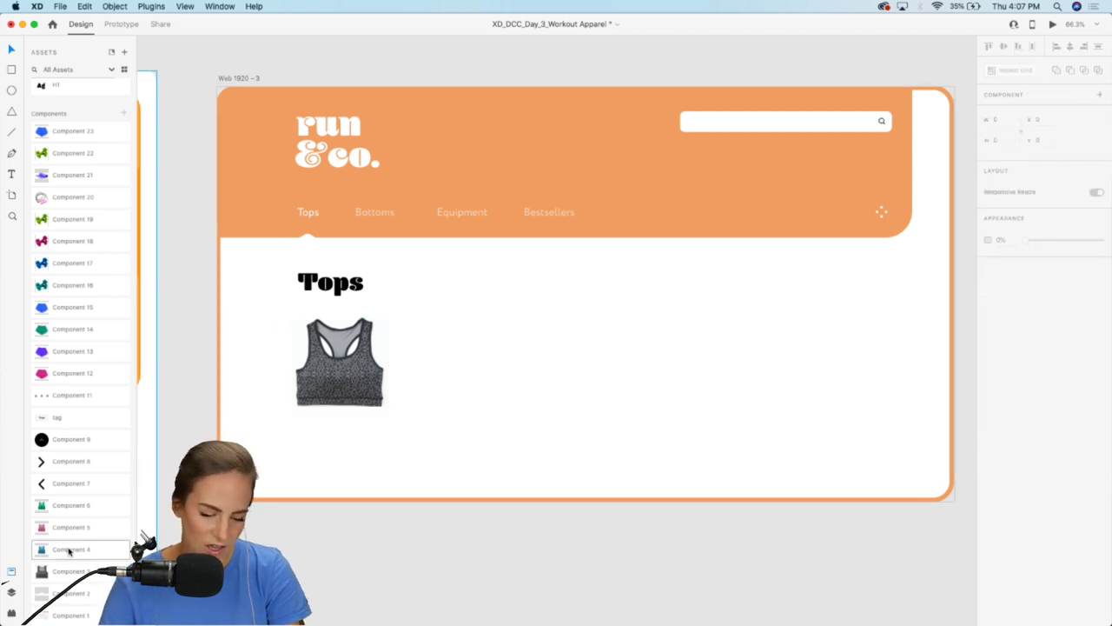
Step: Add the blue, pink and green sports bra components beside the black one to form a product row
left_click_drag(70, 550, 463, 362)
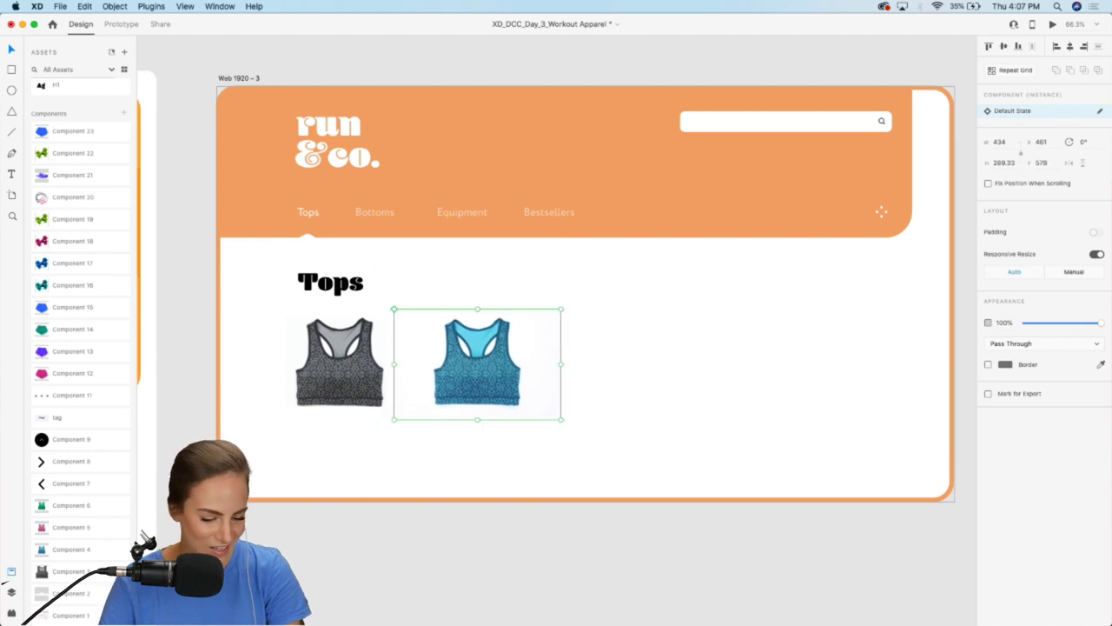
left_click_drag(75, 528, 606, 395)
left_click_drag(493, 386, 505, 386)
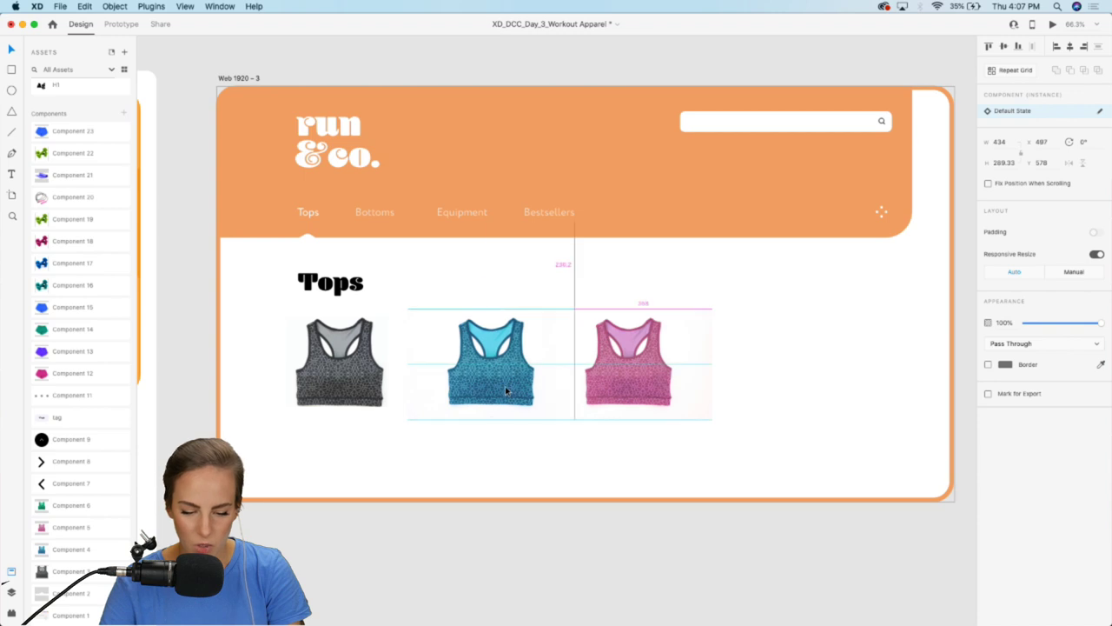
left_click_drag(641, 385, 652, 389)
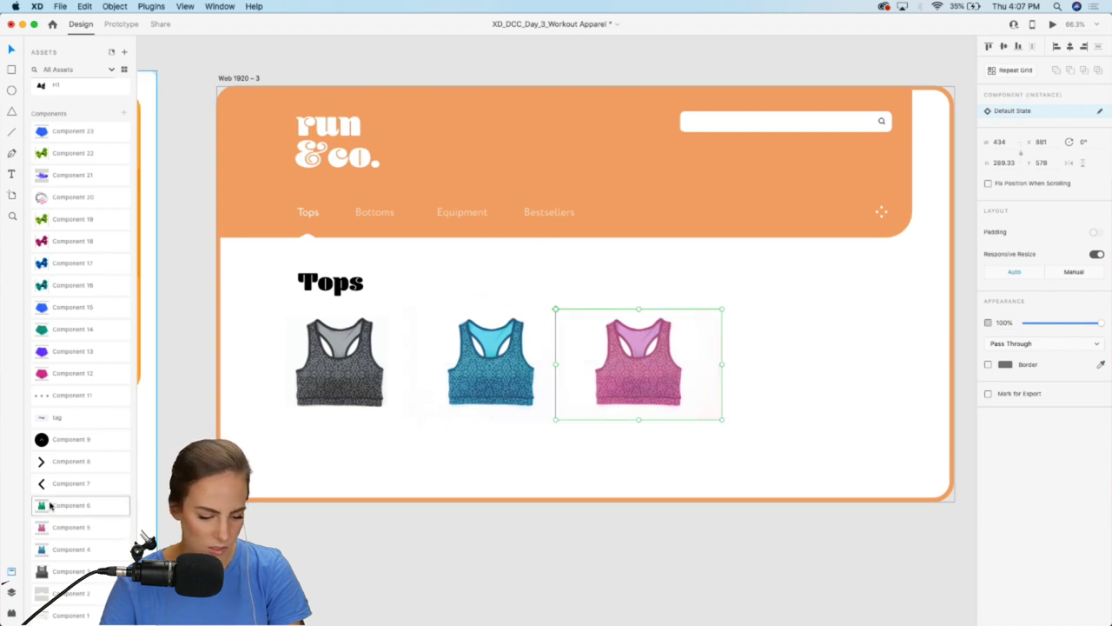
left_click_drag(75, 505, 739, 350)
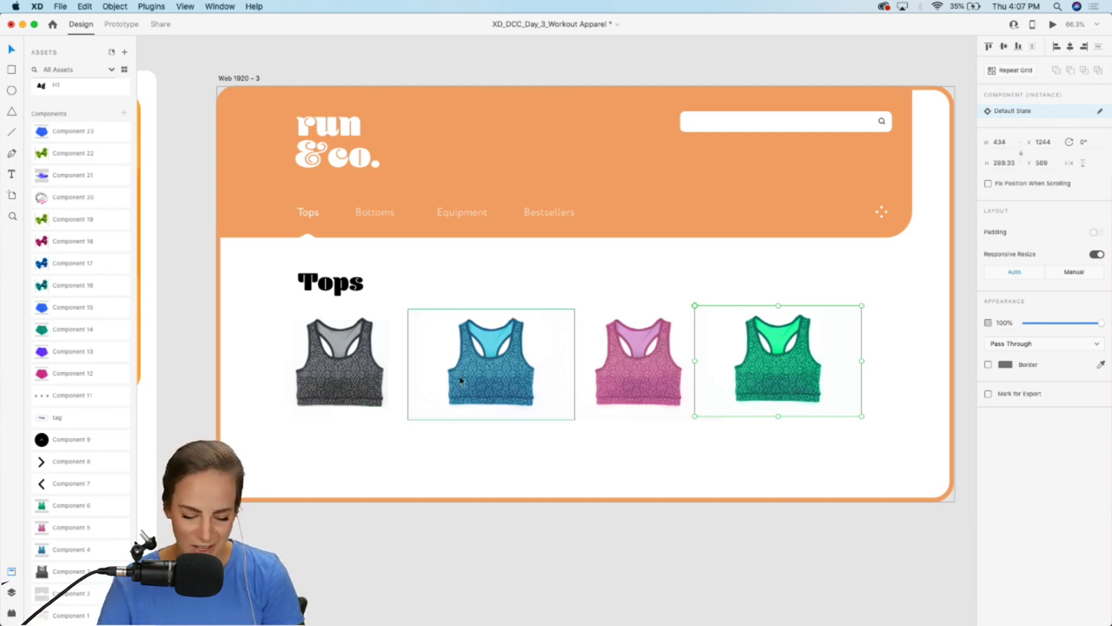
left_click(340, 541)
Step: Place the back arrow component before the black top and the forward arrow component after the green top
left_click_drag(50, 487, 249, 275)
scroll(275, 439, "up", 5)
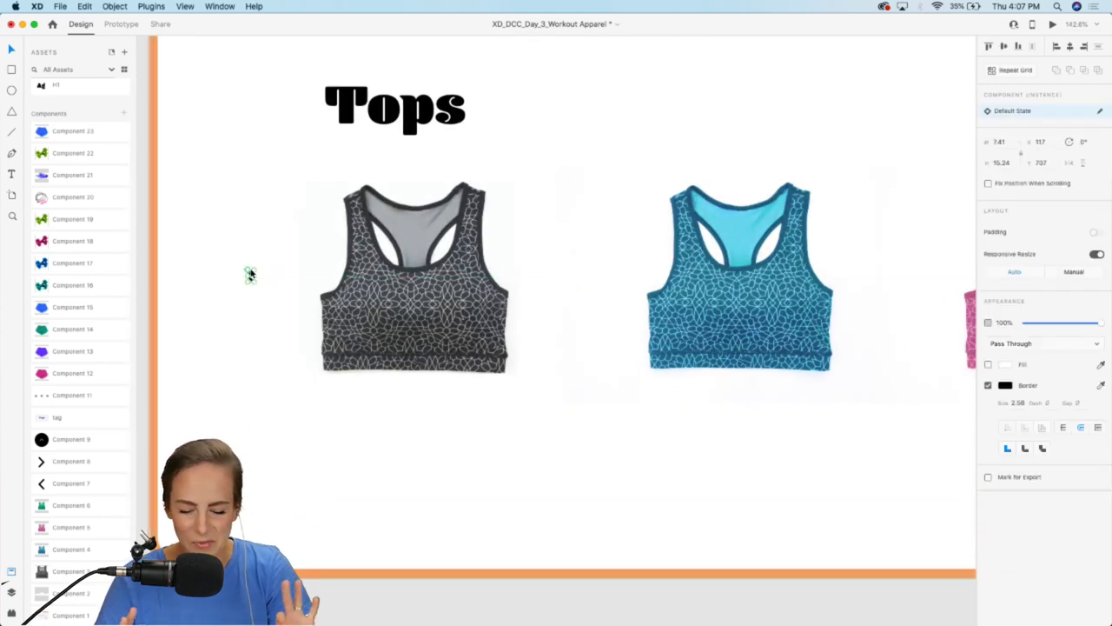
left_click(292, 484)
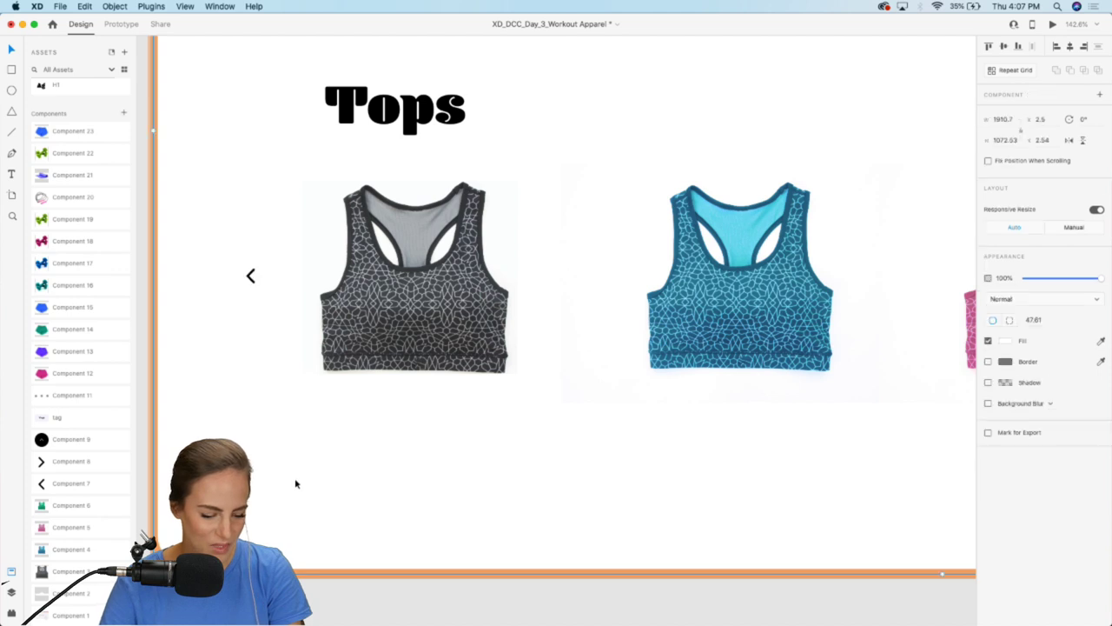
scroll(293, 484, "down", 5)
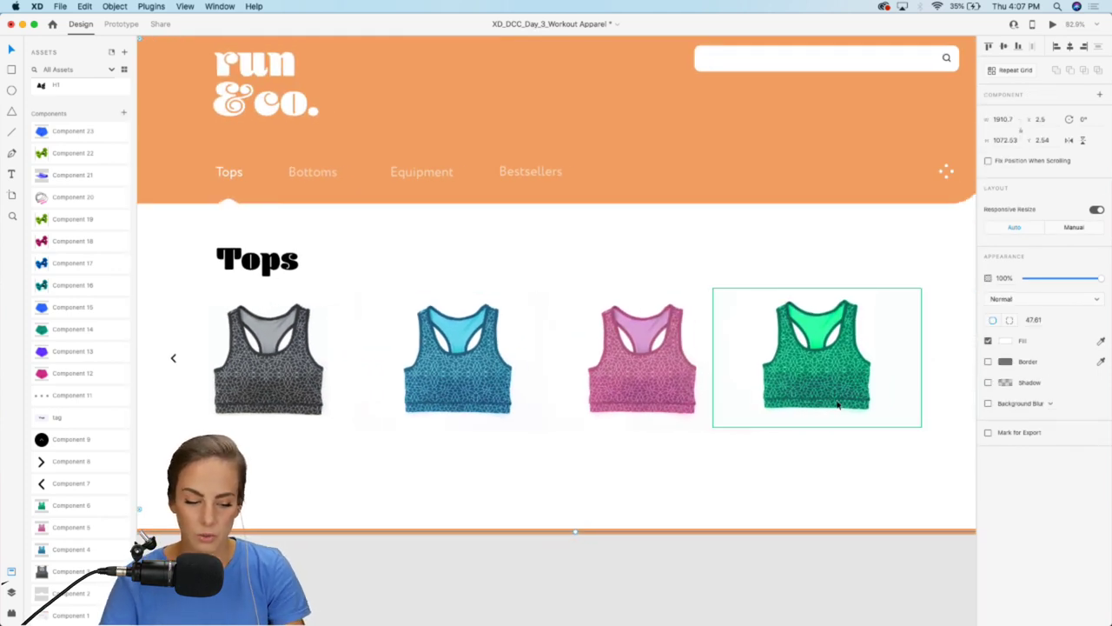
left_click_drag(61, 470, 912, 355)
Step: Nudge the black top into line with the heading and move the forward arrow outward, toward the artboard's edge
scroll(912, 356, "down", 3)
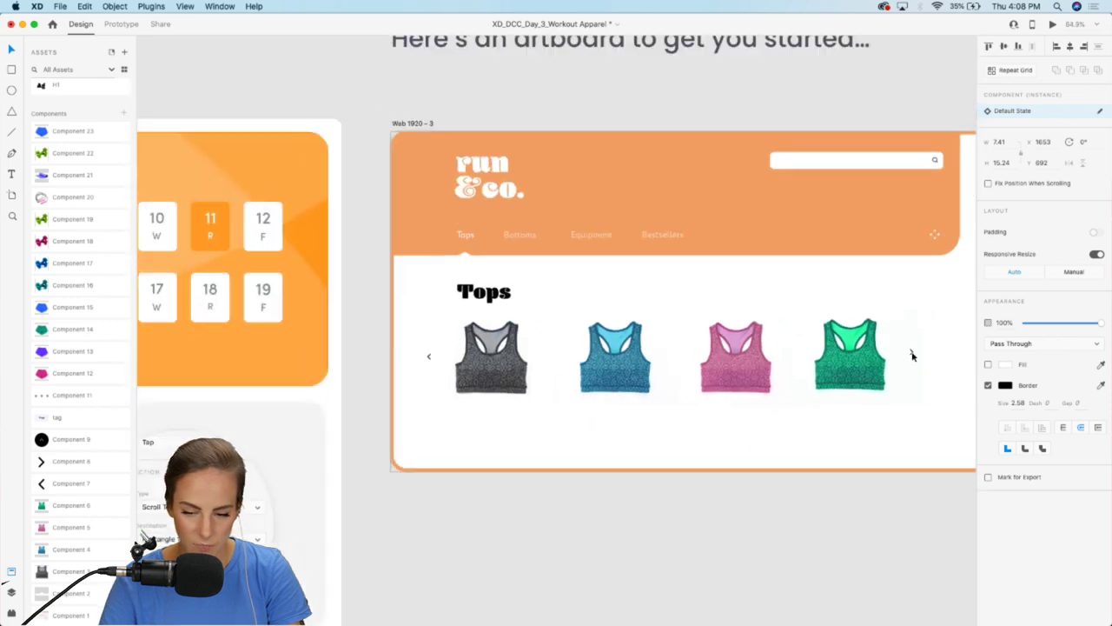
scroll(458, 348, "up", 3)
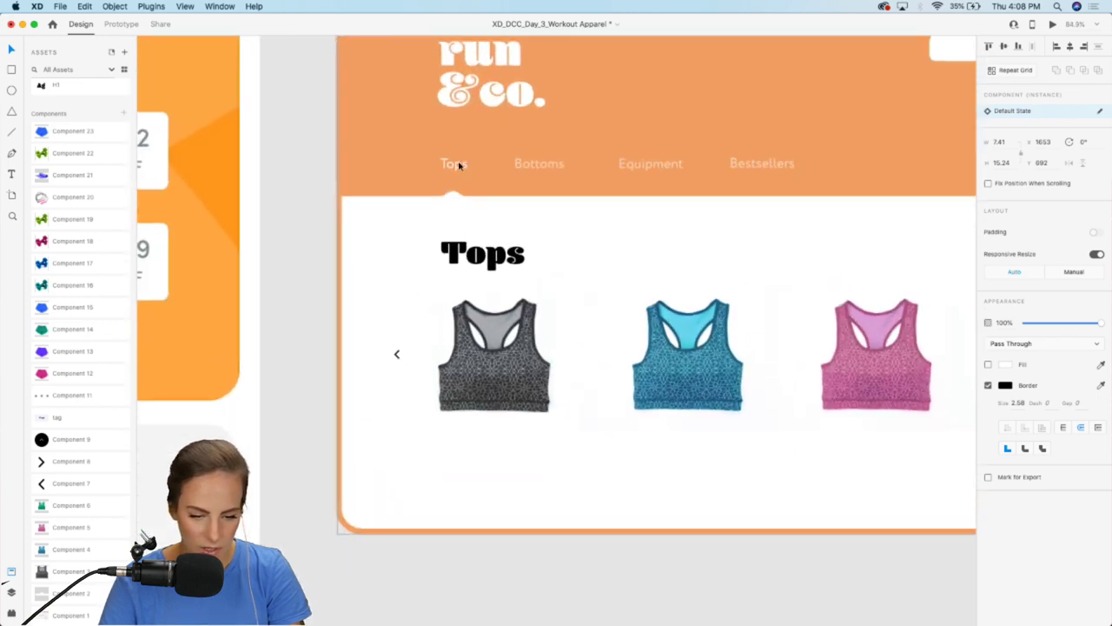
left_click(438, 354)
scroll(447, 323, "right", 10)
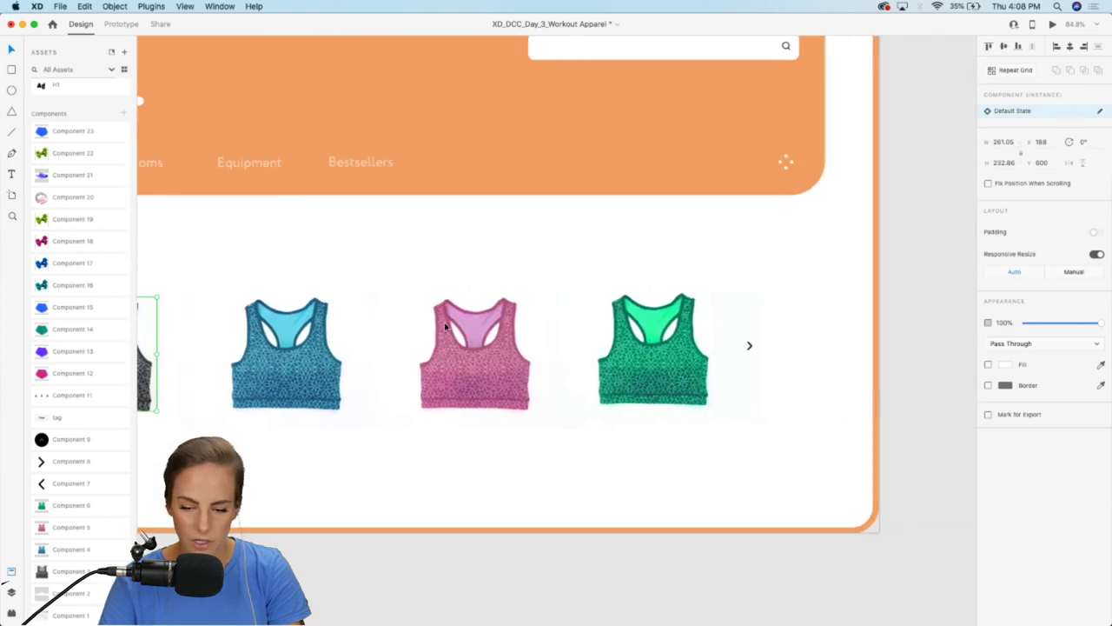
key("l")
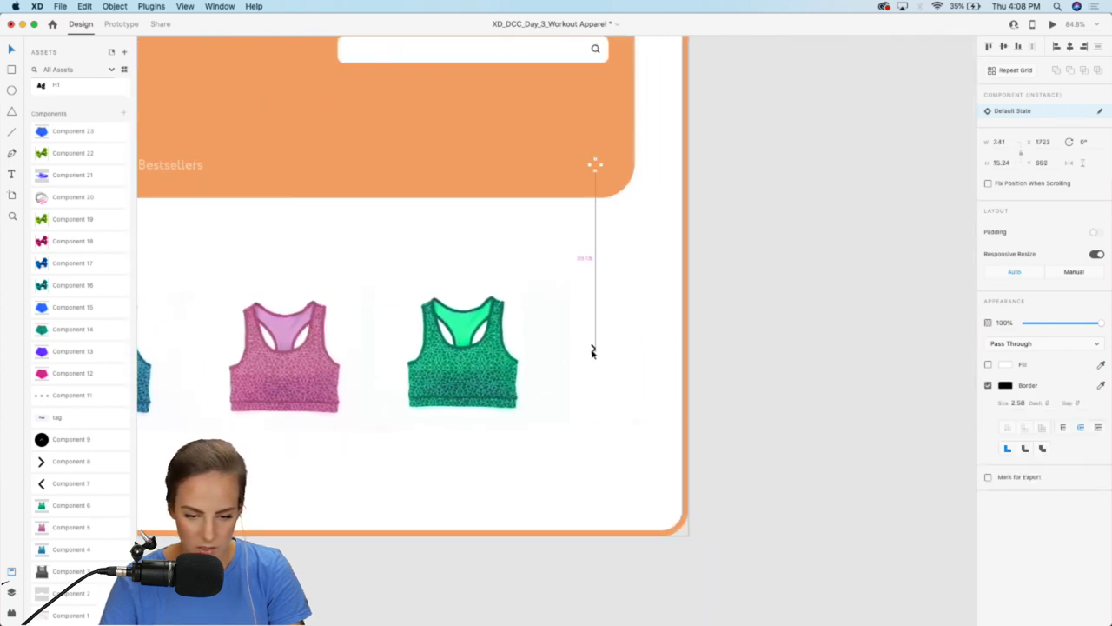
scroll(532, 356, "left", 5)
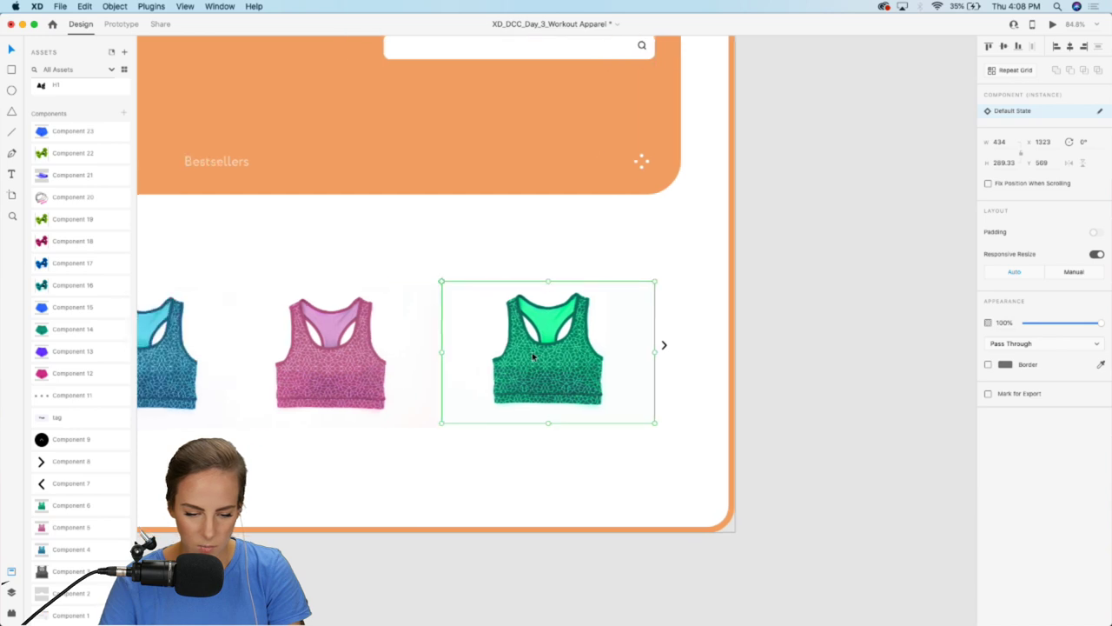
Step: Space the green, pink and blue tops evenly across the row between the two arrows
left_click(504, 365)
left_click_drag(504, 365, 524, 365)
scroll(452, 370, "left", 3)
left_click(387, 370)
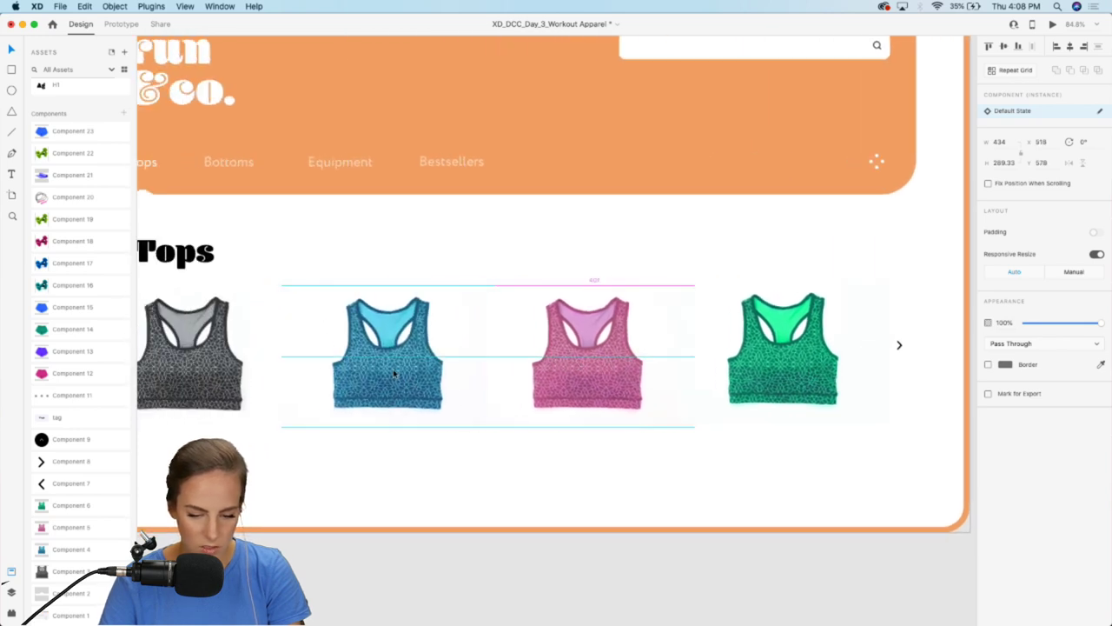
key("super+0")
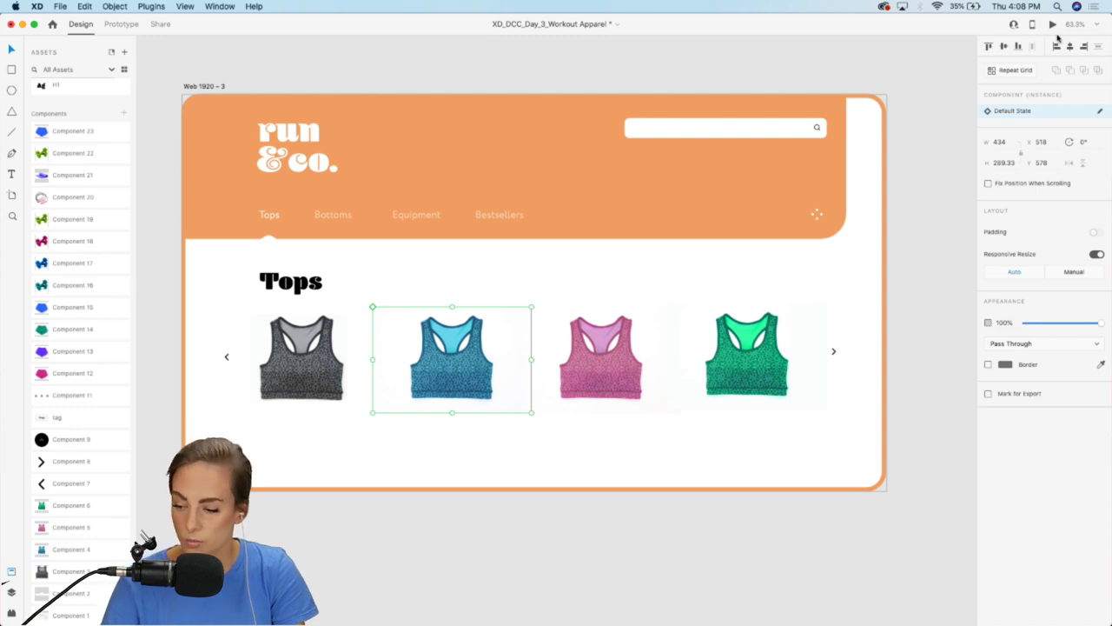
left_click(354, 557)
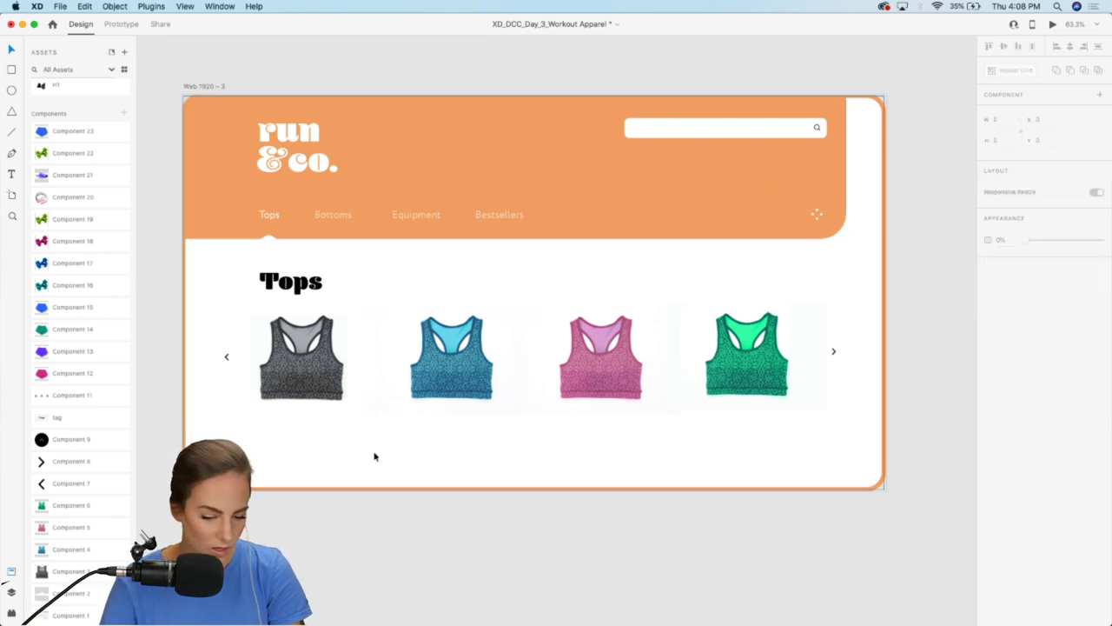
scroll(375, 455, "up", 5)
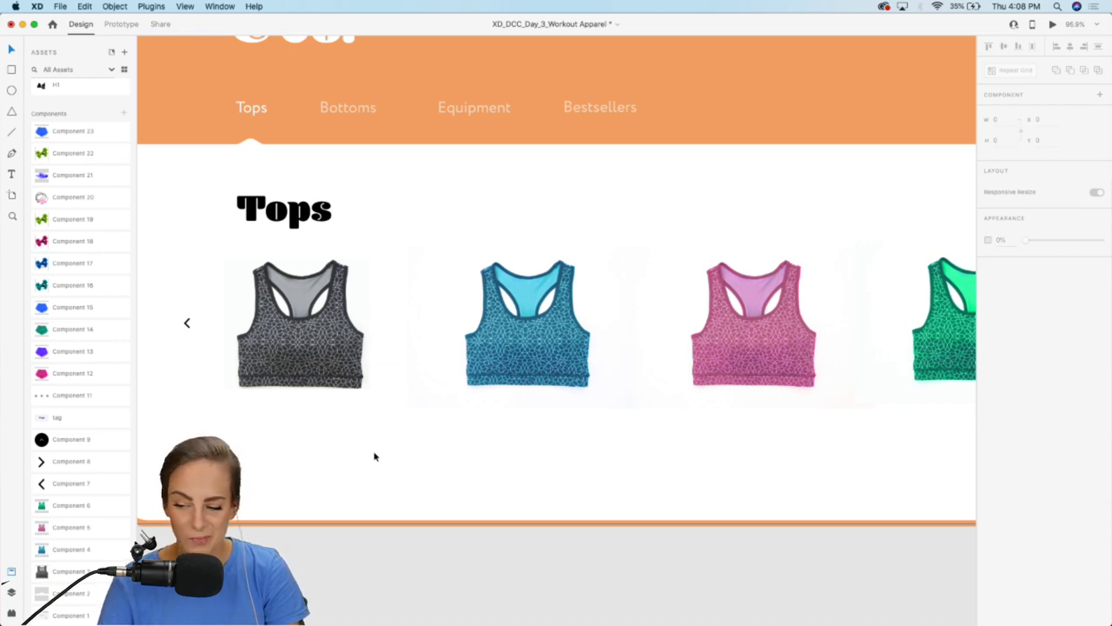
scroll(374, 456, "left", 3)
scroll(375, 456, "down", 1)
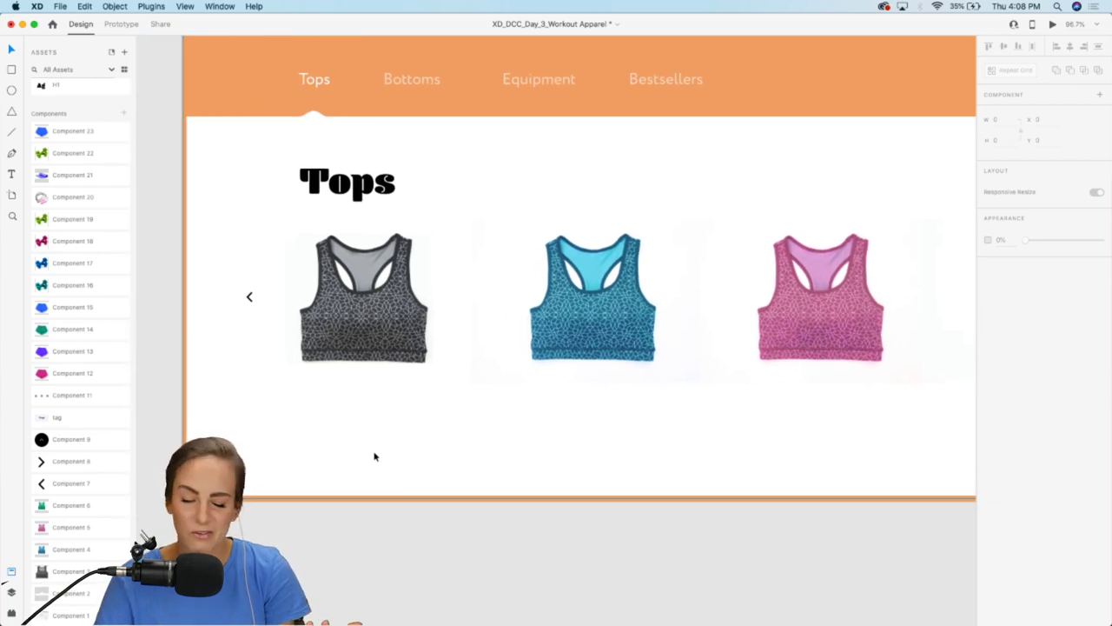
Step: Add a text area reading "Diamond Sports Bra" below the black top
scroll(113, 191, "up", 5)
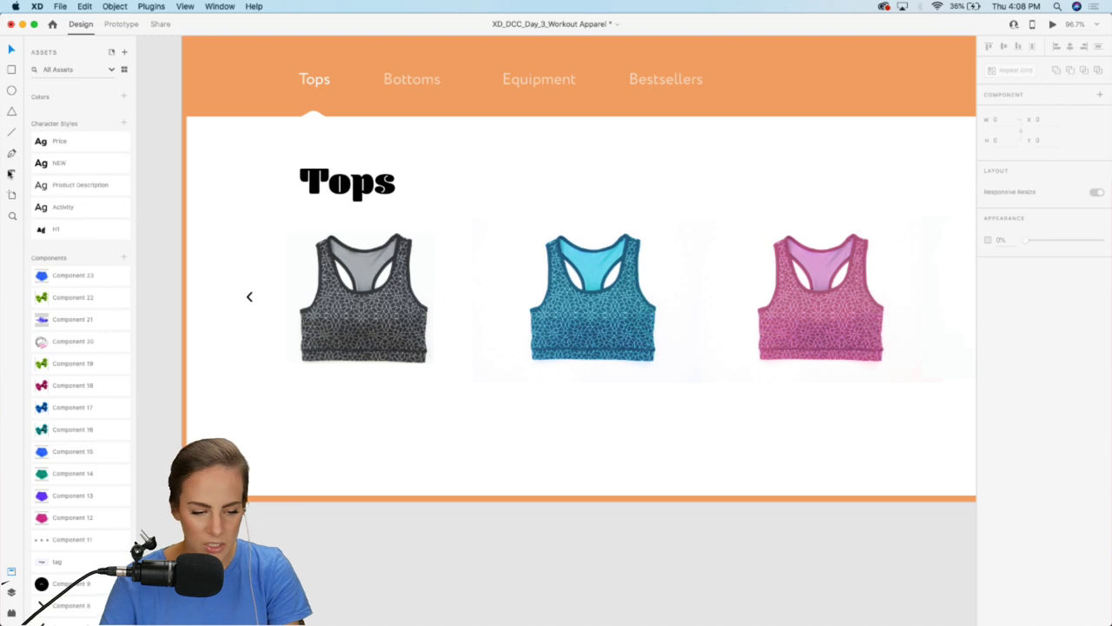
left_click_drag(315, 417, 488, 453)
type("D")
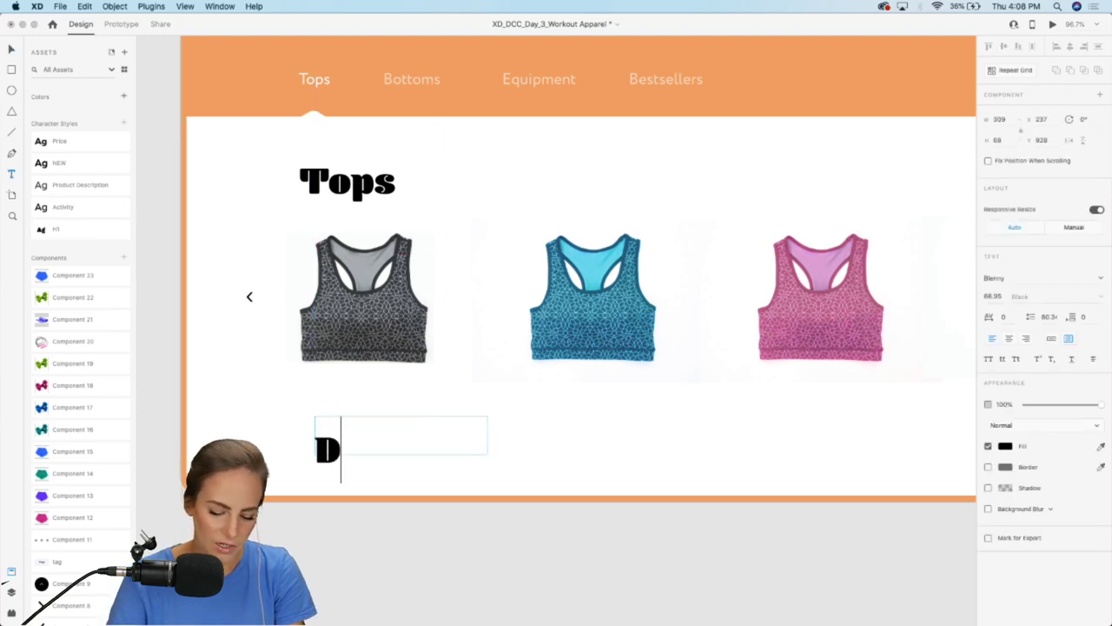
type("iamdo")
key("BackSpace")
key("BackSpace")
type("ond")
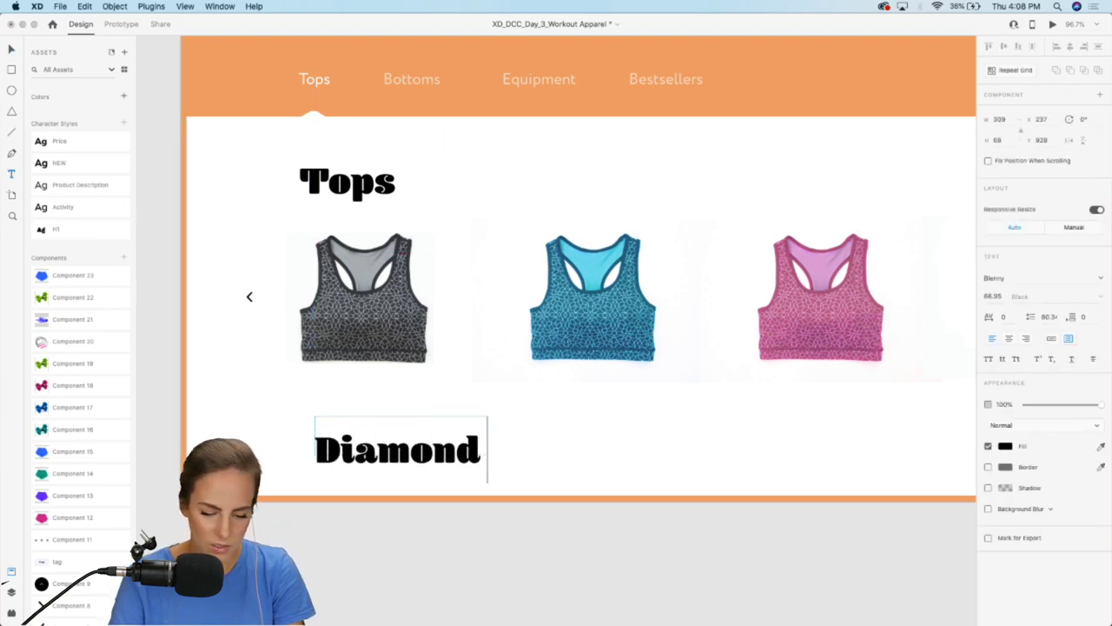
type(" Sports Bra")
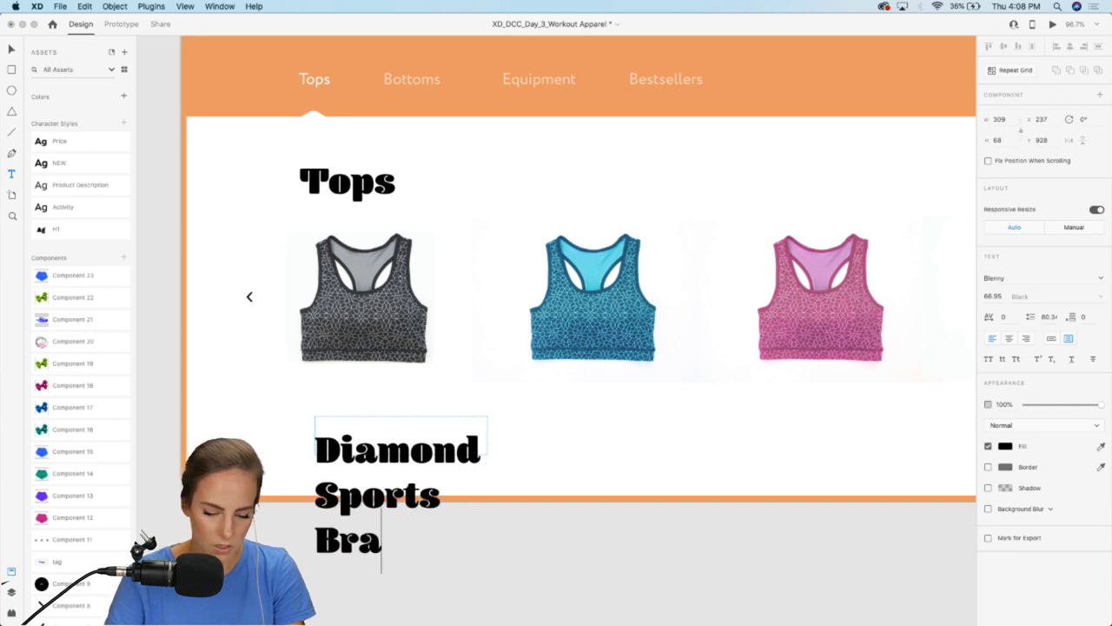
key("Escape")
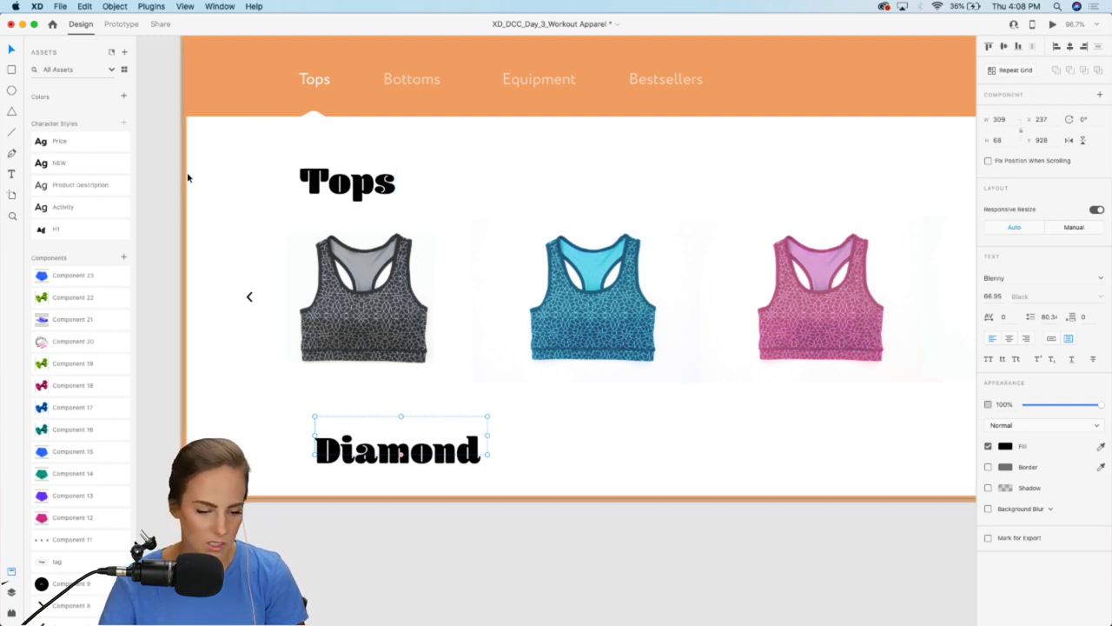
Step: Apply the Product Description character style to the product name, switch it to auto width and place it beneath the black top
left_click(75, 185)
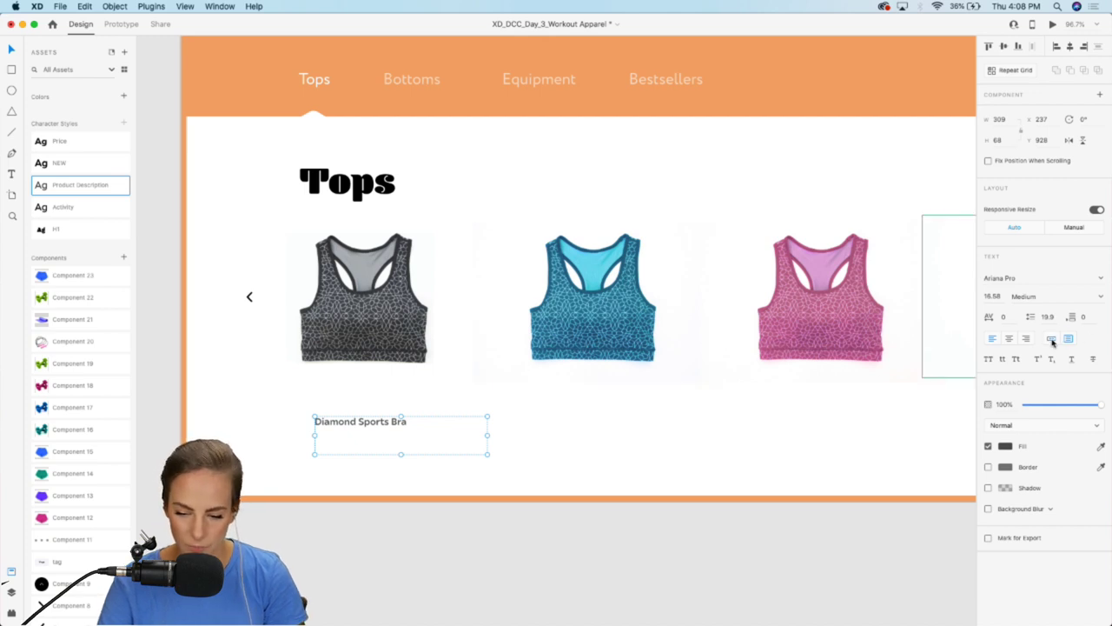
left_click(1052, 338)
mouse_move(379, 422)
left_mouse_down()
mouse_move(385, 382)
mouse_move(392, 412)
left_mouse_up()
Step: Change the duplicated label under the product name to "$50", apply the Price character style and center it
double_click(392, 414)
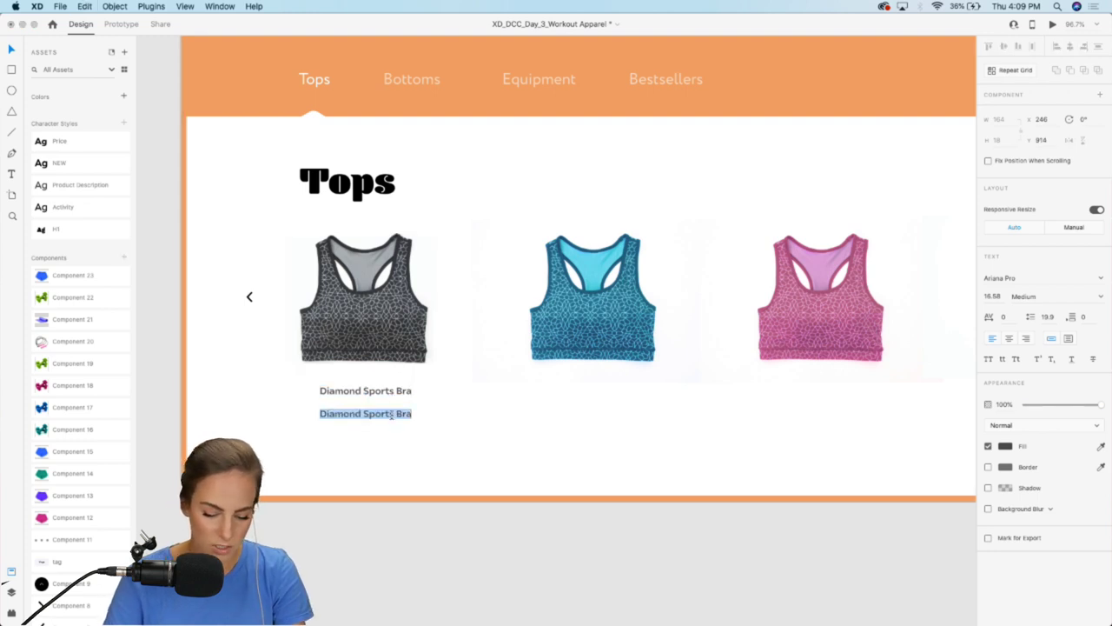
type("$50")
key("Escape")
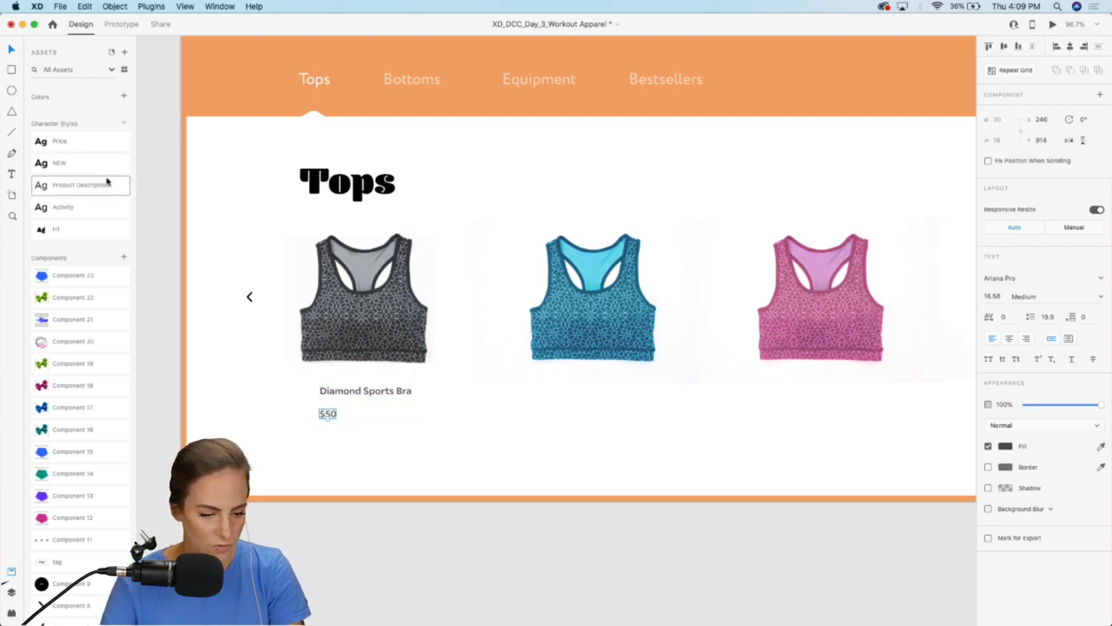
left_click(61, 141)
left_click_drag(335, 415, 372, 413)
left_click(419, 469)
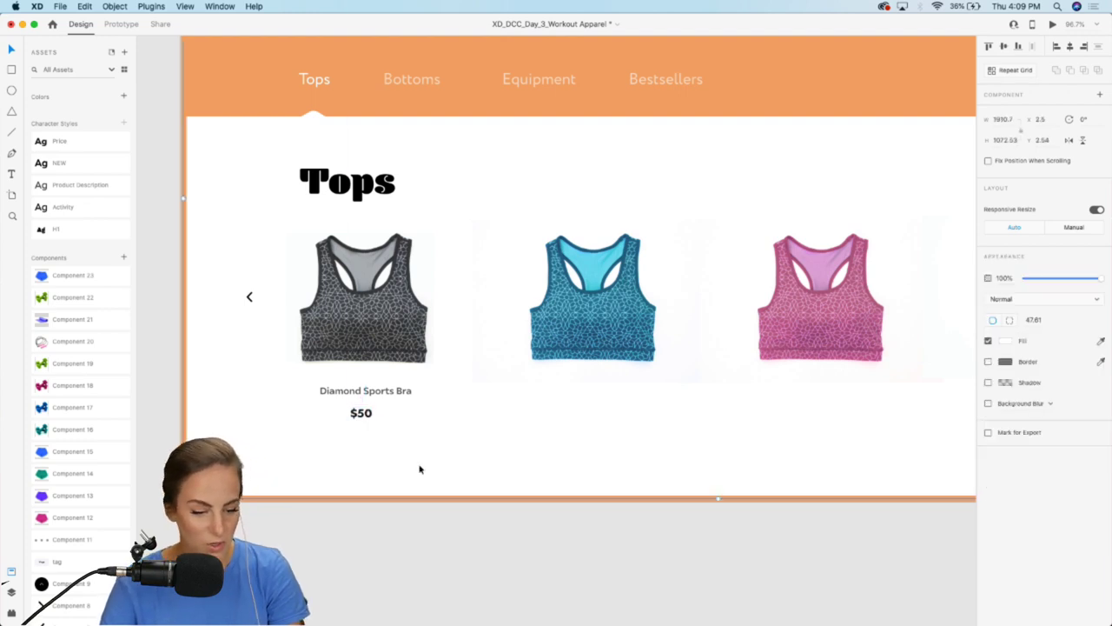
scroll(417, 466, "down", 5)
scroll(777, 487, "up", 2)
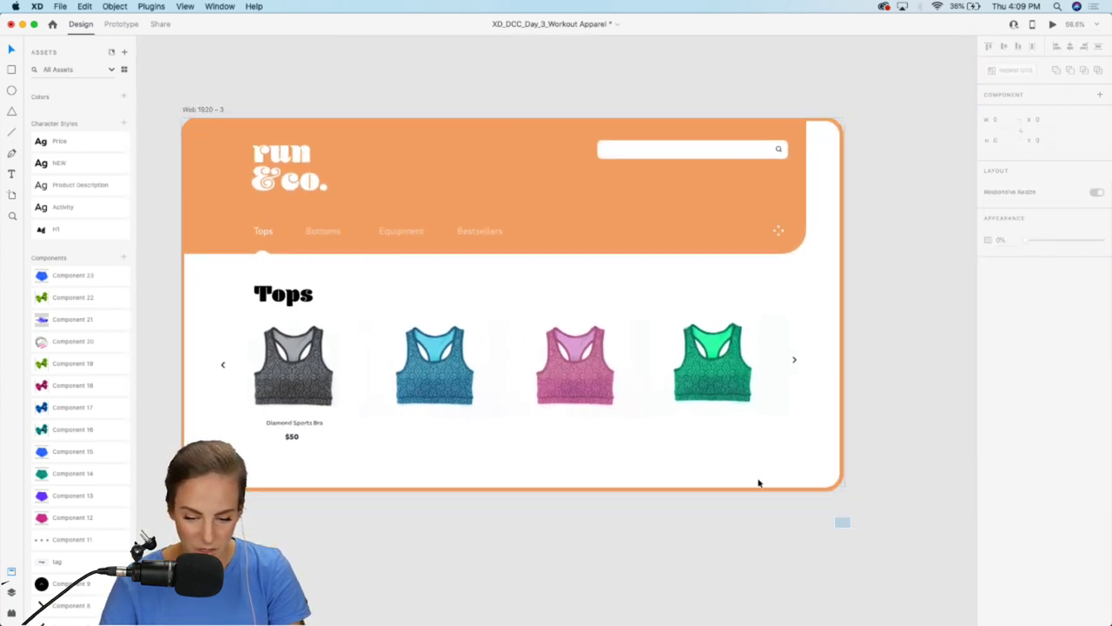
left_click_drag(842, 521, 213, 319)
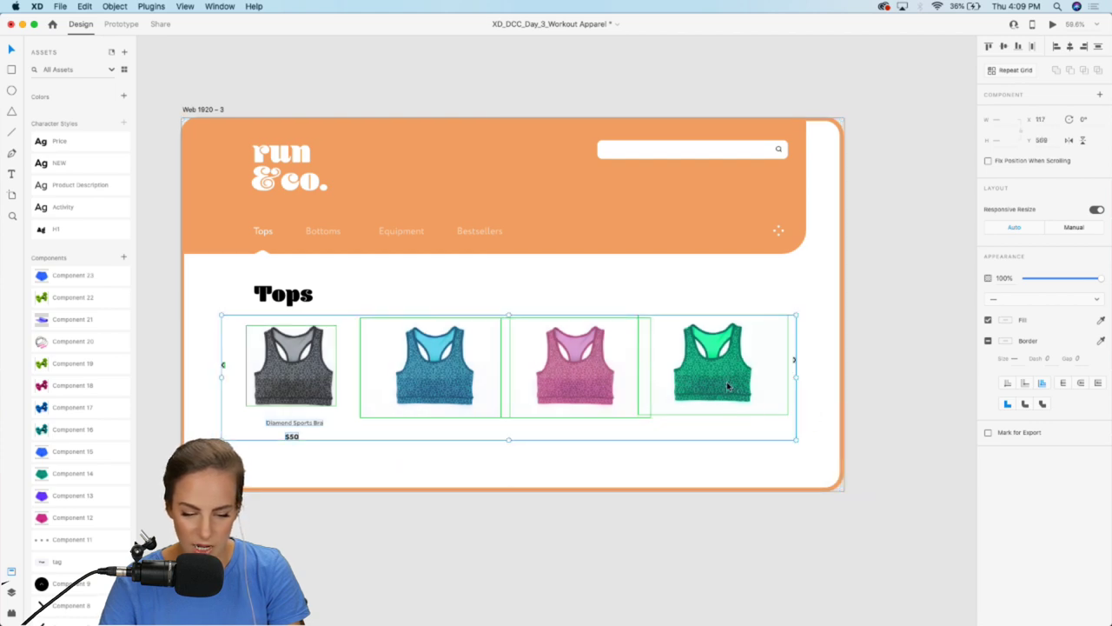
left_click(394, 530)
Step: Duplicate the product name label above the black top and change its text to "NEW!"
scroll(276, 384, "up", 5)
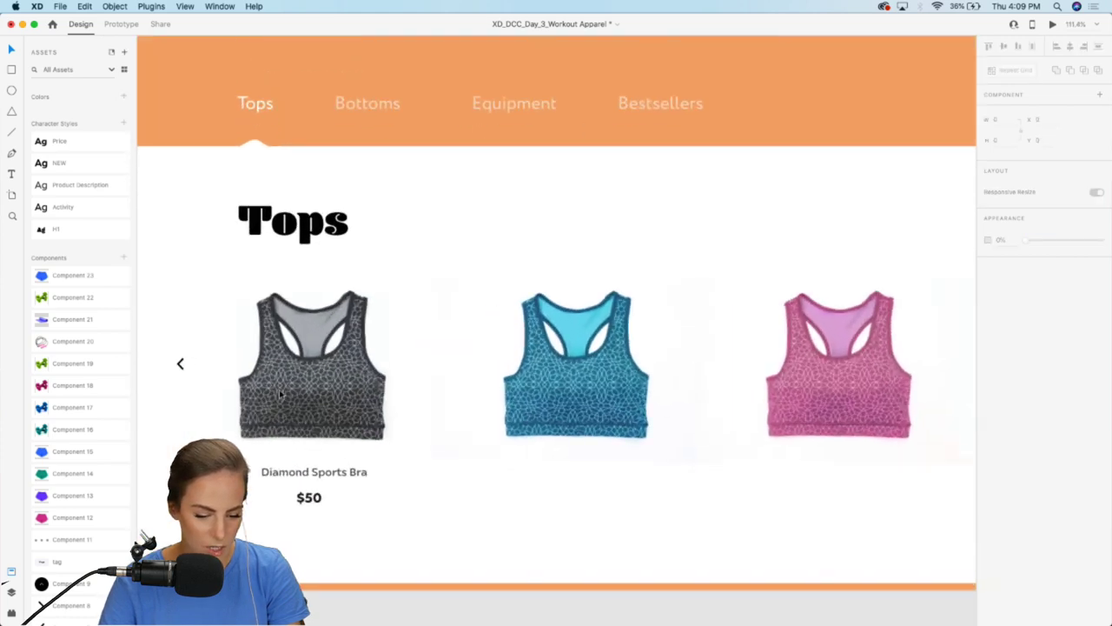
left_click(305, 472)
left_click_drag(305, 472, 340, 266)
key("Return")
type("NEWS")
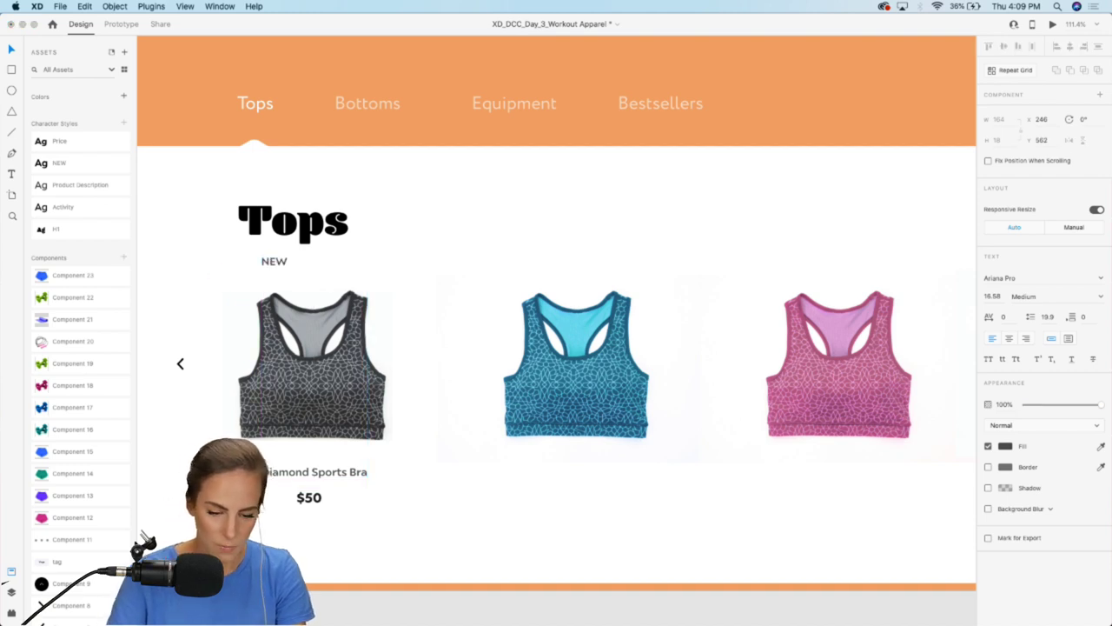
left_click(280, 263)
double_click(280, 263)
key("BackSpace")
type("!")
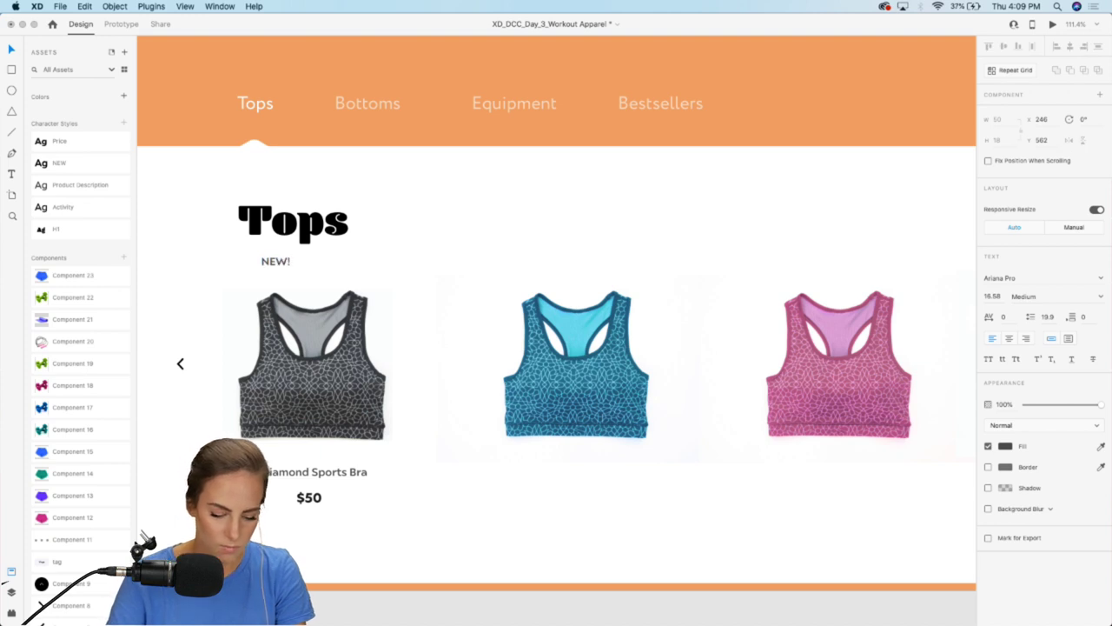
Step: Center the "NEW!" label above the black top and apply the NEW character style
left_click_drag(266, 265, 302, 273)
left_click(82, 164)
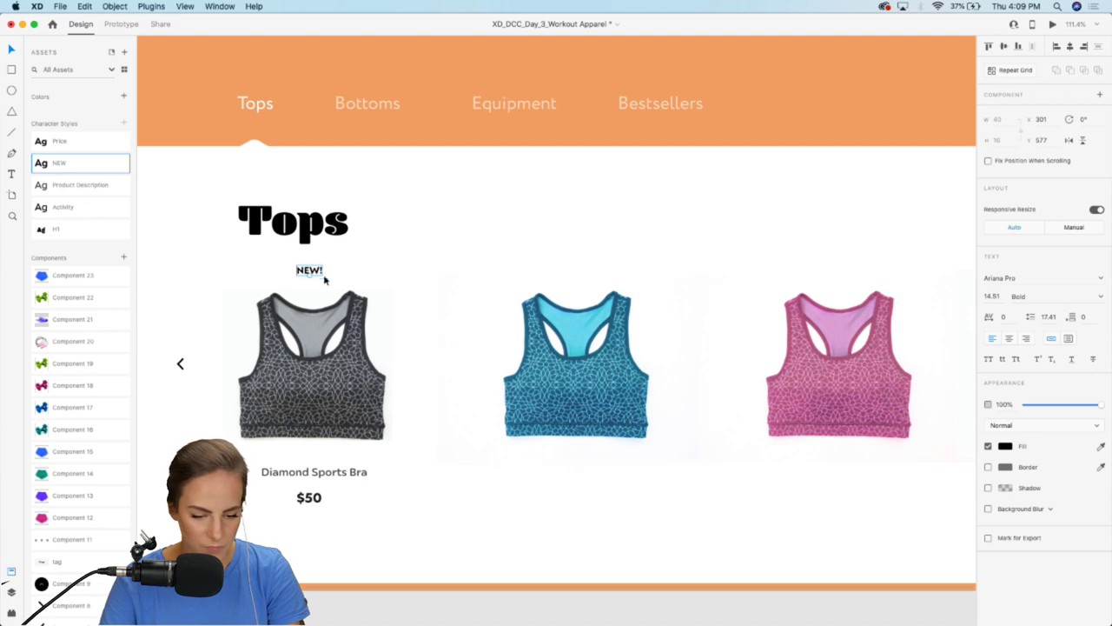
key("super+0")
scroll(323, 389, "up", 3)
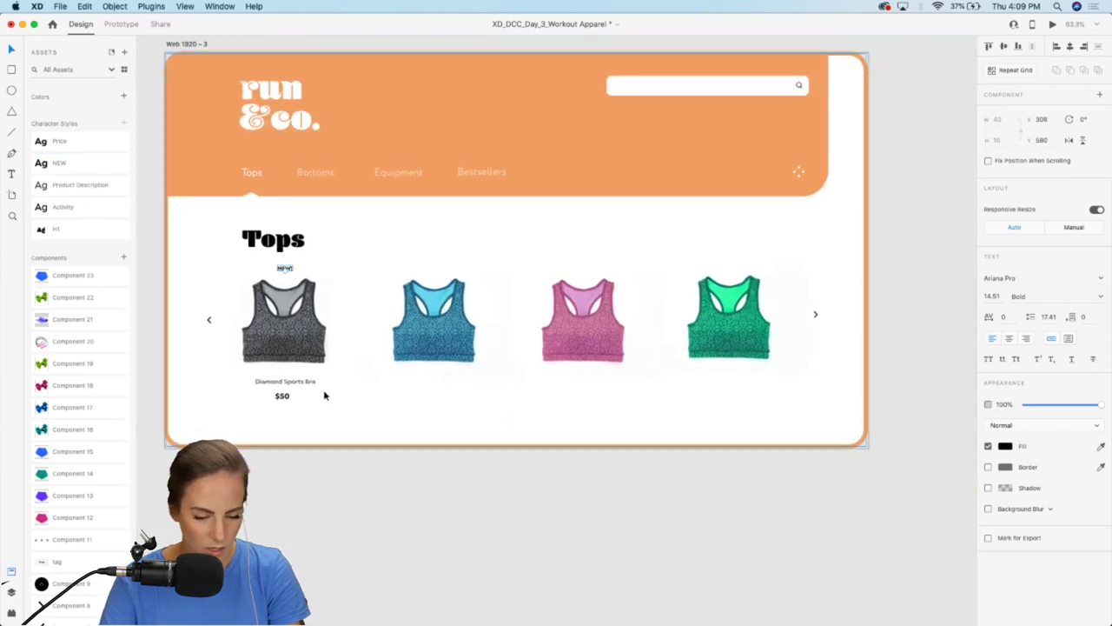
Step: Turn the black top's name and price into a repeat grid and extend it across the row of tops
left_click(270, 396)
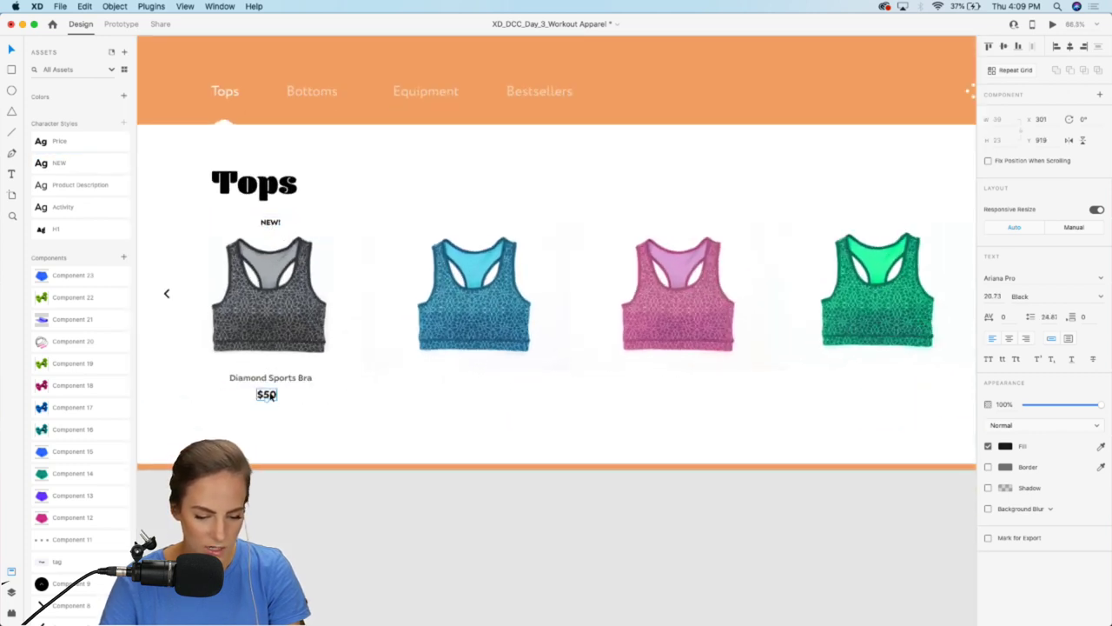
scroll(269, 379, "up", 2)
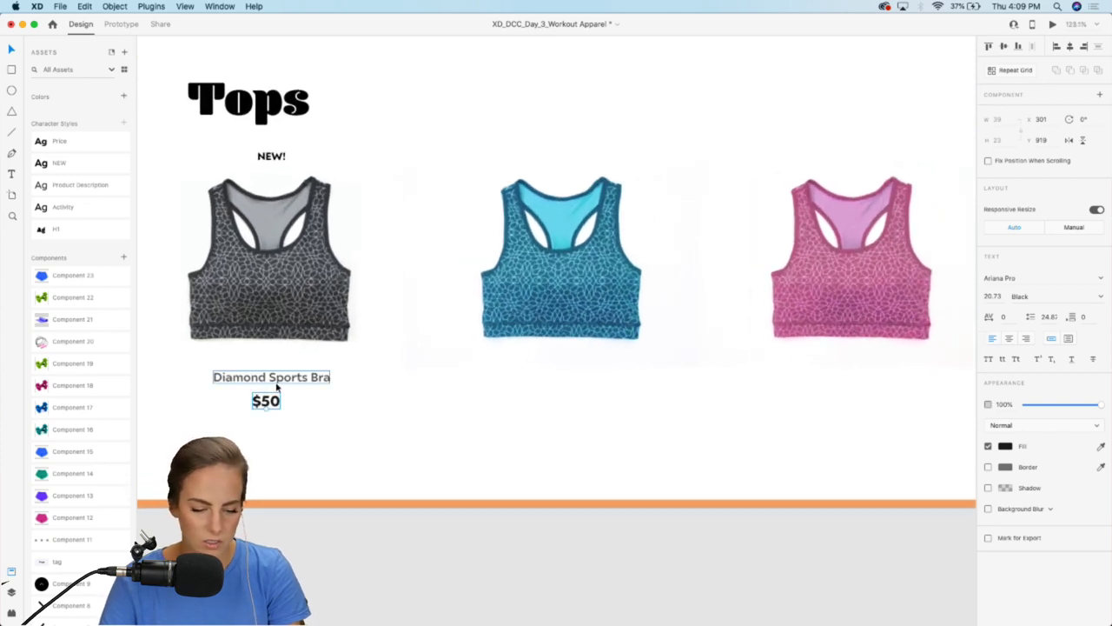
left_click(276, 383, "shift")
left_click(1028, 71)
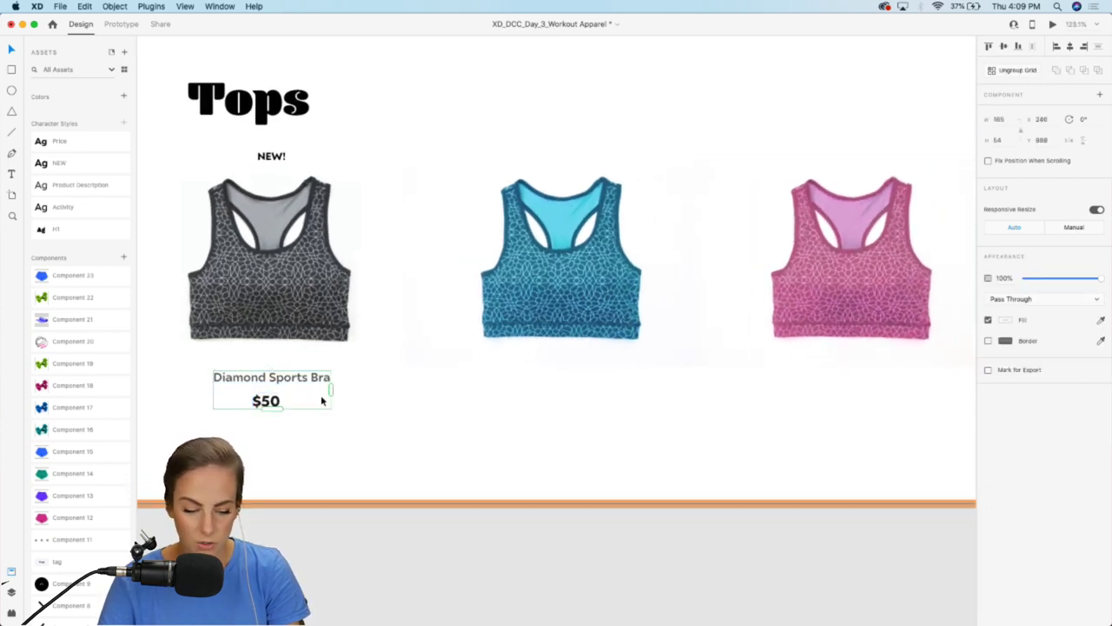
left_click_drag(333, 386, 494, 389)
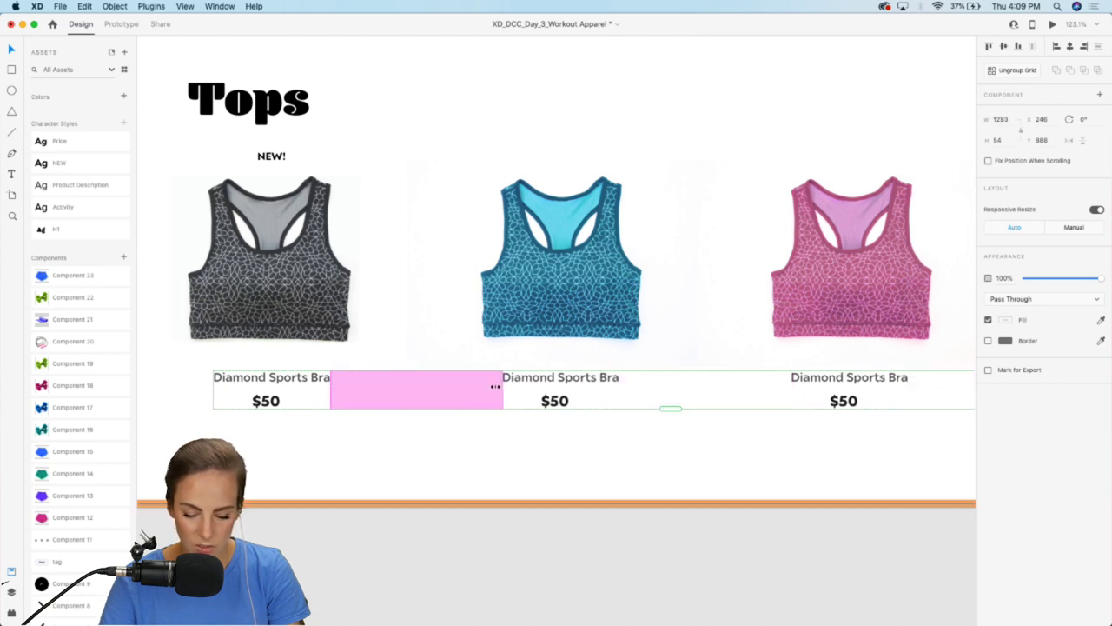
Step: Widen the repeat grid's column gap to line up the labels with the tops, and extend the grid to uncover the fourth label
scroll(495, 392, "down", 3)
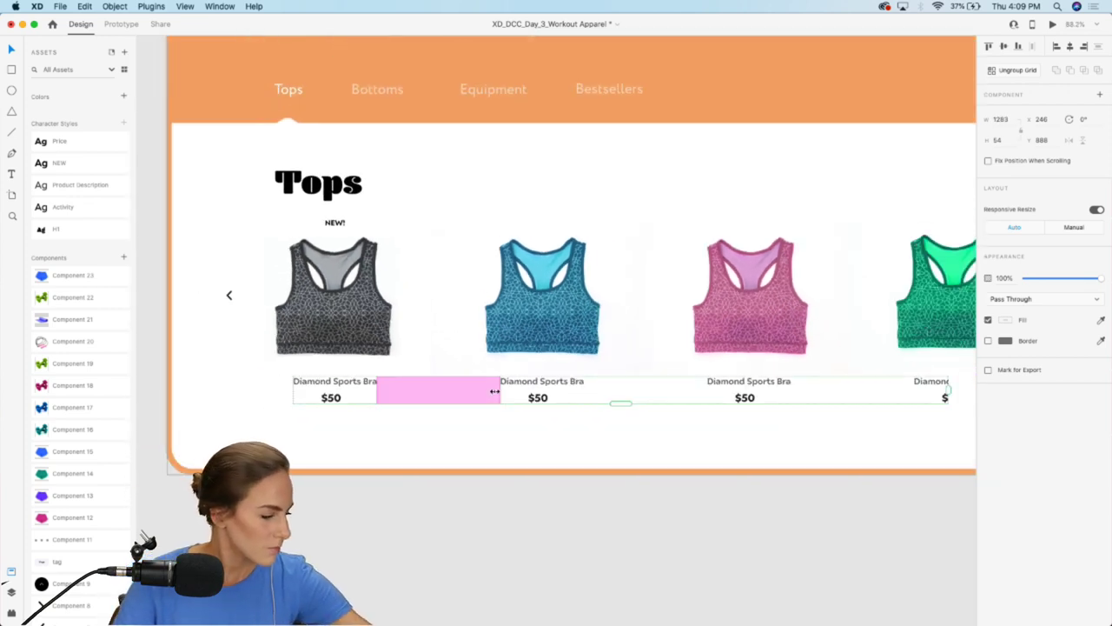
scroll(608, 385, "right", 2)
left_click_drag(608, 385, 574, 385)
scroll(574, 387, "right", 5)
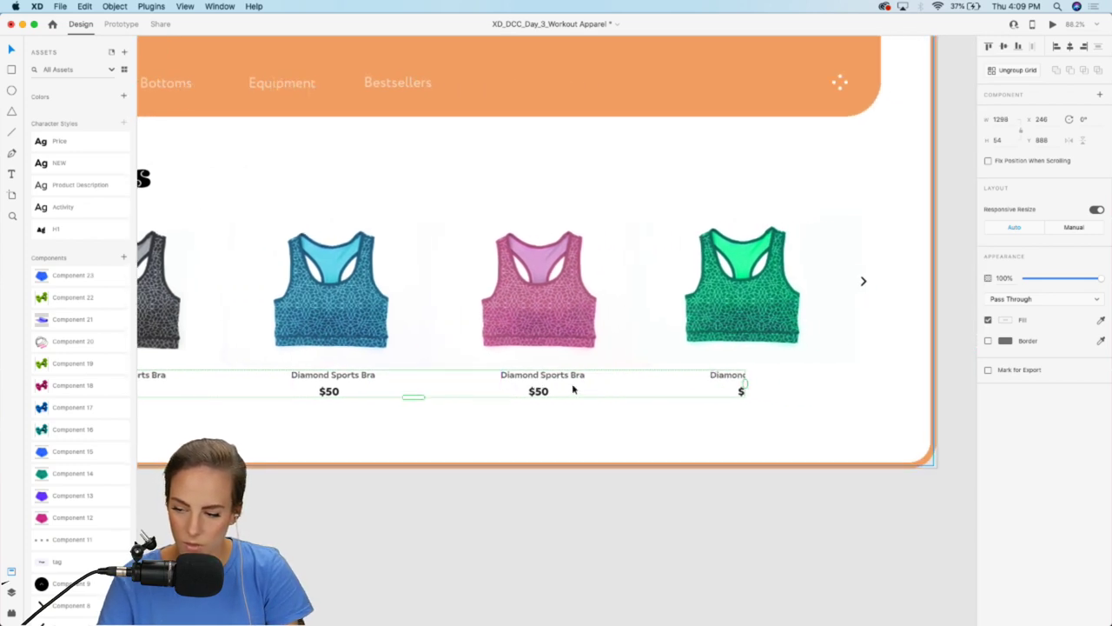
left_click_drag(744, 379, 781, 382)
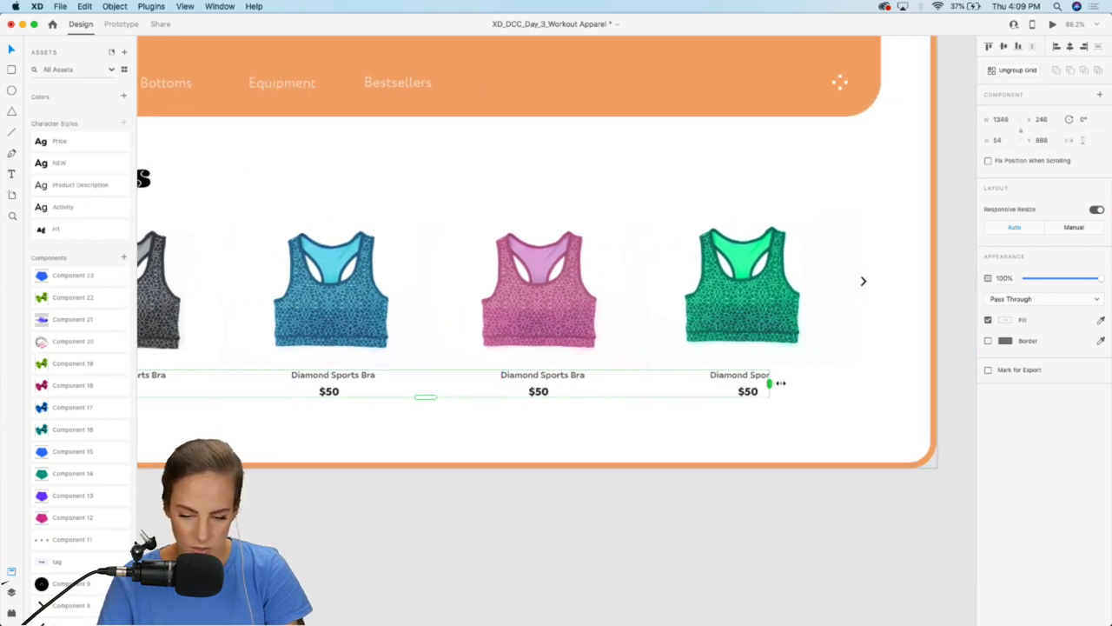
left_click(728, 509)
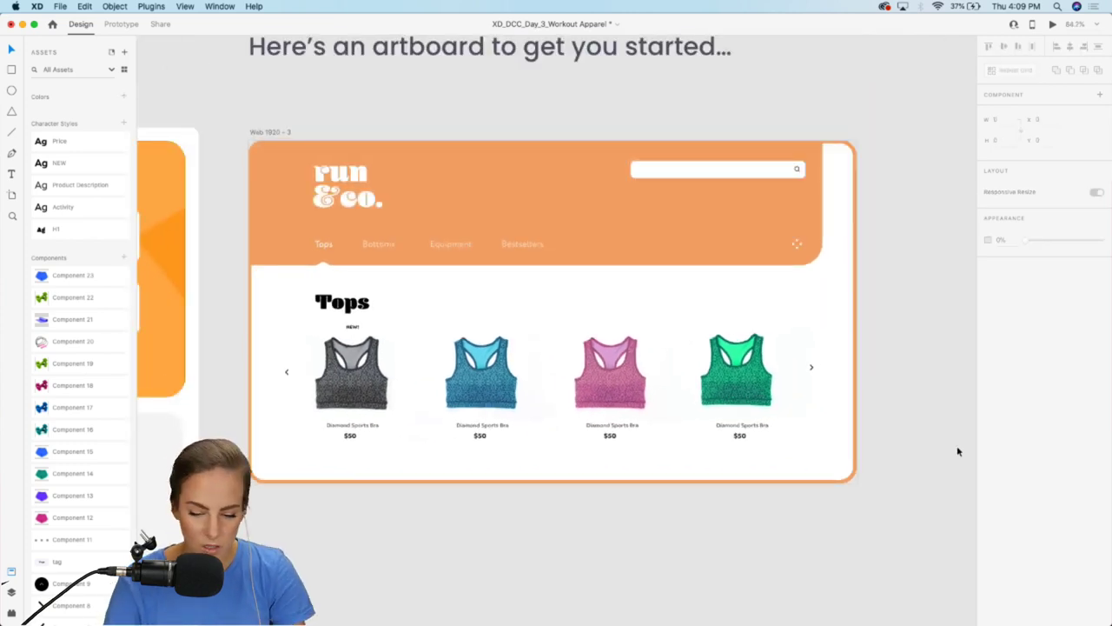
Step: Select the whole product row with its labels and arrows and move it slightly down to Y 609
left_click_drag(891, 465, 275, 327)
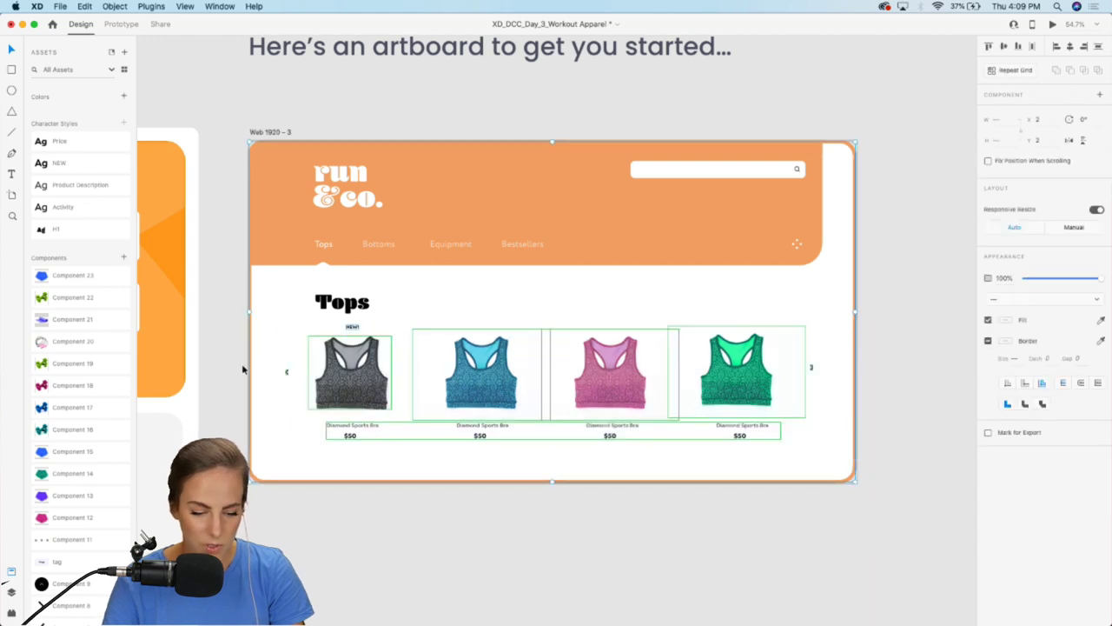
left_click_drag(341, 382, 341, 391)
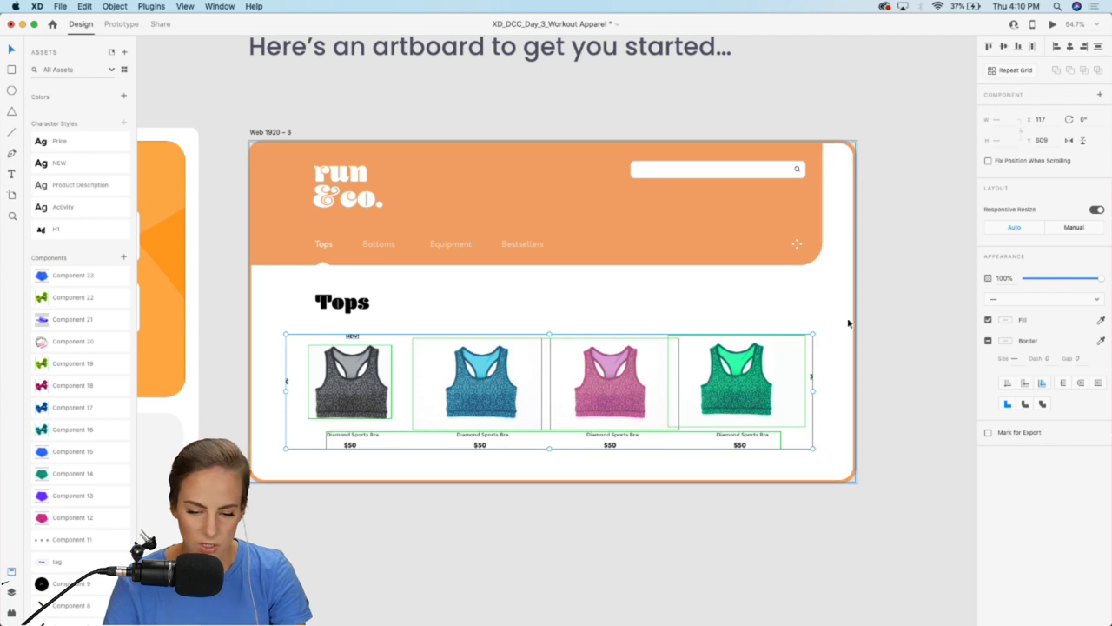
left_click(909, 345)
Step: Extend the Web 1920 – 3 artboard downward to a height of 2345
scroll(311, 340, "down", 3)
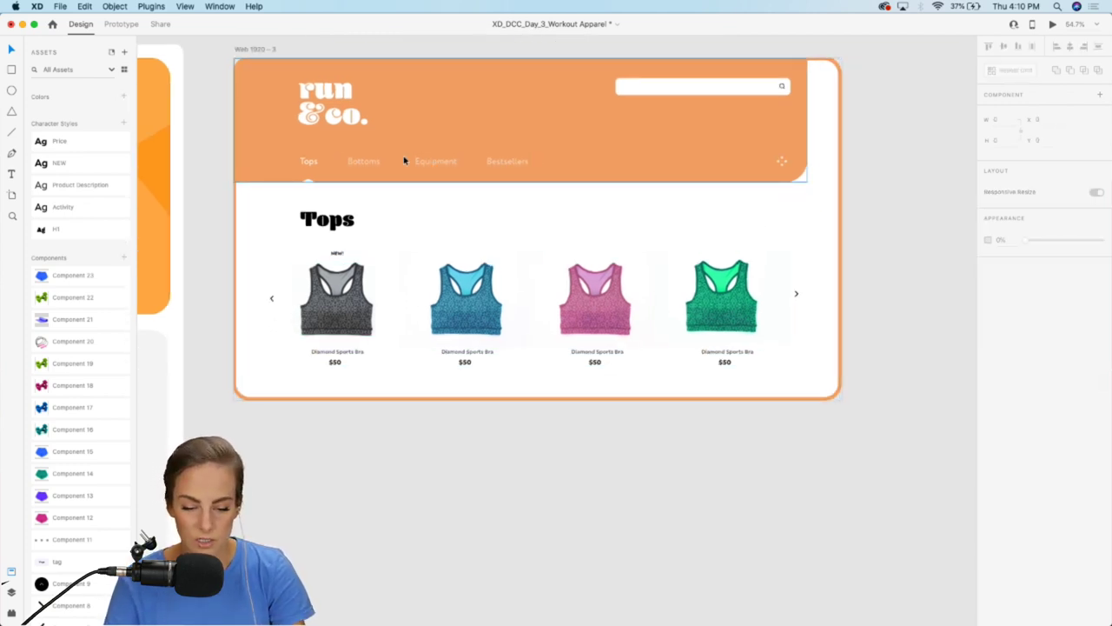
left_click(252, 48)
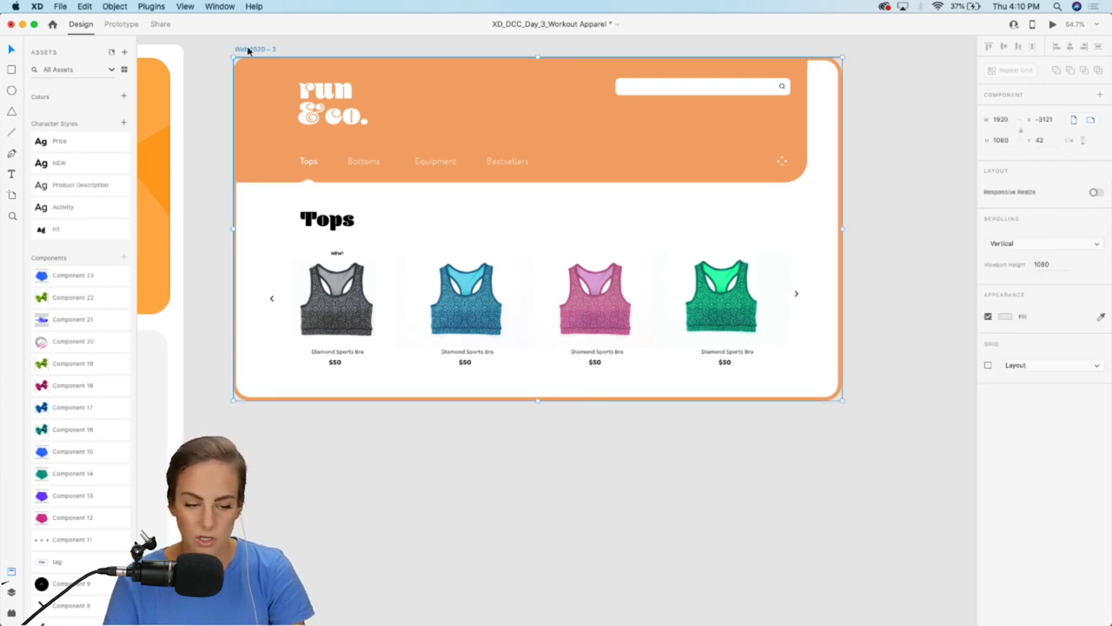
scroll(525, 221, "down", 5)
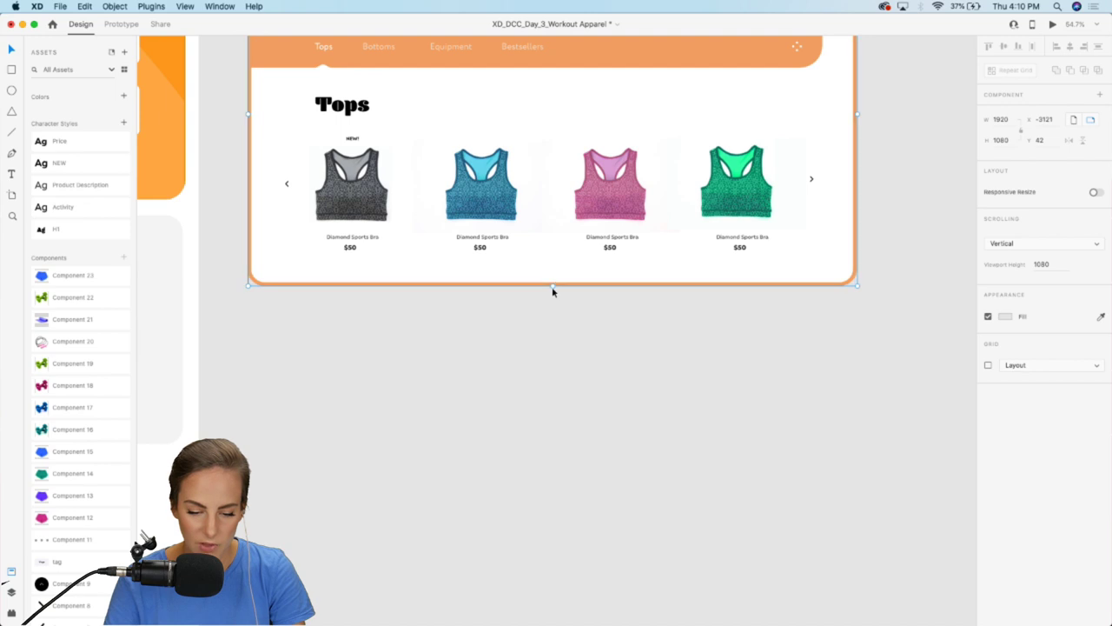
left_click_drag(553, 286, 536, 540)
scroll(535, 546, "down", 3)
scroll(534, 545, "down", 5)
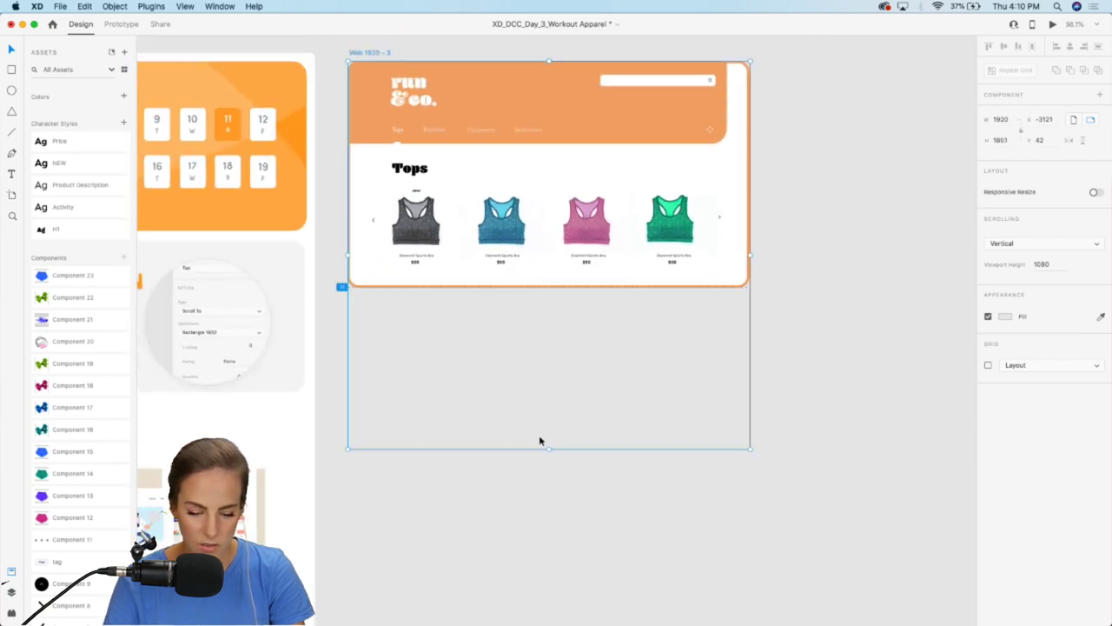
left_click_drag(547, 451, 544, 557)
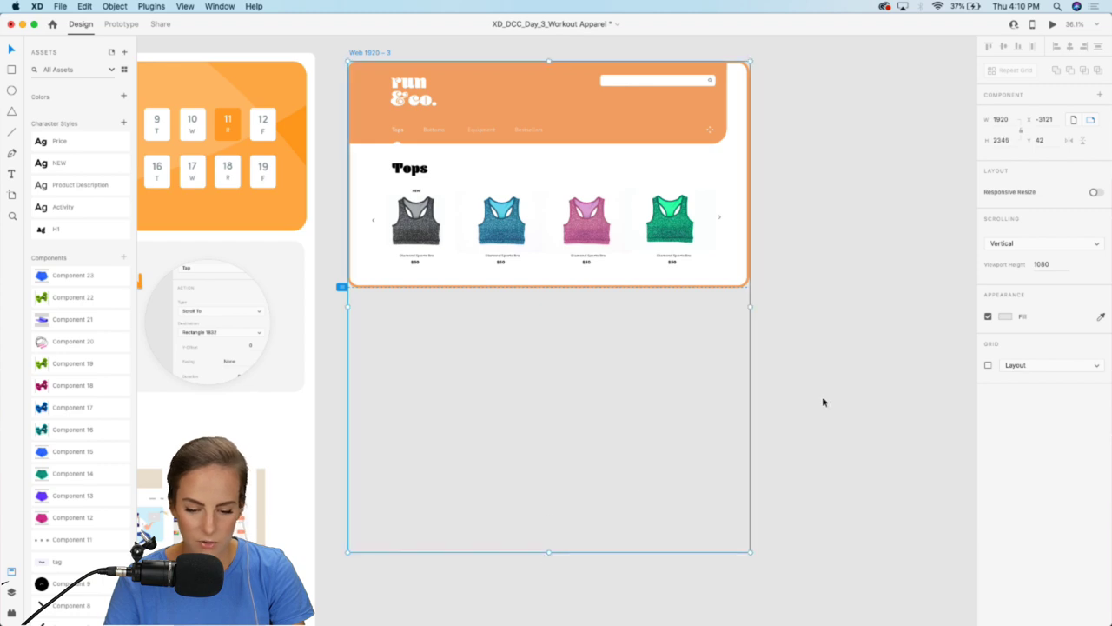
scroll(544, 358, "up", 5)
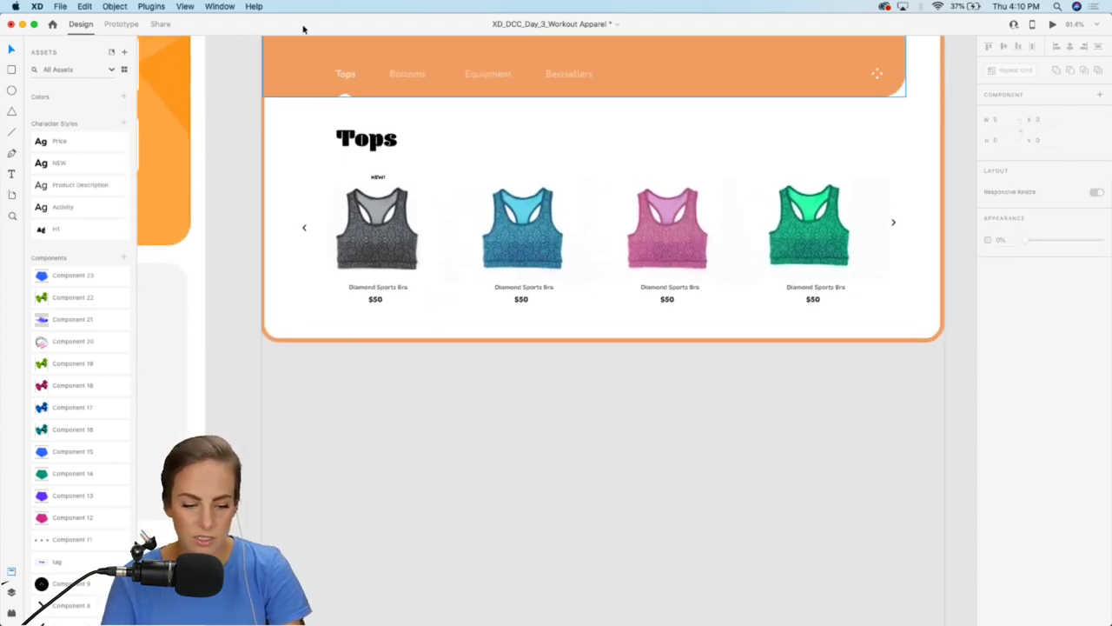
scroll(338, 191, "up", 3)
left_click(309, 79)
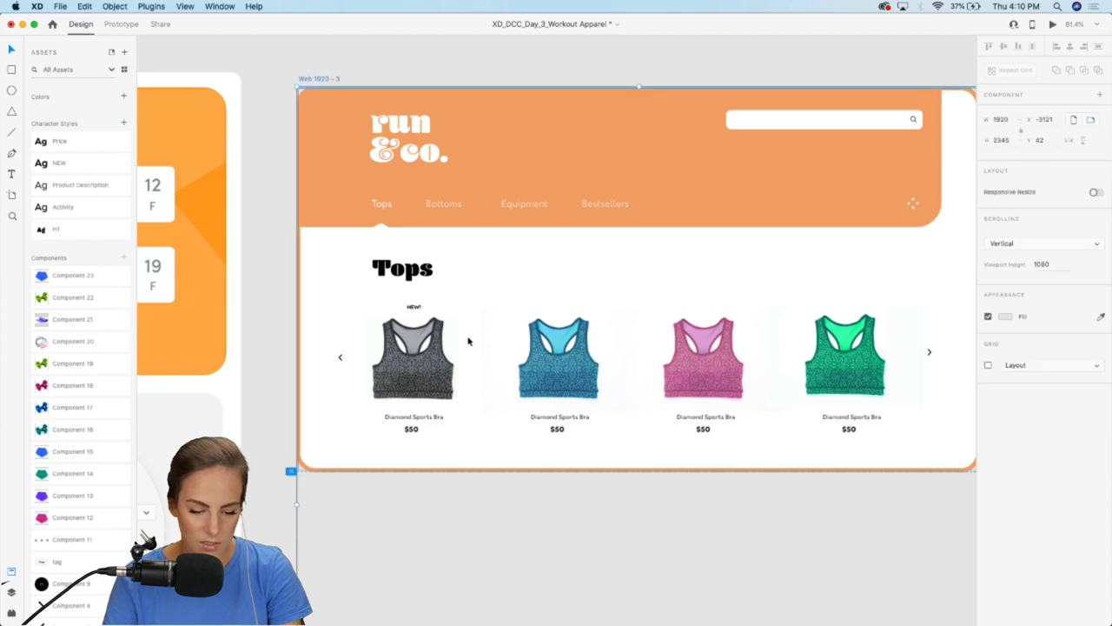
scroll(468, 341, "down", 3)
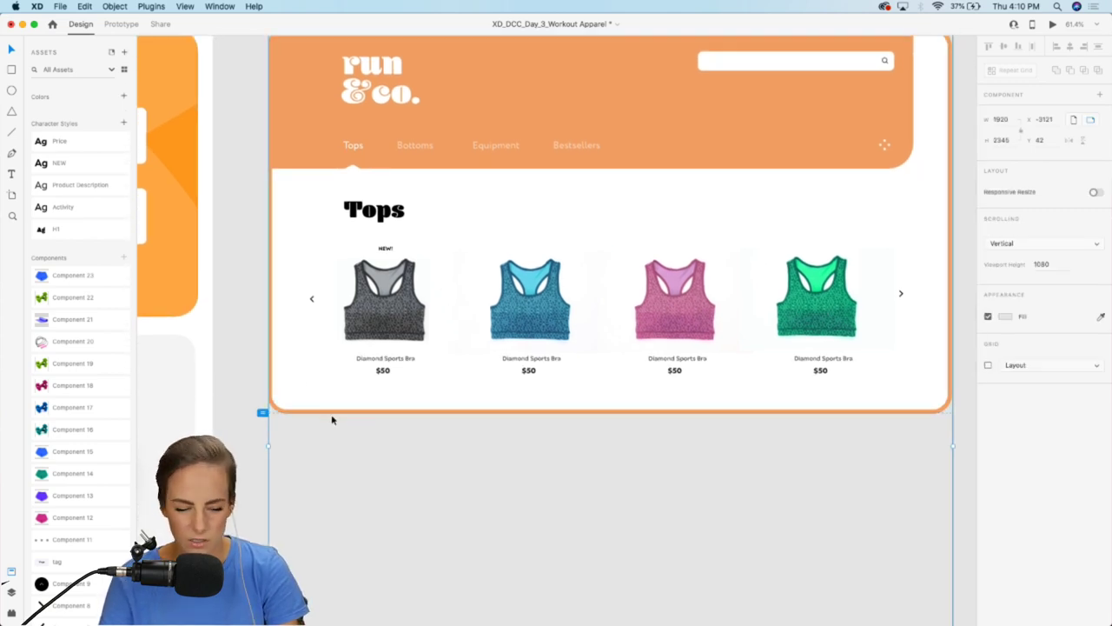
scroll(357, 426, "down", 5)
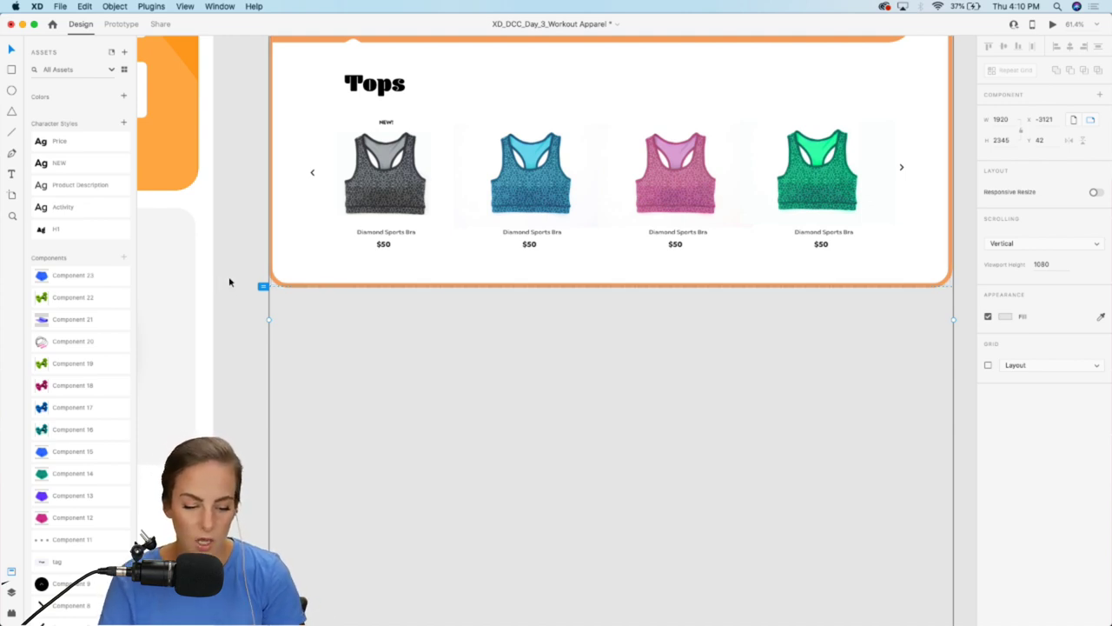
Step: Try raising the artboard's viewport height to 1586 and return it to 1080
left_click_drag(262, 287, 266, 354)
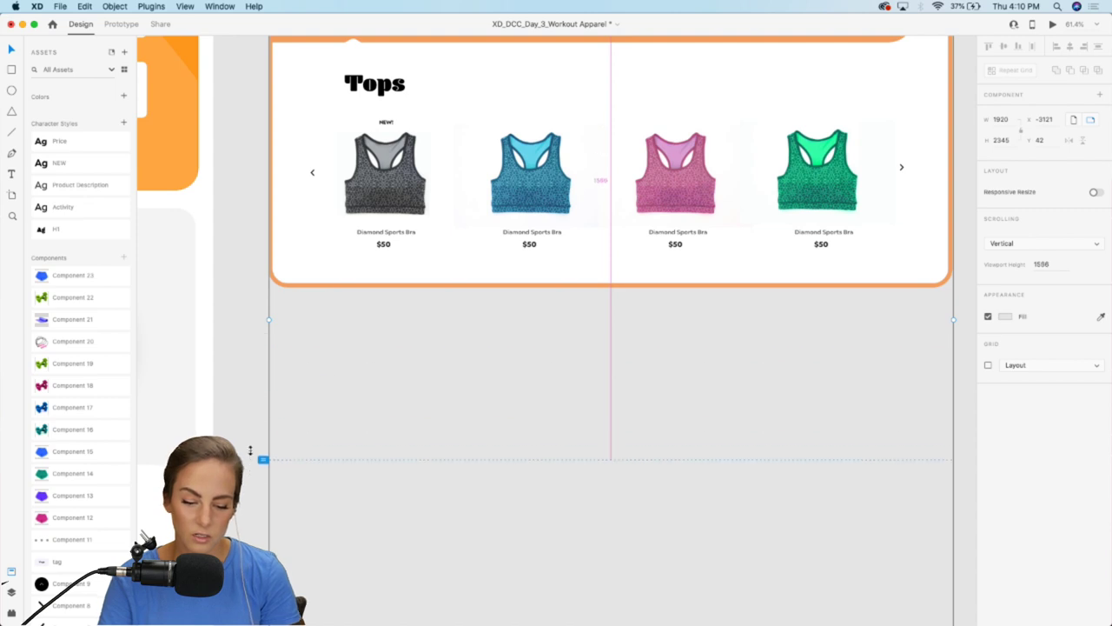
left_click_drag(250, 450, 248, 392)
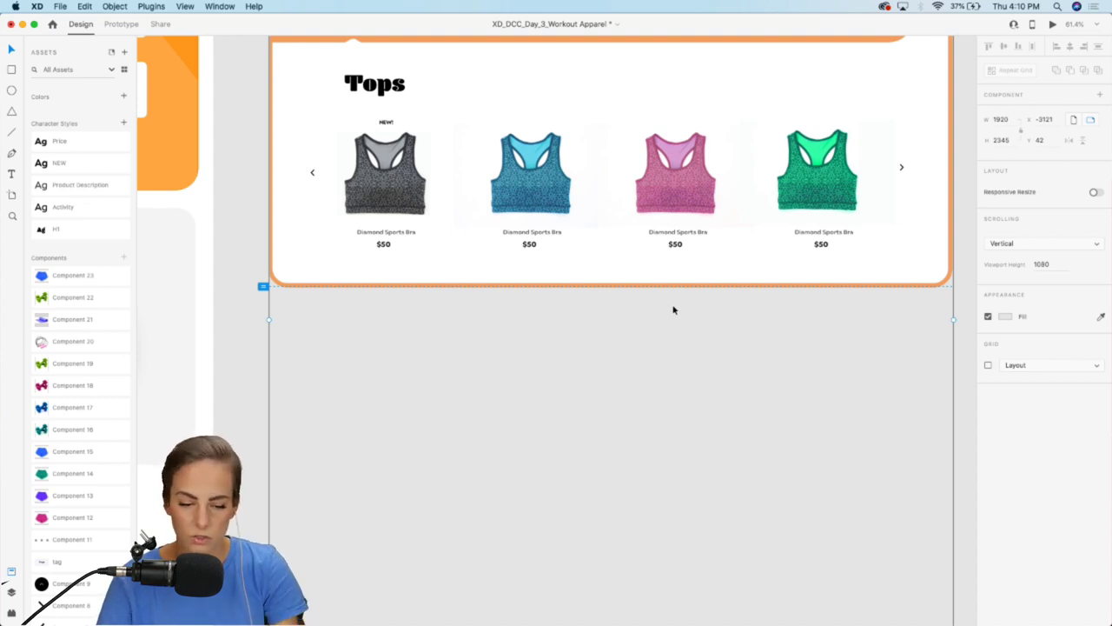
scroll(672, 310, "up", 5)
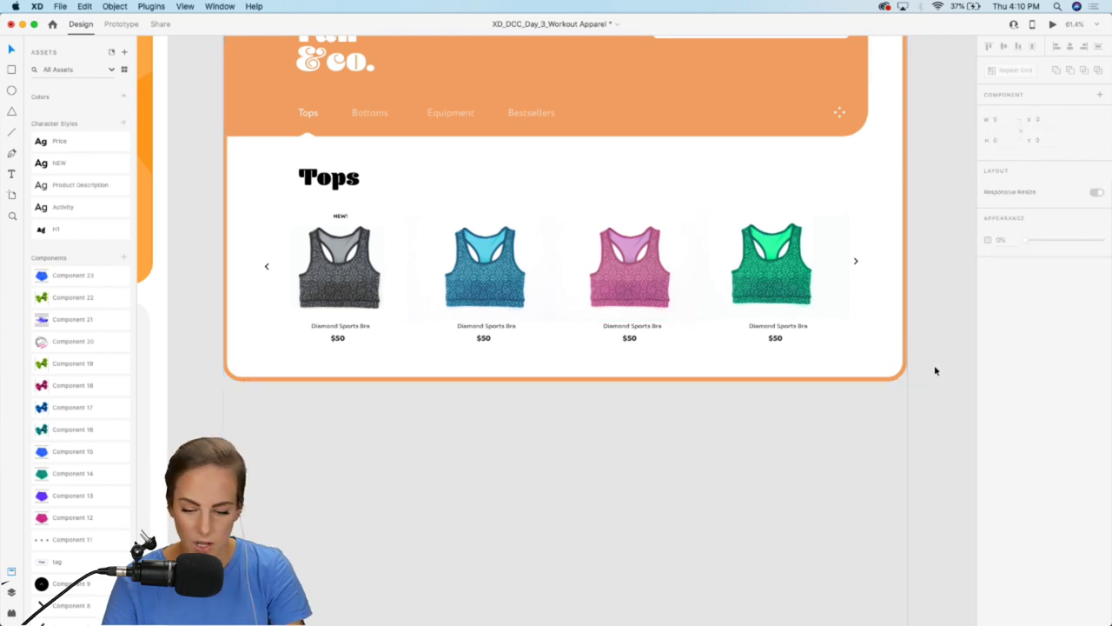
Step: Duplicate the Tops heading, both arrows and the product labels, and place the copy just below the white panel at Y 1122
left_click_drag(935, 367, 261, 165)
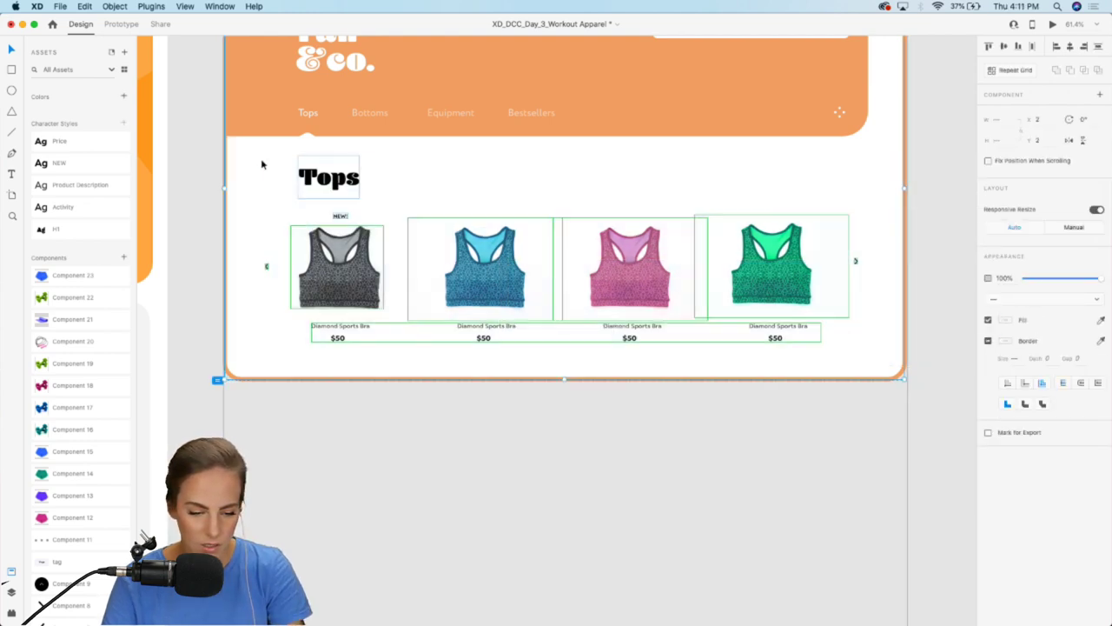
left_click(936, 209)
left_click(329, 178)
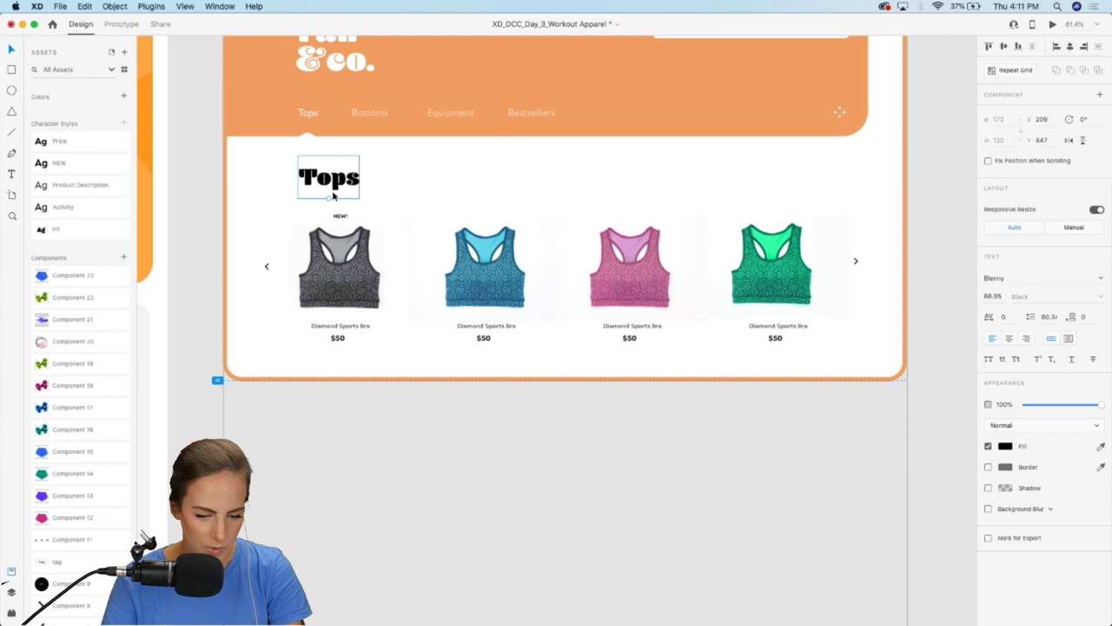
left_click(265, 268, "shift")
left_click(333, 324, "shift")
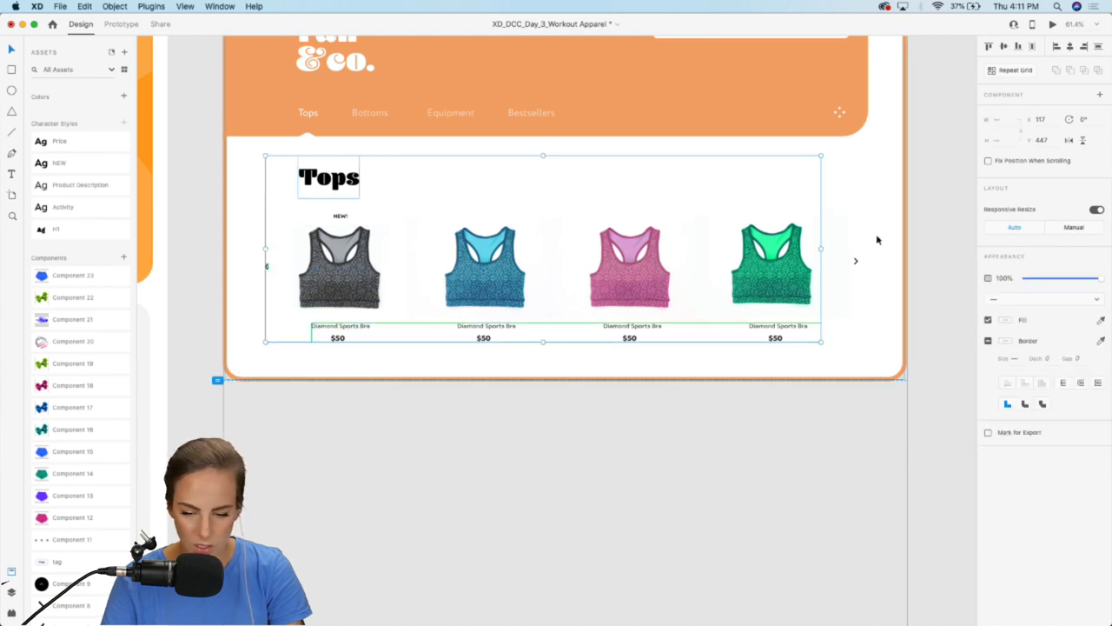
left_click(855, 260, "shift")
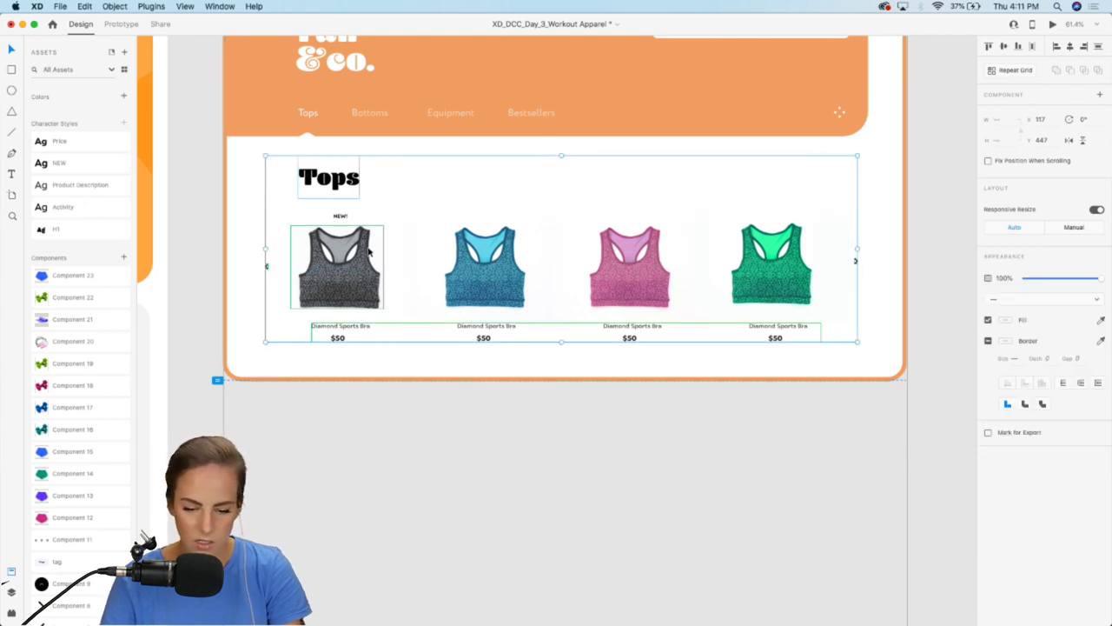
scroll(653, 276, "down", 5)
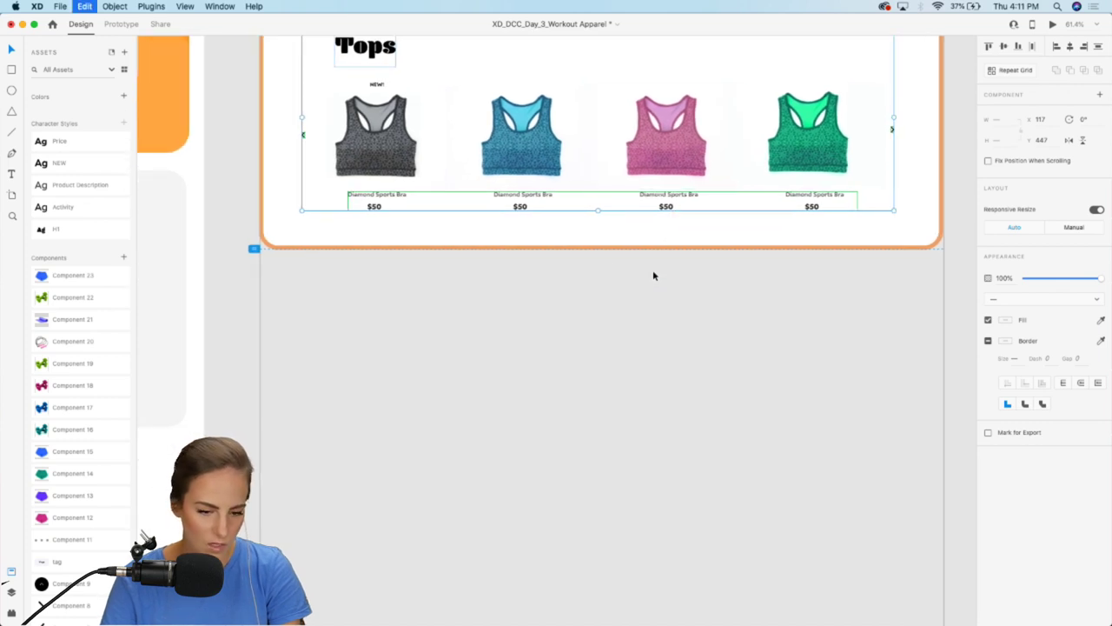
key("super+r")
left_click_drag(598, 211, 598, 442)
left_click_drag(378, 286, 378, 295)
scroll(244, 304, "up", 4)
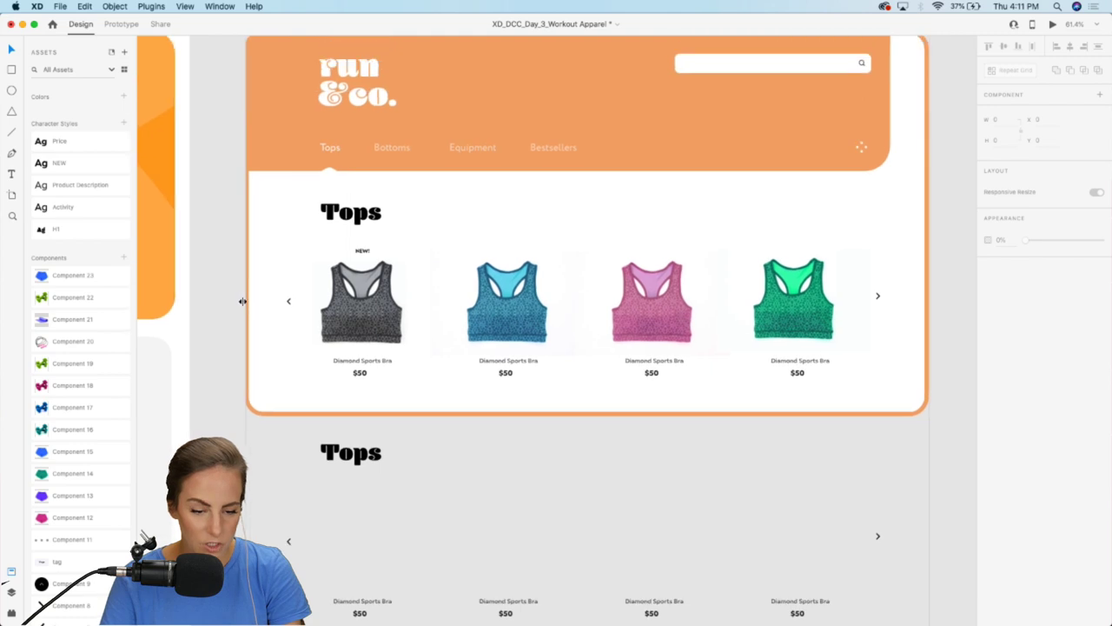
Step: Change the duplicated section heading's text to "Bottoms"
scroll(244, 304, "down", 3)
double_click(359, 322)
double_click(360, 323)
type("Bottom")
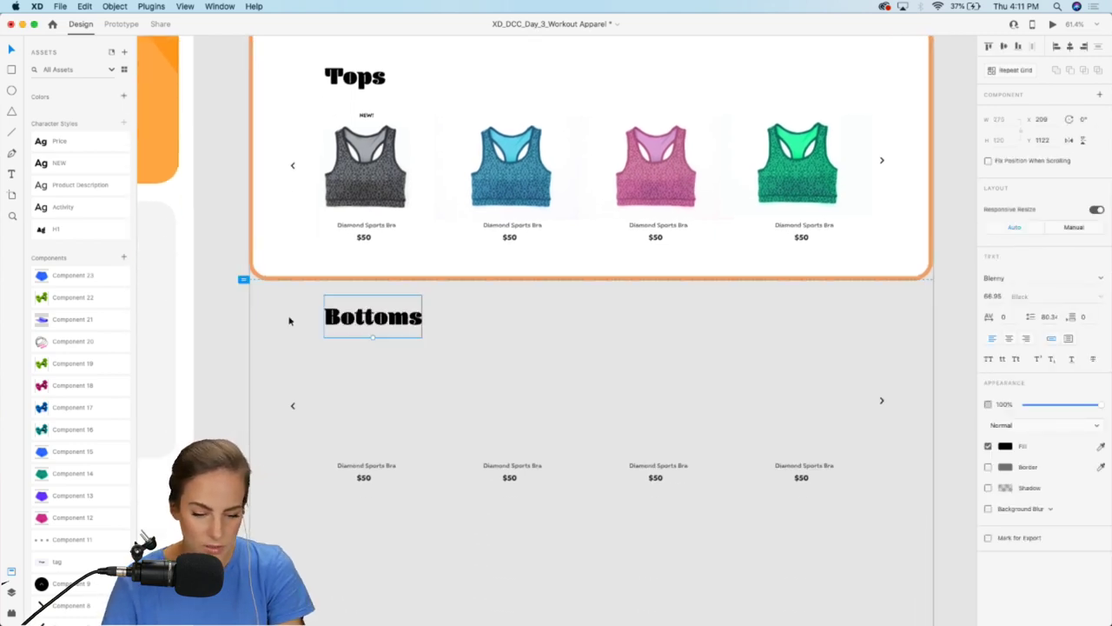
left_click(226, 327)
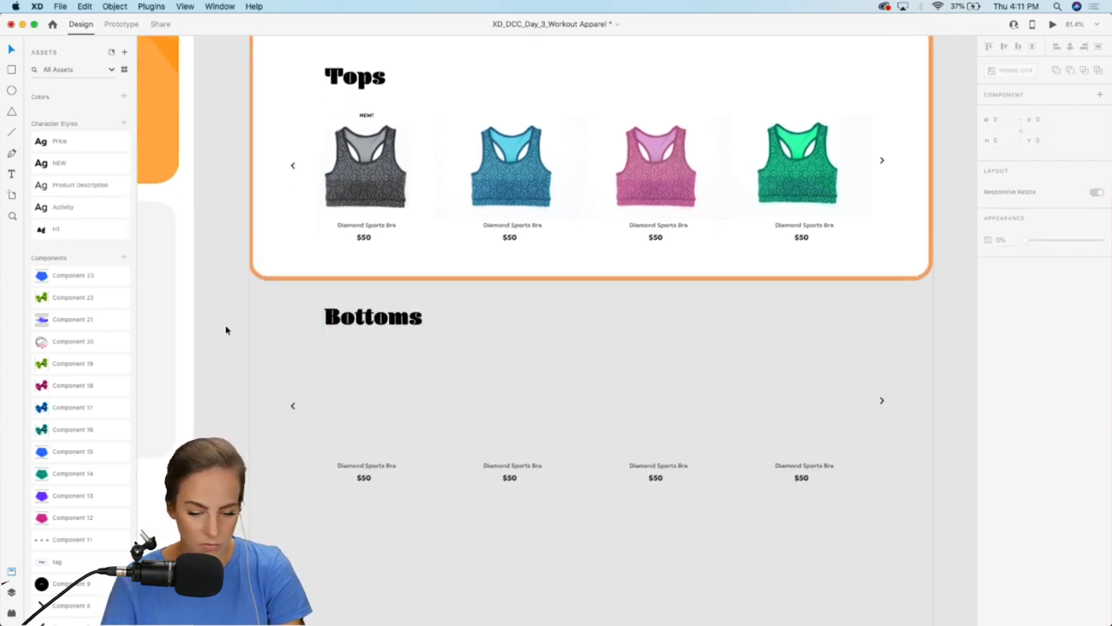
Step: Place the pink, purple and teal shorts (Components 12, 13 and 14) in a row above the first three Bottoms labels
scroll(226, 328, "down", 3)
scroll(225, 328, "right", 2)
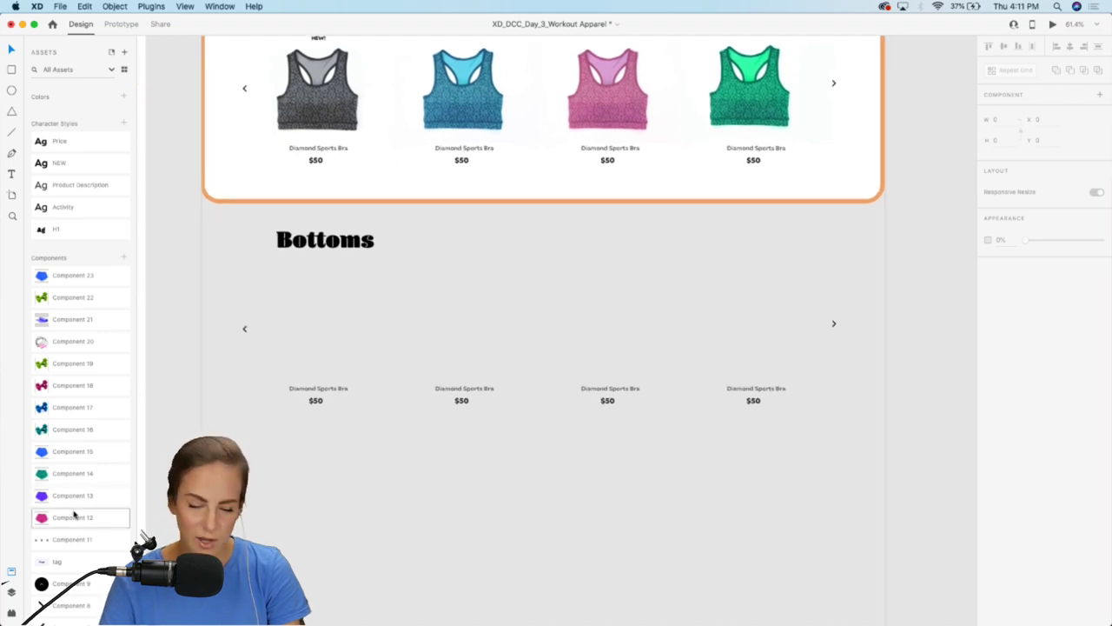
left_click_drag(75, 517, 317, 328)
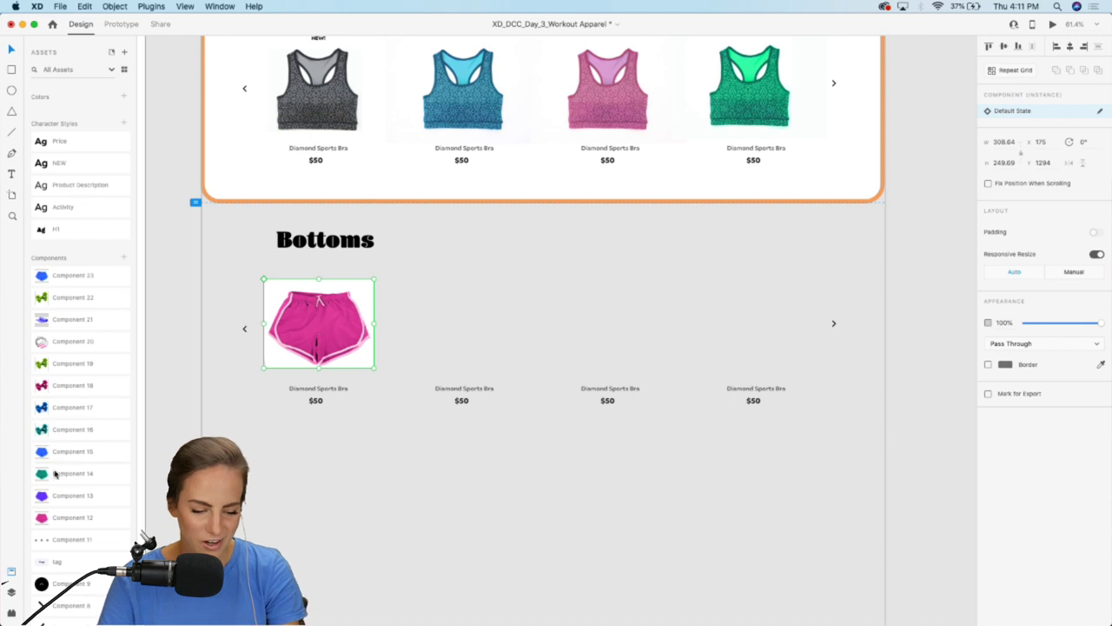
left_click_drag(45, 496, 485, 311)
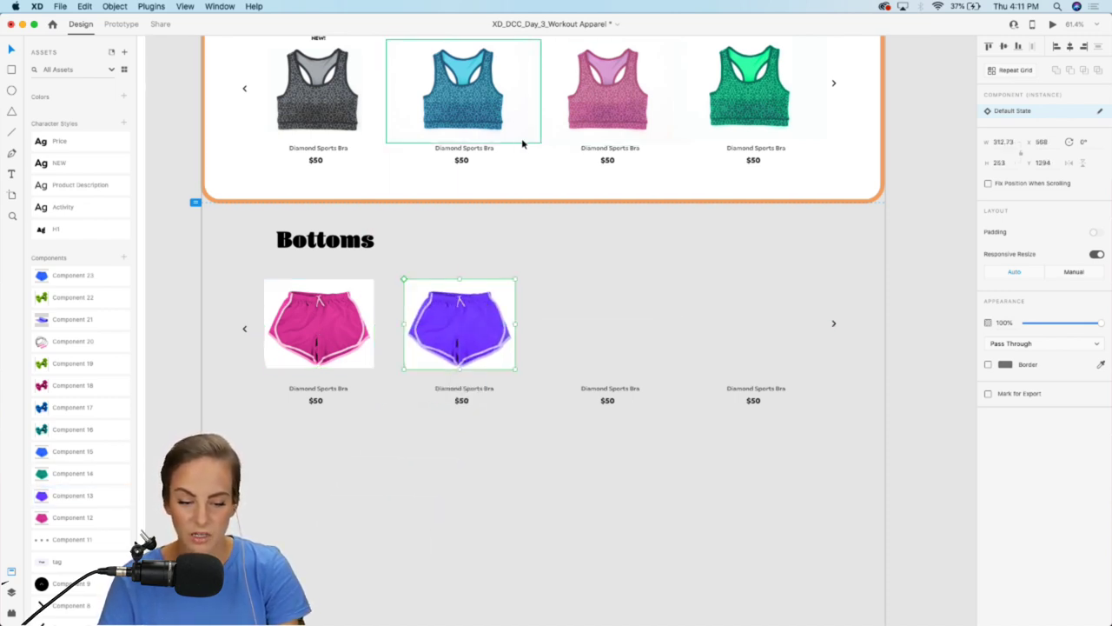
scroll(521, 144, "up", 2)
scroll(556, 157, "down", 2)
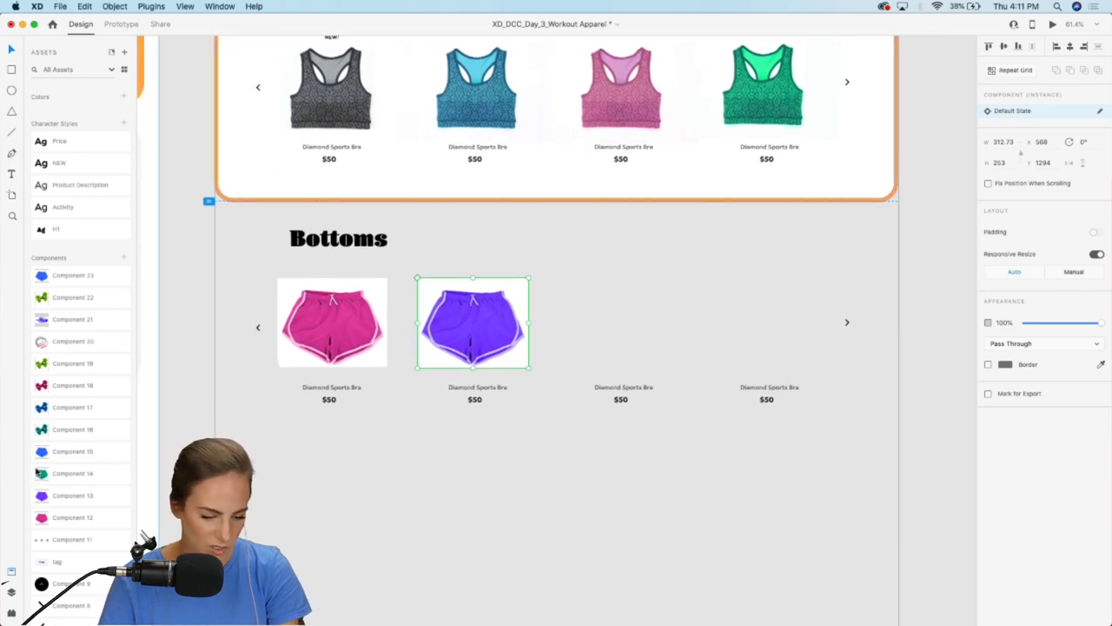
left_click_drag(49, 473, 546, 461)
left_click_drag(618, 271, 594, 300)
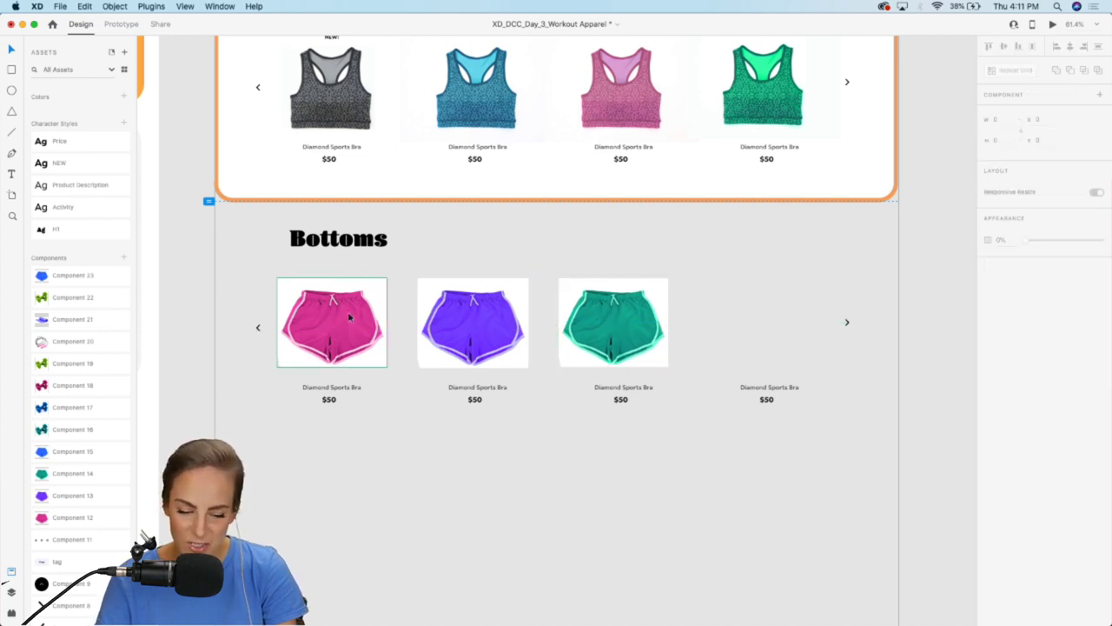
Step: Add the blue shorts (Component 15) above the fourth label, and shift the purple, teal and blue shorts to line up with their labels
left_click(381, 323)
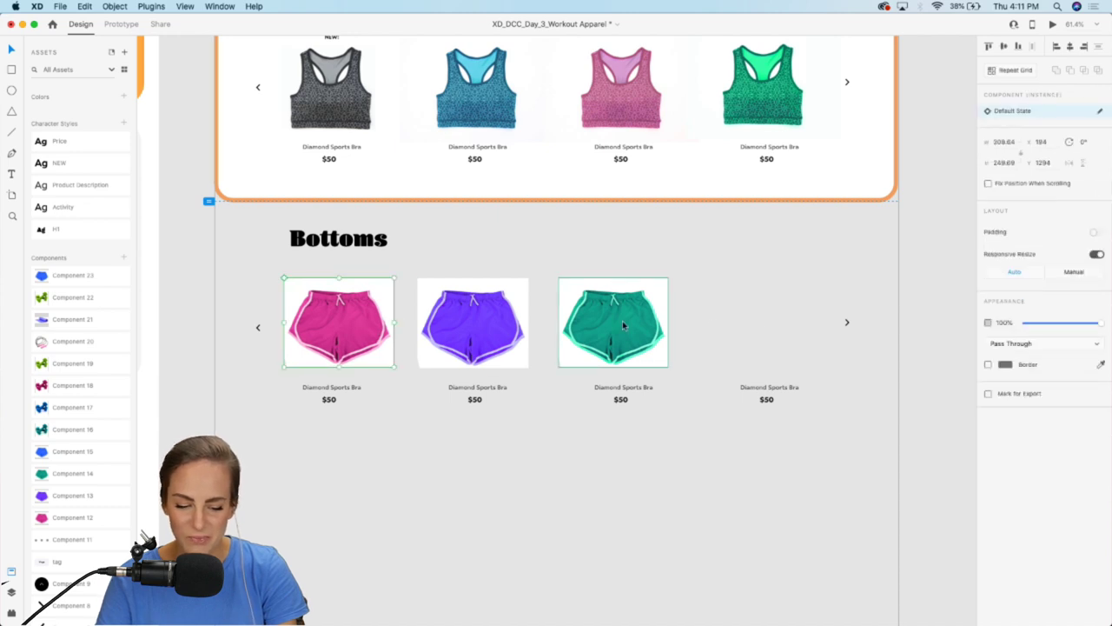
left_click_drag(63, 453, 736, 323)
left_click(911, 378)
left_click(772, 334)
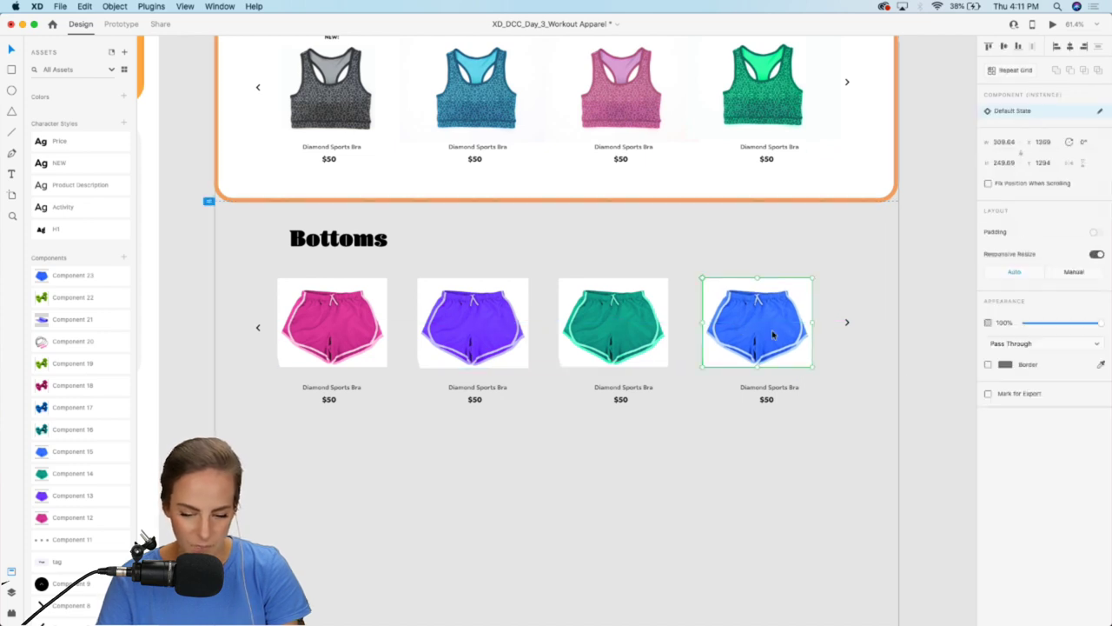
left_click(495, 318)
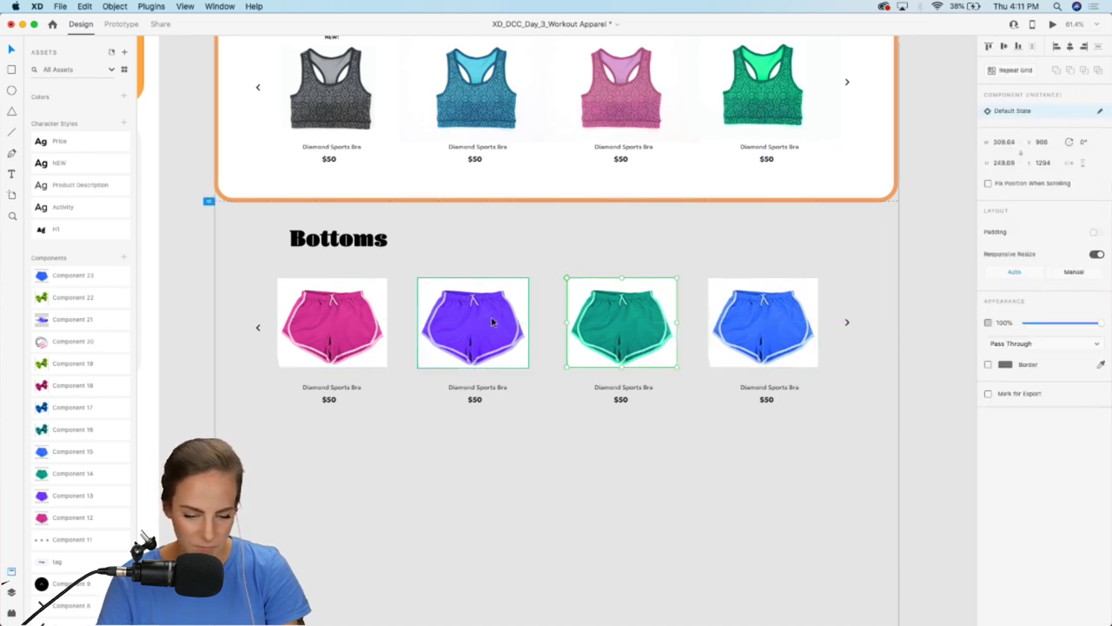
left_click(928, 386)
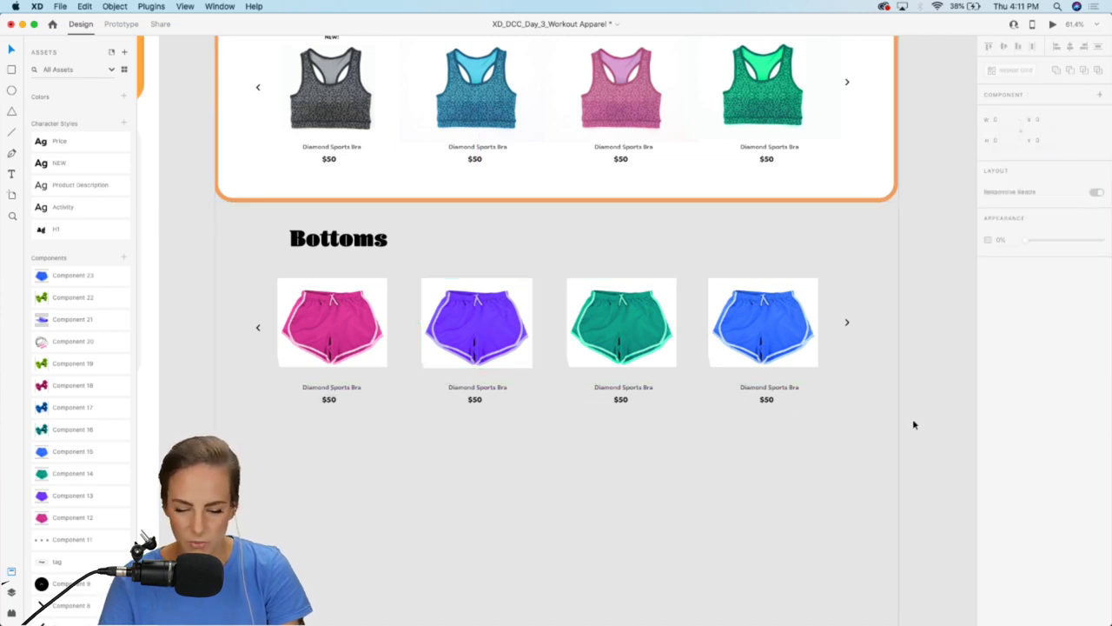
Step: Duplicate the Tops heading, arrows and product labels again, placing the copy beneath the Bottoms row at Y 1715
left_click_drag(913, 422, 158, 258)
left_click(165, 258)
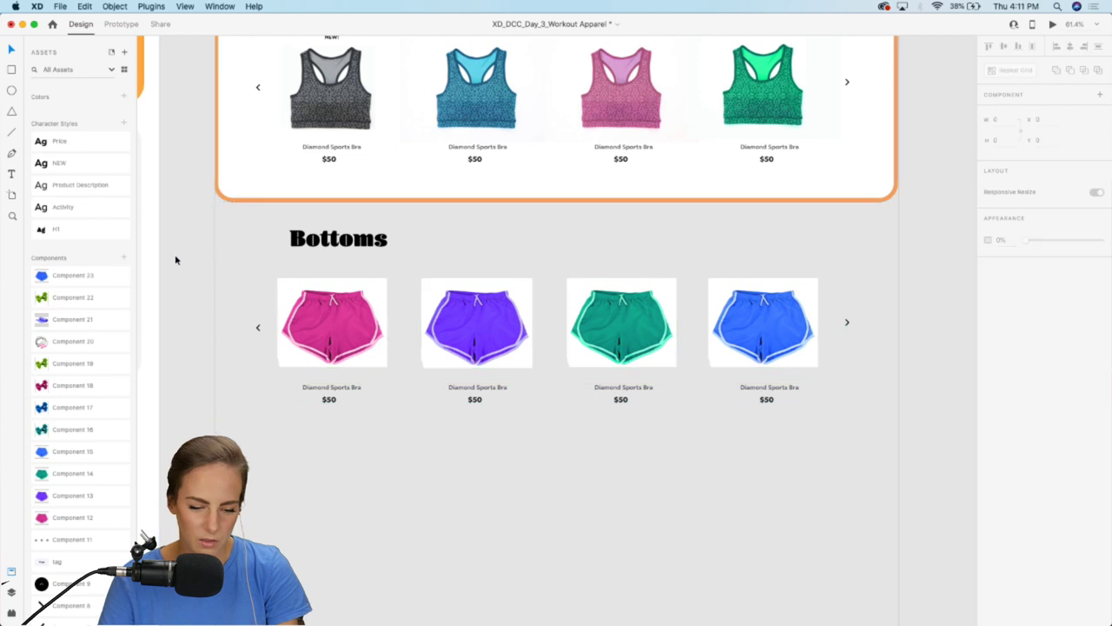
scroll(273, 259, "up", 3)
left_click(340, 119)
left_click_drag(340, 119, 340, 557)
scroll(340, 557, "down", 2)
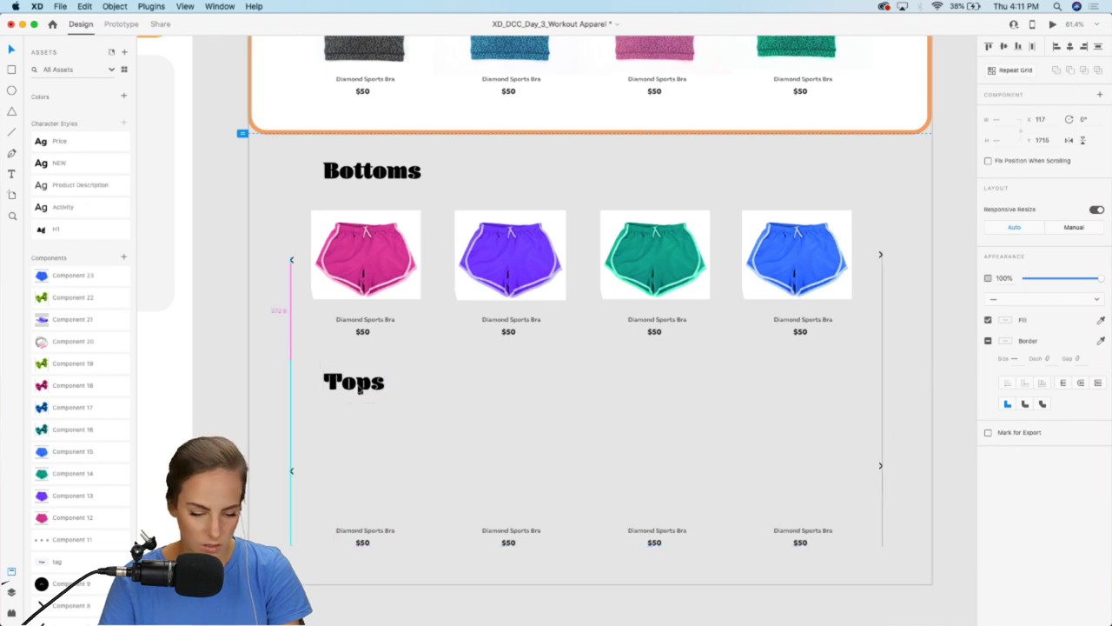
left_click(223, 389)
scroll(444, 354, "up", 2)
scroll(444, 354, "up", 10)
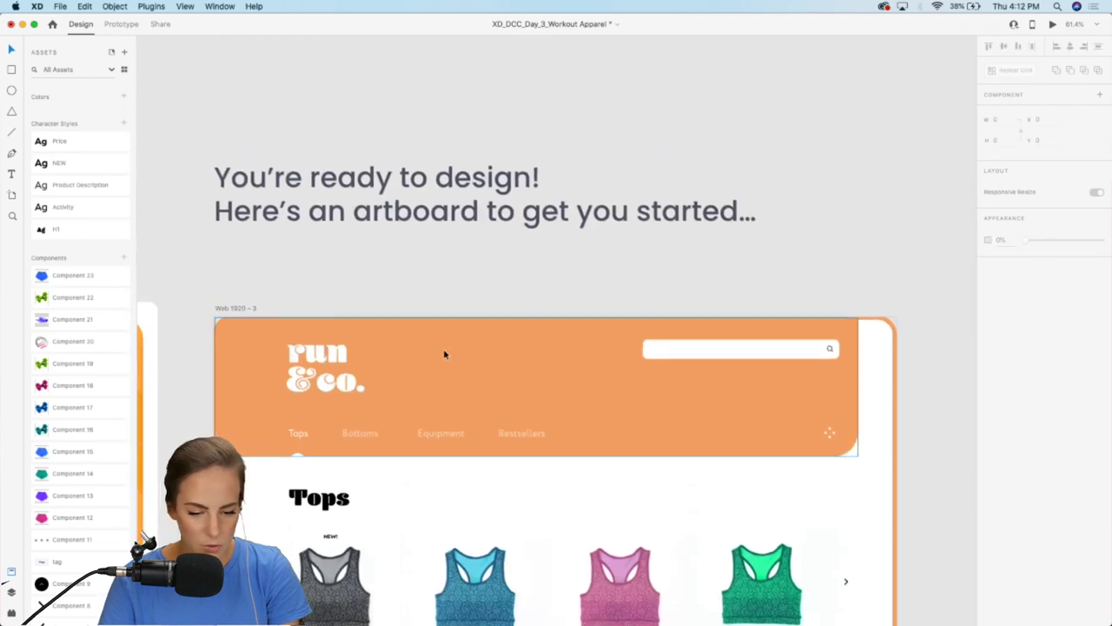
scroll(444, 354, "down", 10)
left_click(324, 252)
double_click(324, 252)
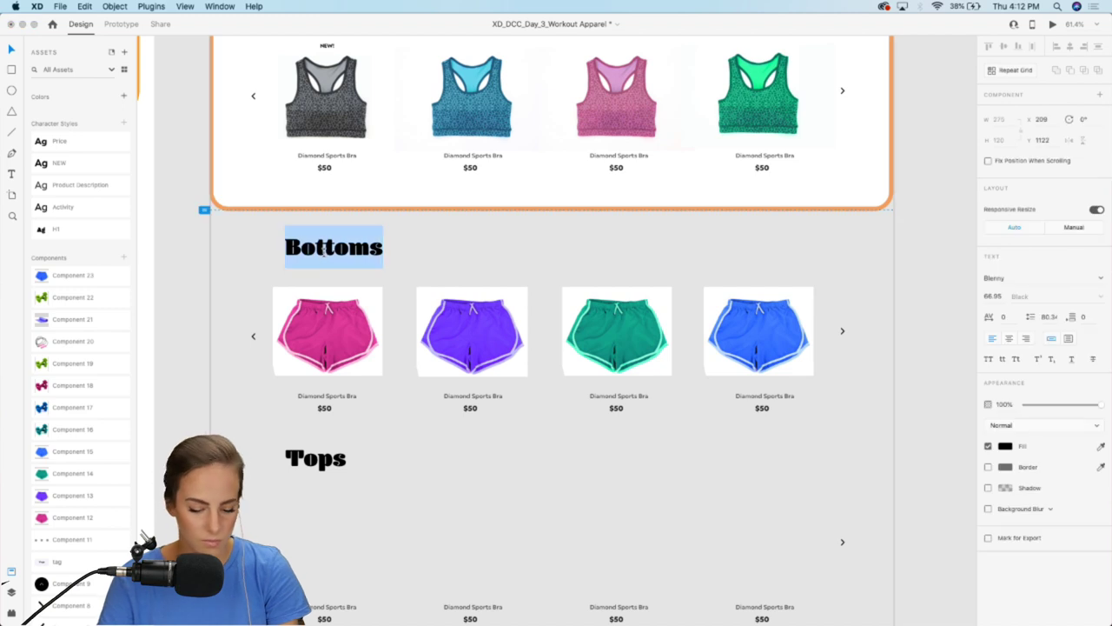
type("Equipm")
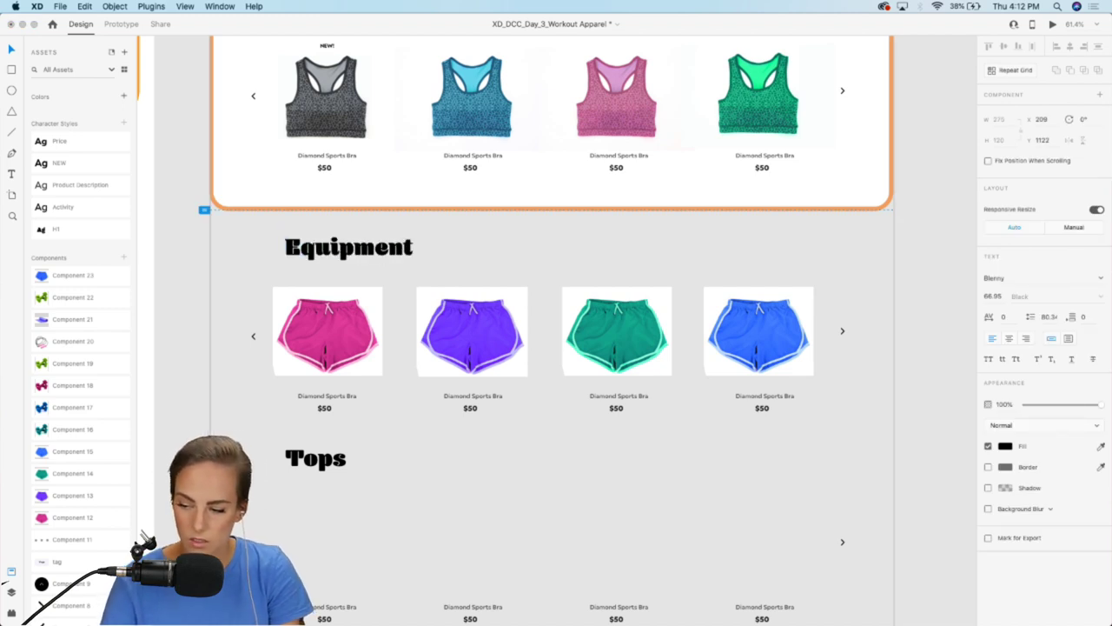
type("ent")
key("Escape")
key("super+z")
Step: Change the heading text of the third section to "Equipment"
scroll(304, 301, "down", 4)
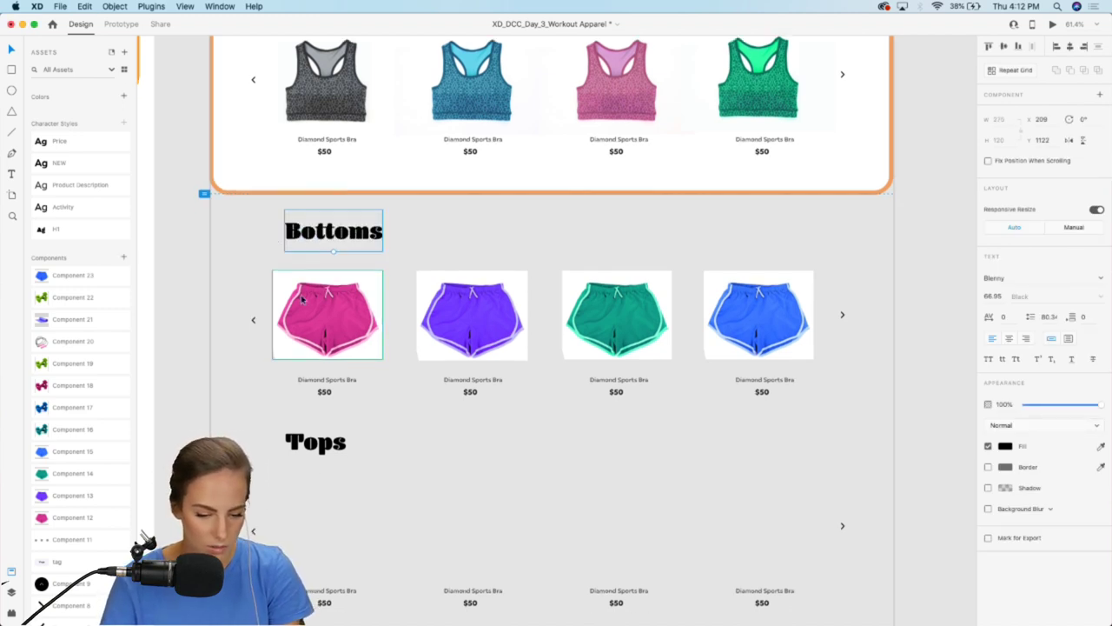
left_click(306, 314)
double_click(306, 317)
type("Equip")
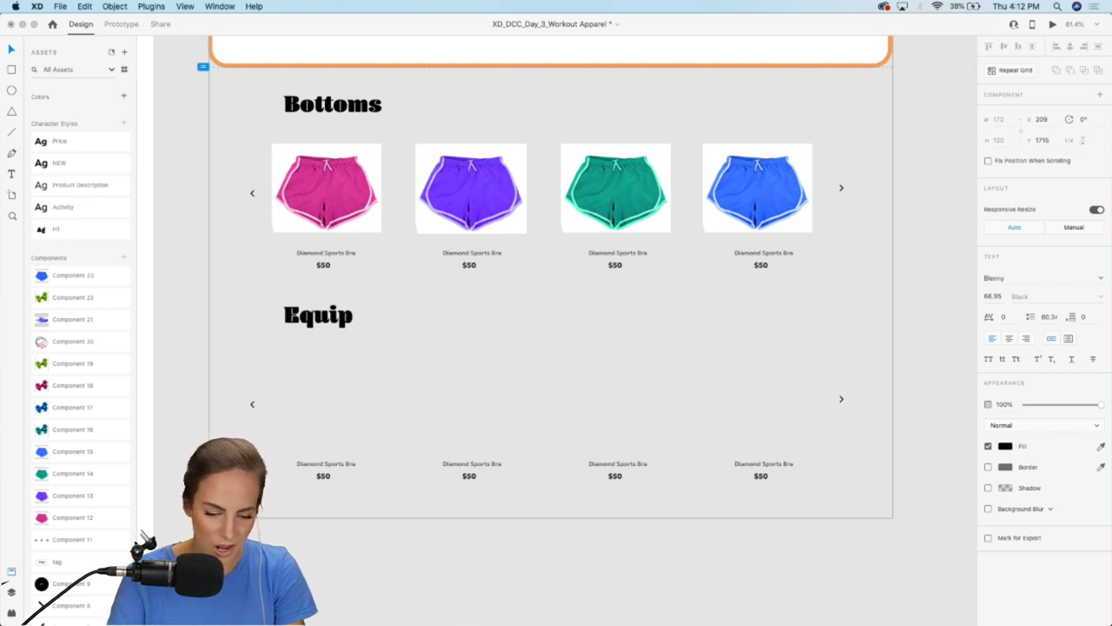
type("ment")
key("Escape")
left_click(186, 296)
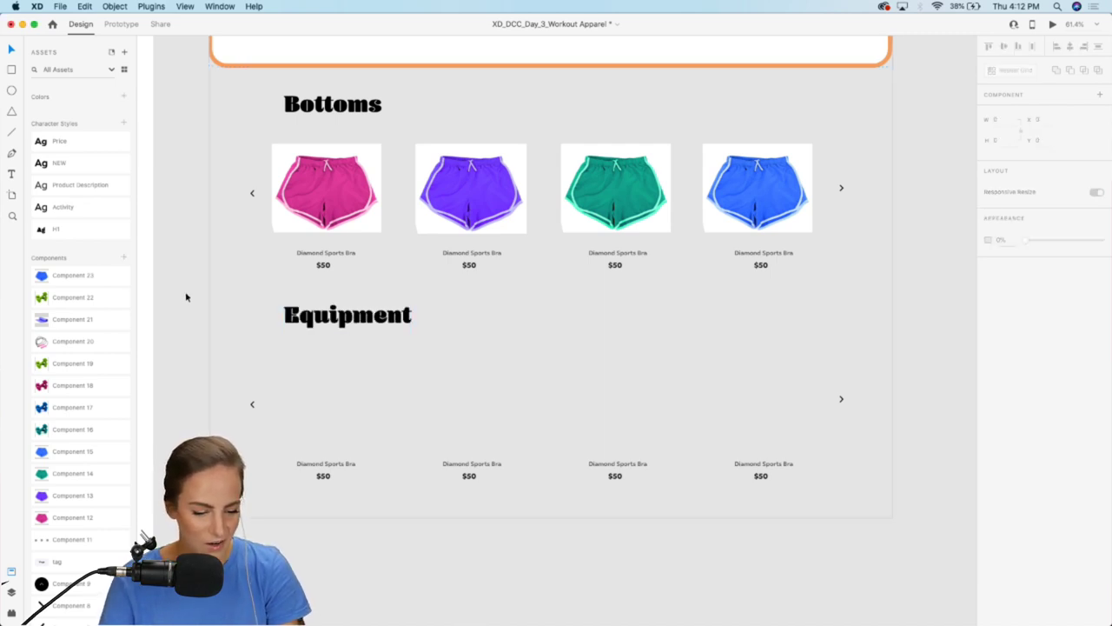
Step: Place the teal, blue, pink and green dumbbells (Components 16 to 19) in an evenly spaced row above the Equipment labels
scroll(186, 296, "down", 2)
left_click_drag(53, 437, 320, 325)
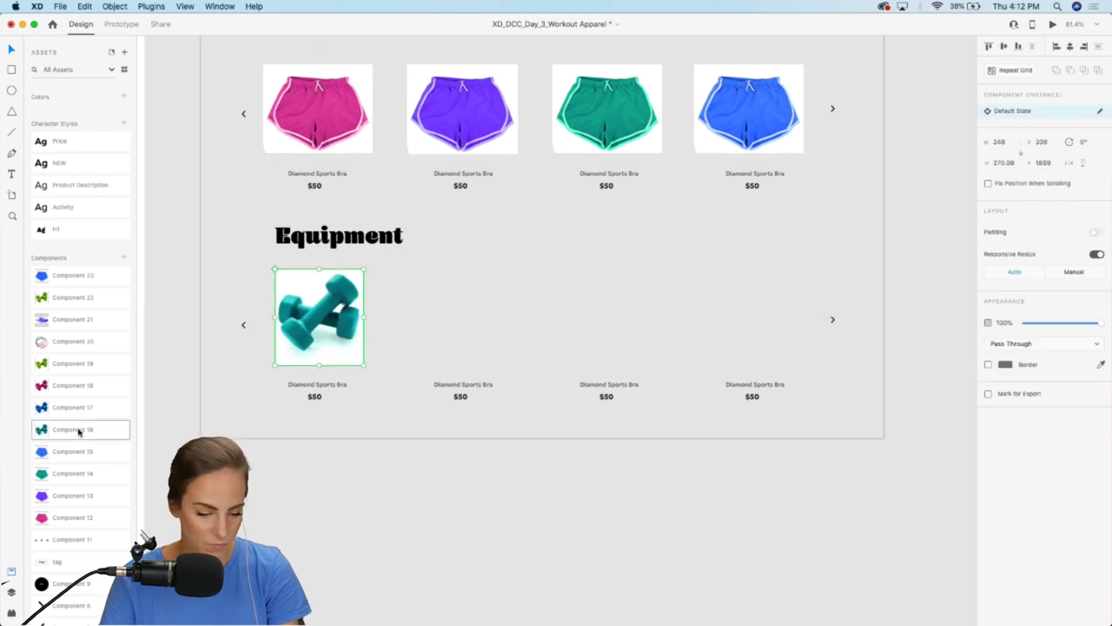
left_click_drag(73, 406, 470, 345)
left_click_drag(51, 379, 603, 299)
left_click_drag(52, 363, 747, 309)
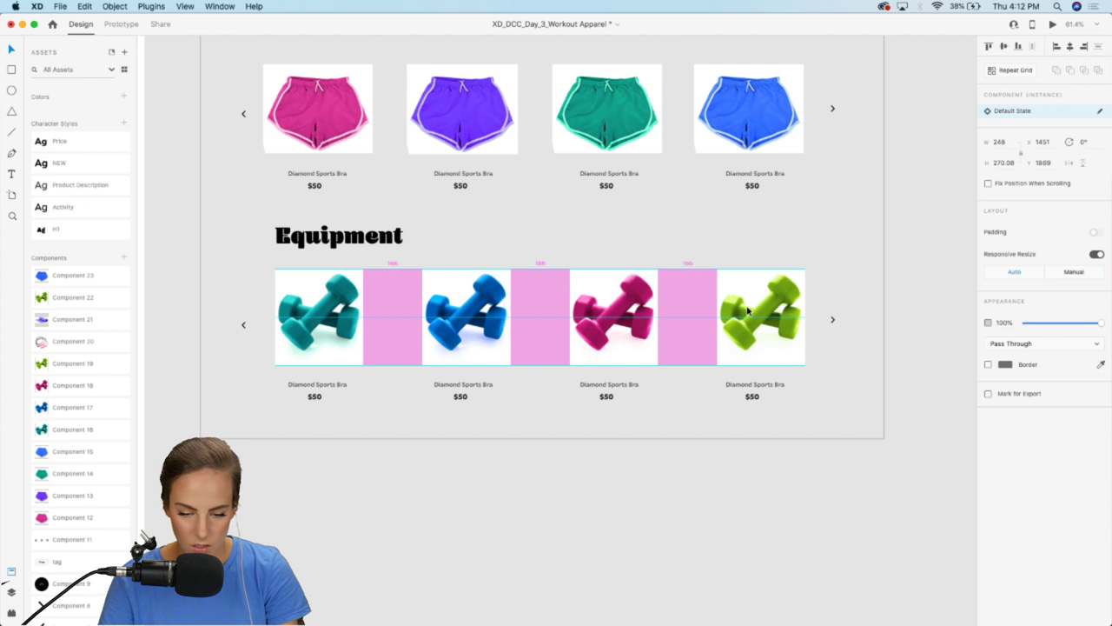
Step: Extend the Web 1920 – 3 artboard downward to a height of 3066
scroll(924, 405, "down", 5)
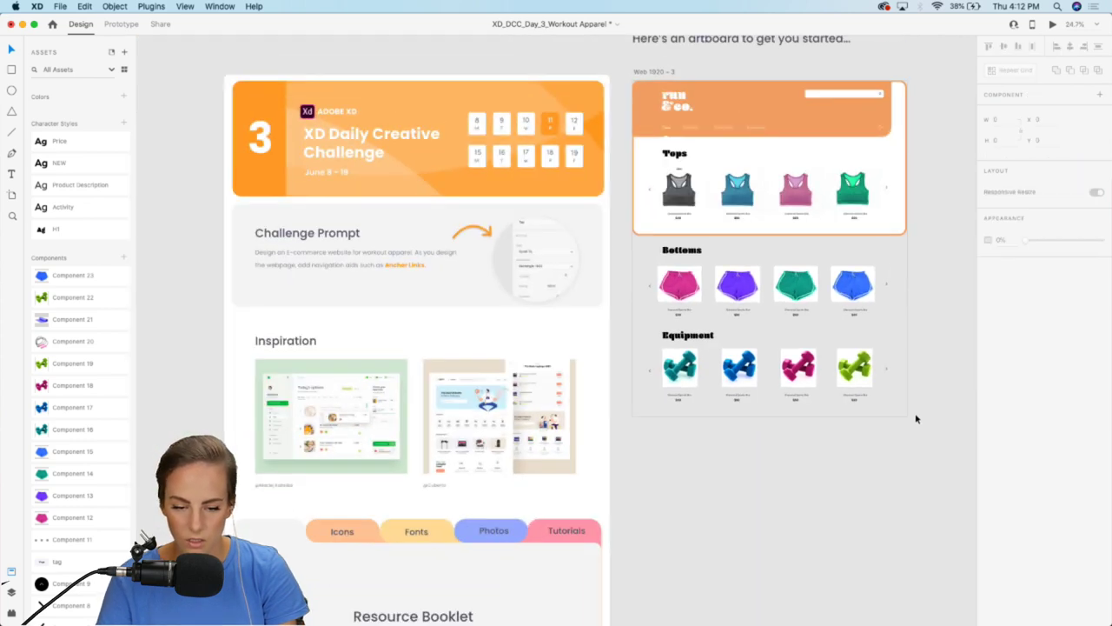
scroll(916, 418, "right", 4)
left_click(501, 62)
scroll(703, 237, "down", 2)
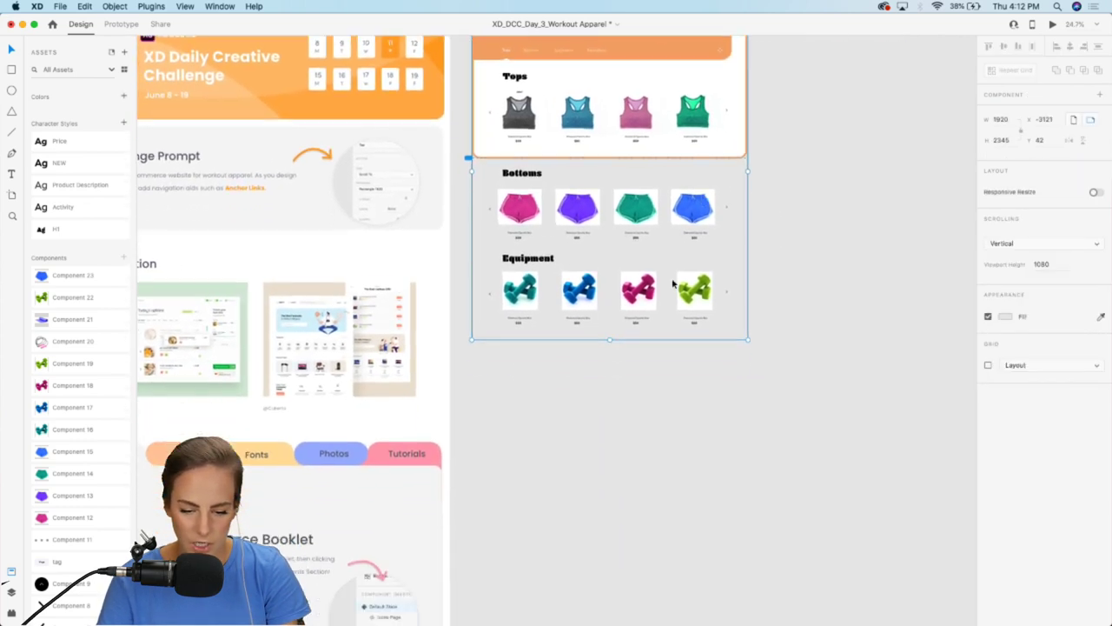
left_click_drag(611, 340, 611, 442)
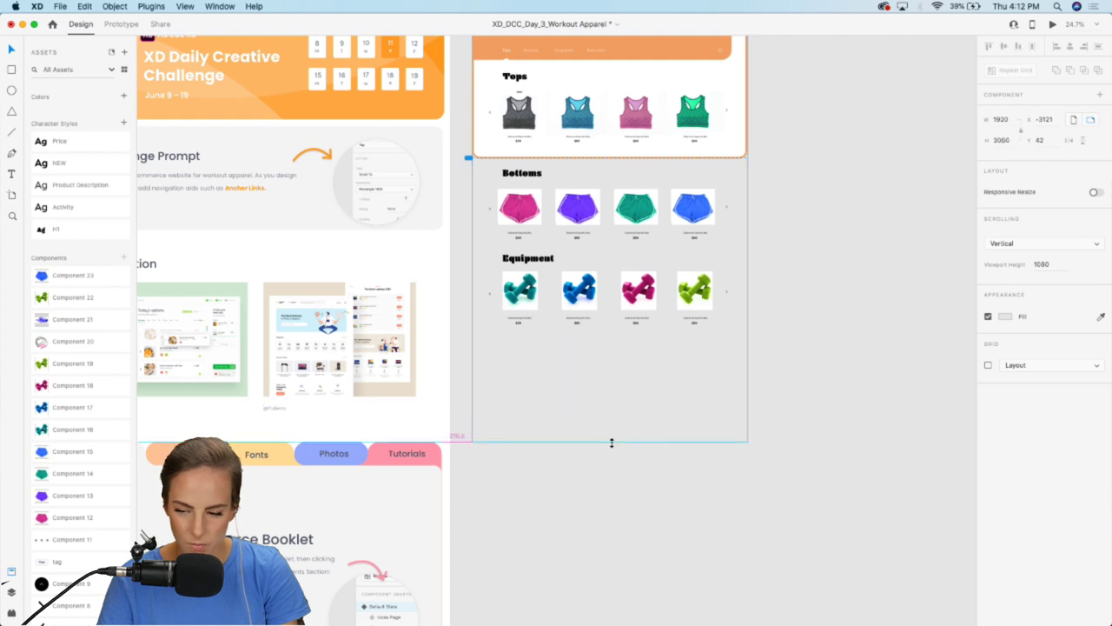
left_click(625, 479)
scroll(605, 348, "up", 5)
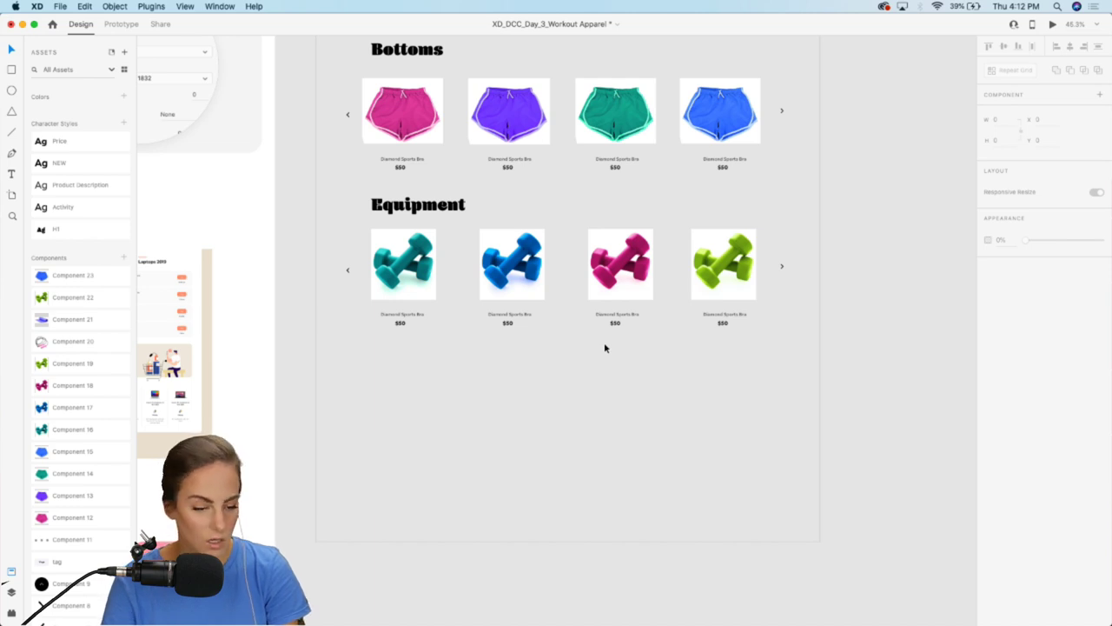
left_click(11, 614)
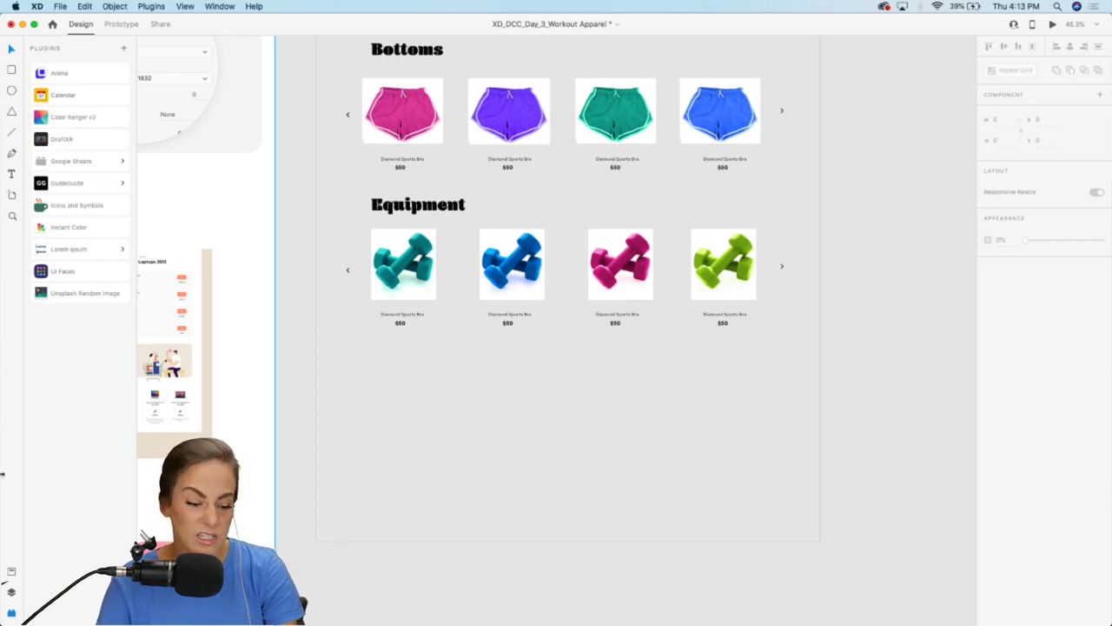
left_click(11, 573)
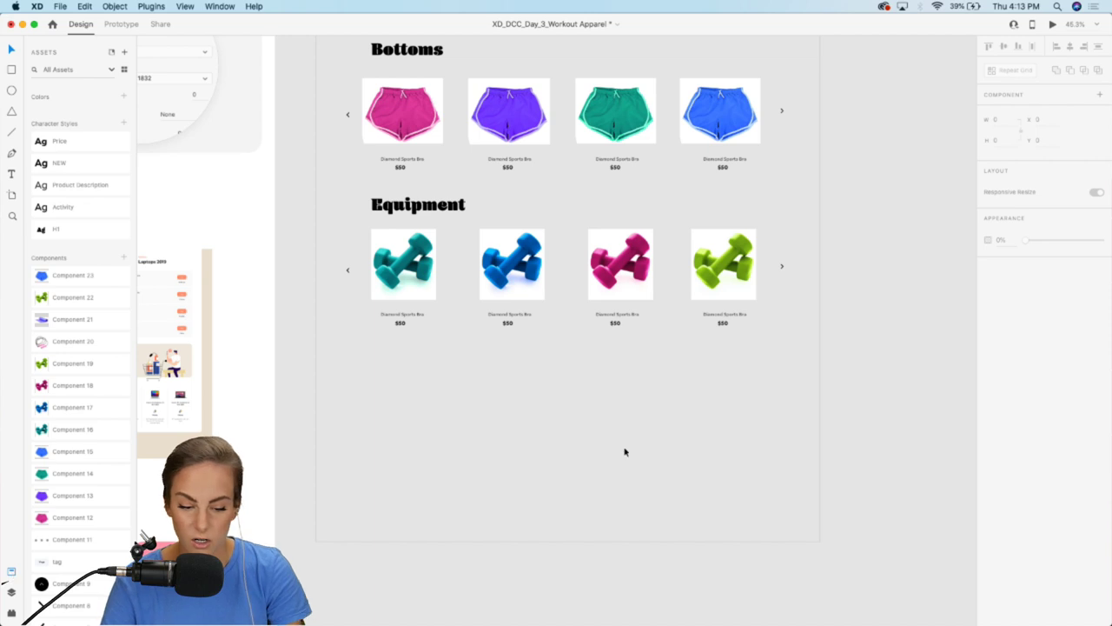
Step: Duplicate the section heading, arrows and product labels beneath the Equipment row, placing the copied heading at X 209, Y 2329
scroll(777, 357, "up", 3)
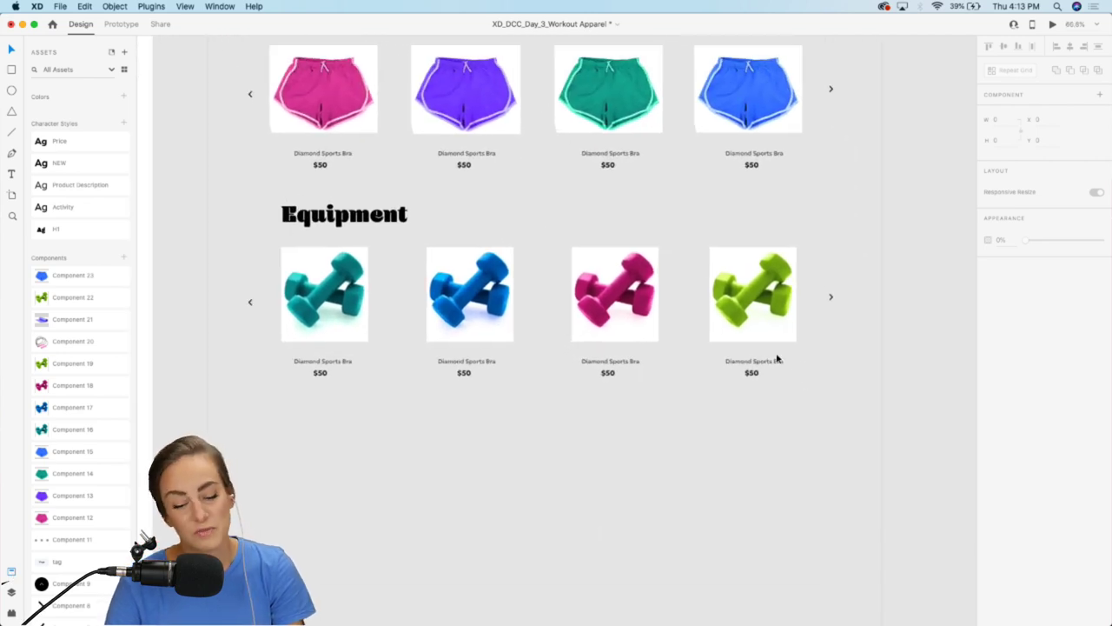
scroll(832, 374, "up", 5)
scroll(832, 375, "down", 5)
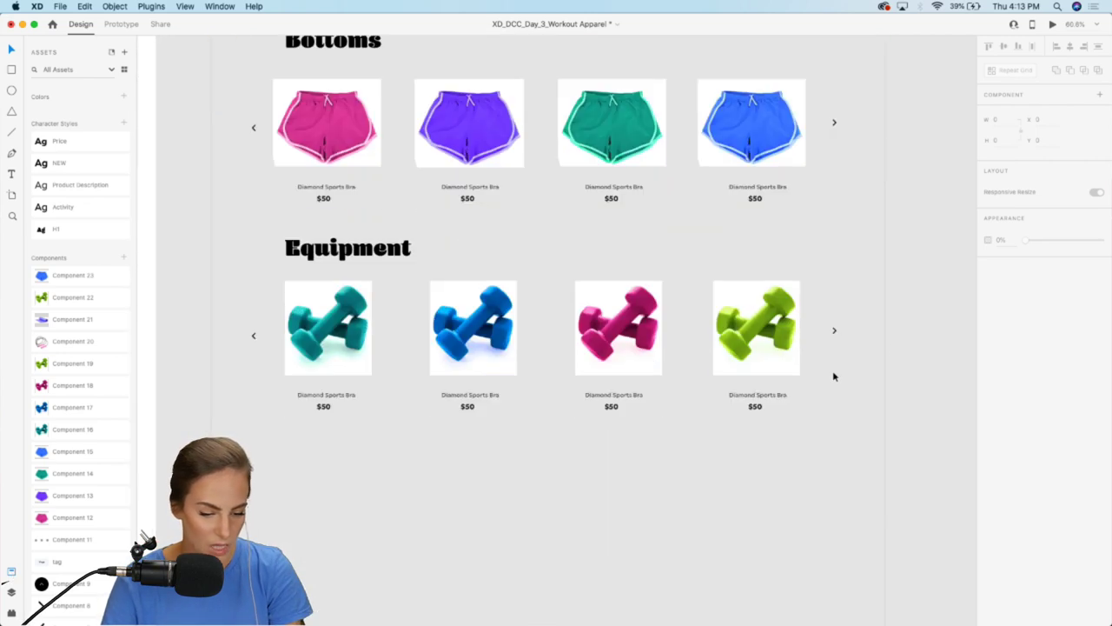
scroll(449, 109, "up", 5)
left_click_drag(449, 108, 418, 460)
scroll(418, 455, "up", 2)
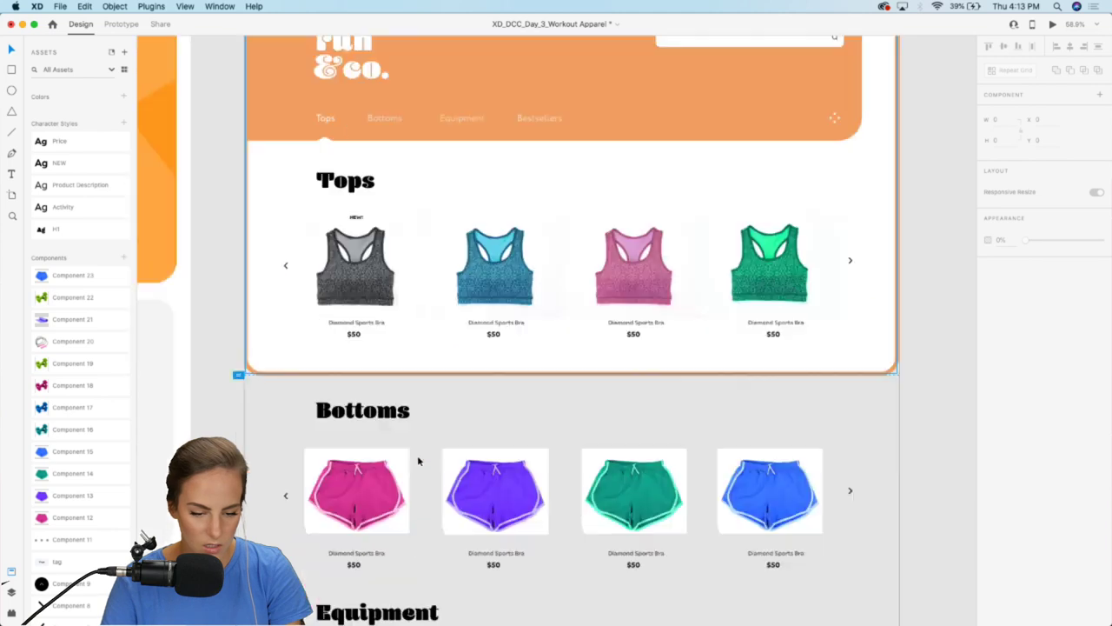
scroll(418, 455, "down", 5)
Step: Change the heading text of the fourth section to "Bestsellers"
double_click(343, 412)
type("Bestsellers")
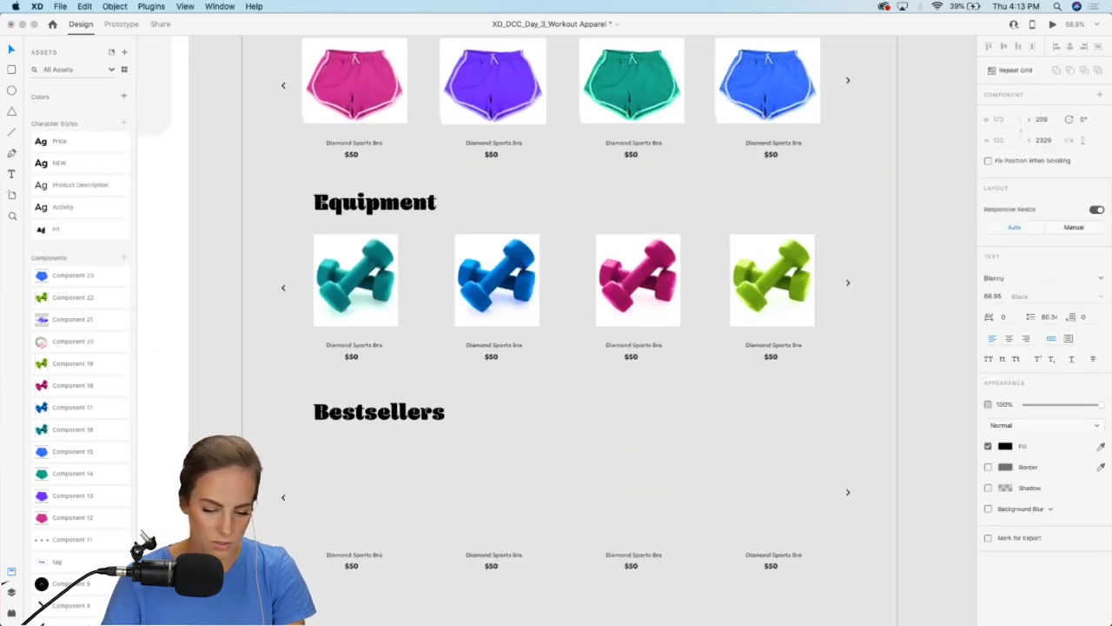
key("Escape")
left_click(204, 383)
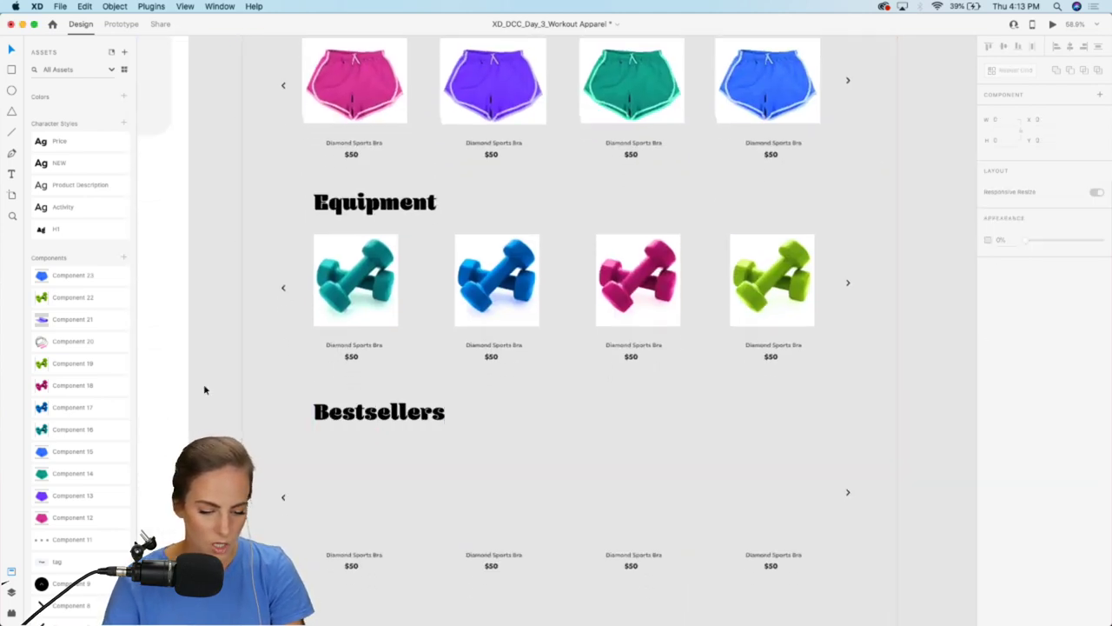
Step: Place the jump rope, yoga mat, green dumbbells and blue shorts (Components 20 to 23) in a row above the Bestsellers labels
scroll(204, 384, "down", 2)
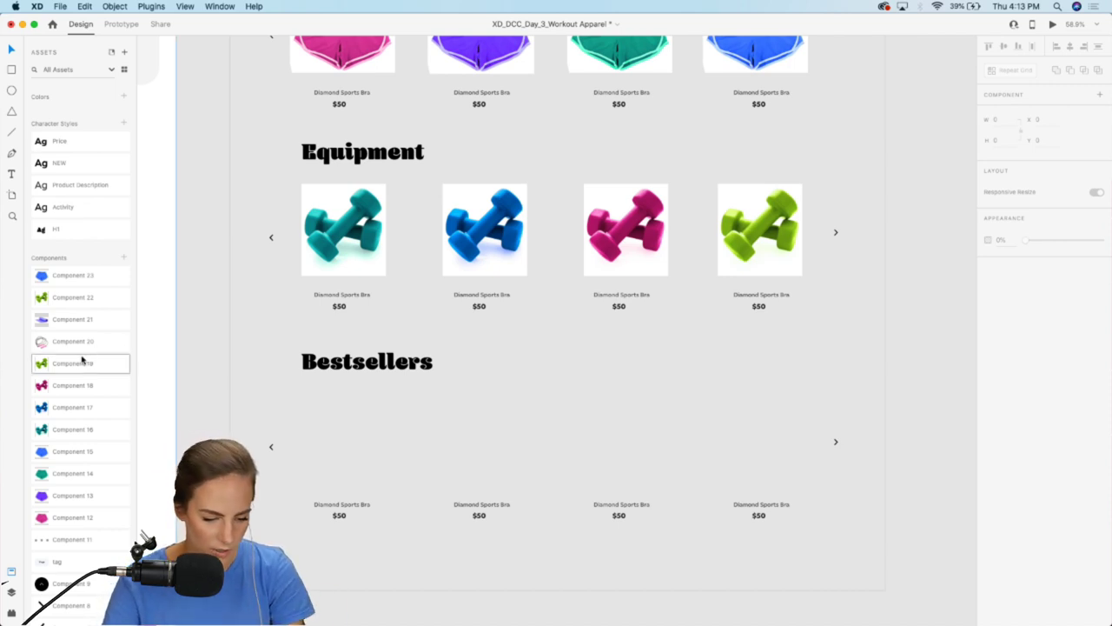
left_click_drag(60, 341, 353, 448)
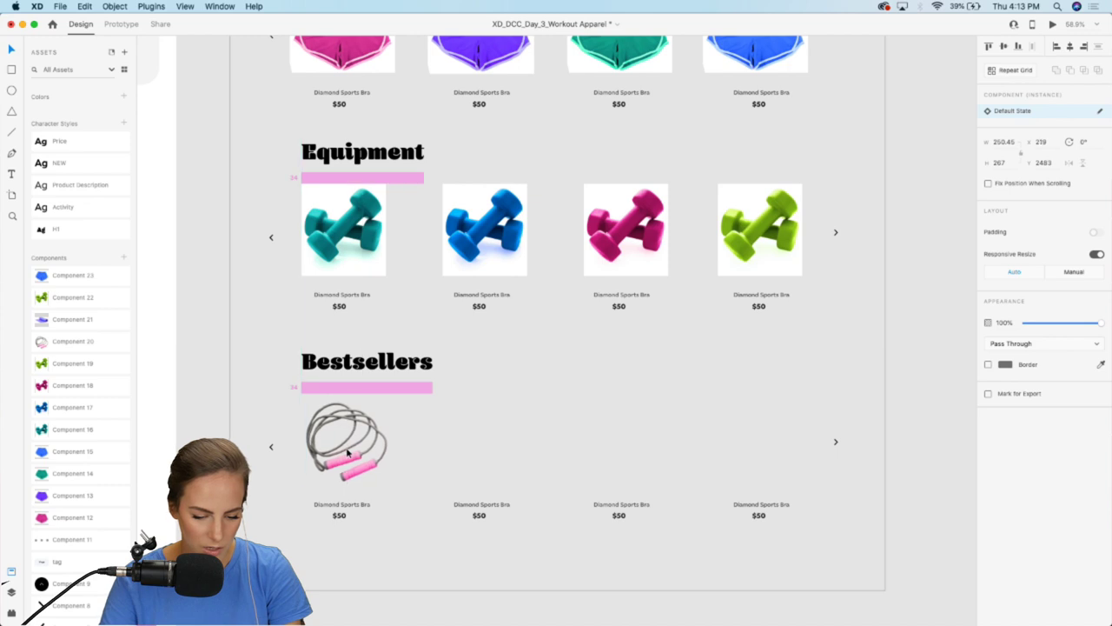
left_click_drag(97, 322, 482, 443)
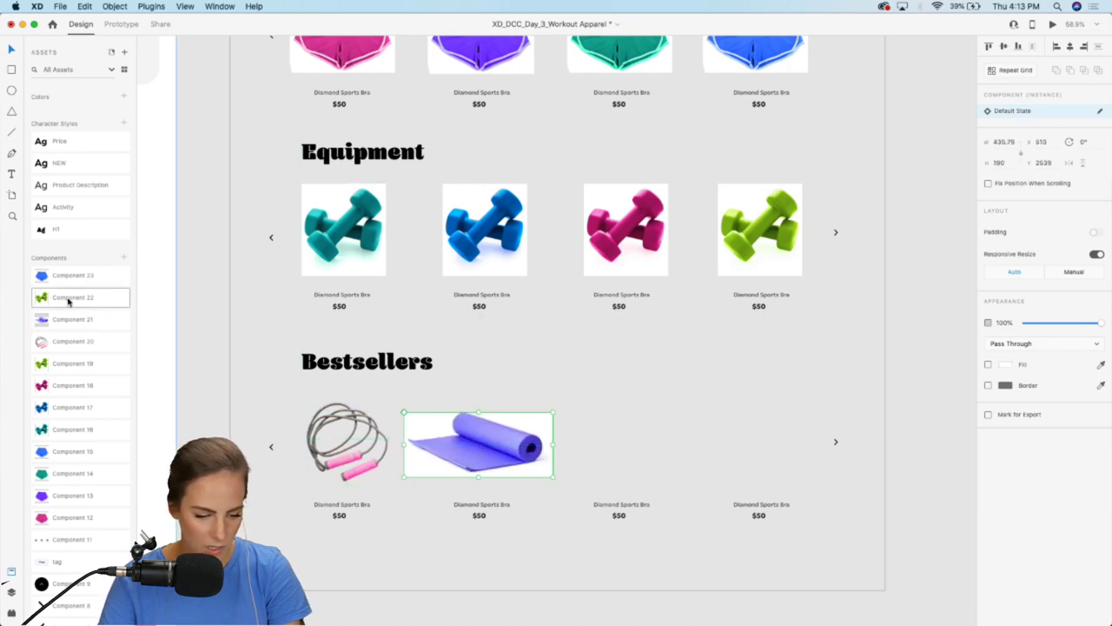
left_click_drag(67, 298, 640, 448)
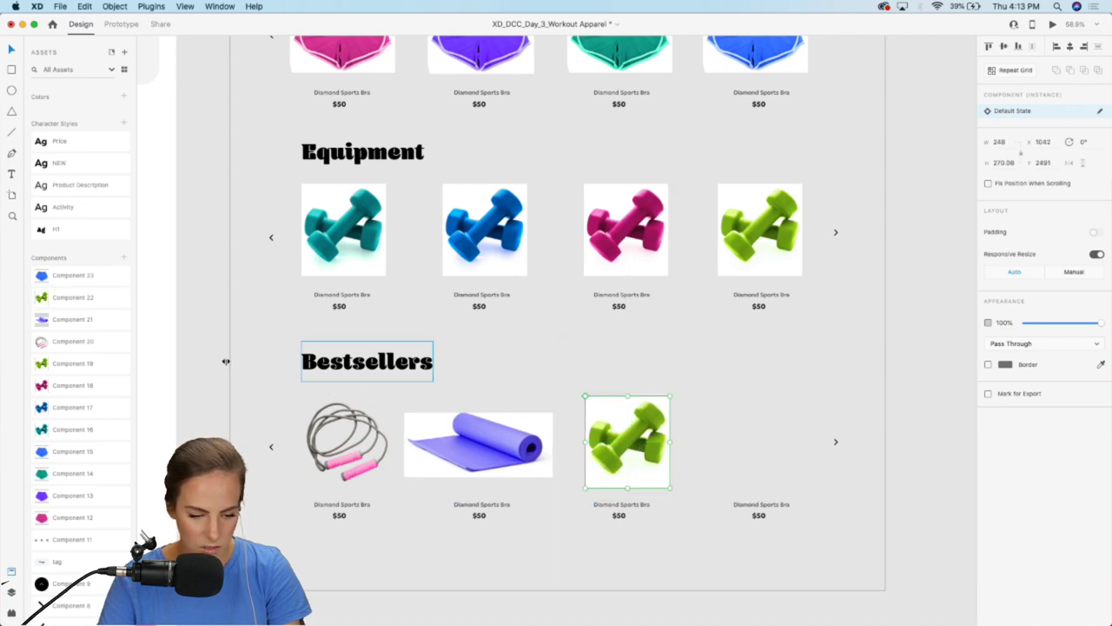
left_click_drag(67, 275, 730, 432)
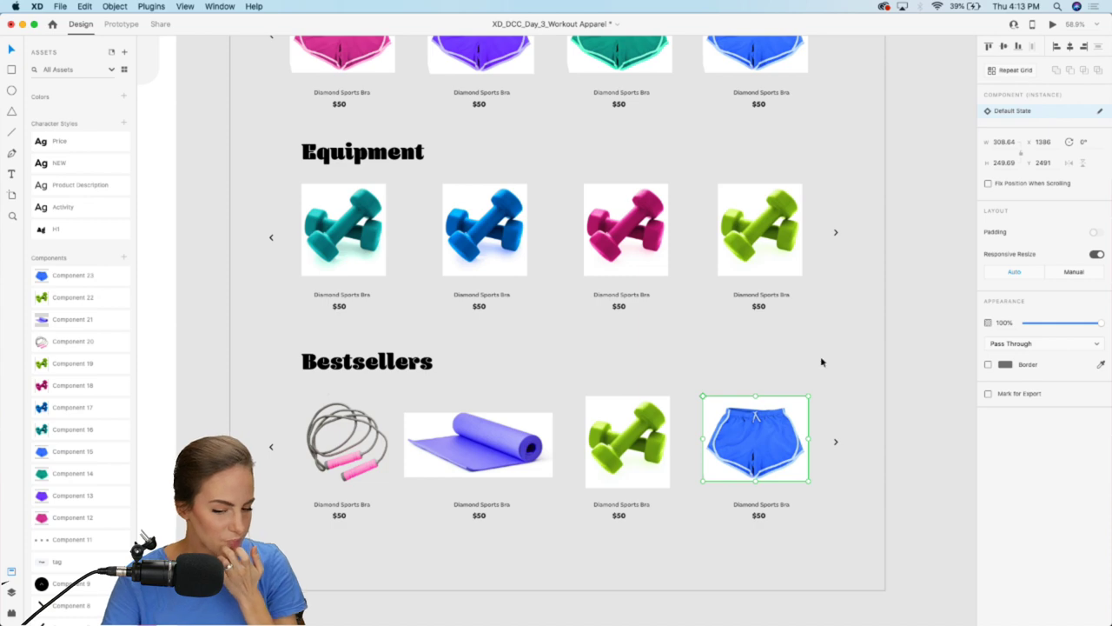
left_click(916, 347)
Step: Preview the prototype and scroll through the page's product sections down to Bestsellers and back up
scroll(917, 348, "up", 10)
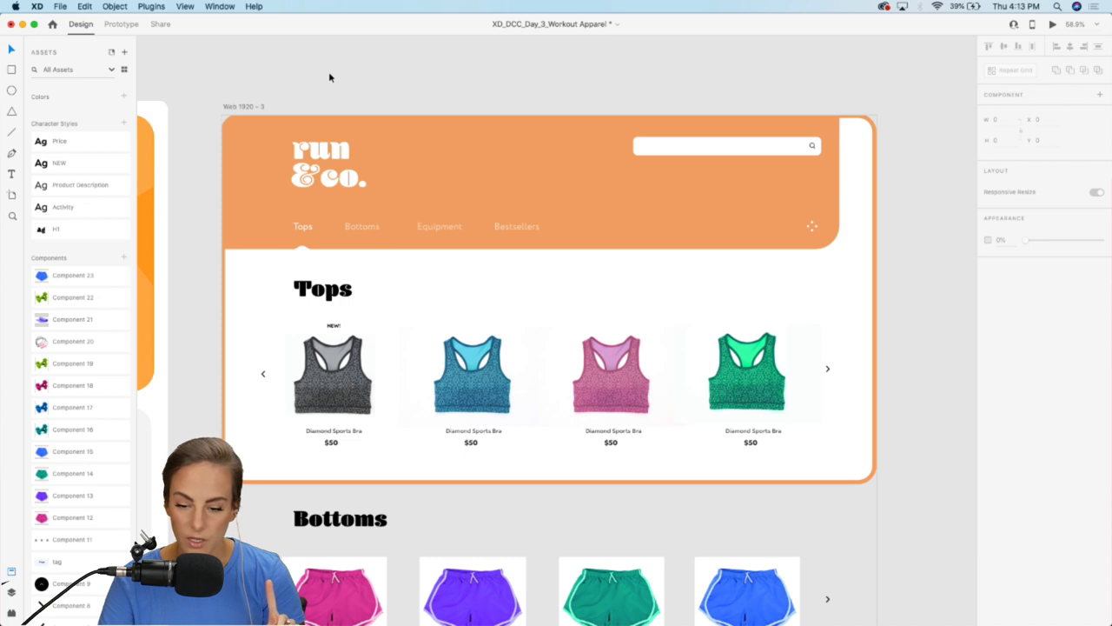
left_click(122, 24)
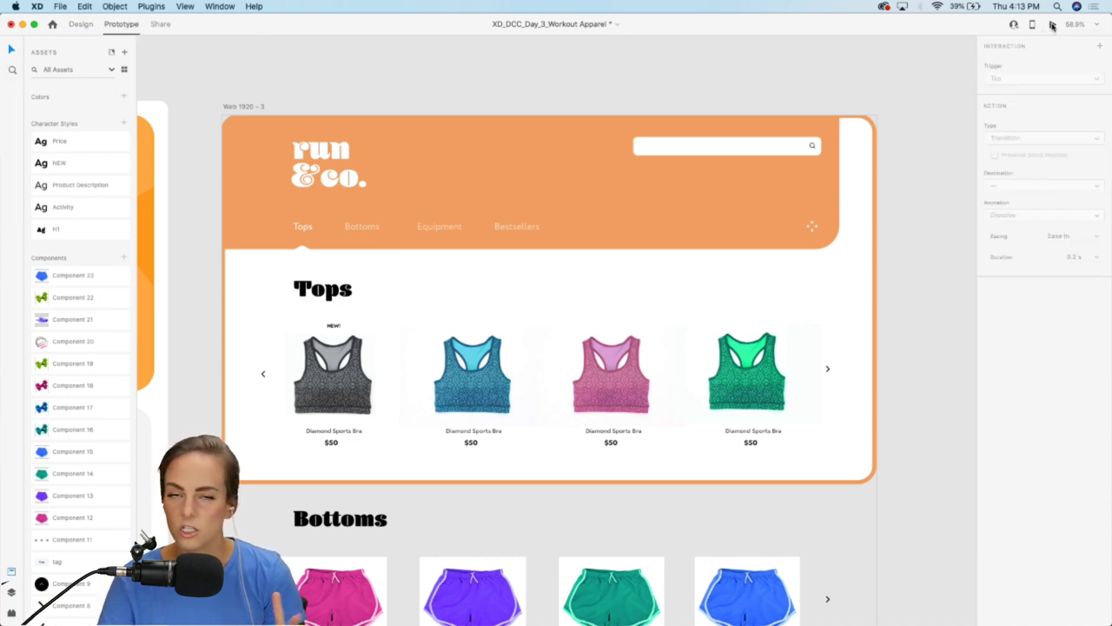
left_click(1051, 26)
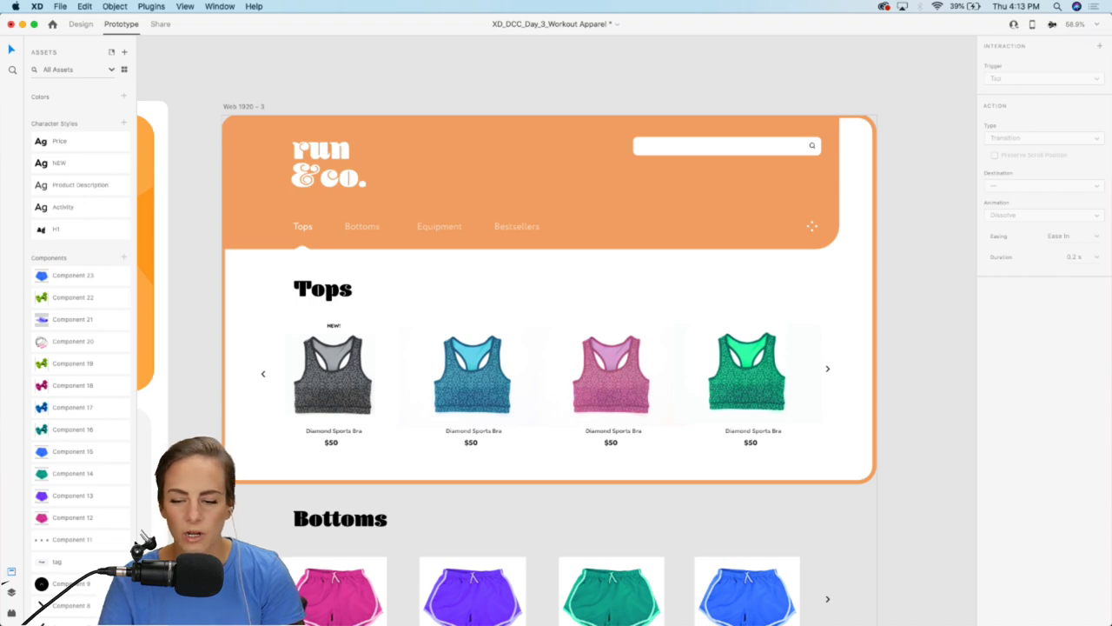
left_click_drag(759, 16, 789, 17)
scroll(843, 270, "down", 5)
scroll(843, 269, "down", 10)
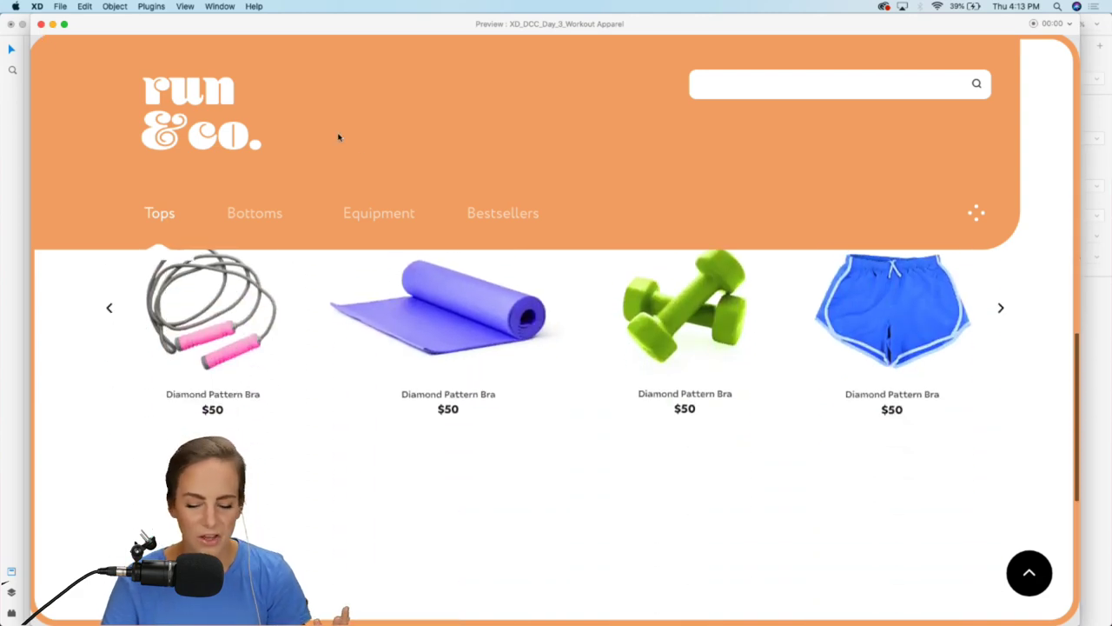
scroll(348, 142, "down", 3)
scroll(358, 146, "up", 10)
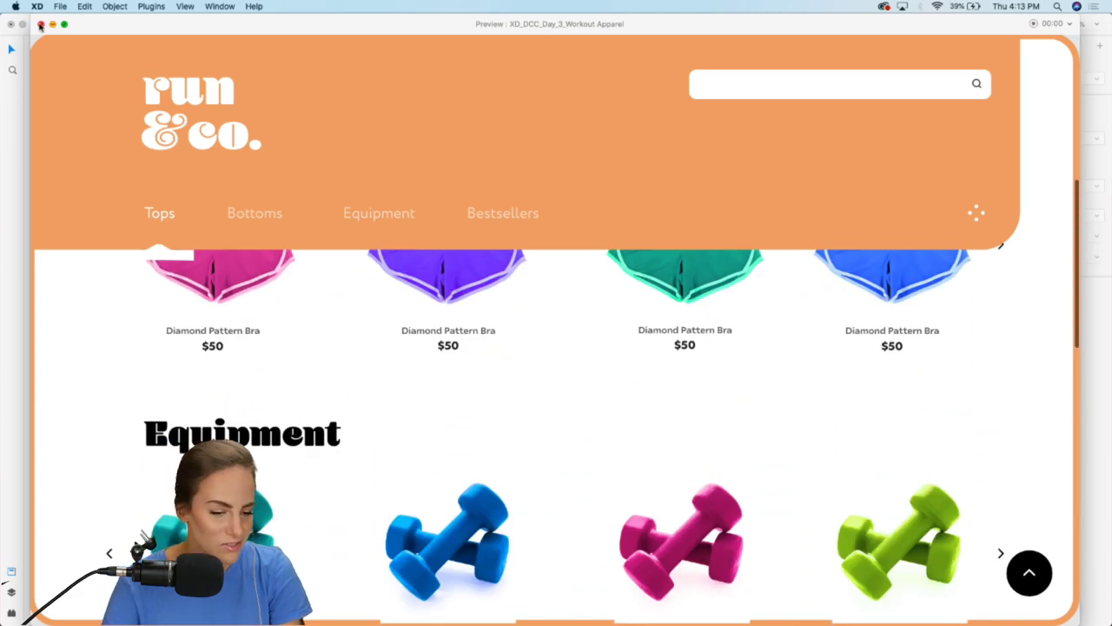
left_click(39, 25)
Step: Preview the page again to check how the orange header and white frame behave while scrolling between Tops and Equipment
left_click(413, 190)
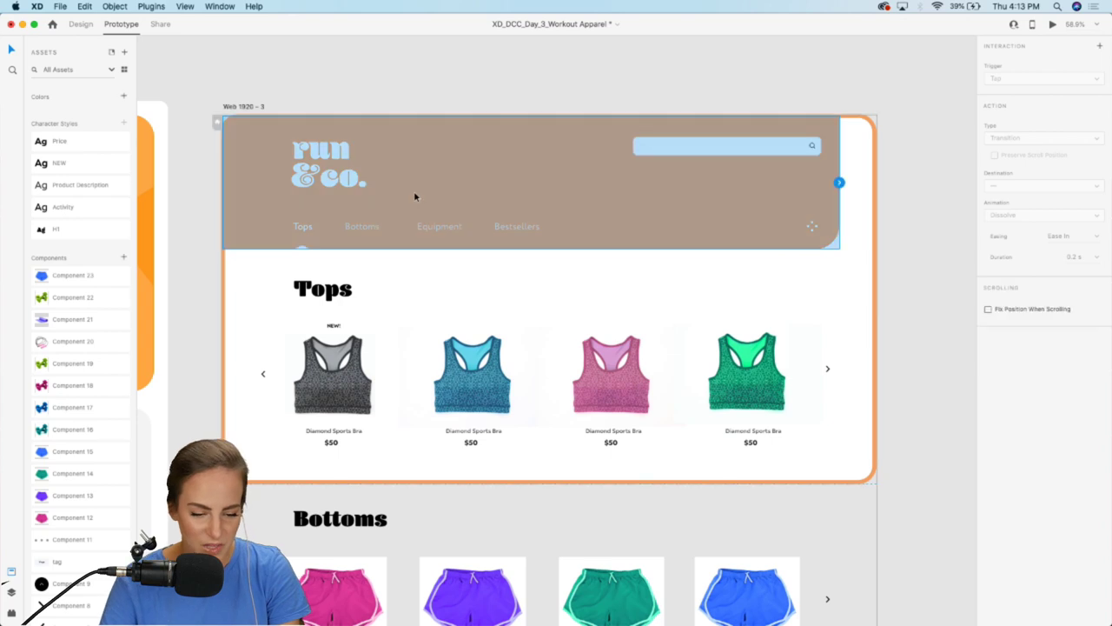
left_click(80, 24)
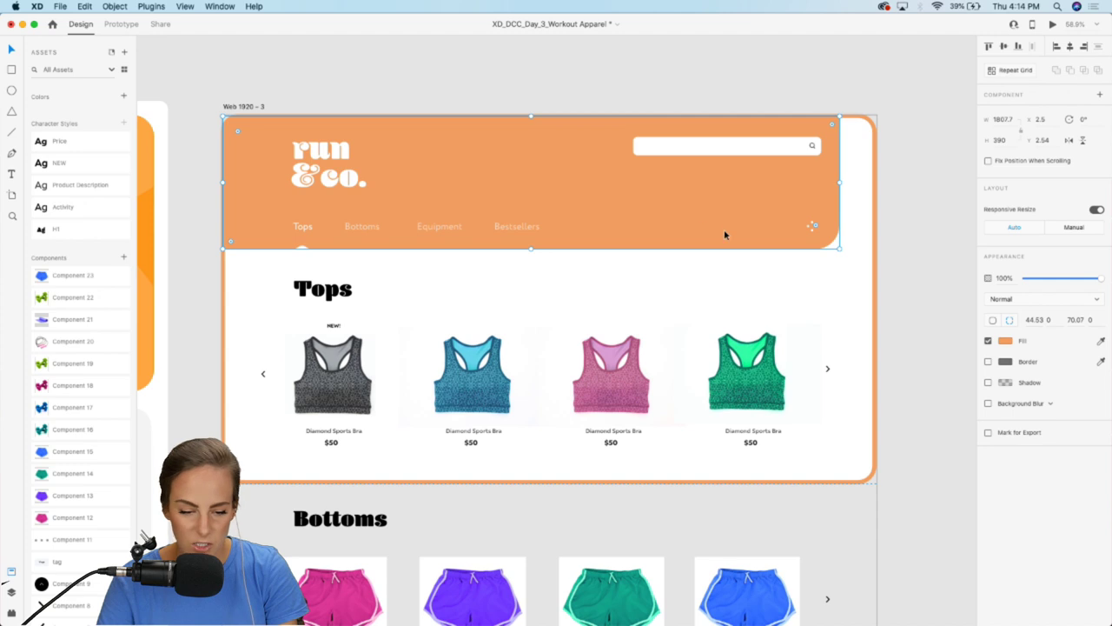
left_click(120, 24)
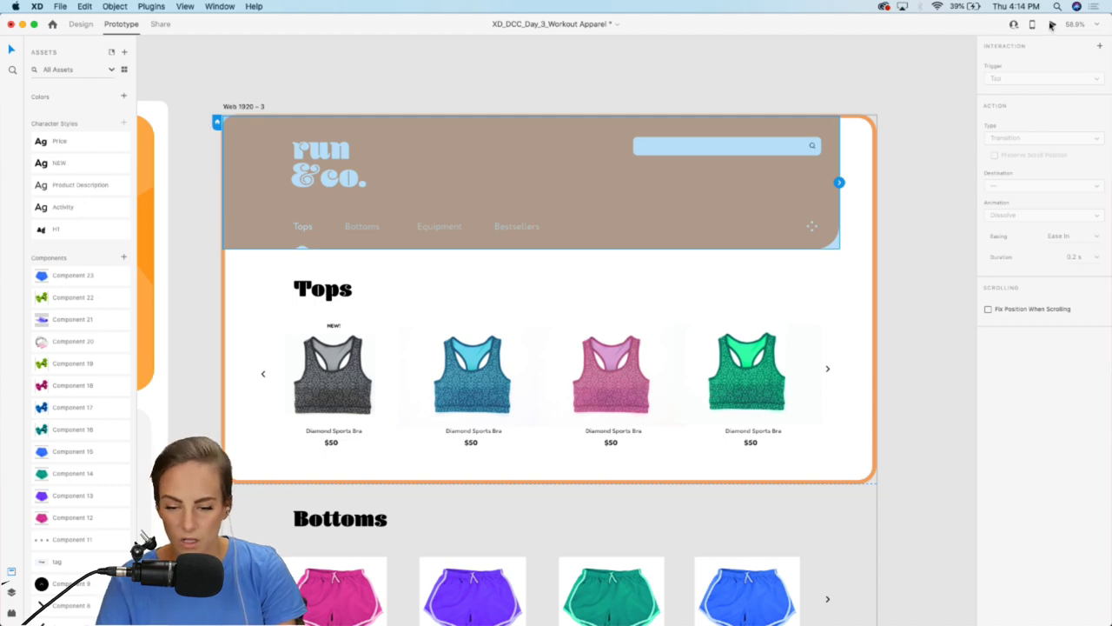
left_click(1052, 25)
scroll(623, 224, "down", 10)
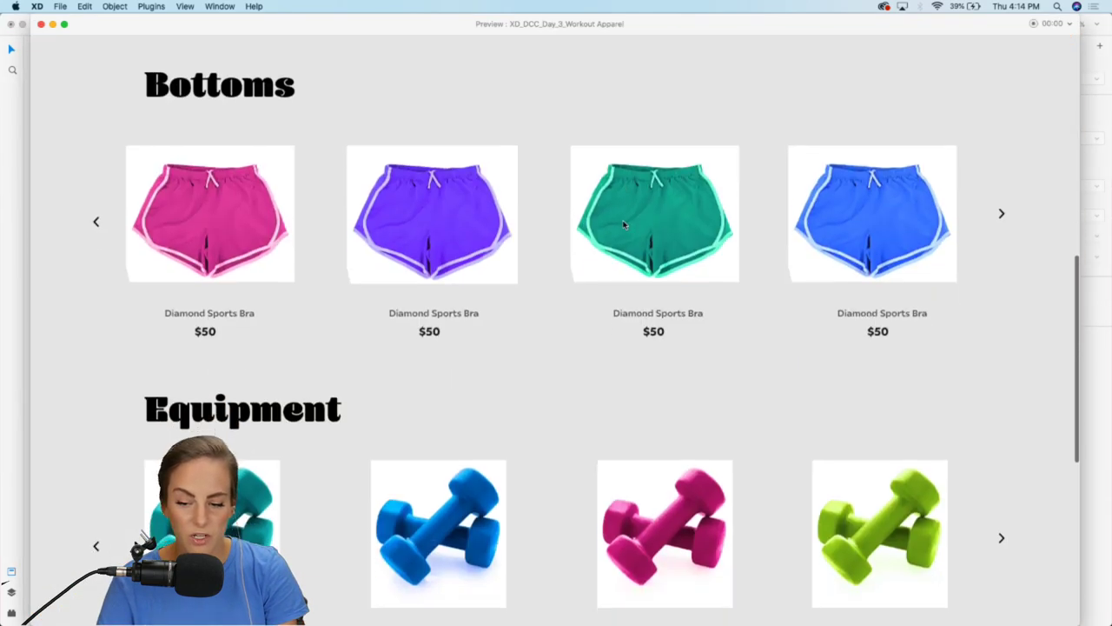
scroll(623, 225, "down", 5)
scroll(623, 223, "up", 15)
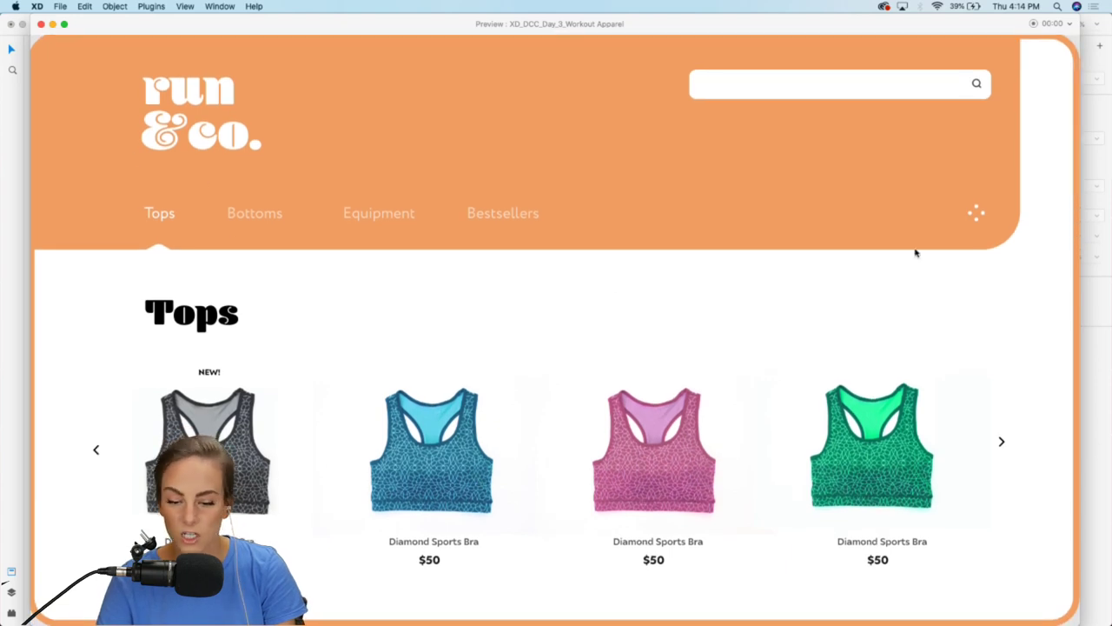
scroll(157, 352, "down", 3)
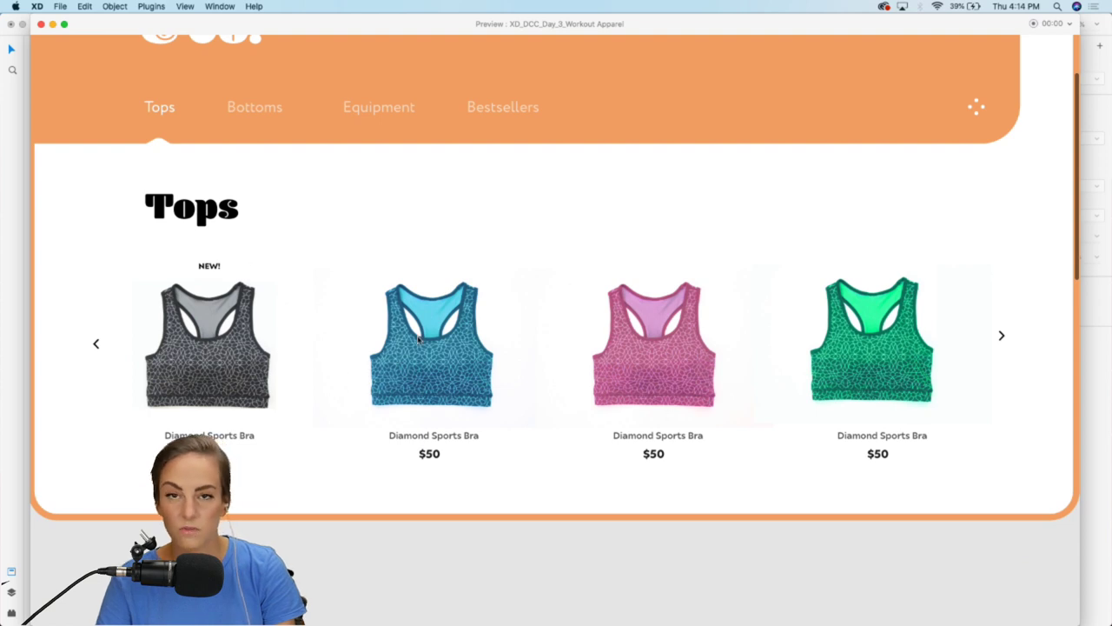
scroll(419, 340, "down", 8)
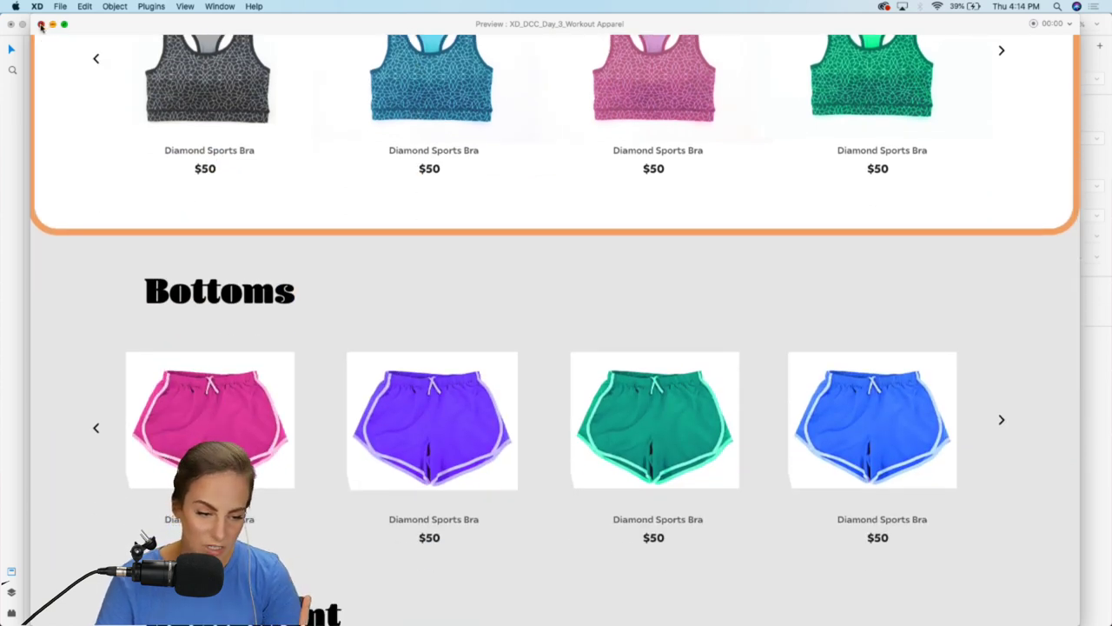
left_click(41, 25)
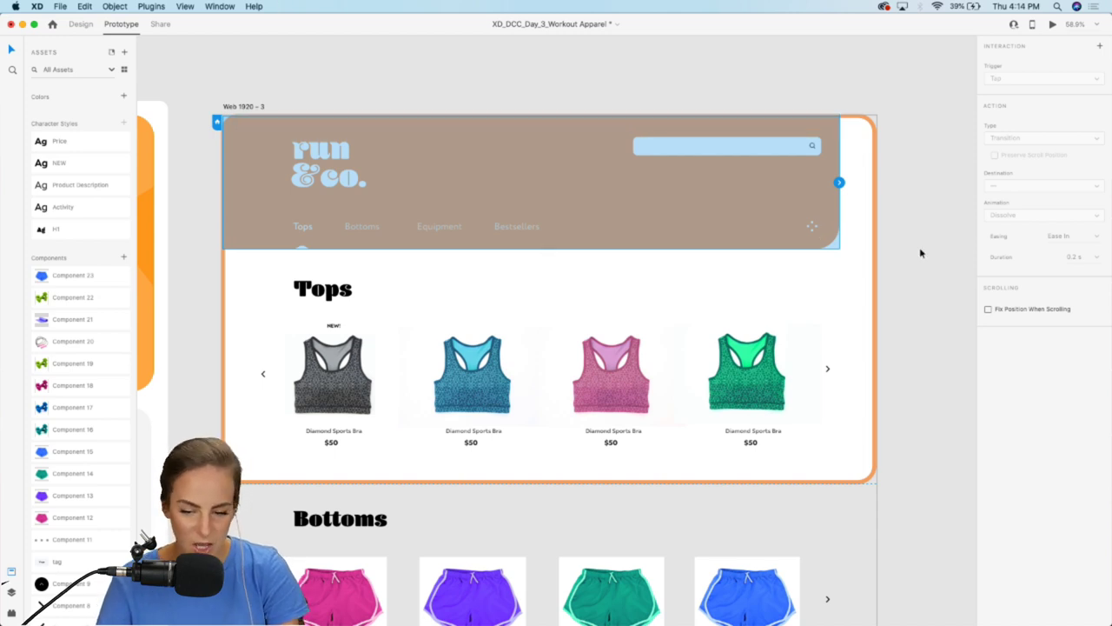
Step: Select the orange header with its logo, search bar, navigation links and icons, excluding the white frame, and fix its position when scrolling
left_click_drag(903, 252, 206, 99)
left_click(81, 24)
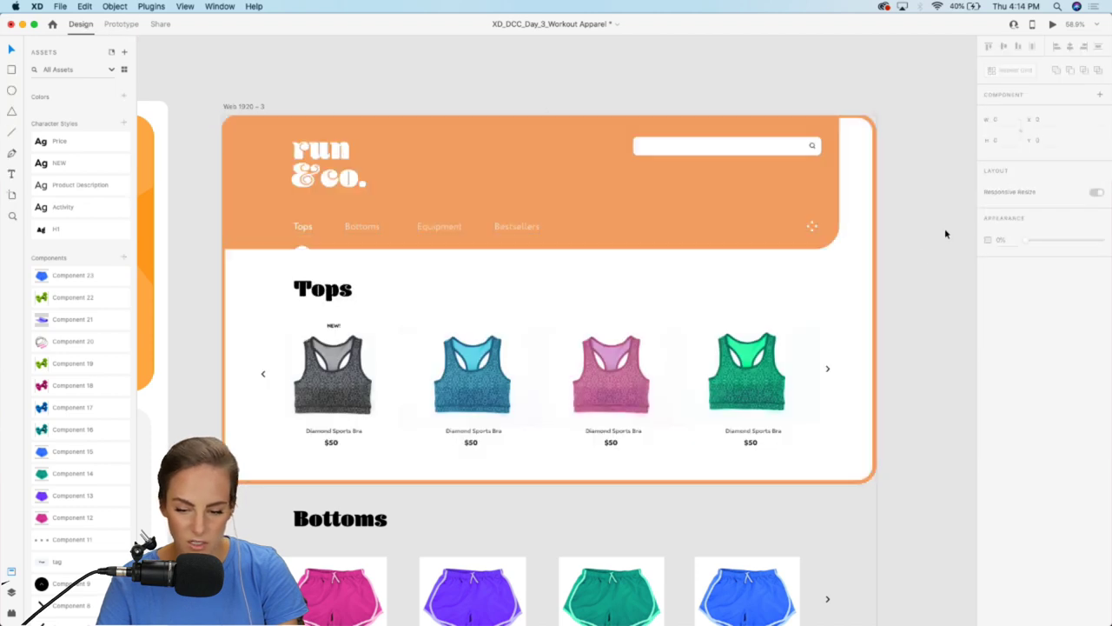
left_click_drag(909, 263, 259, 122)
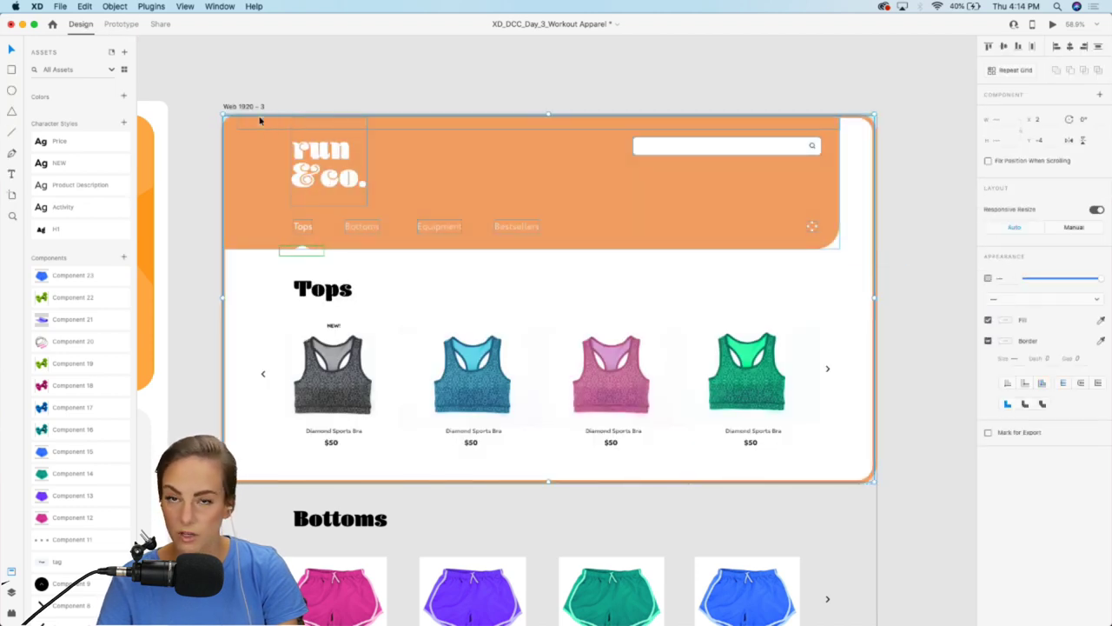
left_click(869, 194, "shift")
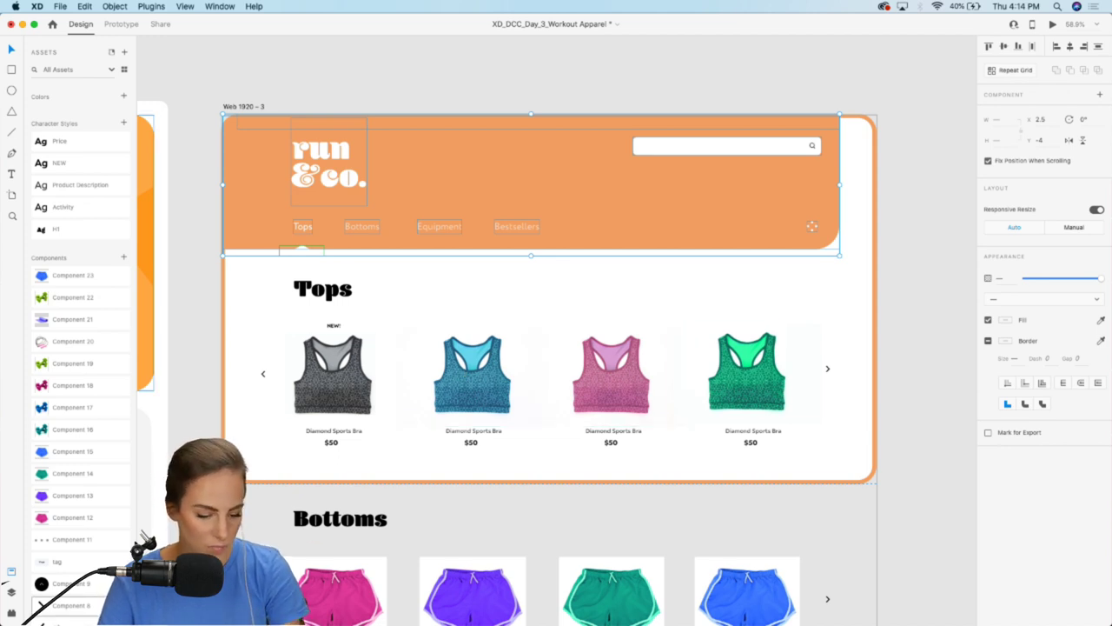
Step: Move the selected header elements to the top of the Web 1920 – 3 layer order, above the product components
left_click(8, 594)
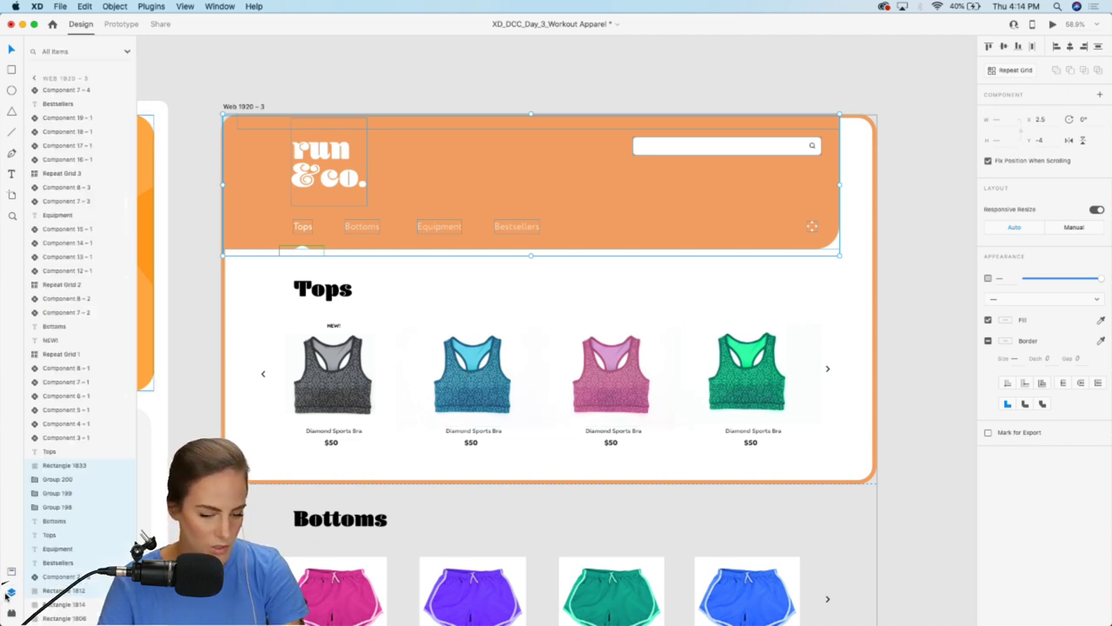
left_click_drag(68, 469, 73, 93)
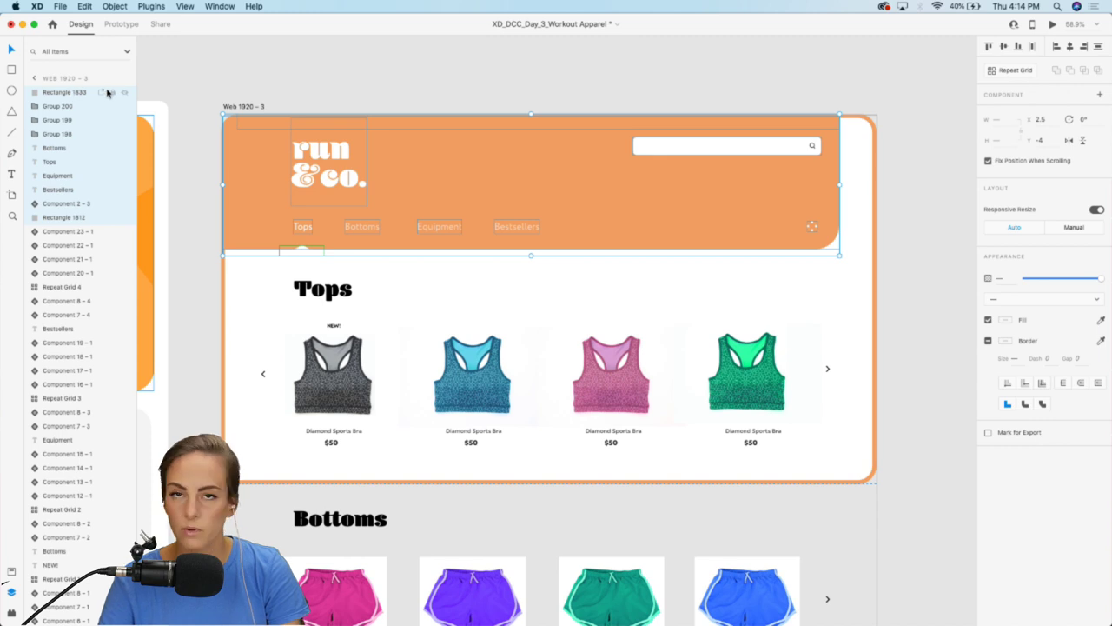
left_click(382, 90)
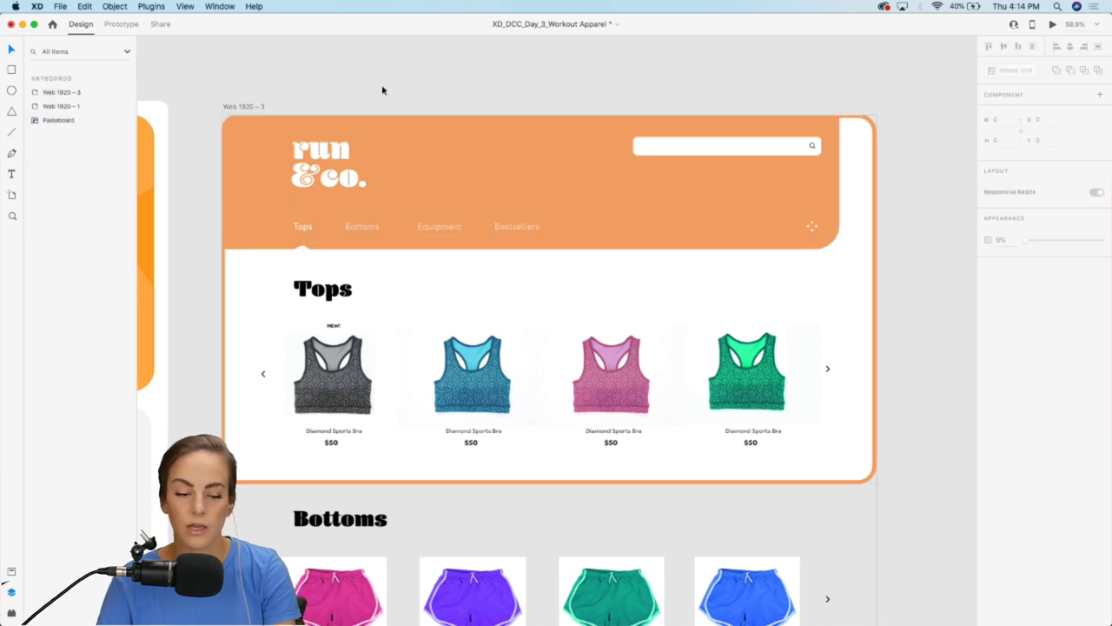
Step: Fix the position of the frame rectangles (Rectangle 1814 and Rectangle 1806) when scrolling and preview the scrolling page
left_click(621, 224)
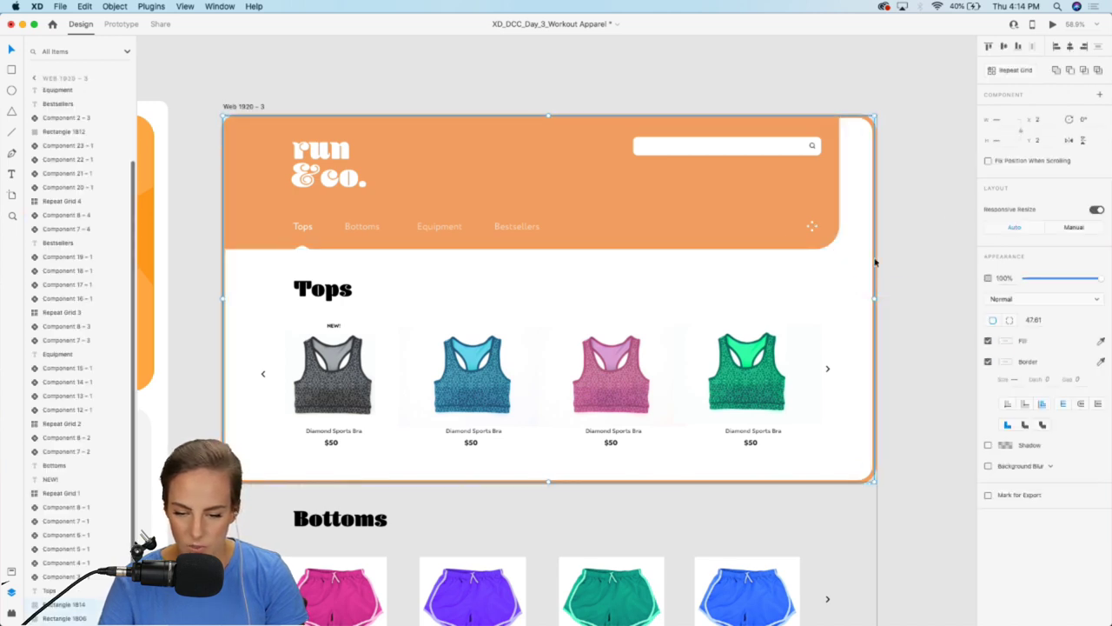
left_click(988, 161)
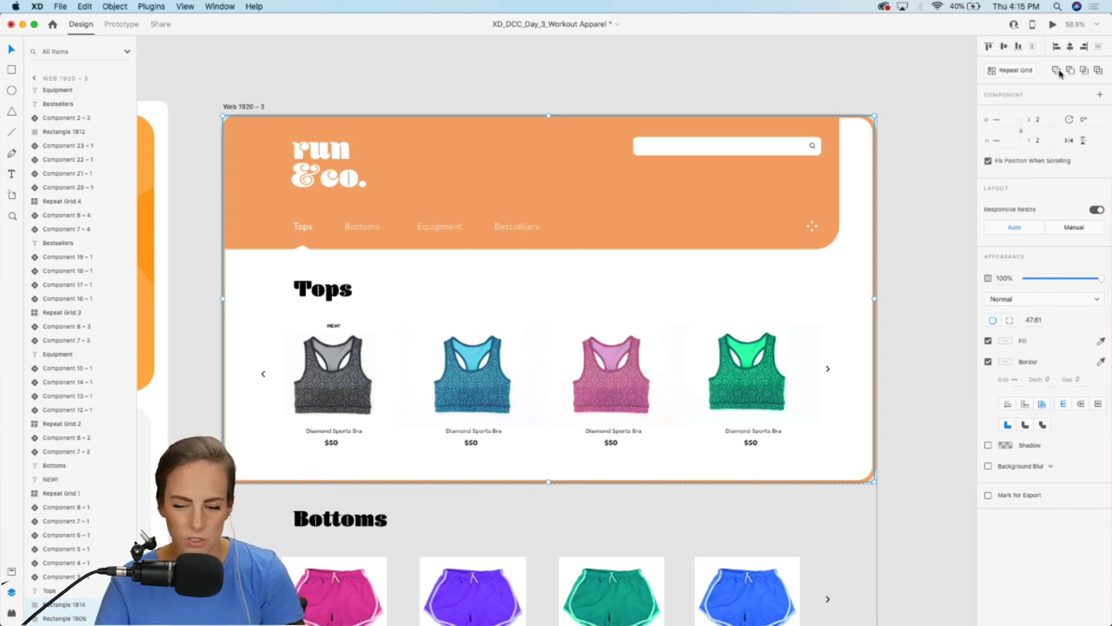
left_click(1053, 24)
scroll(592, 326, "down", 10)
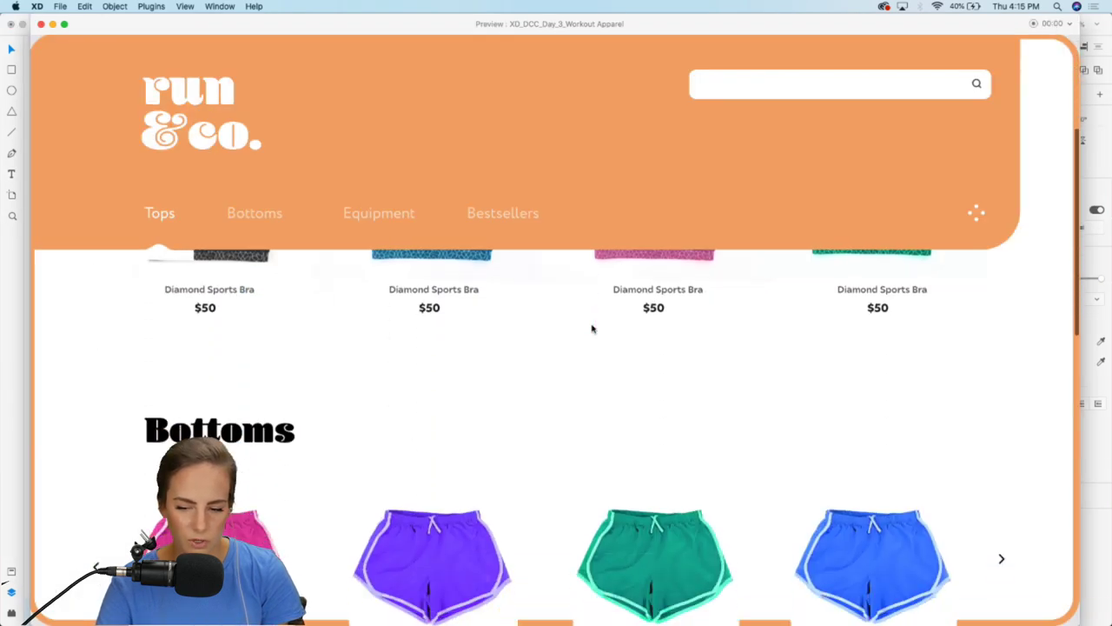
Step: Check the fixed header over the product sections in the preview, close the preview and clear the selection
scroll(592, 327, "up", 10)
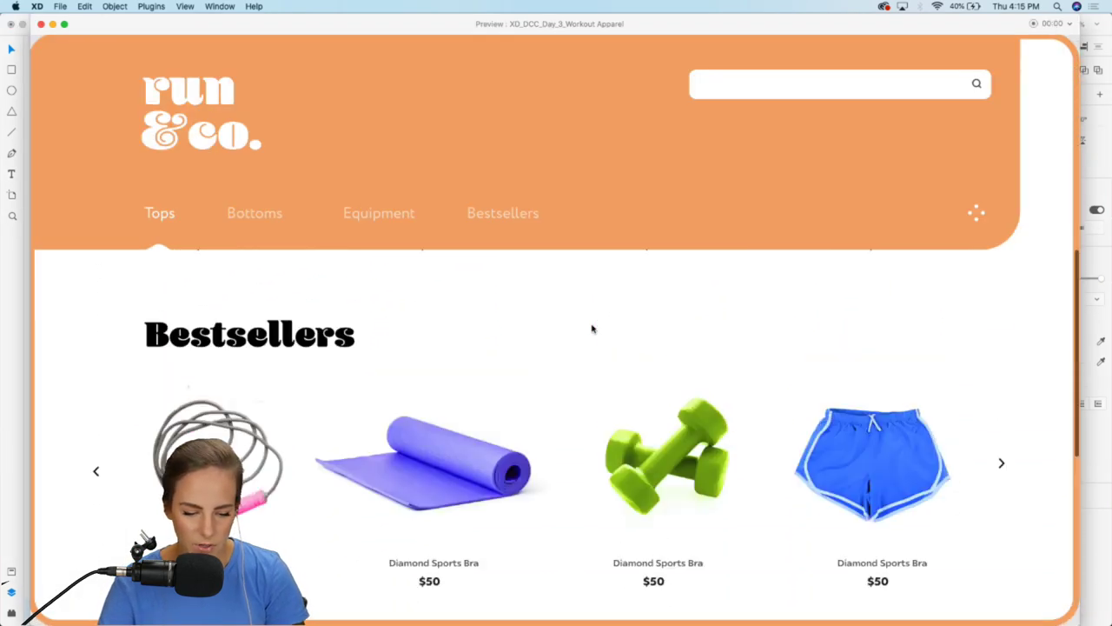
left_click(42, 24)
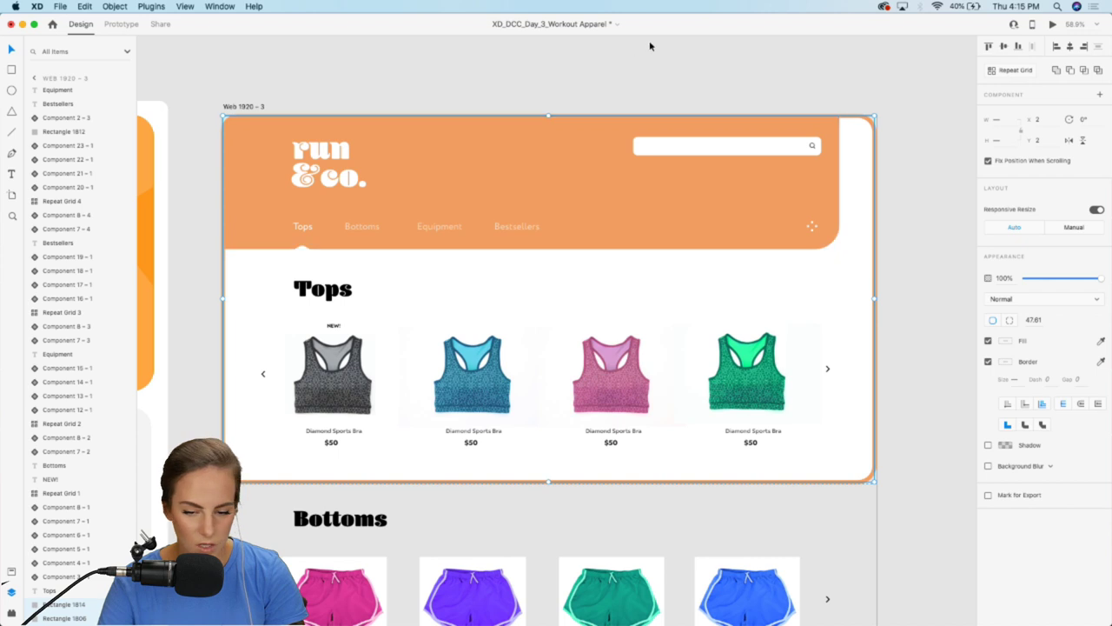
left_click(651, 112)
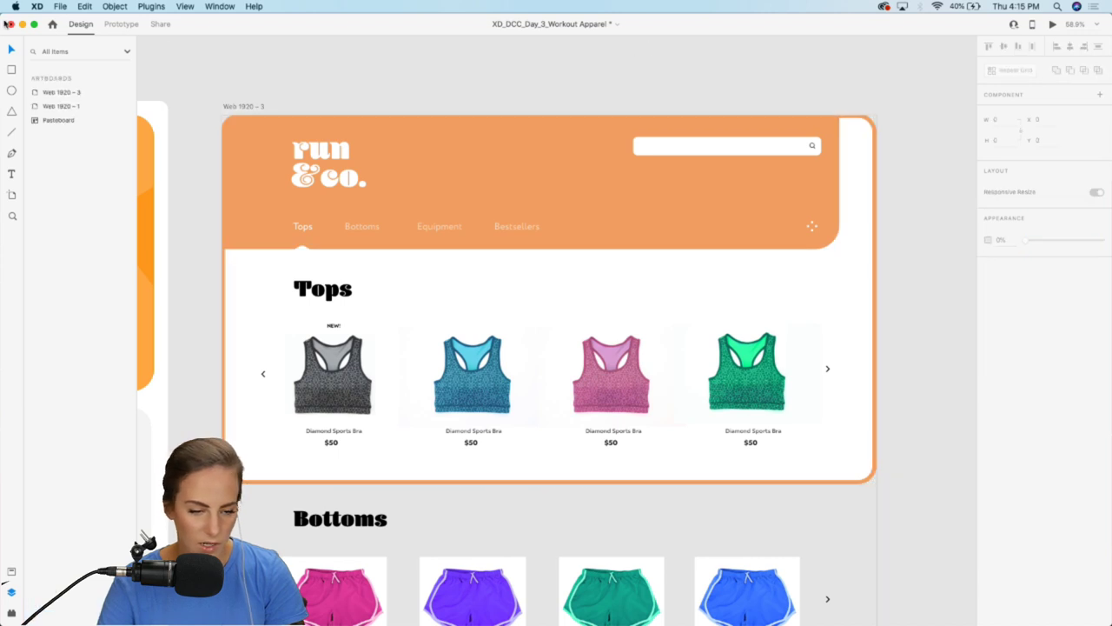
Step: In Prototype mode, wire the Tops navigation link to the Tops section heading with a Scroll To interaction
left_click(12, 571)
left_click(121, 23)
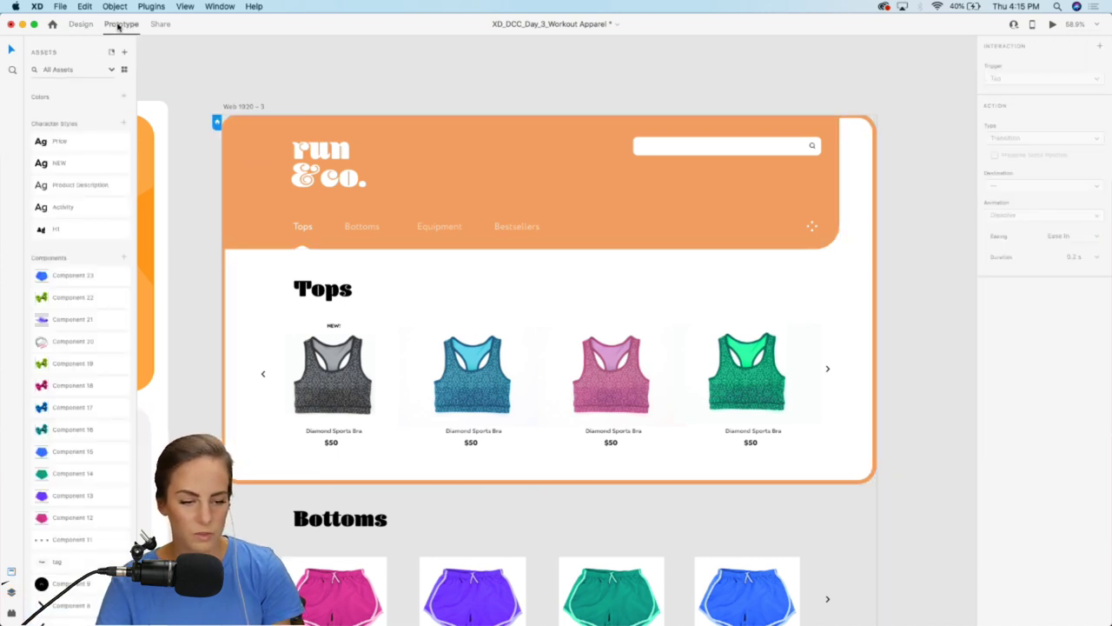
scroll(303, 213, "up", 5)
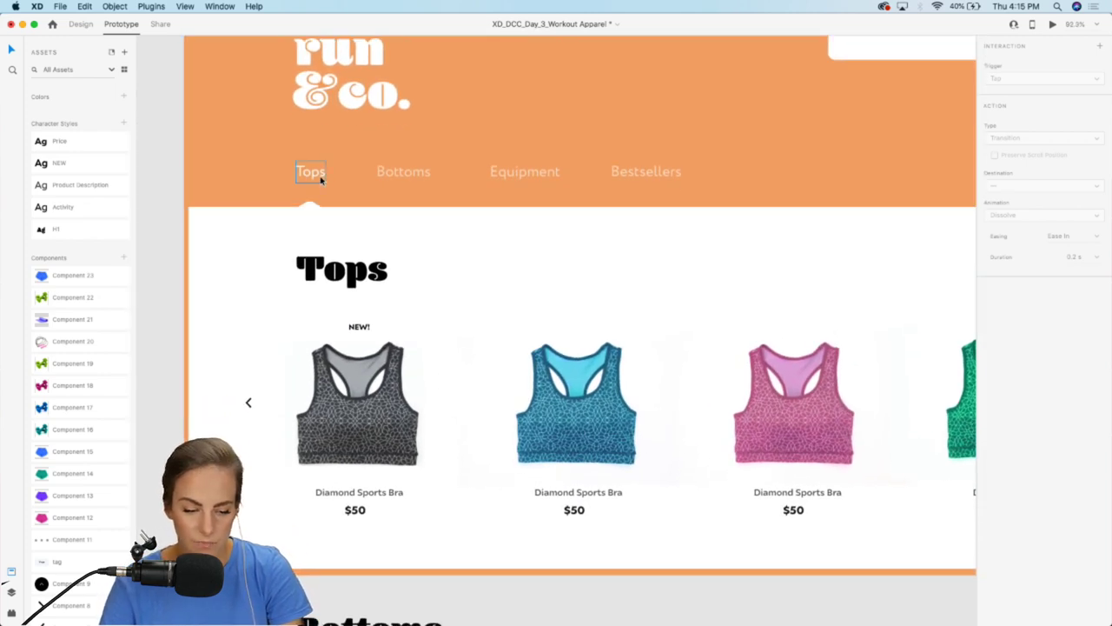
left_click(321, 179)
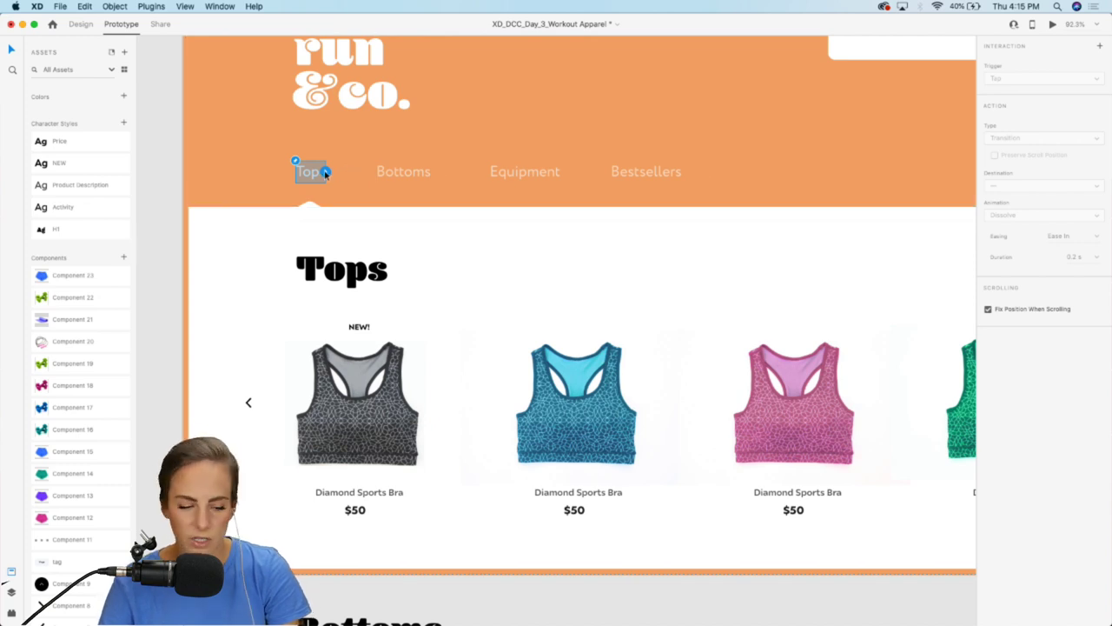
left_click_drag(326, 173, 364, 278)
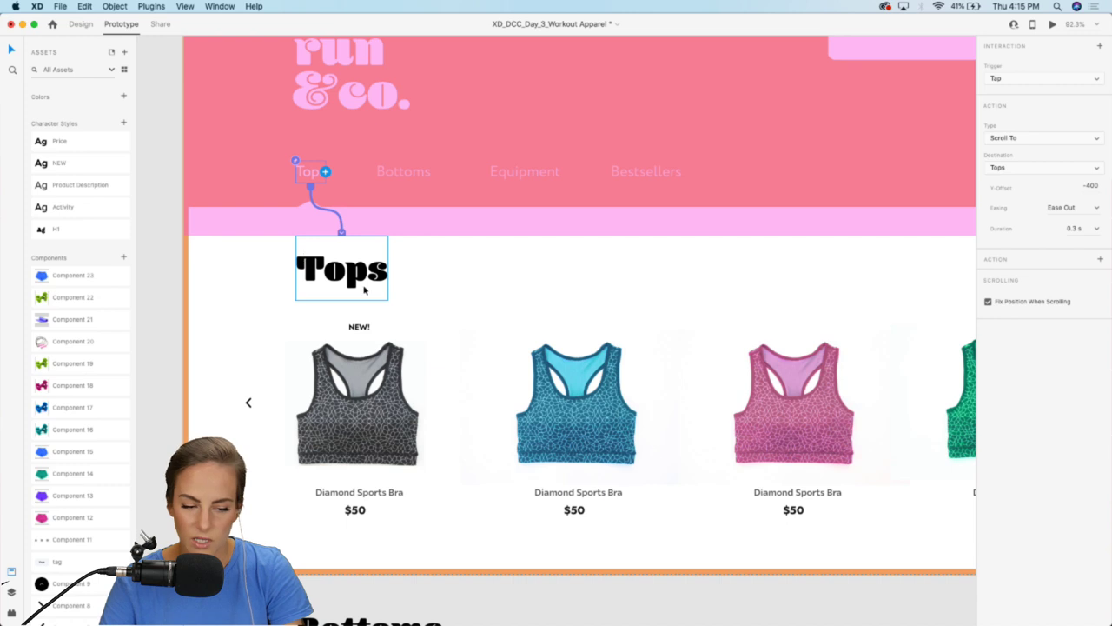
Step: Review the Tops link's trigger, action type and destination options without changing them
scroll(365, 289, "down", 5)
scroll(382, 281, "up", 2)
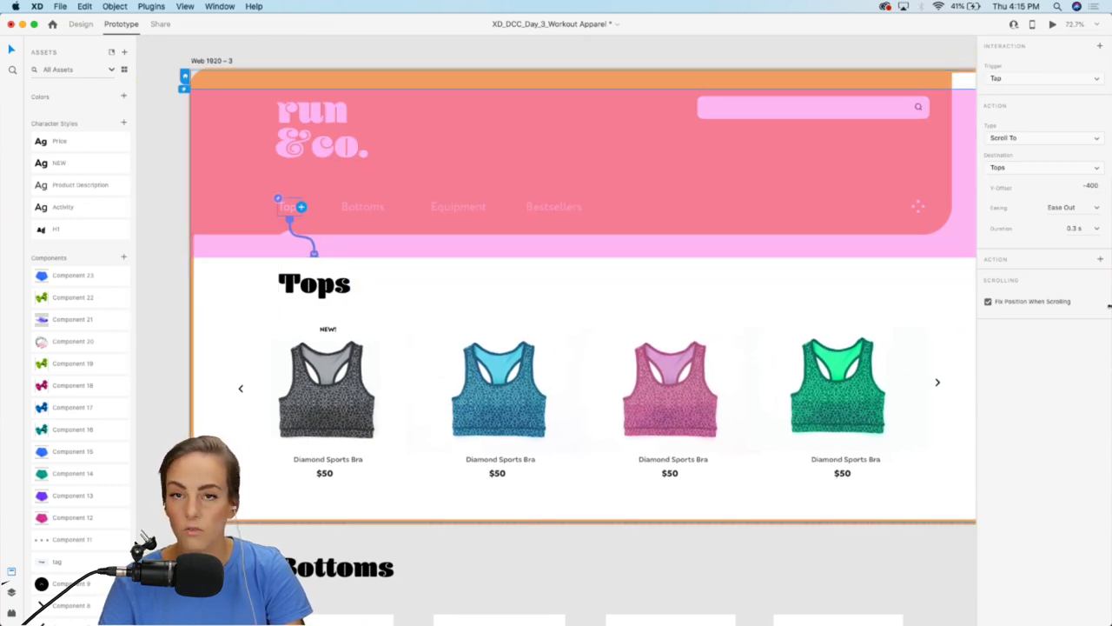
left_click(1007, 79)
left_click(1025, 79)
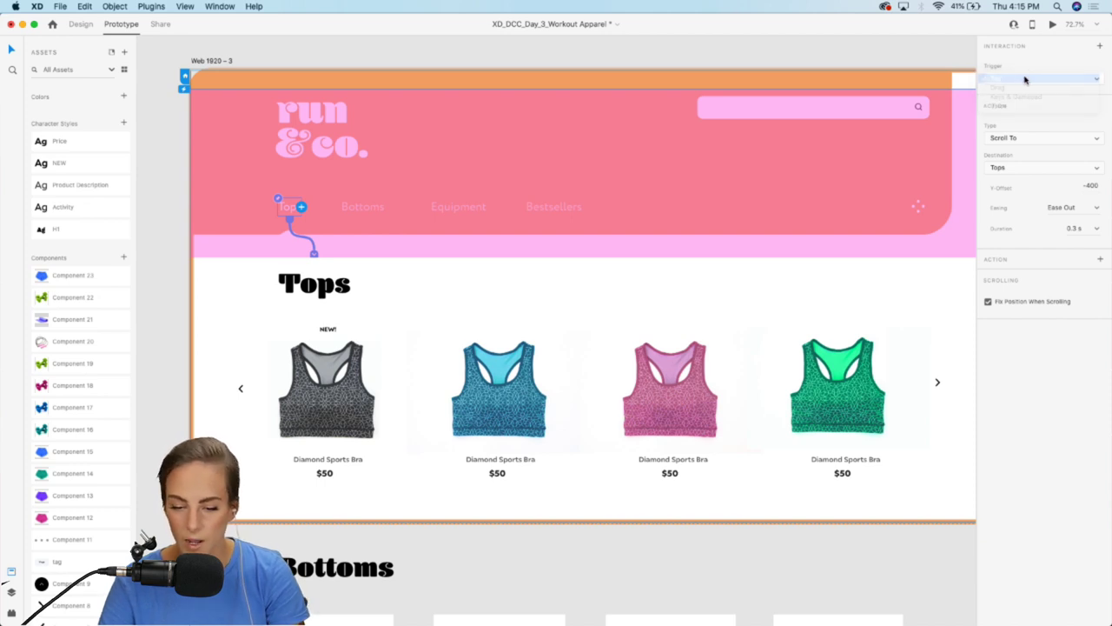
left_click(1004, 141)
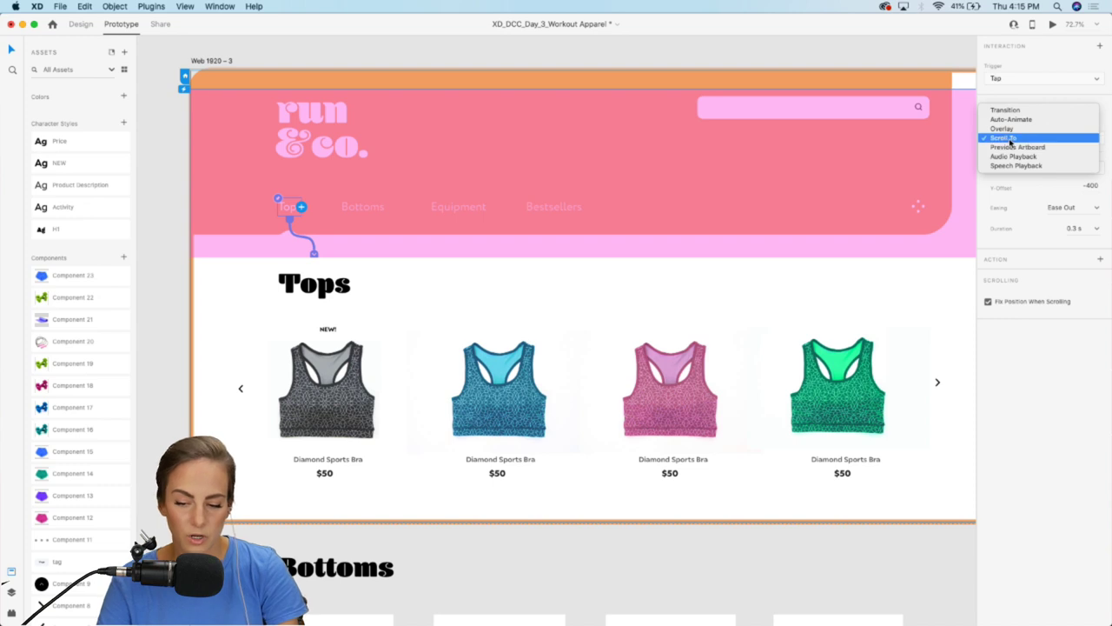
left_click(1021, 139)
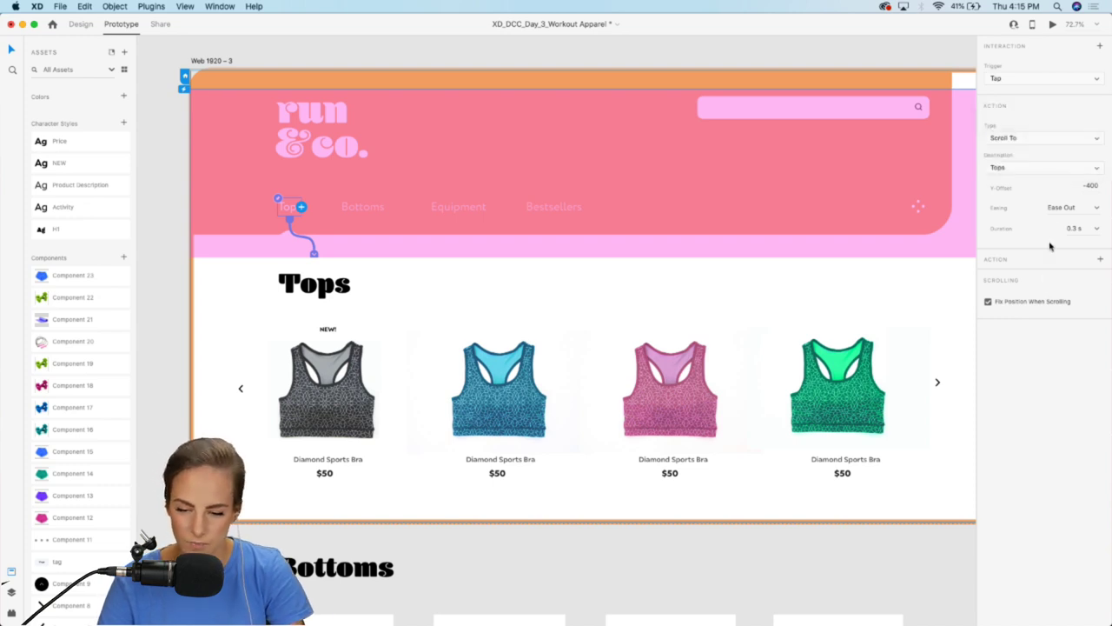
left_click(1021, 171)
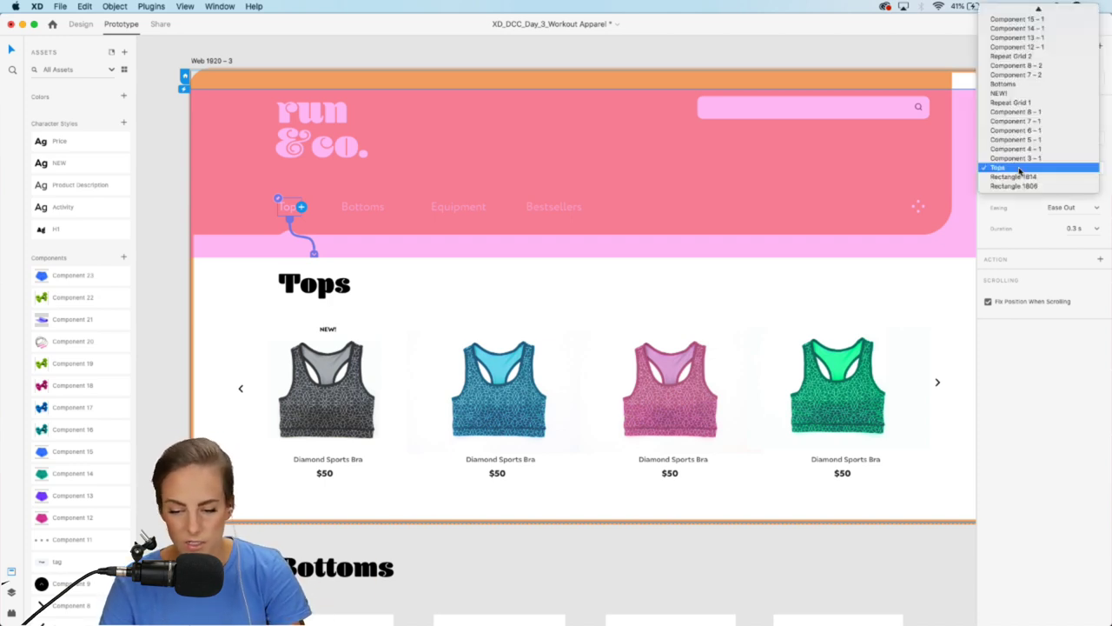
left_click(1054, 466)
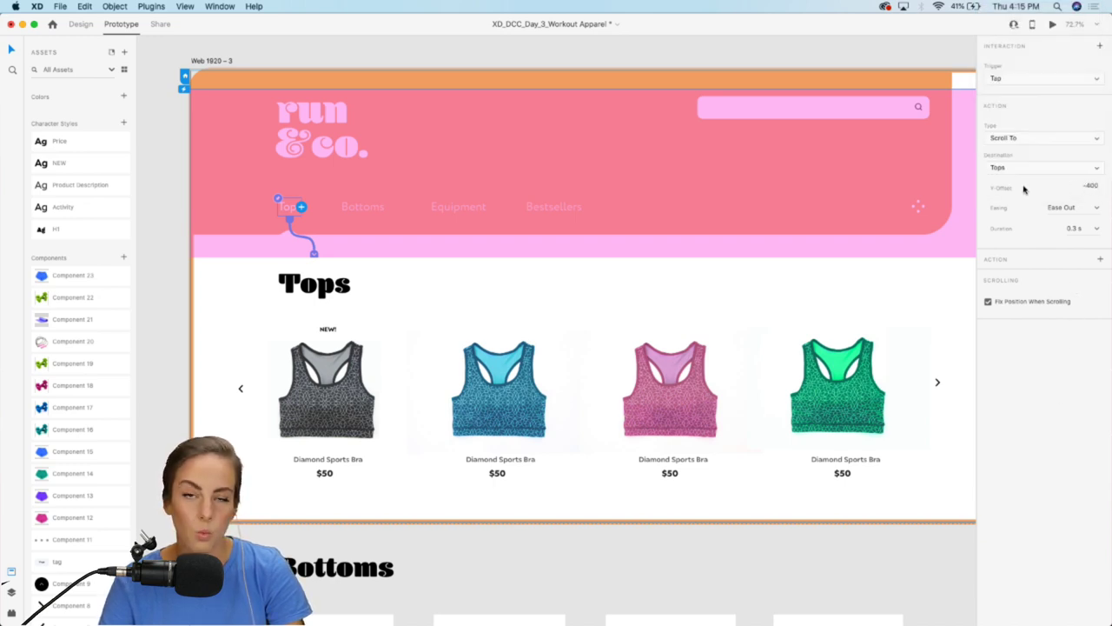
Step: Try a Y Offset of 0 for the Tops link's Scroll To interaction
left_click(1093, 185)
key("BackSpace")
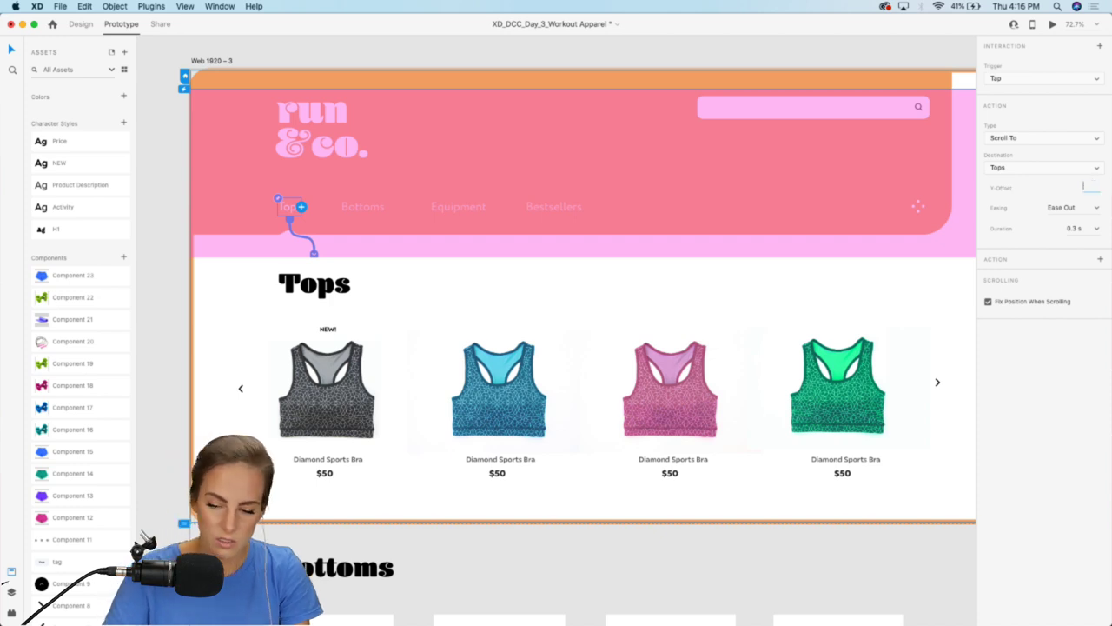
type("0")
key("Return")
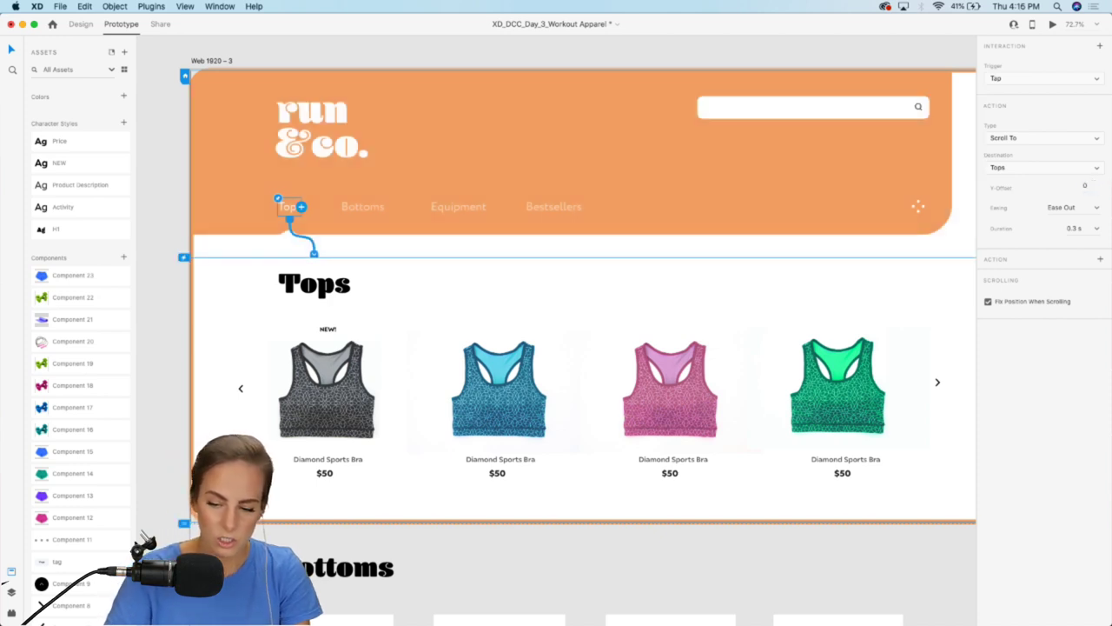
Step: Preview the page and test the Tops link from the Bestsellers section with the zero offset
left_click(1054, 26)
left_click(365, 230)
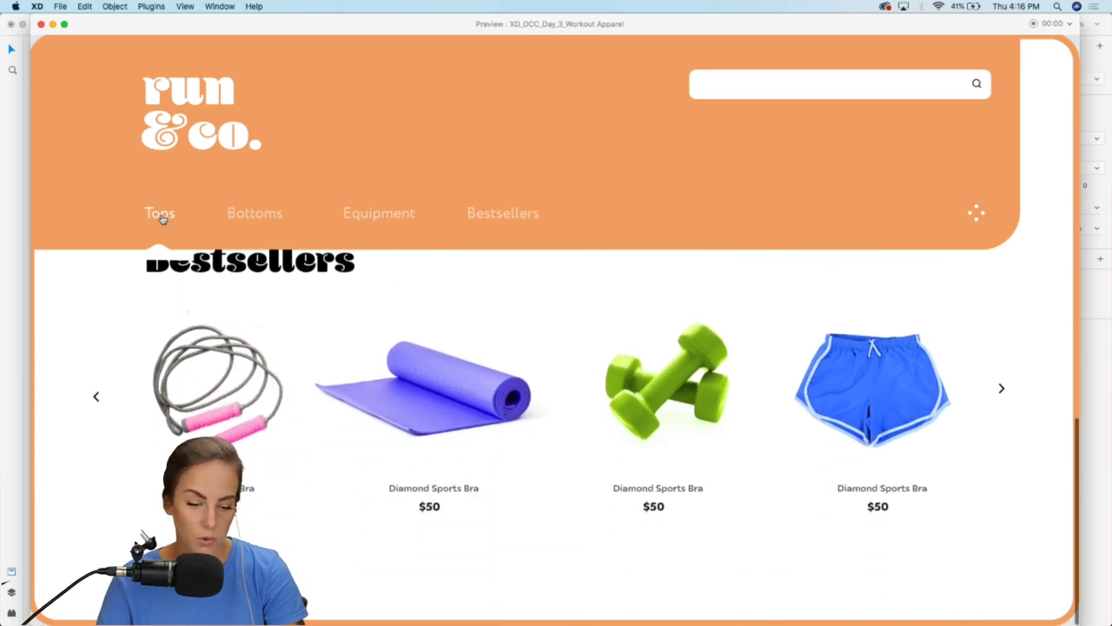
left_click(161, 217)
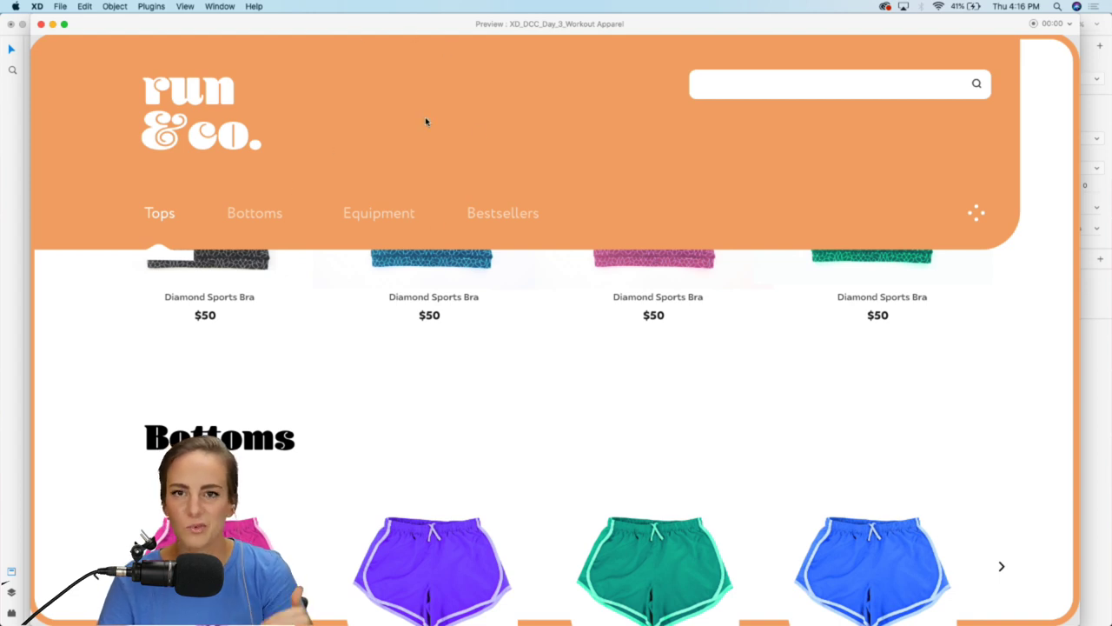
left_click(41, 24)
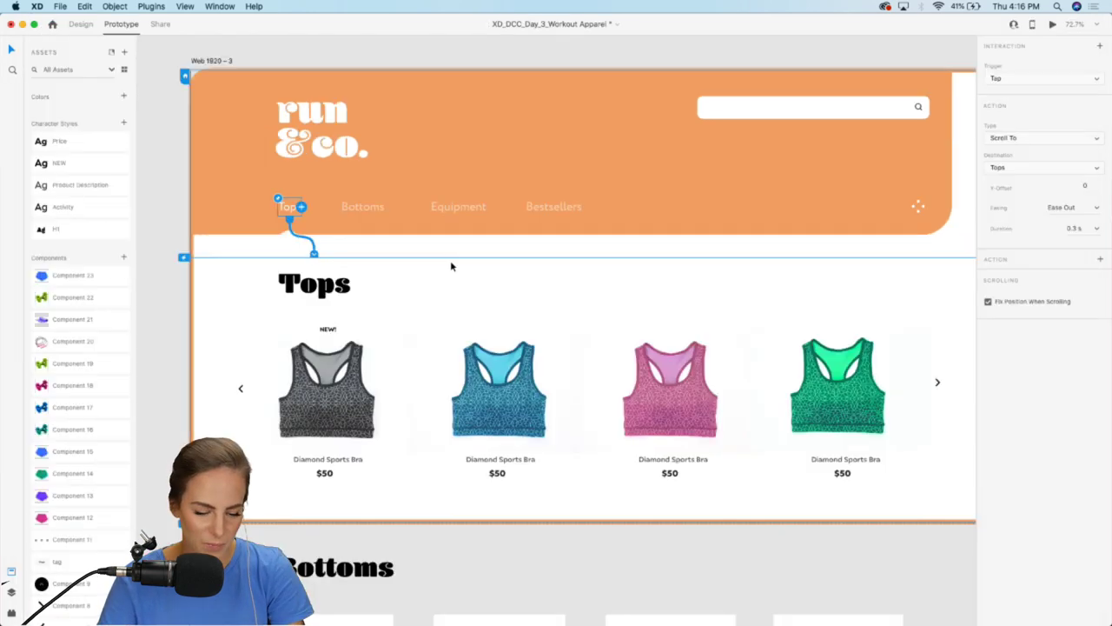
Step: Set the Tops link's Y Offset to -400 and test the link in the preview from the Bestsellers section
left_click(1090, 184)
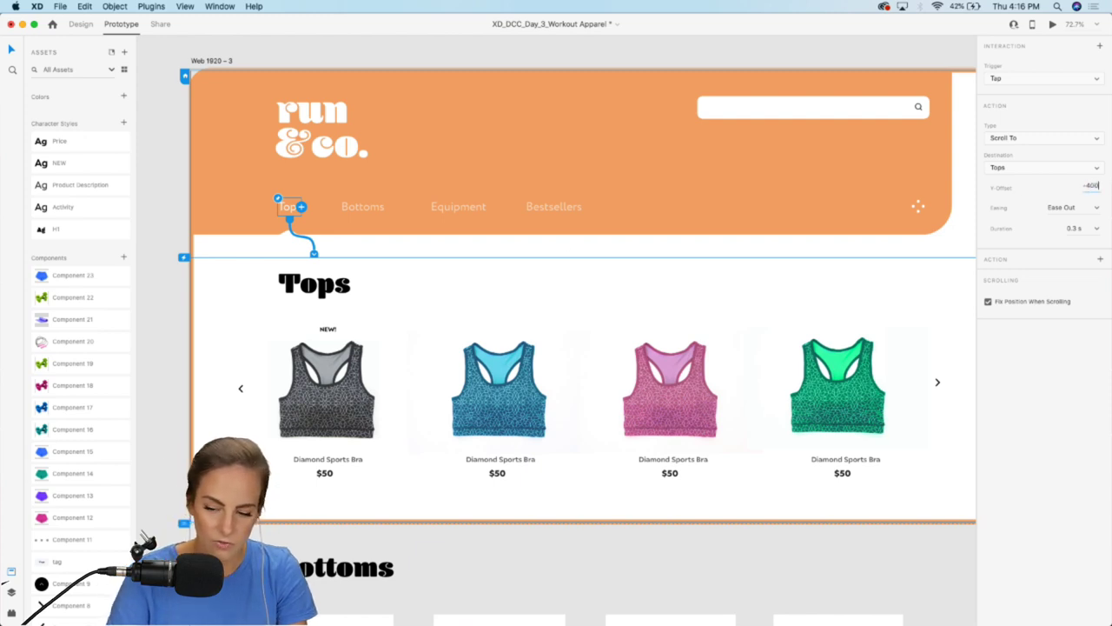
key("Return")
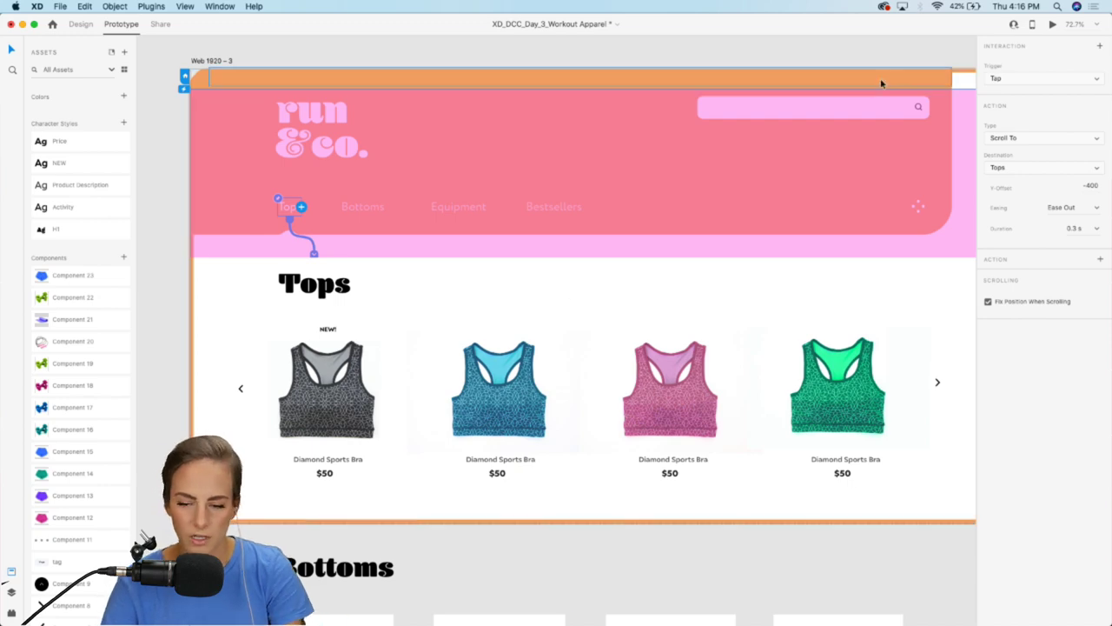
left_click(1052, 24)
scroll(569, 234, "down", 10)
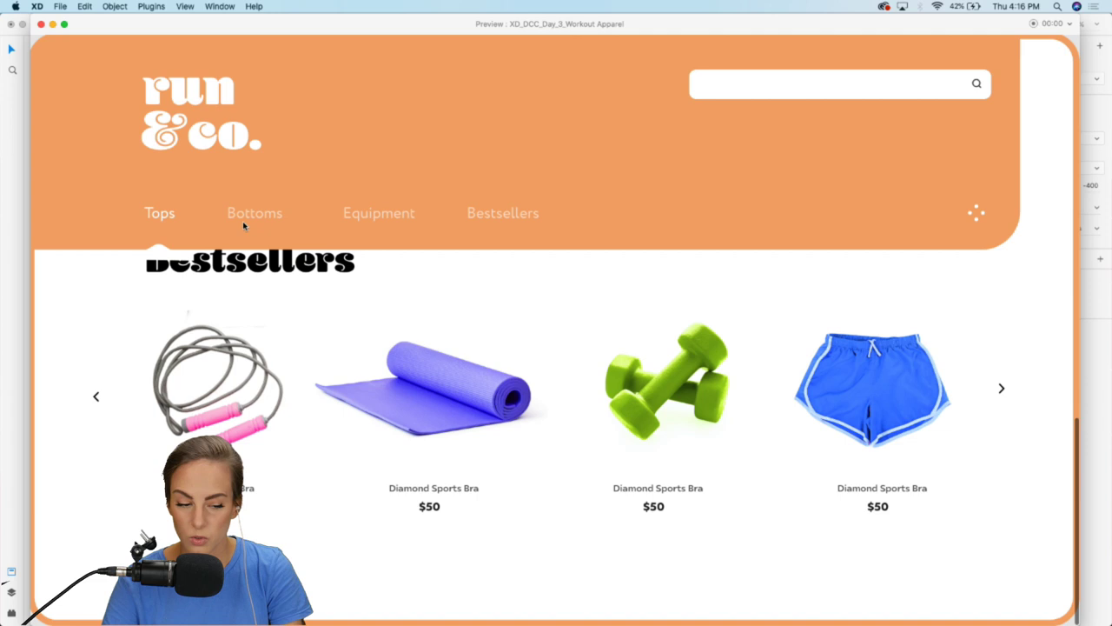
left_click(165, 219)
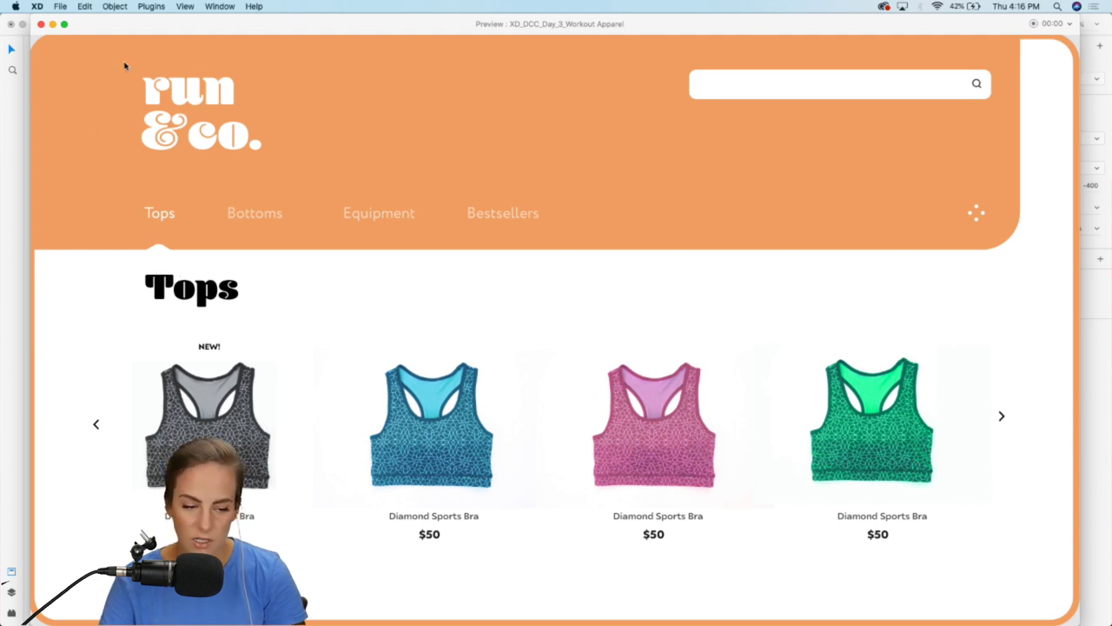
left_click(41, 24)
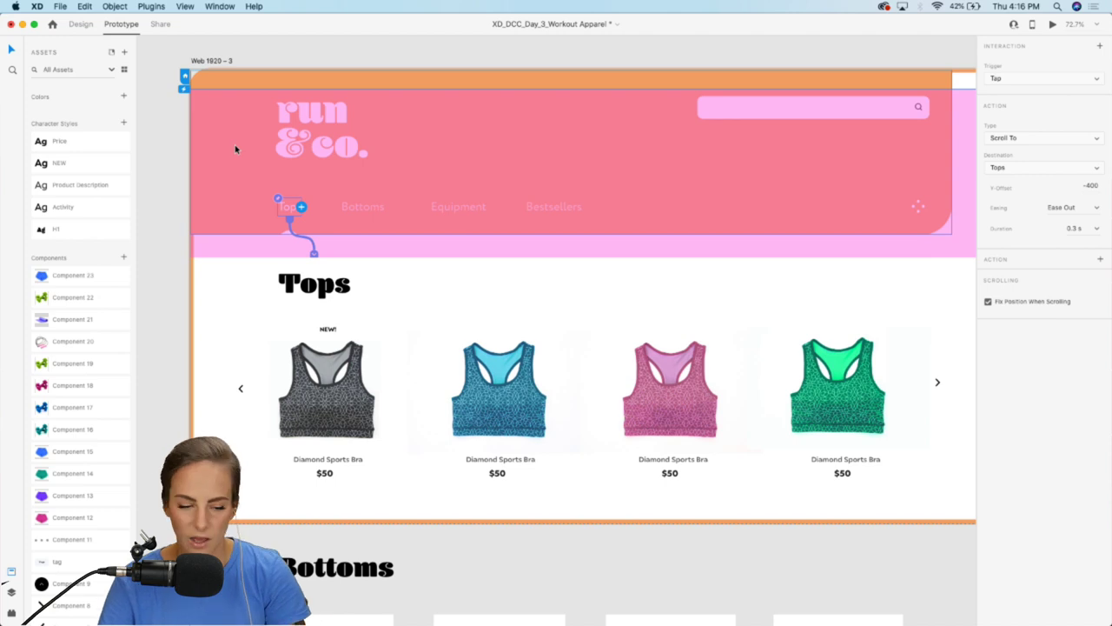
left_click(597, 41)
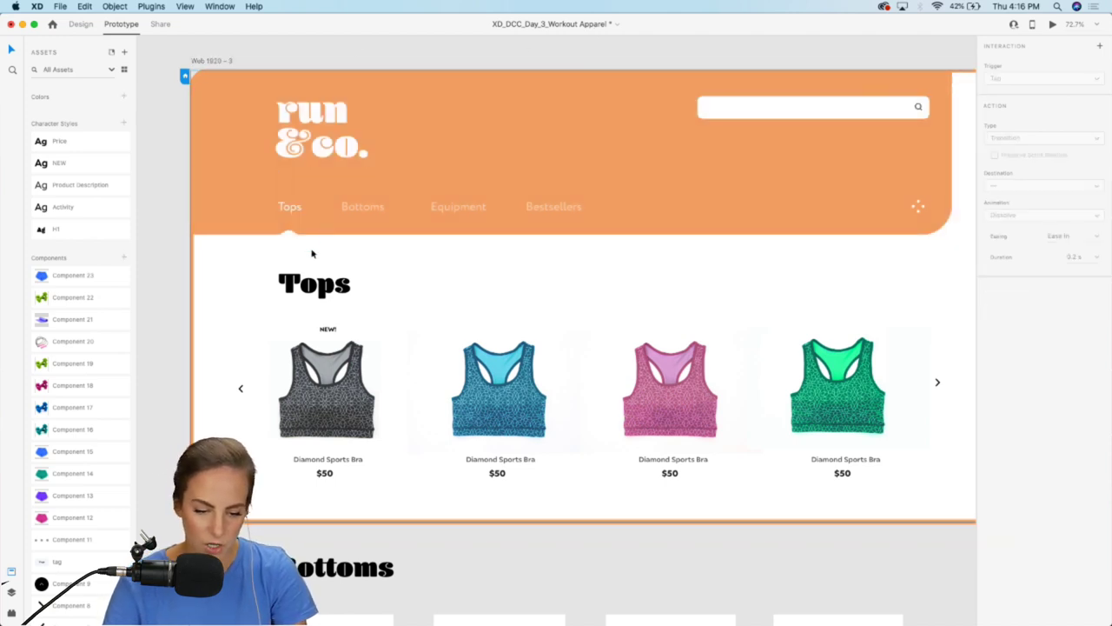
Step: Wire the Bottoms navigation link to the Bottoms heading as a Scroll To interaction with a -400 Y Offset
scroll(312, 253, "down", 1)
scroll(312, 253, "down", 2)
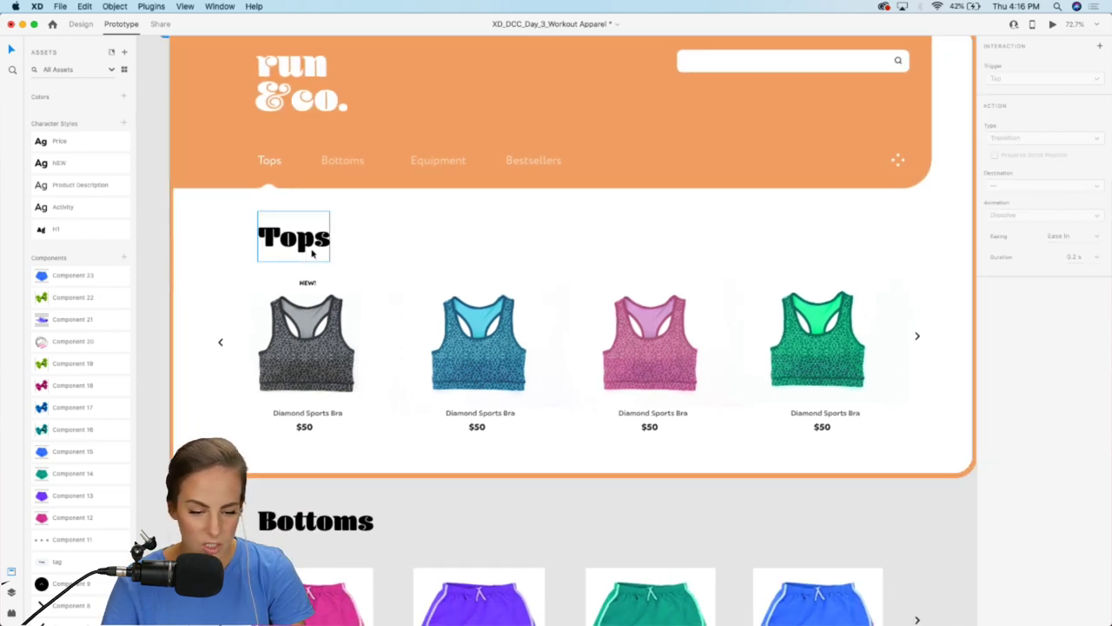
double_click(343, 160)
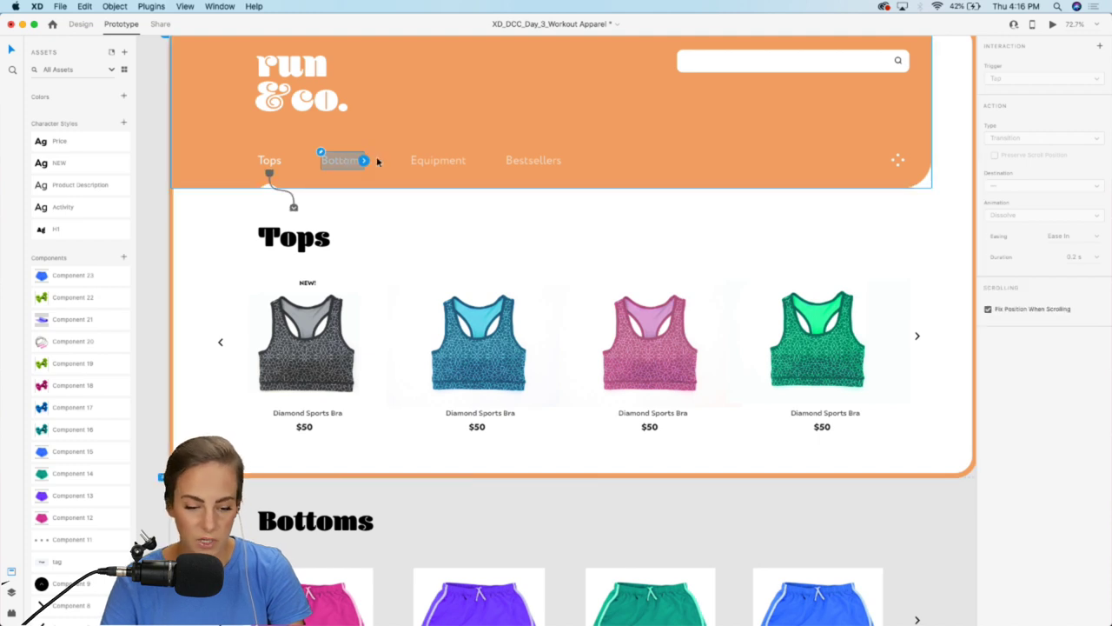
scroll(377, 161, "down", 3)
left_click_drag(372, 94, 353, 452)
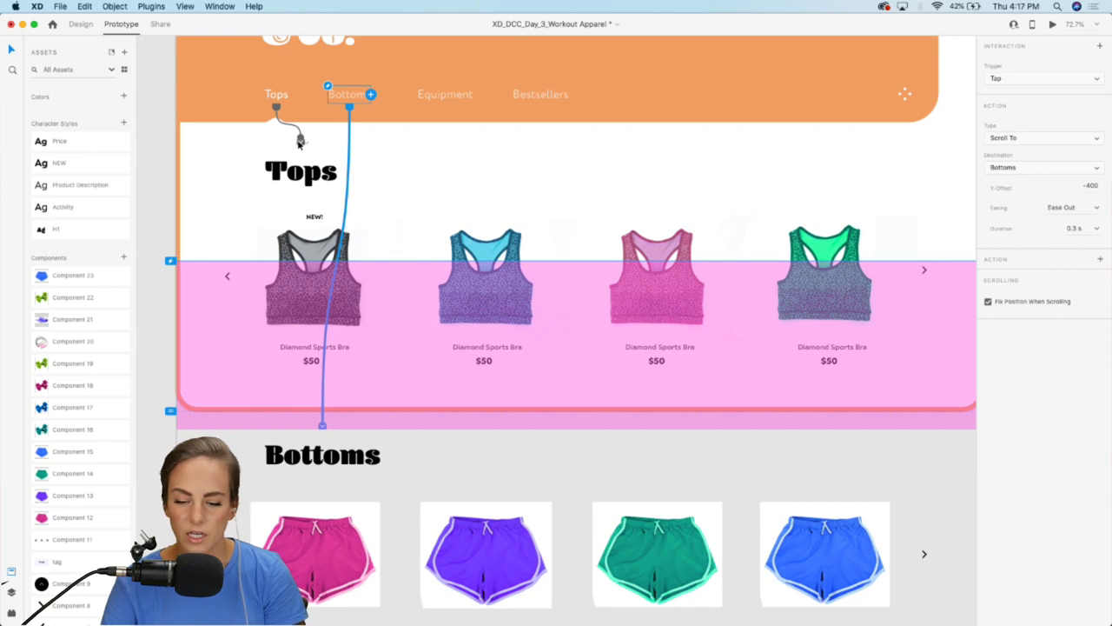
Step: Preview the page, test the Bottoms link from the Bestsellers section and close the preview
left_click(1055, 26)
scroll(469, 388, "down", 15)
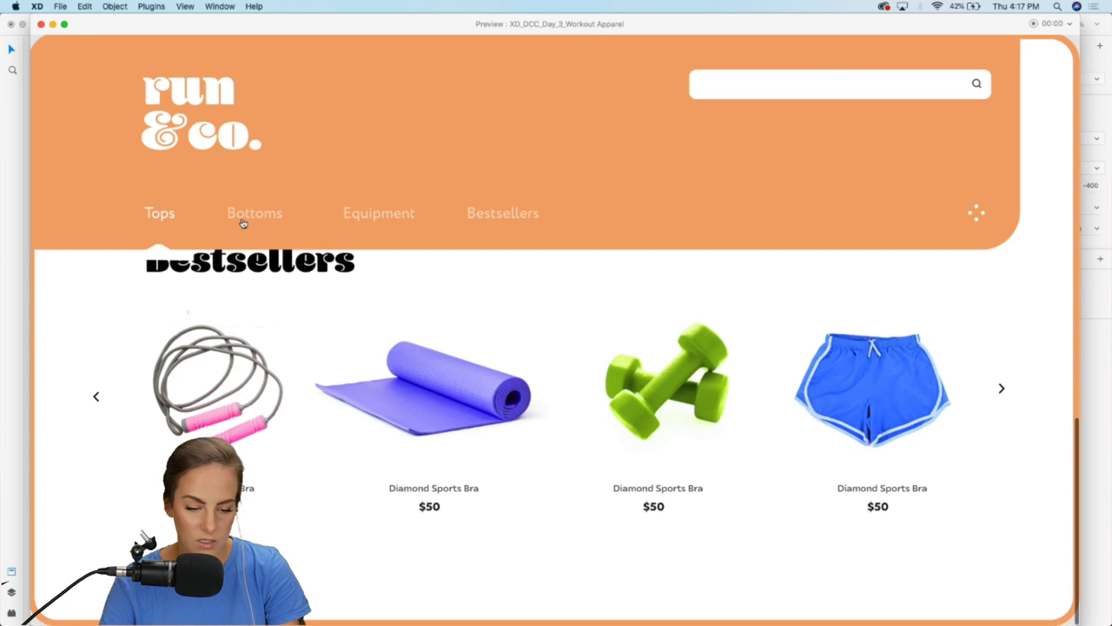
left_click(243, 224)
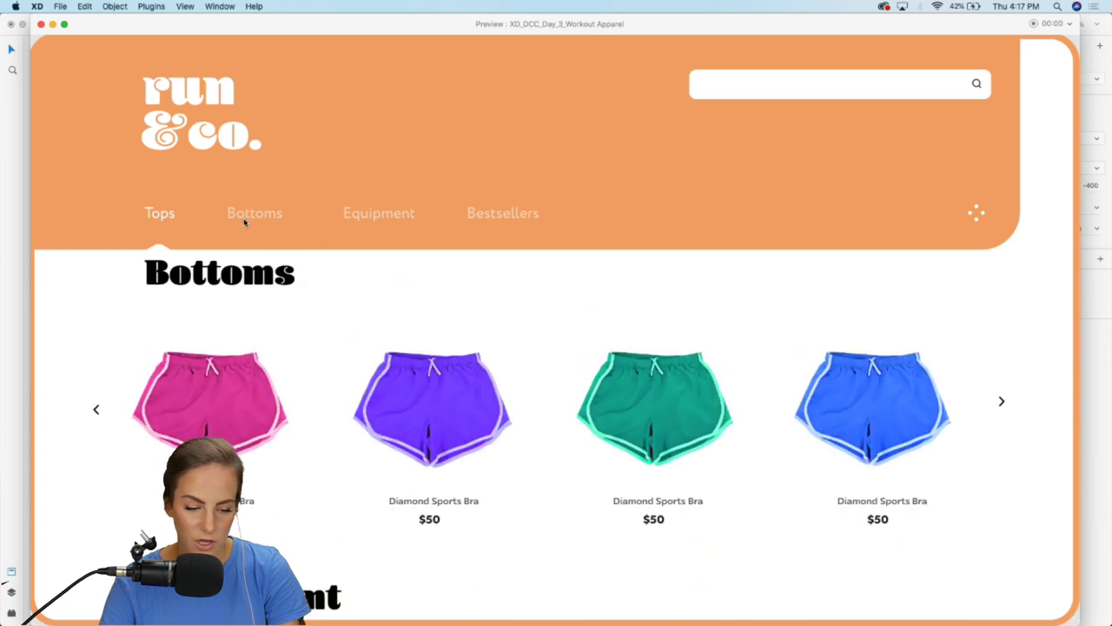
left_click(41, 25)
Step: Wire the Equipment navigation link to the Equipment heading as a Scroll To interaction with a -400 Y Offset
left_click(440, 92)
scroll(439, 95, "down", 2)
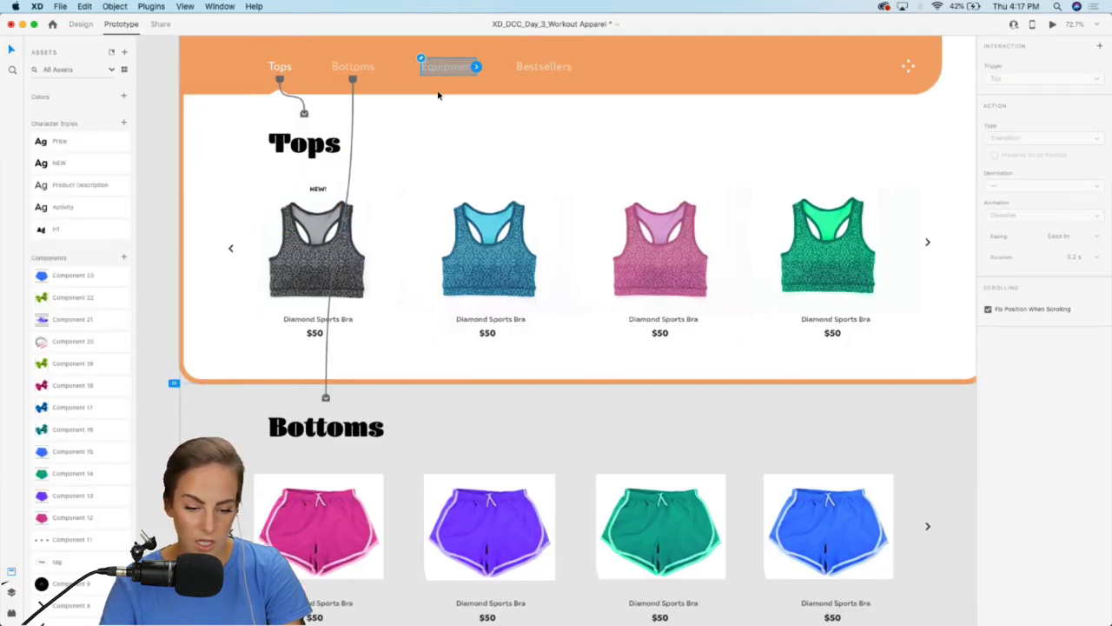
left_click_drag(476, 67, 422, 467)
Step: Wire the Bestsellers navigation link to the Bestsellers heading as a Scroll To interaction with a -400 Y Offset
scroll(518, 278, "up", 4)
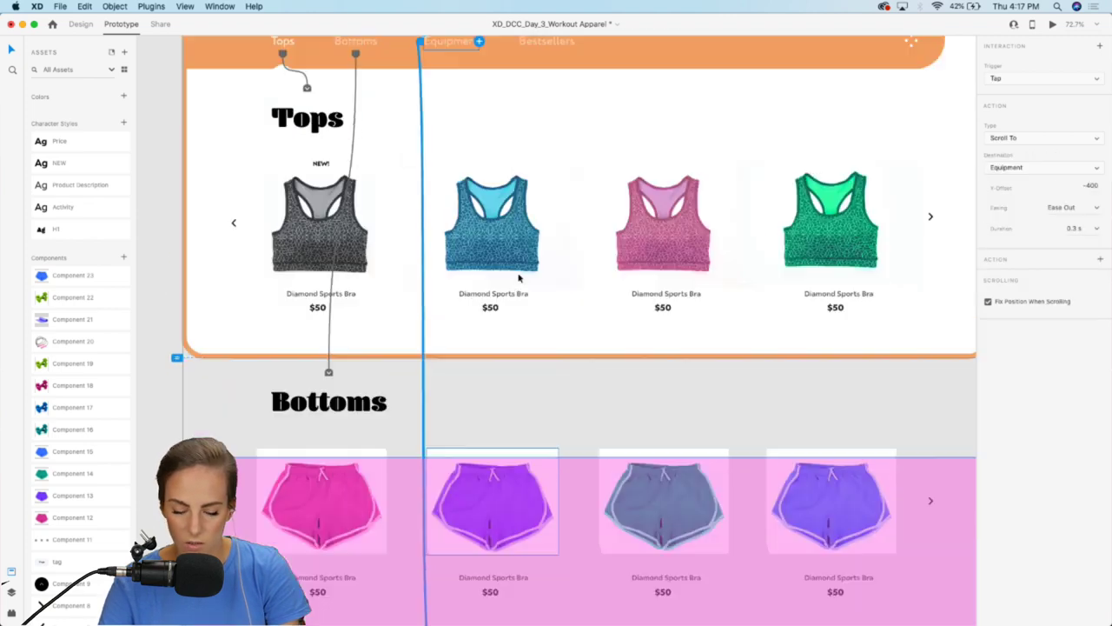
scroll(519, 278, "up", 2)
left_click(576, 120)
left_click_drag(576, 119, 434, 406)
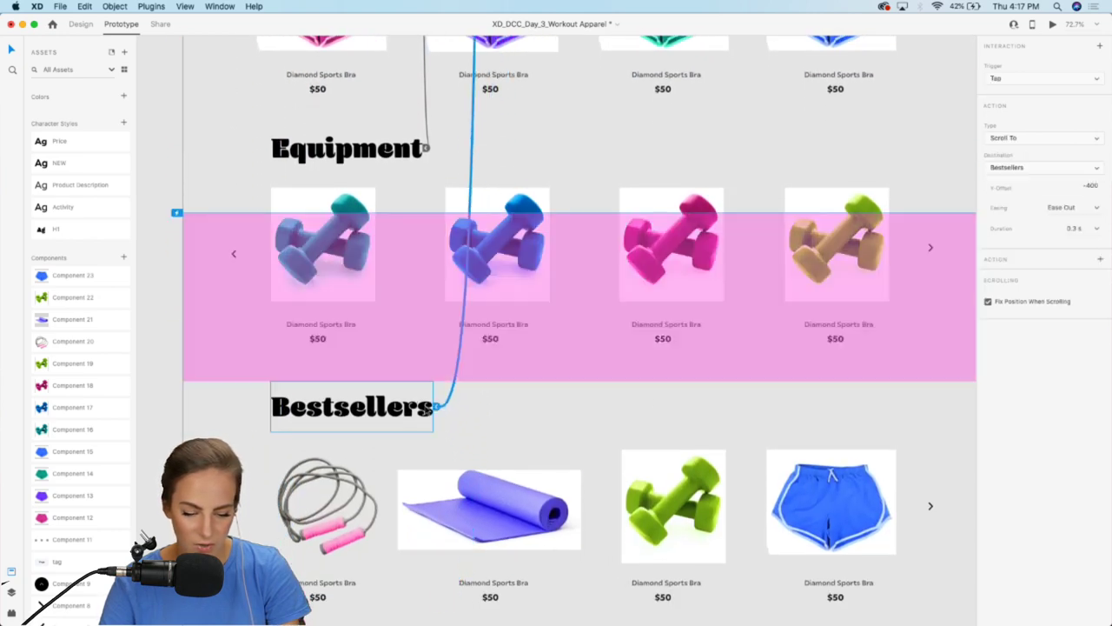
Step: Preview the page and test the Bestsellers, Equipment, Bottoms and Tops links in turn
left_click(1053, 24)
left_click(502, 218)
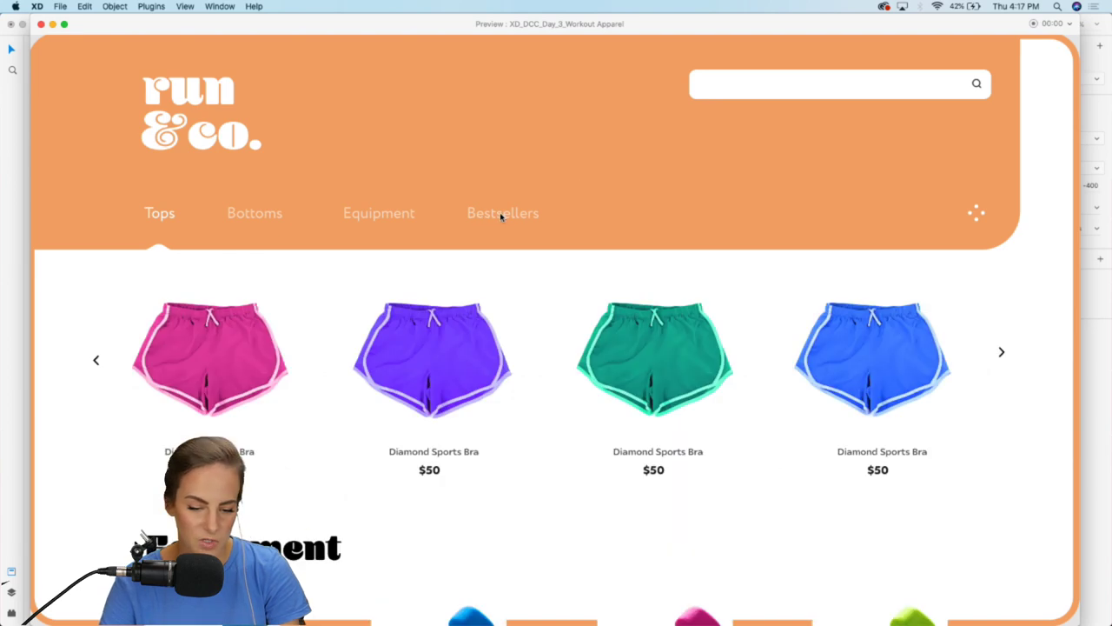
left_click(400, 217)
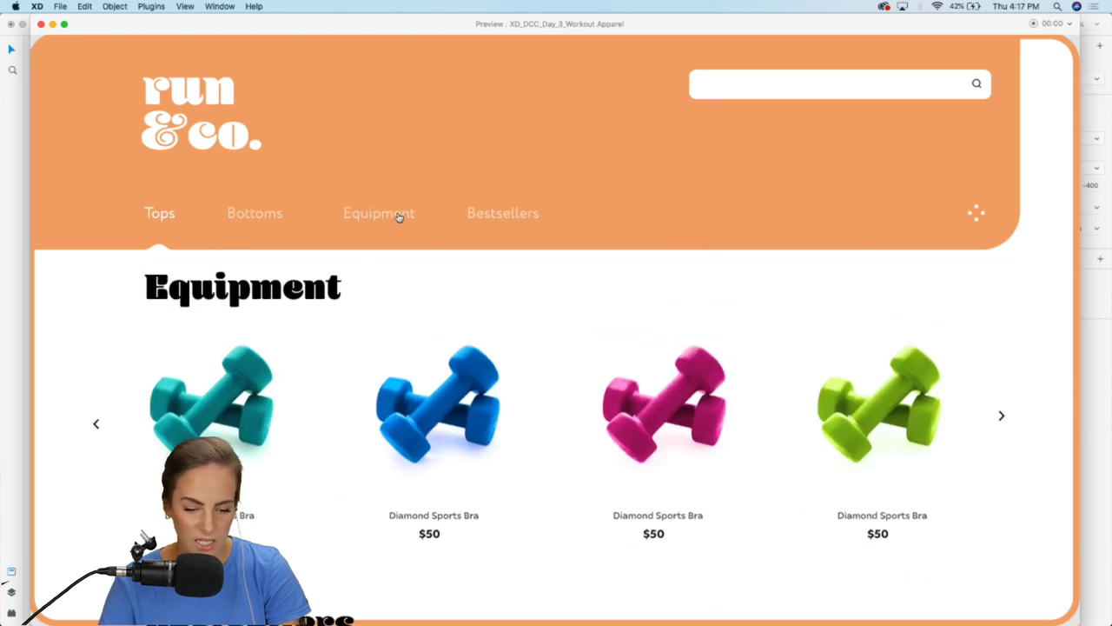
left_click(269, 217)
left_click(170, 218)
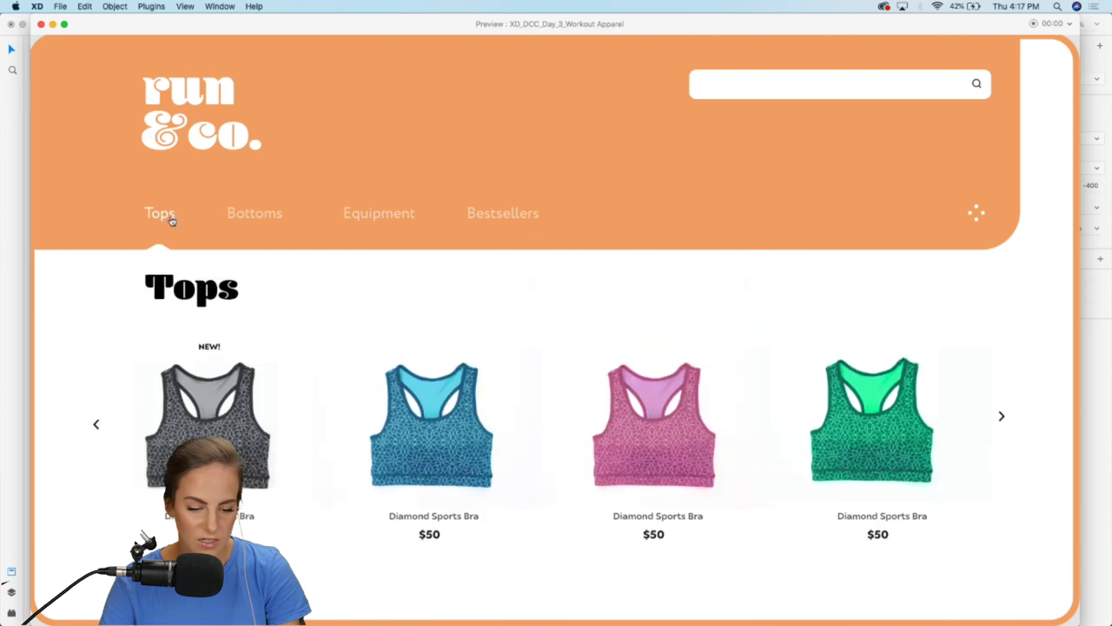
Step: Place the black up-arrow component in the Tops section's lower-right corner with Fix Position When Scrolling enabled, and preview the page
left_click(39, 25)
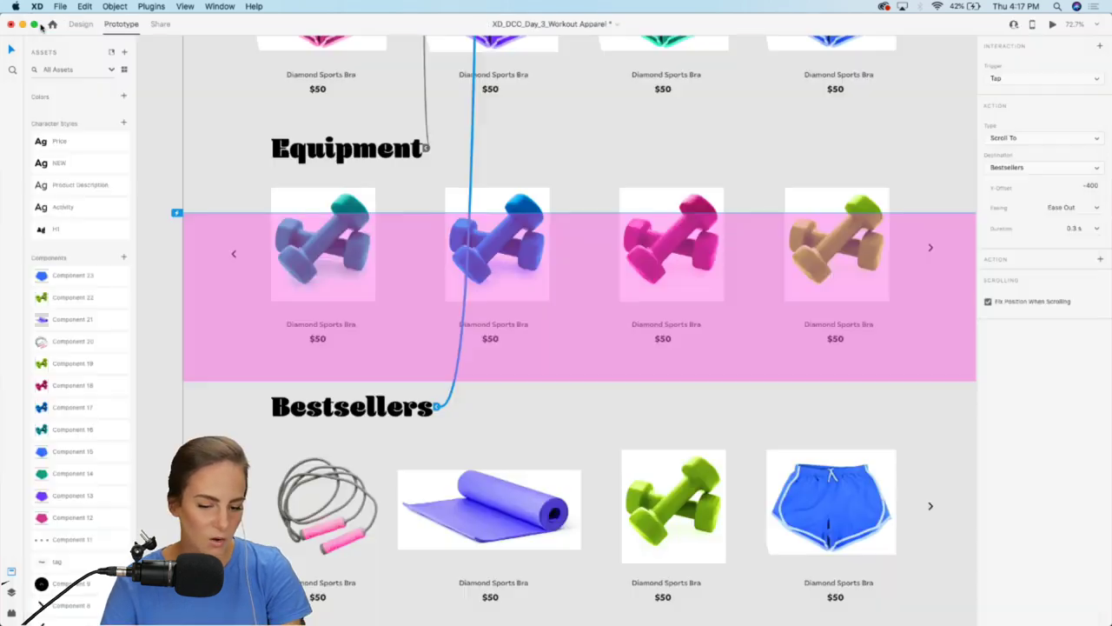
scroll(699, 248, "up", 10)
left_click(836, 252)
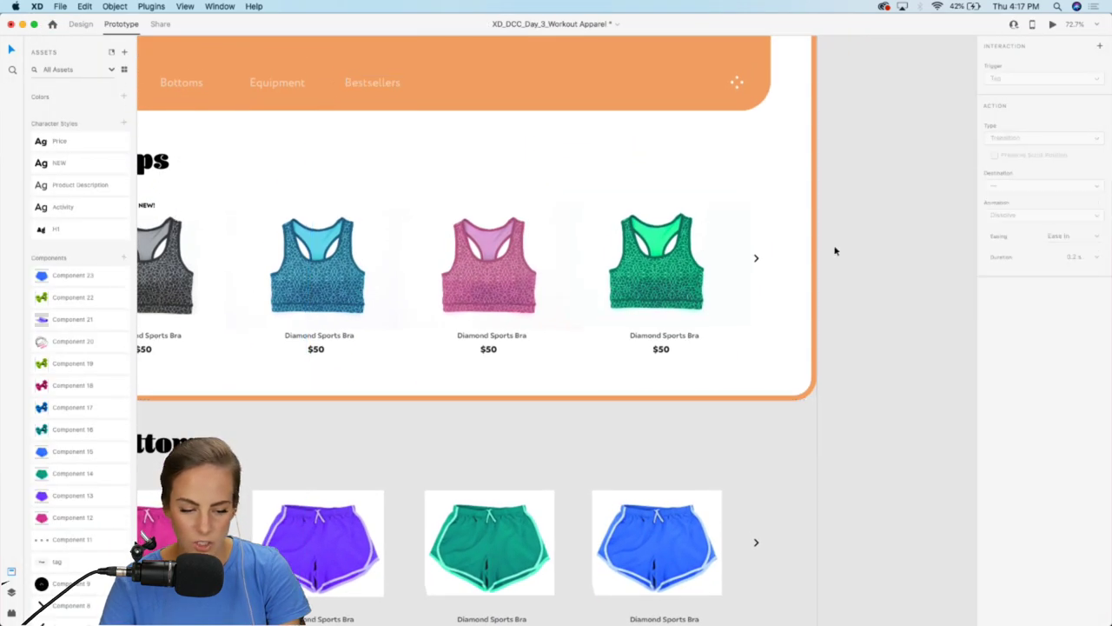
left_click(84, 25)
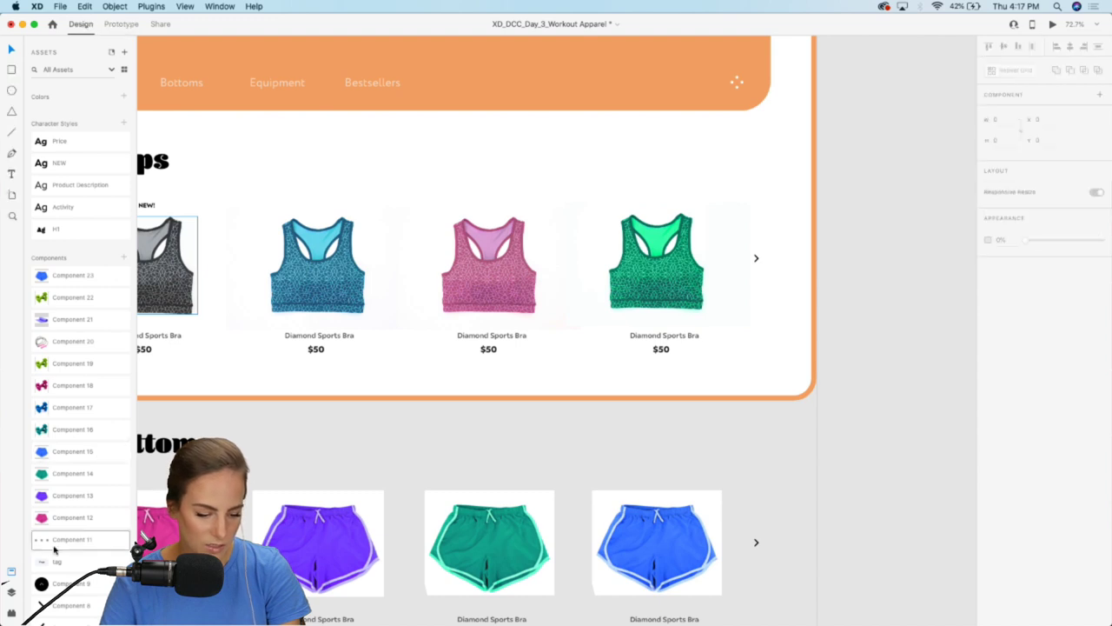
left_click_drag(60, 584, 752, 352)
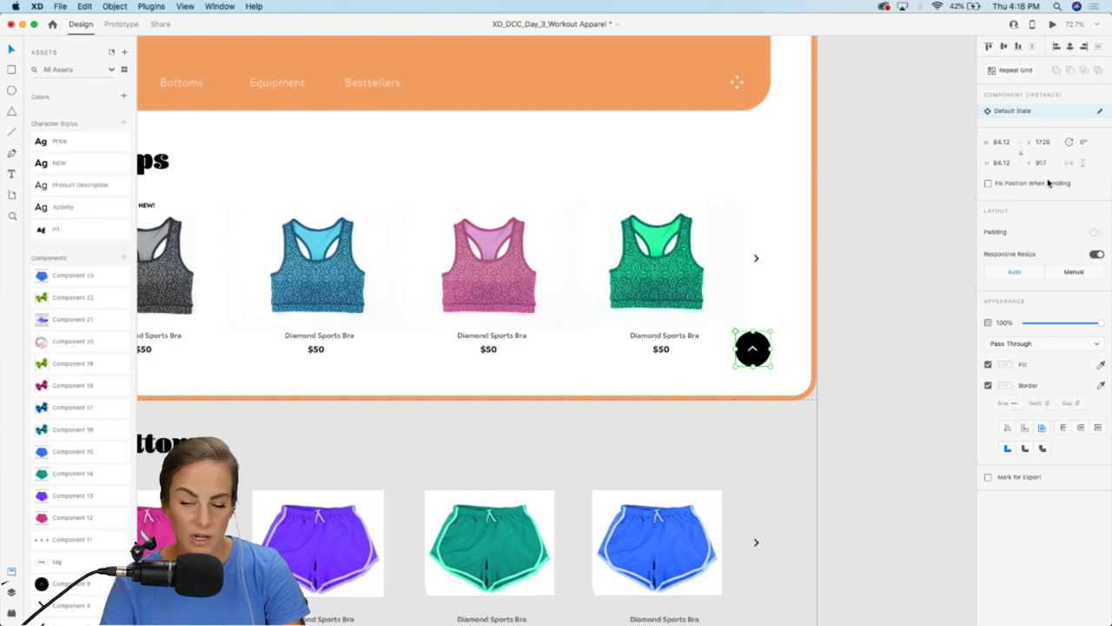
left_click(989, 184)
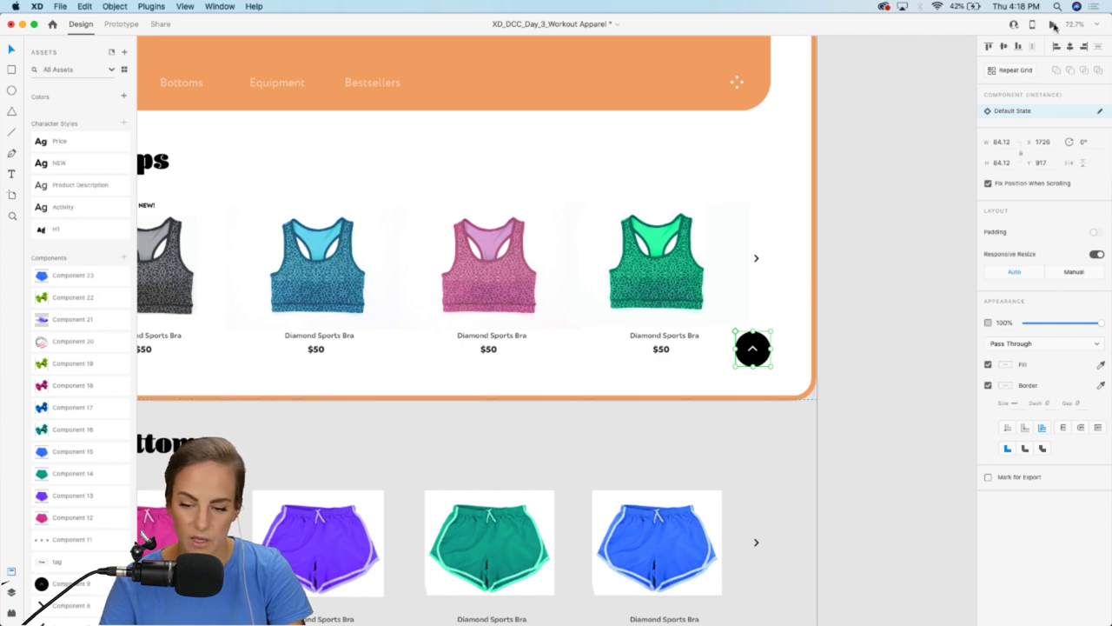
left_click(1052, 24)
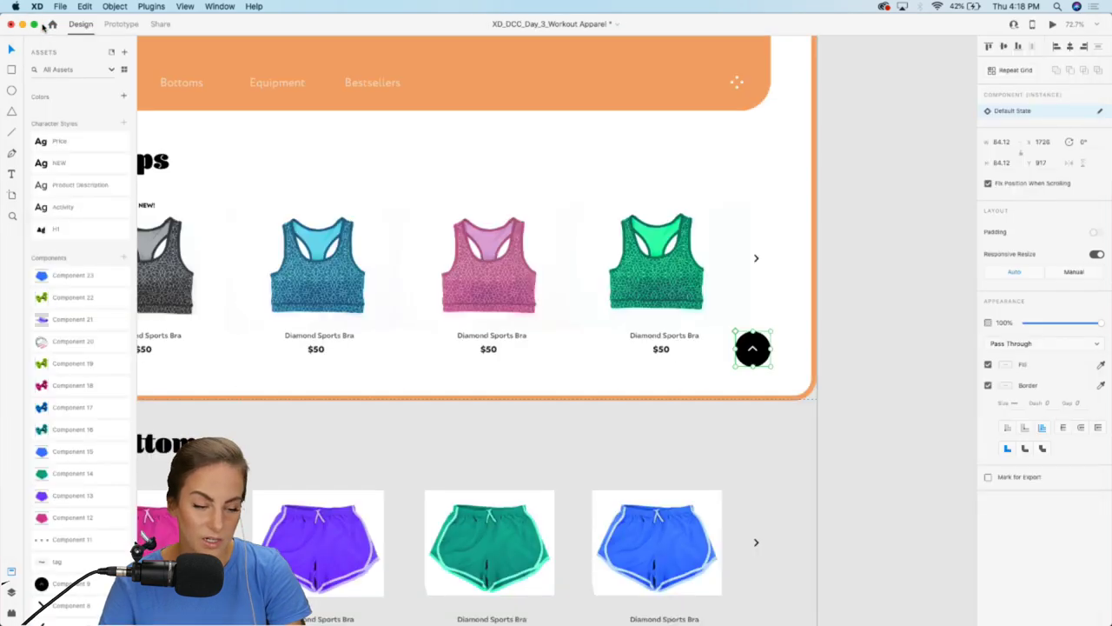
left_click(41, 24)
Step: Wire the black up-arrow button to the Tops heading as a Scroll To interaction with a -400 Y Offset
left_click(122, 25)
scroll(634, 360, "left", 5)
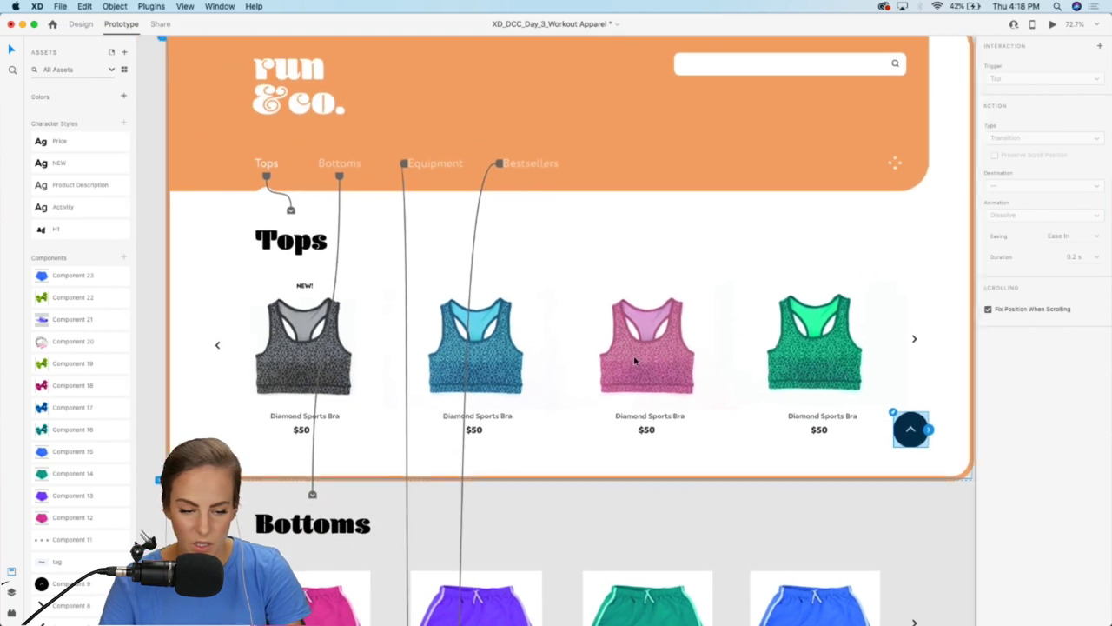
left_click_drag(941, 440, 323, 249)
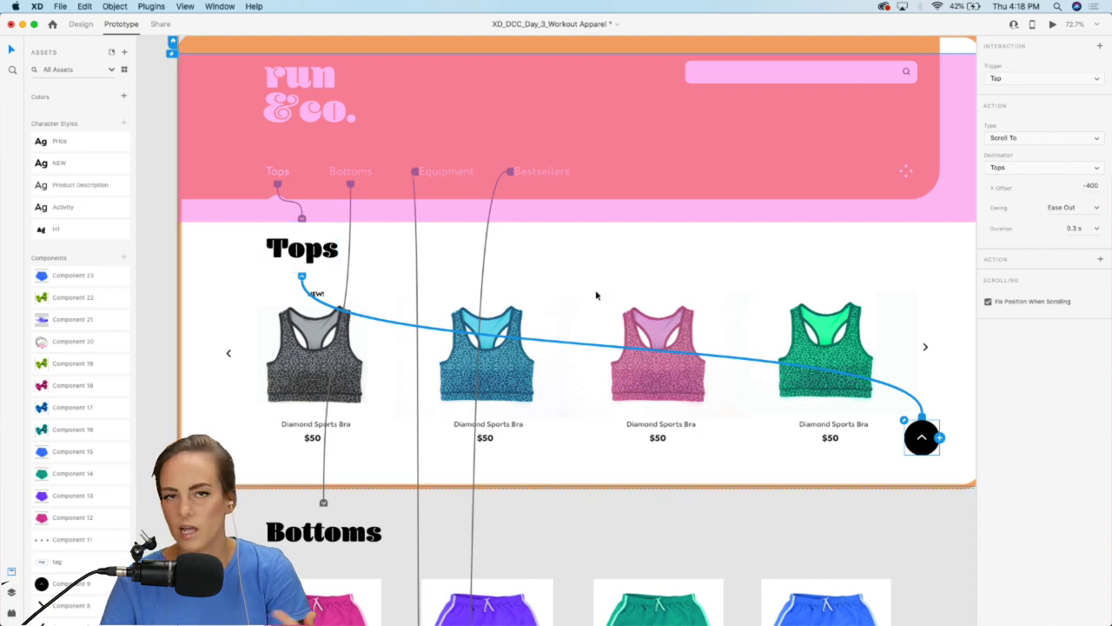
scroll(759, 244, "right", 2)
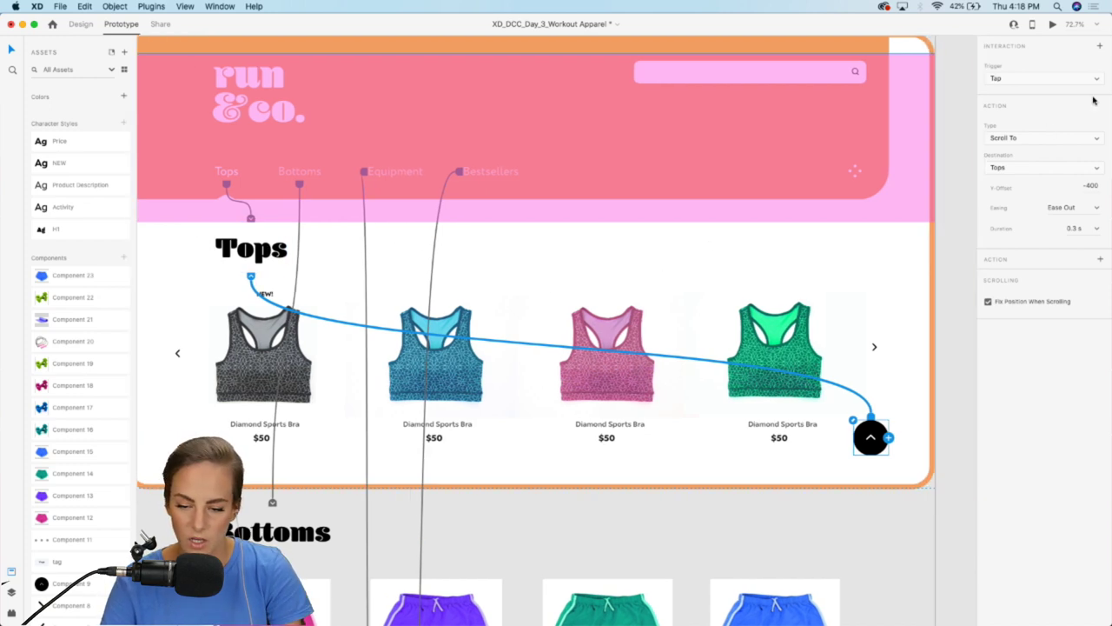
Step: Preview the page, test the up-arrow button from the Bestsellers section and close the preview
left_click(1052, 25)
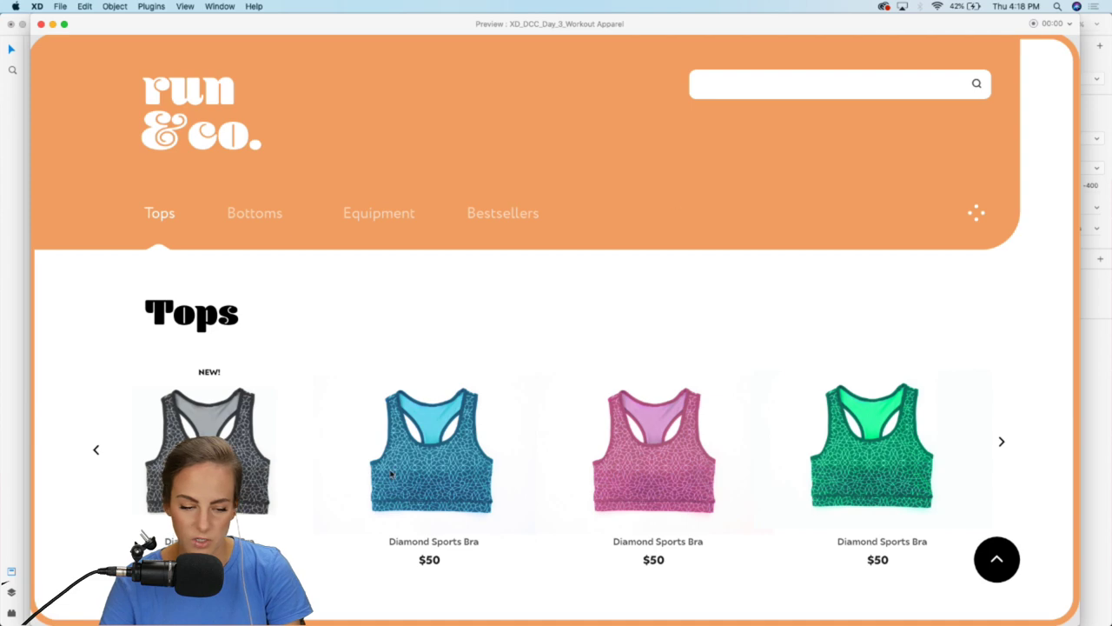
scroll(391, 474, "down", 10)
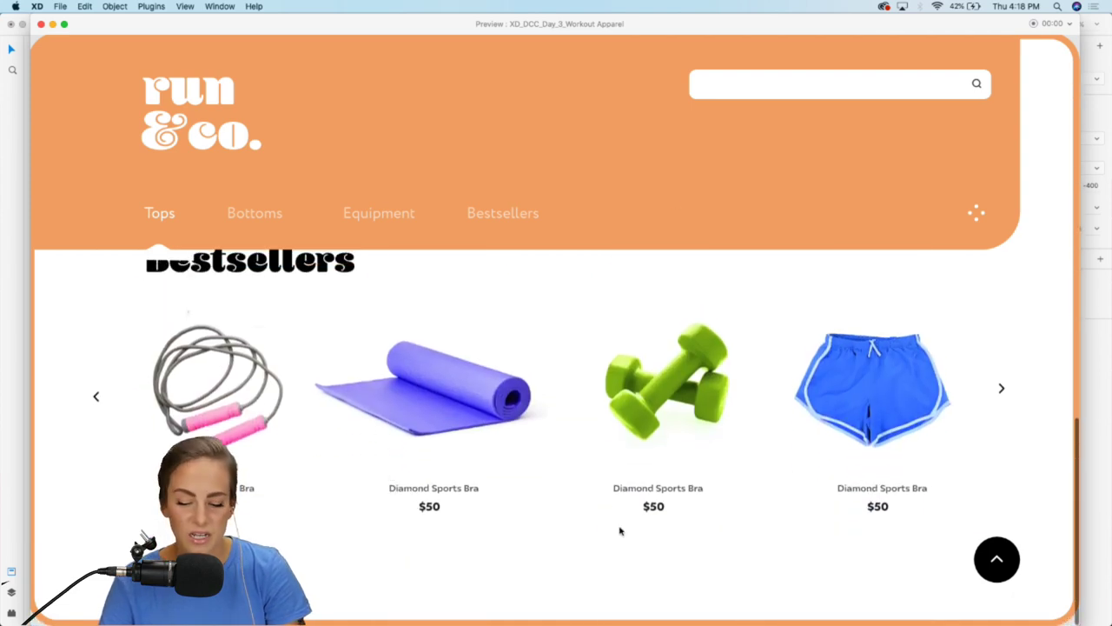
left_click(996, 561)
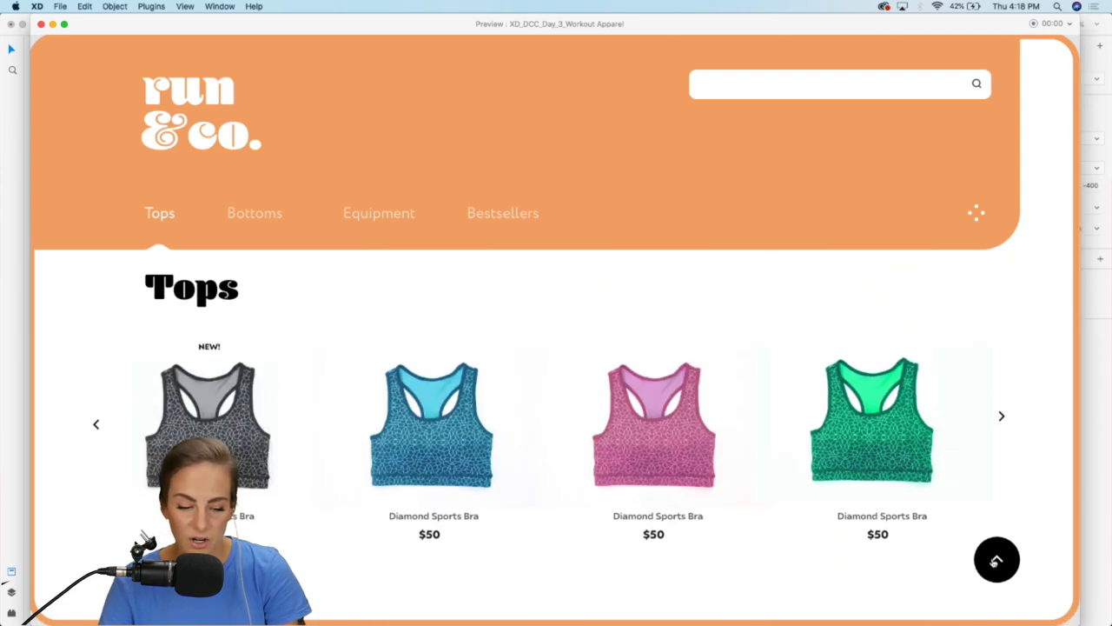
left_click(41, 26)
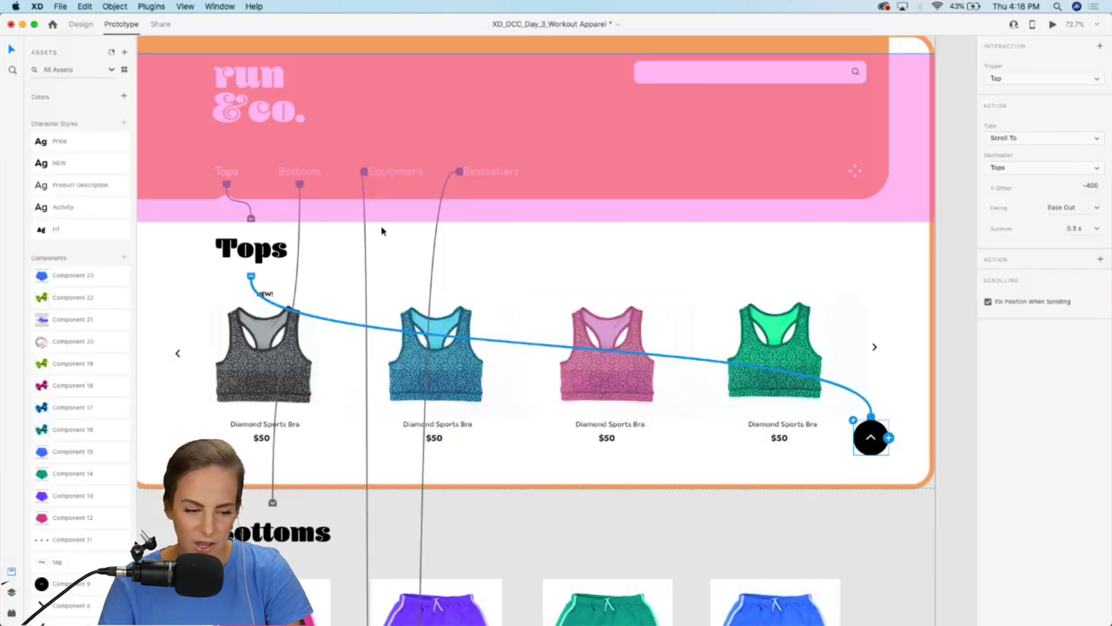
left_click(944, 341)
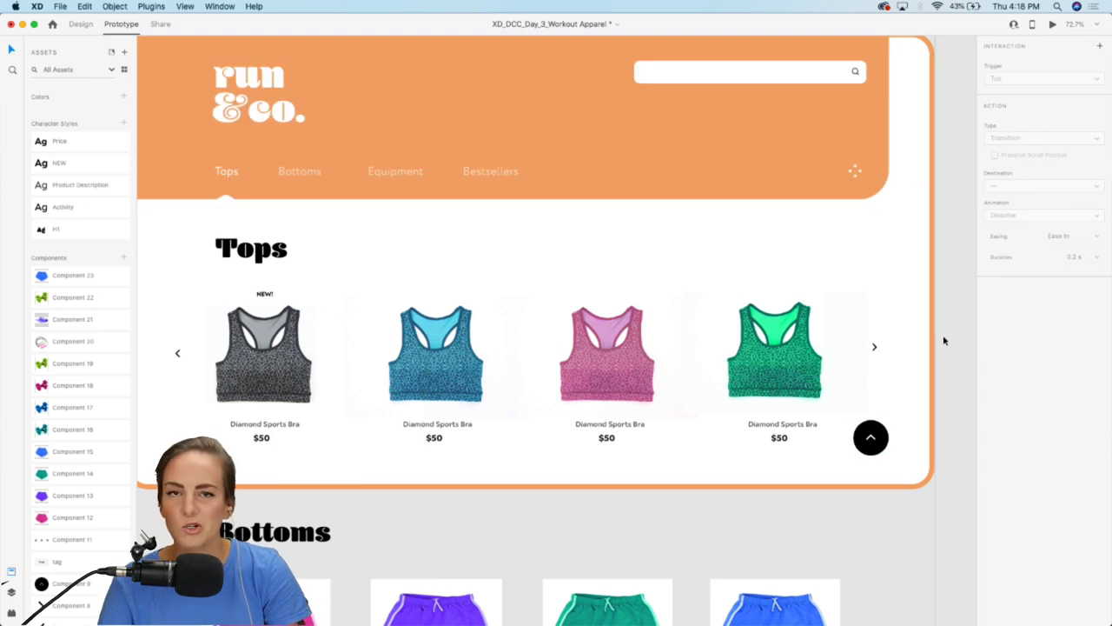
Step: Save the workout apparel document
scroll(944, 340, "left", 5)
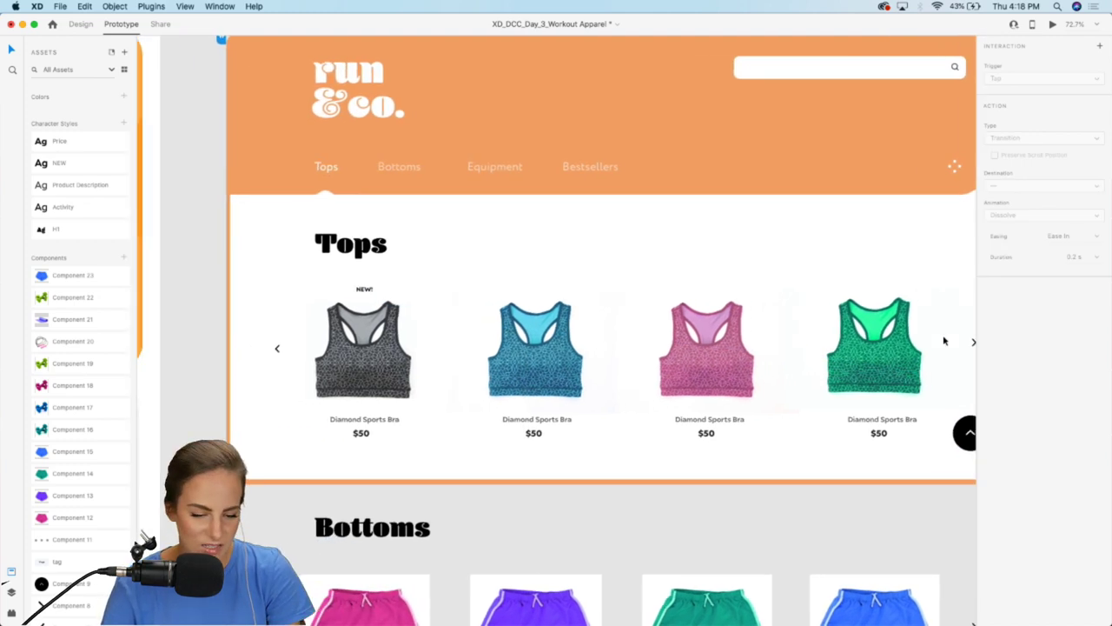
scroll(547, 273, "down", 2)
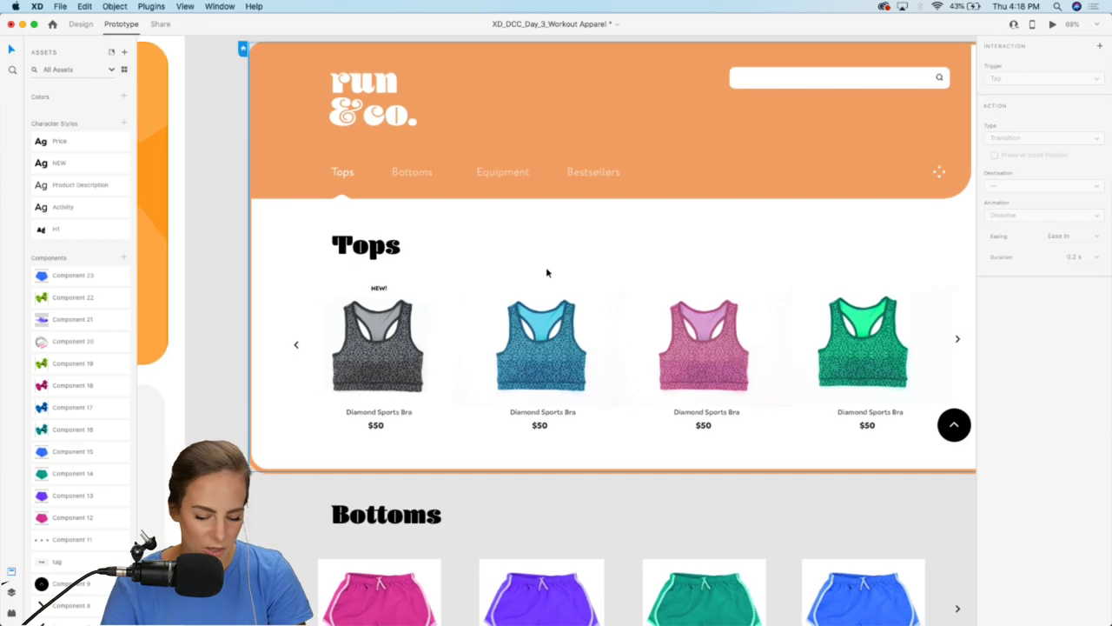
key("super+s")
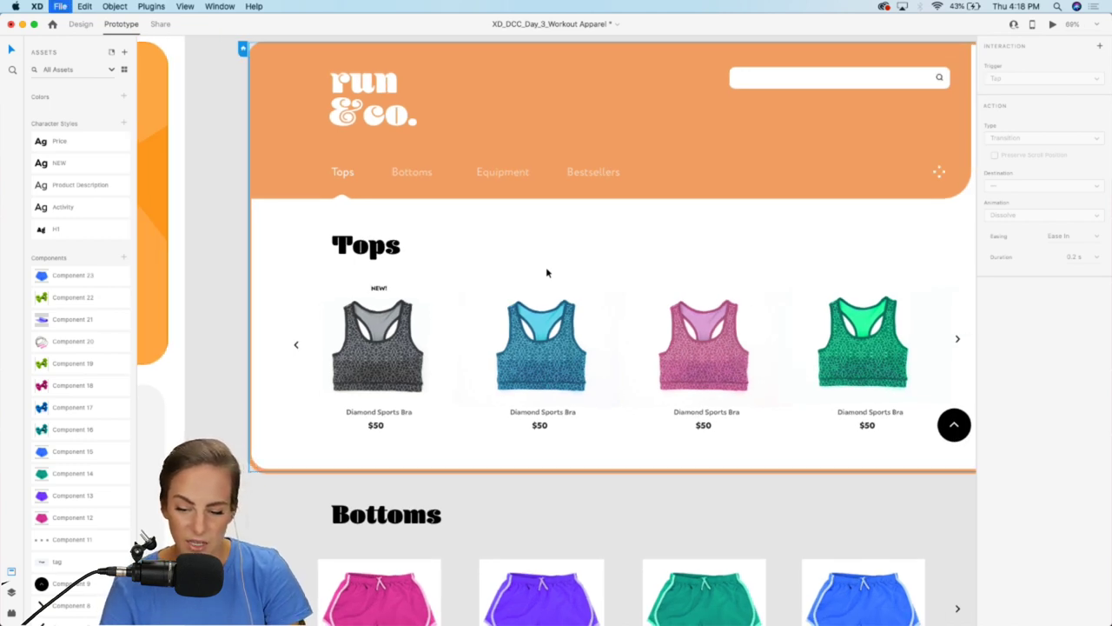
scroll(547, 272, "up", 2)
scroll(547, 273, "right", 3)
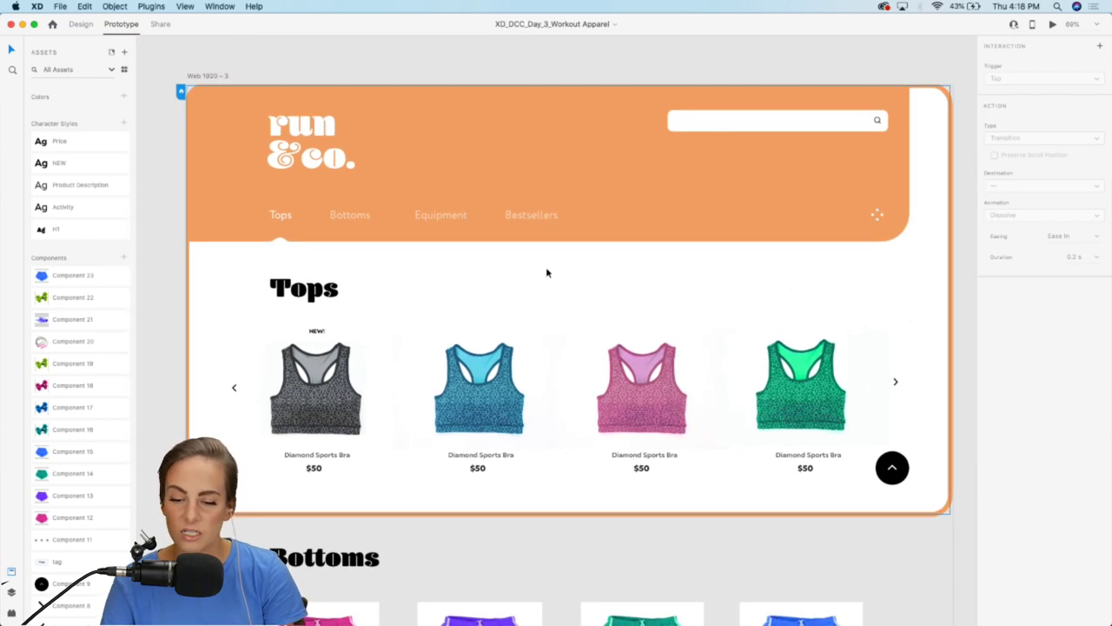
Step: Make a short preview recording of the prototype and cancel saving the video
left_click(1054, 25)
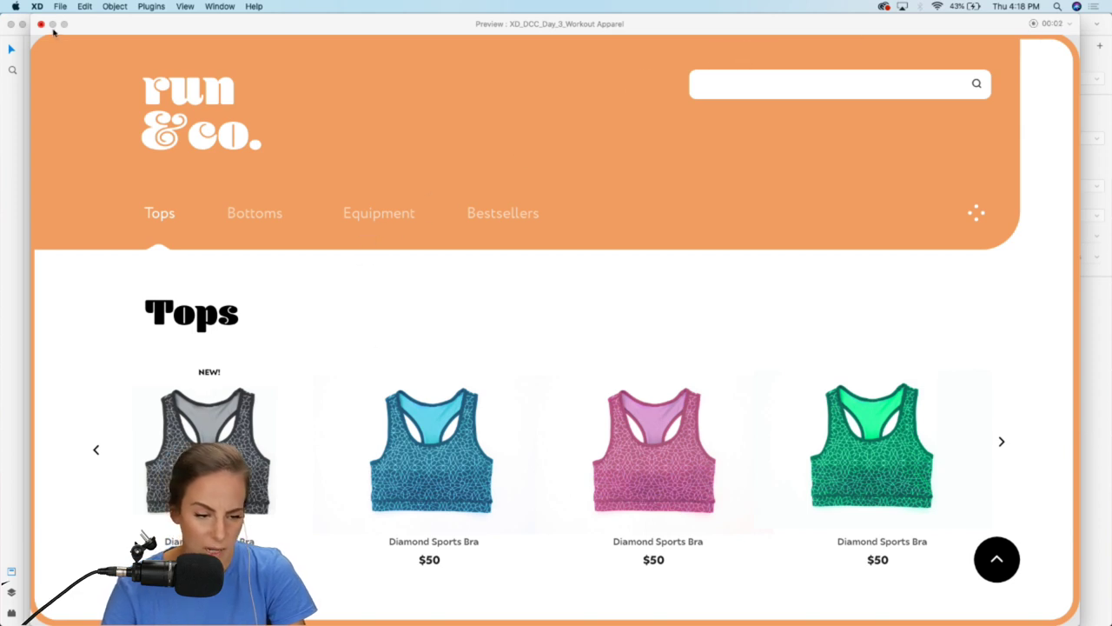
left_click(40, 26)
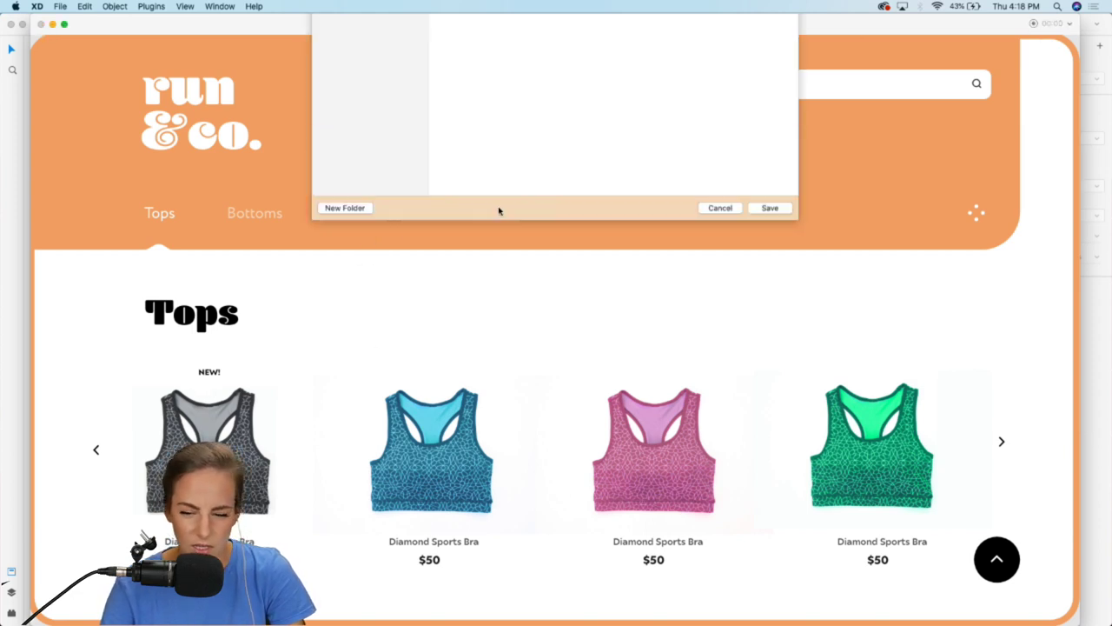
left_click(717, 459)
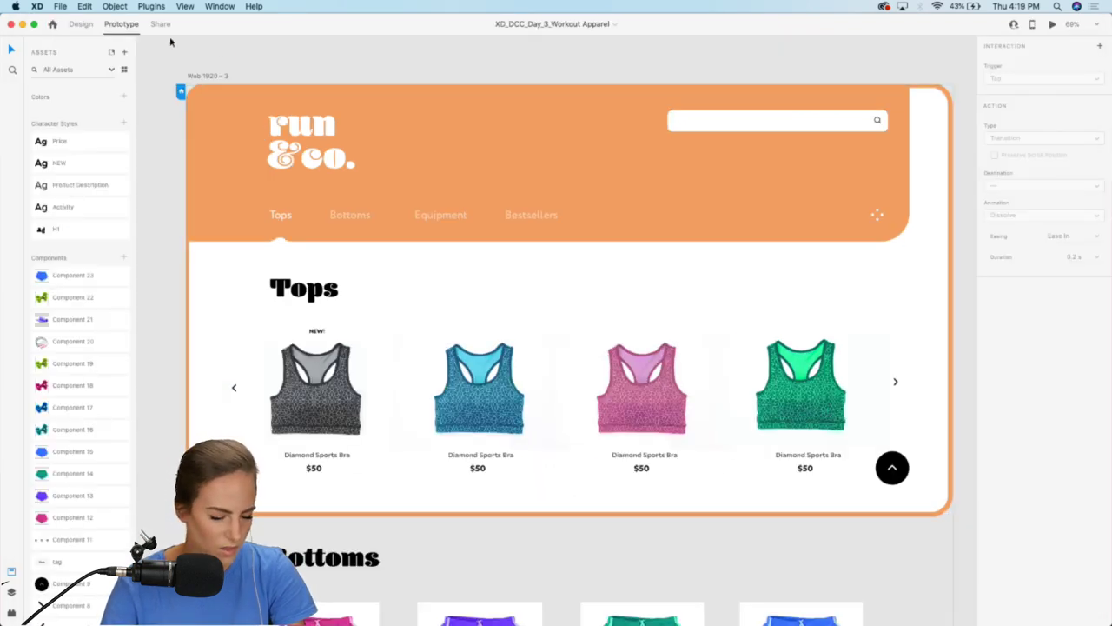
Step: Open the batch export options for the document's assets and cancel the export
left_click(60, 6)
mouse_move(132, 180)
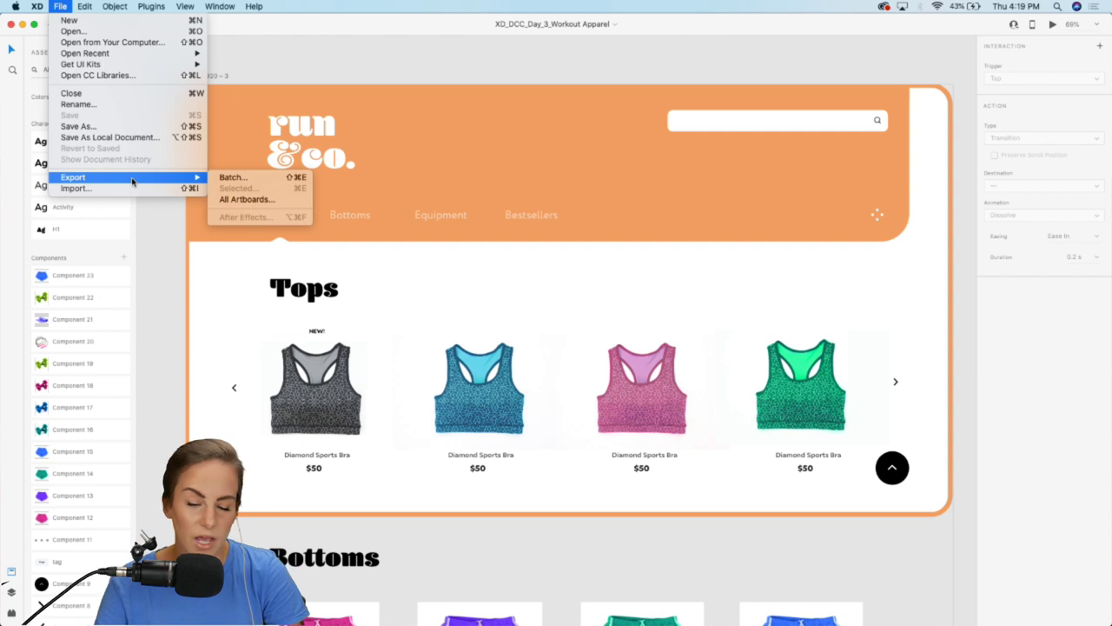
left_click(250, 180)
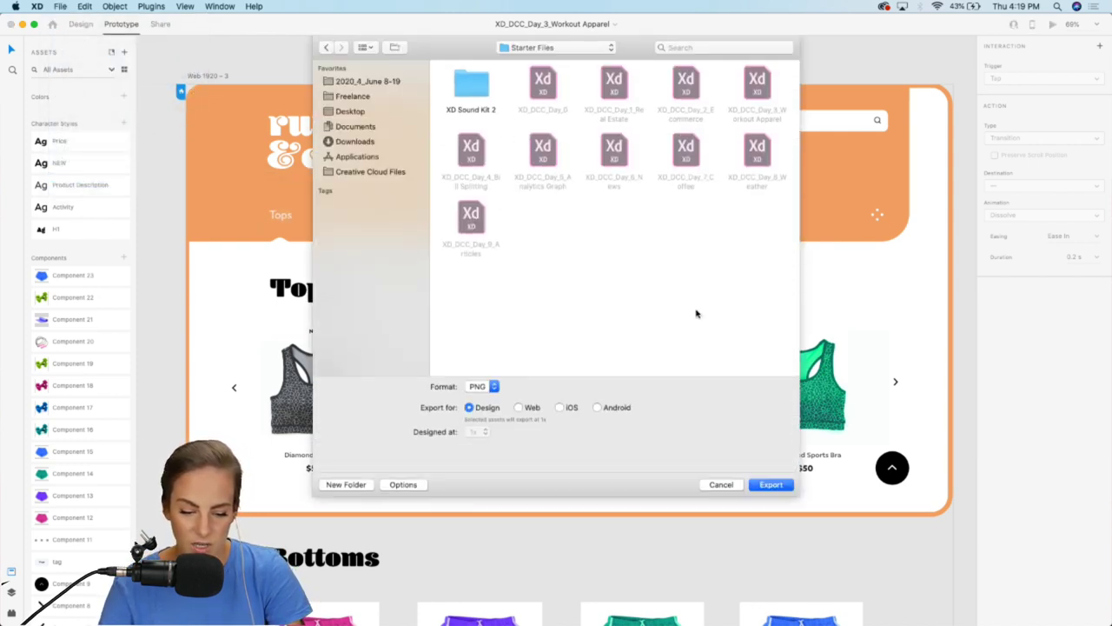
left_click(721, 485)
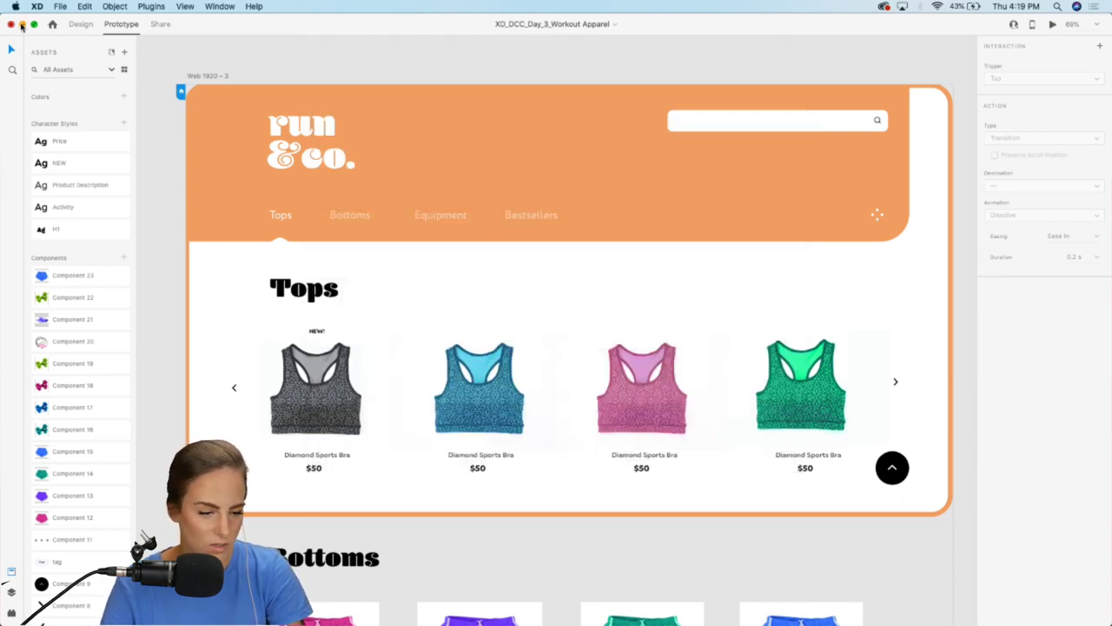
Step: Switch to Chrome, close the extra Adobe Fonts page and open the June 8-19 XD Daily Creative Challenge project for editing on Behance
left_click(21, 25)
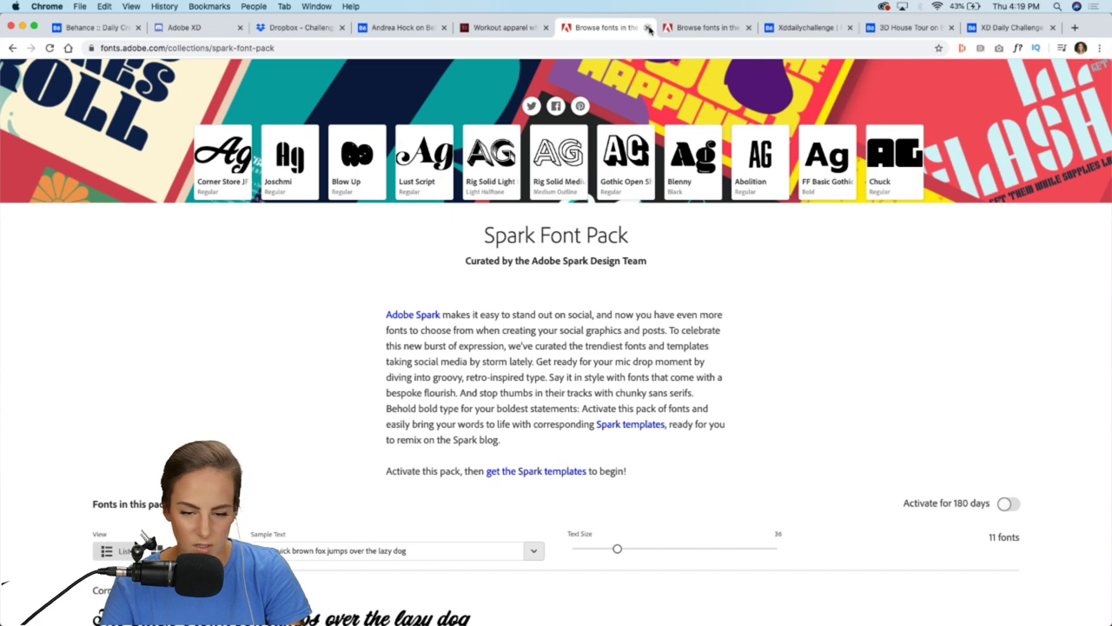
left_click(647, 30)
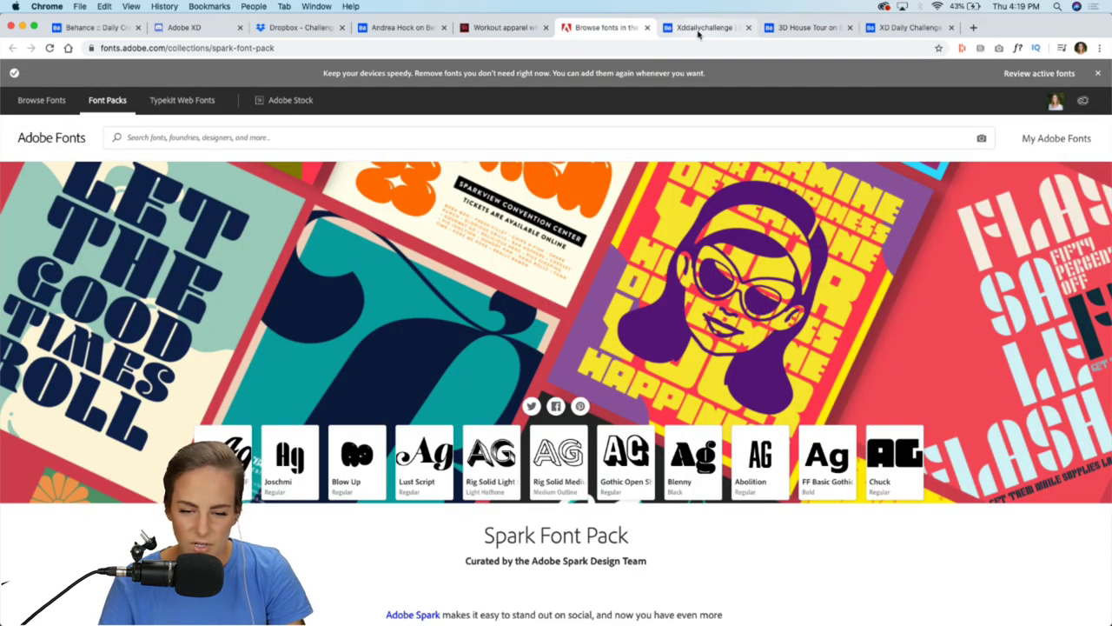
left_click(366, 32)
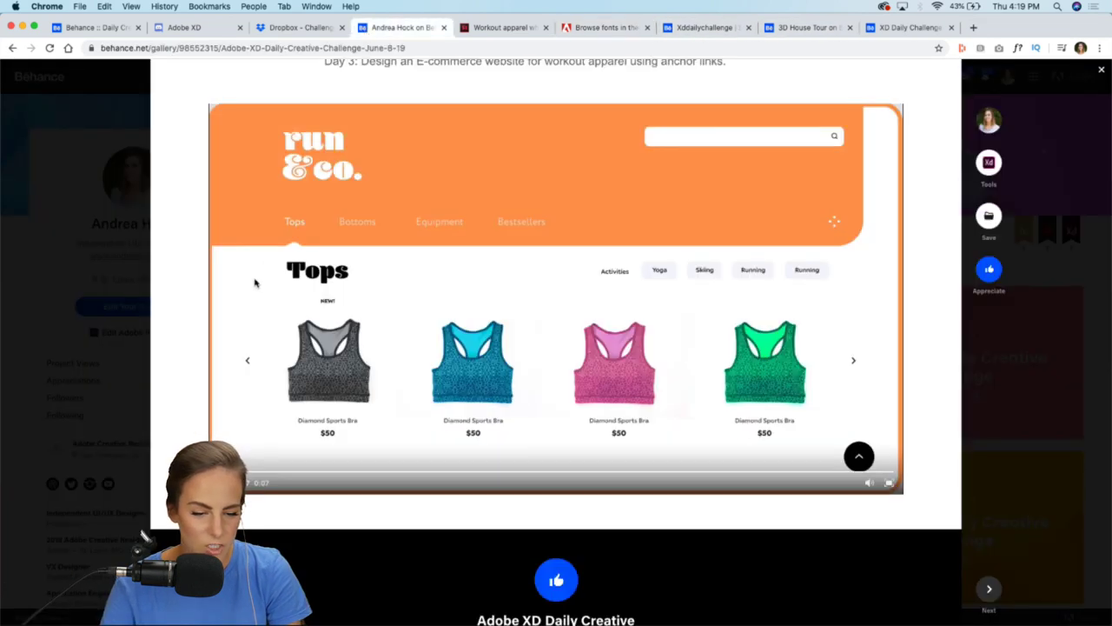
left_click(126, 230)
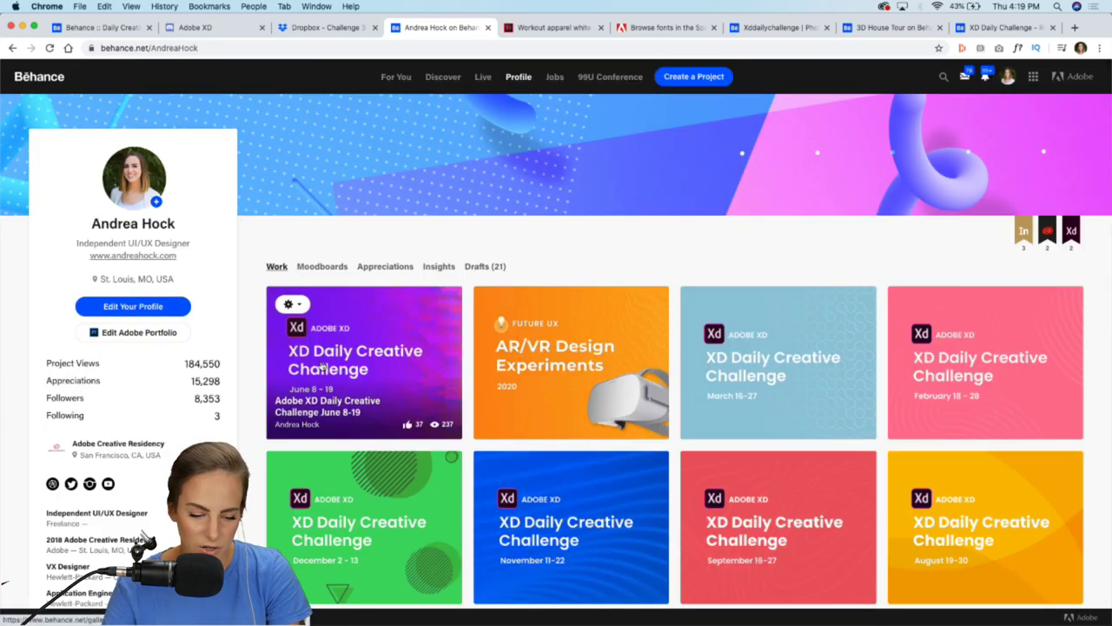
left_click(291, 304)
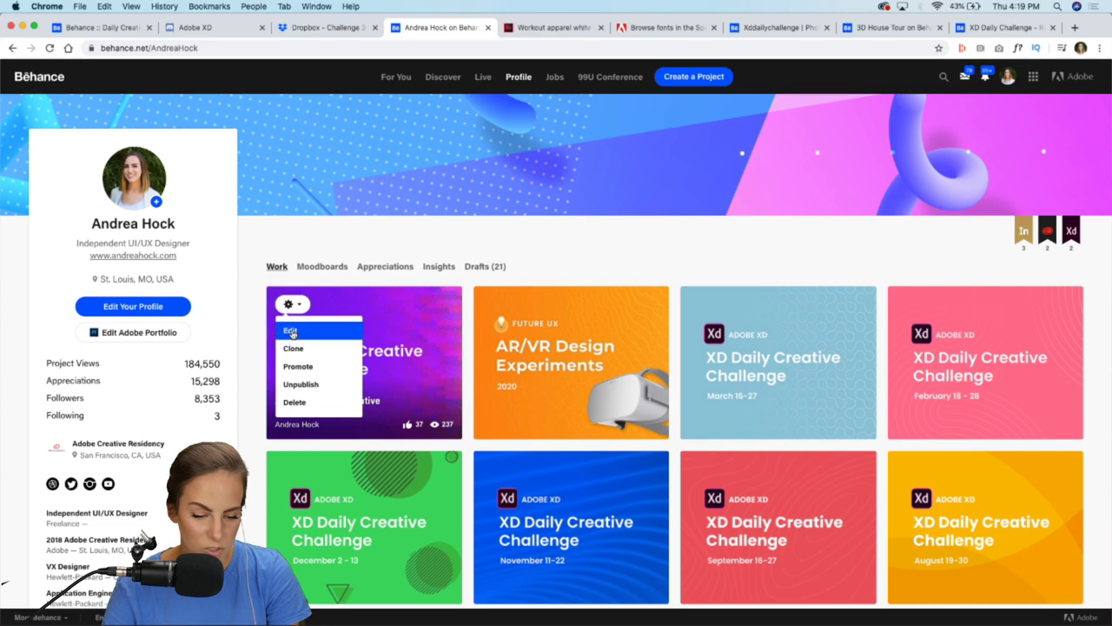
left_click(293, 333)
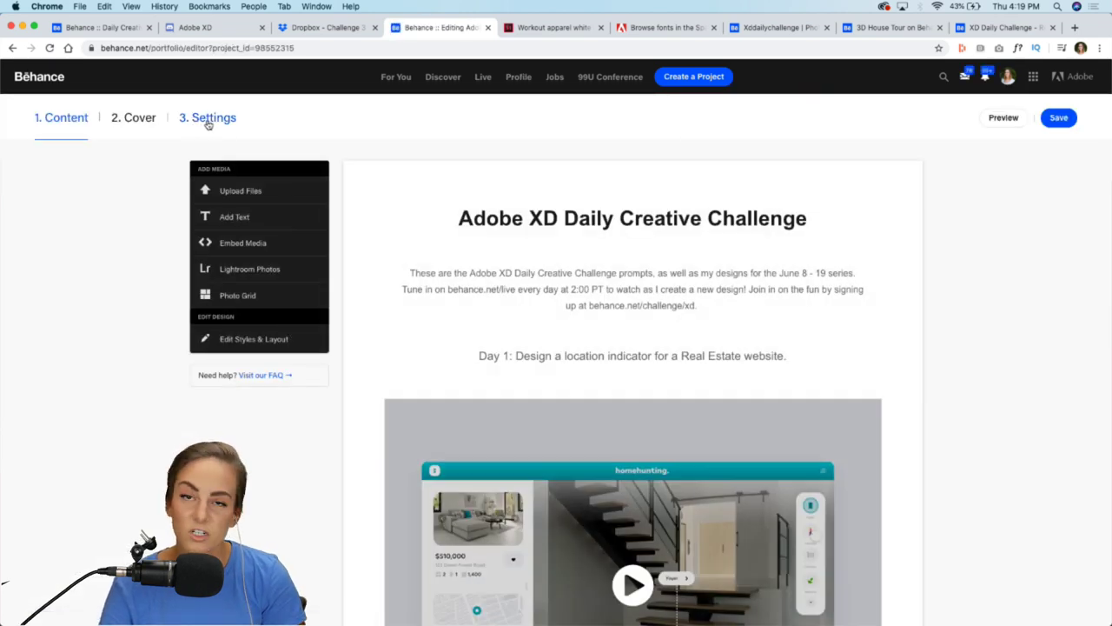
Step: Review the project tags in the Behance project's Discoverability settings, save the settings and look over the project content
left_click(207, 122)
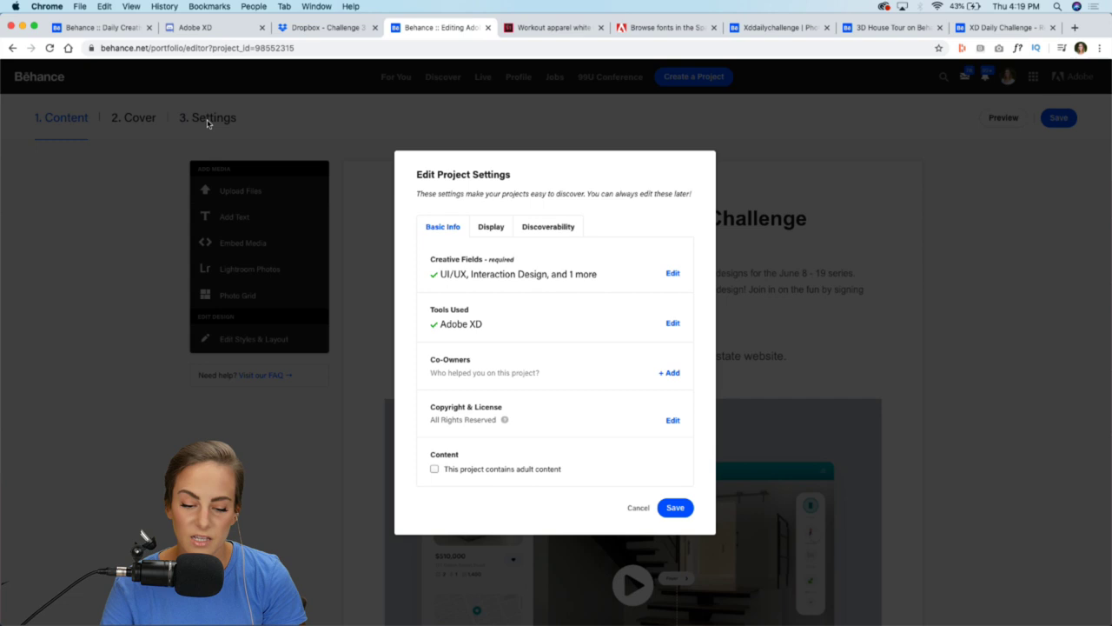
left_click(542, 229)
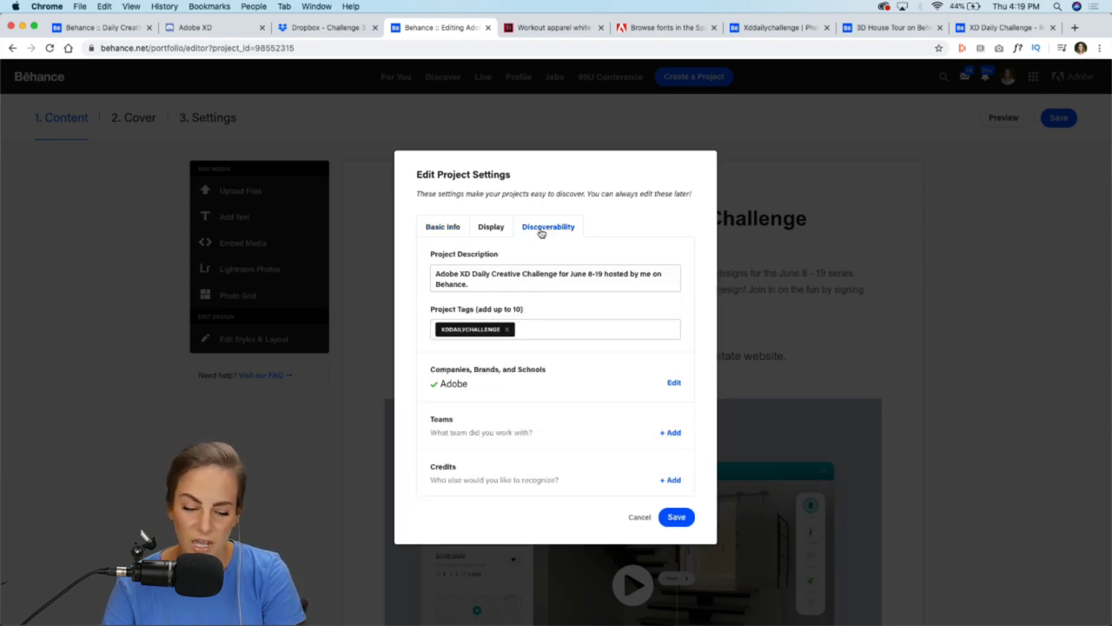
left_click(518, 330)
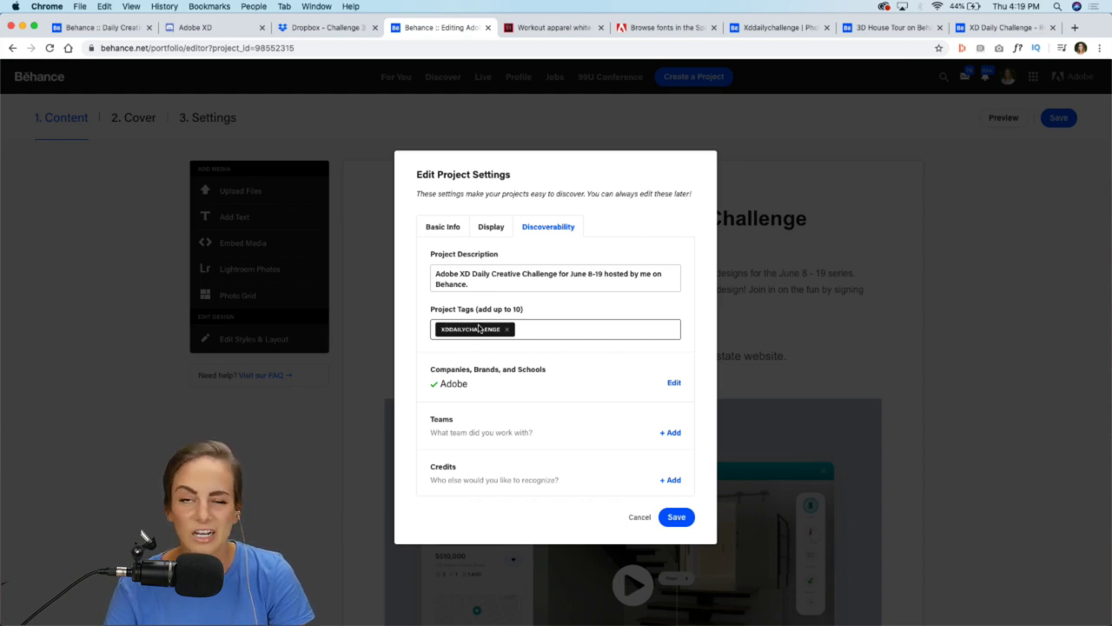
left_click(694, 518)
scroll(867, 287, "down", 10)
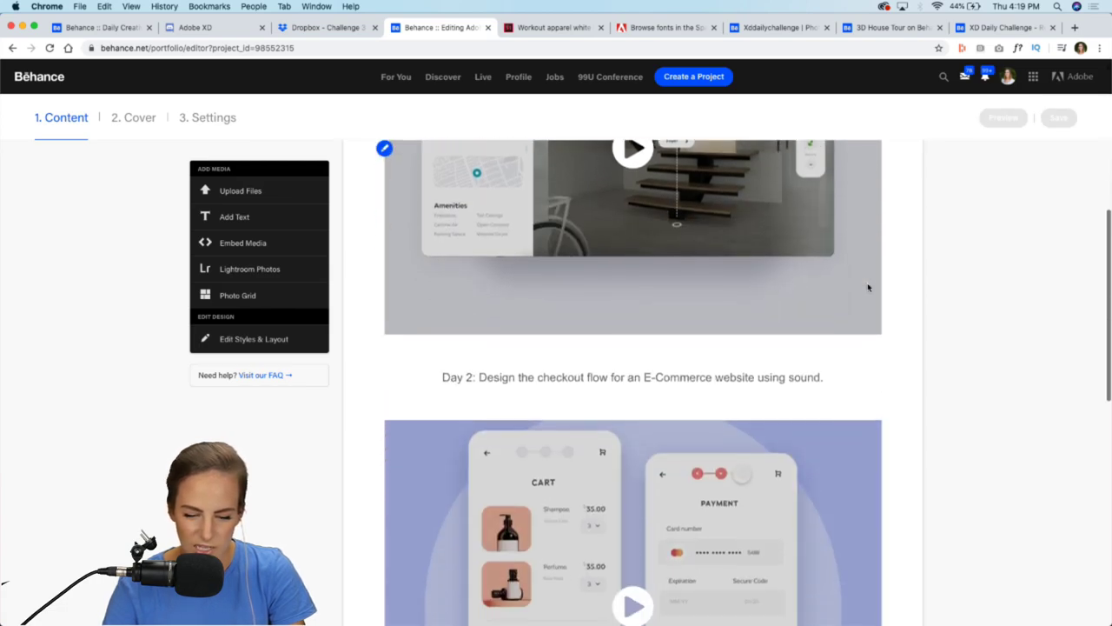
scroll(867, 287, "up", 10)
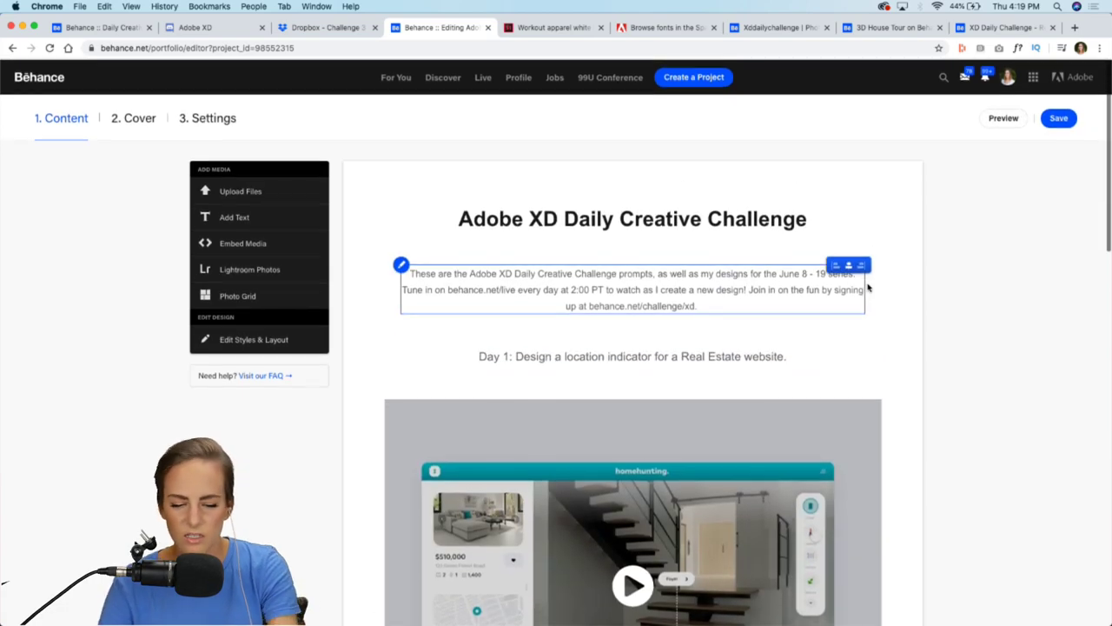
Step: Play the Day 3 workout apparel video at the end of the project content in full screen and exit full screen
scroll(867, 287, "down", 10)
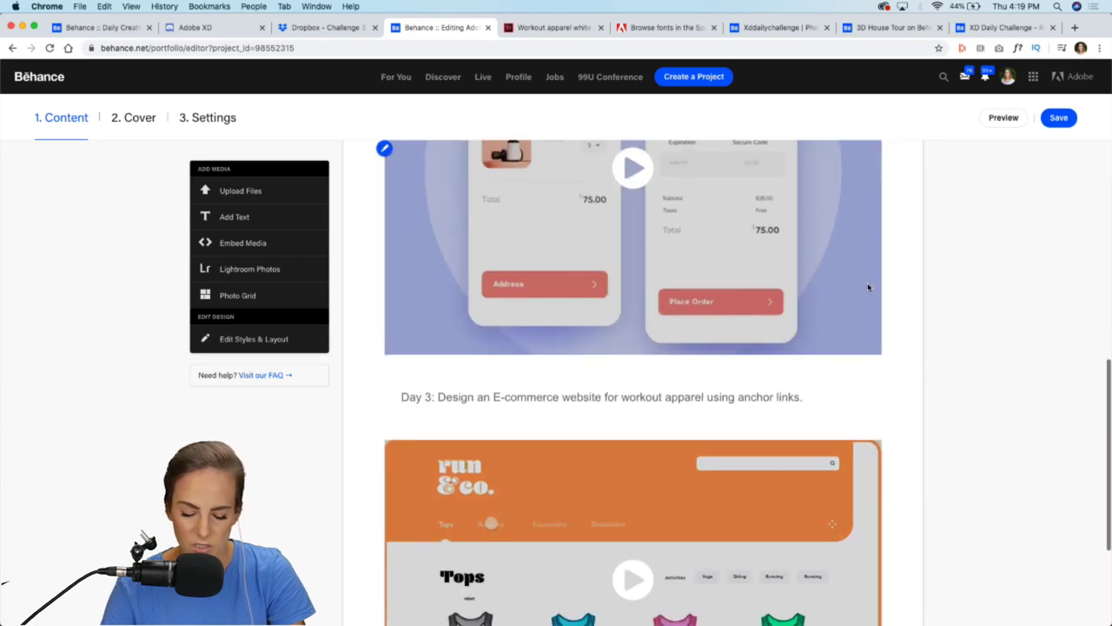
scroll(867, 287, "down", 3)
left_click(635, 374)
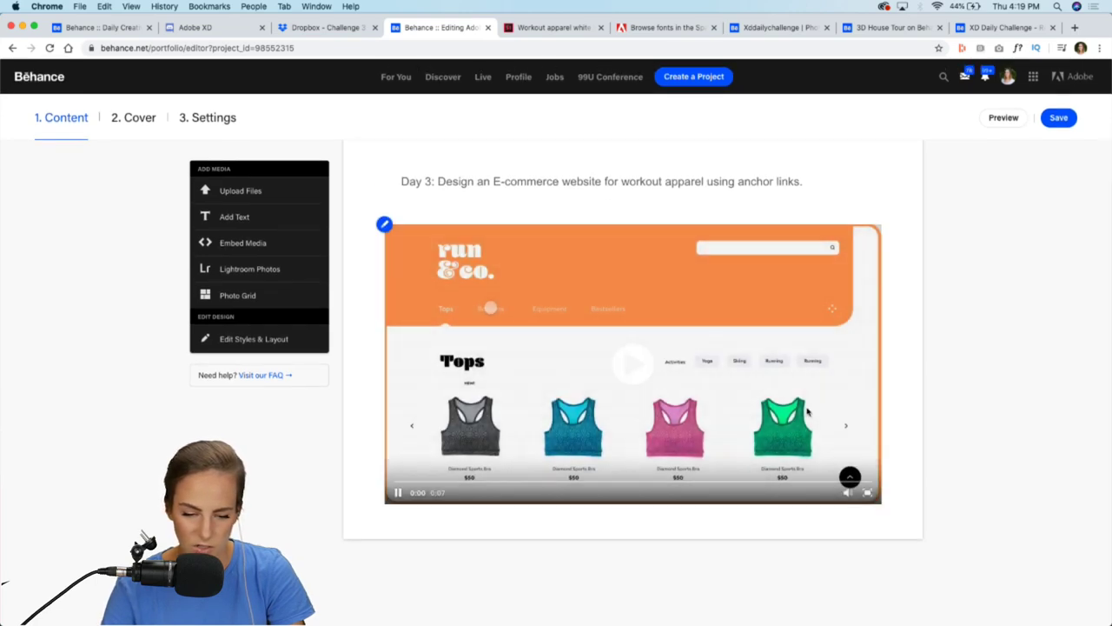
left_click(868, 489)
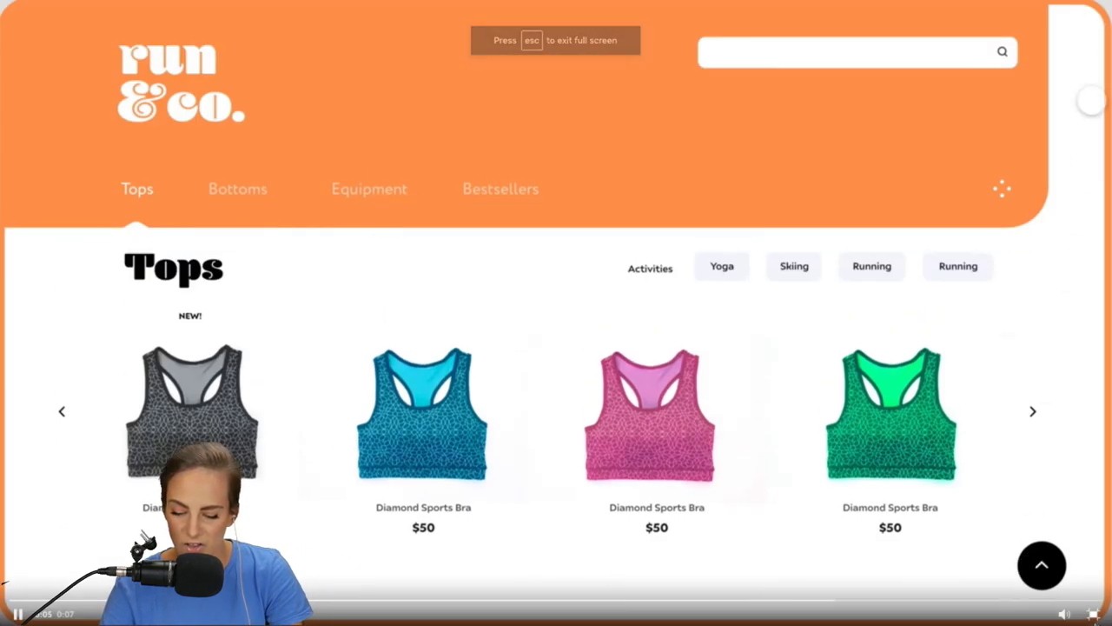
key("Escape")
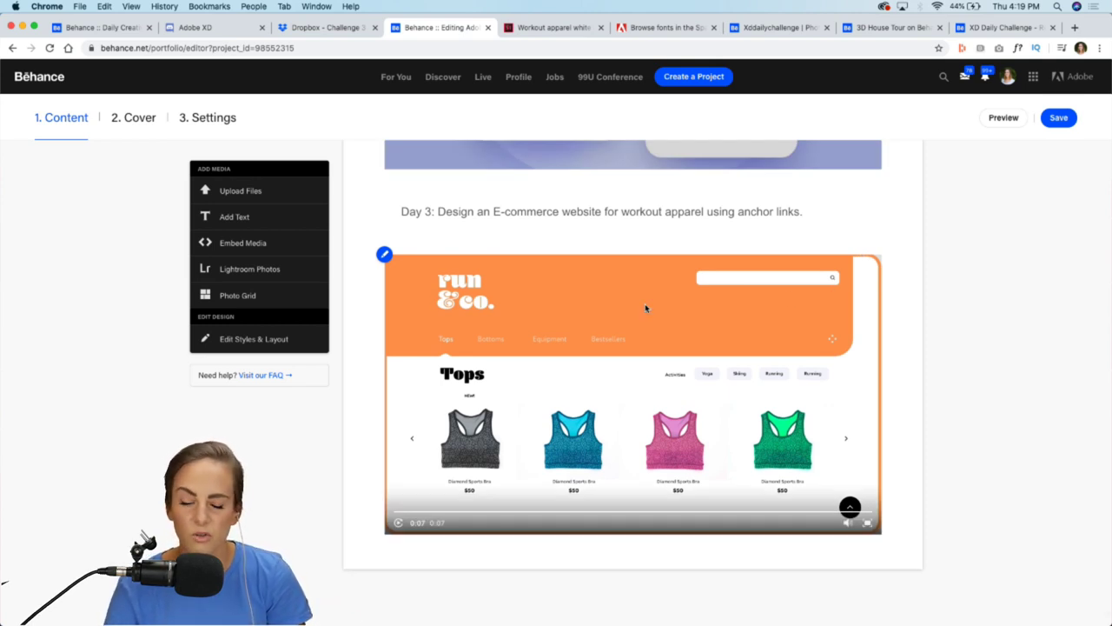
Step: Play the Day 2 checkout flow video in the project content
scroll(645, 304, "up", 5)
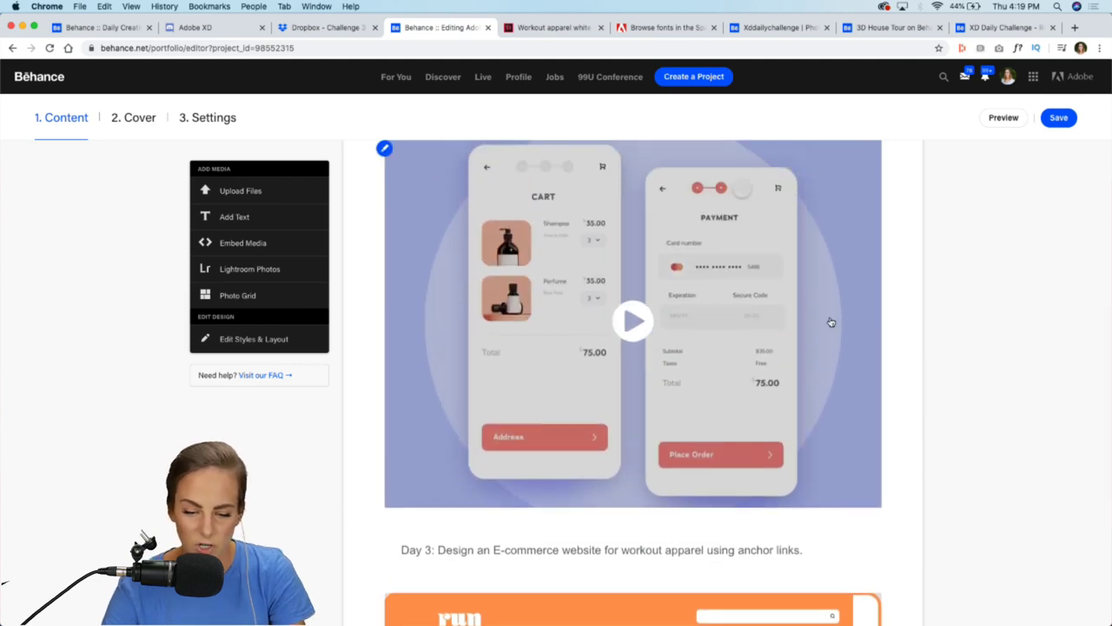
scroll(566, 402, "up", 1)
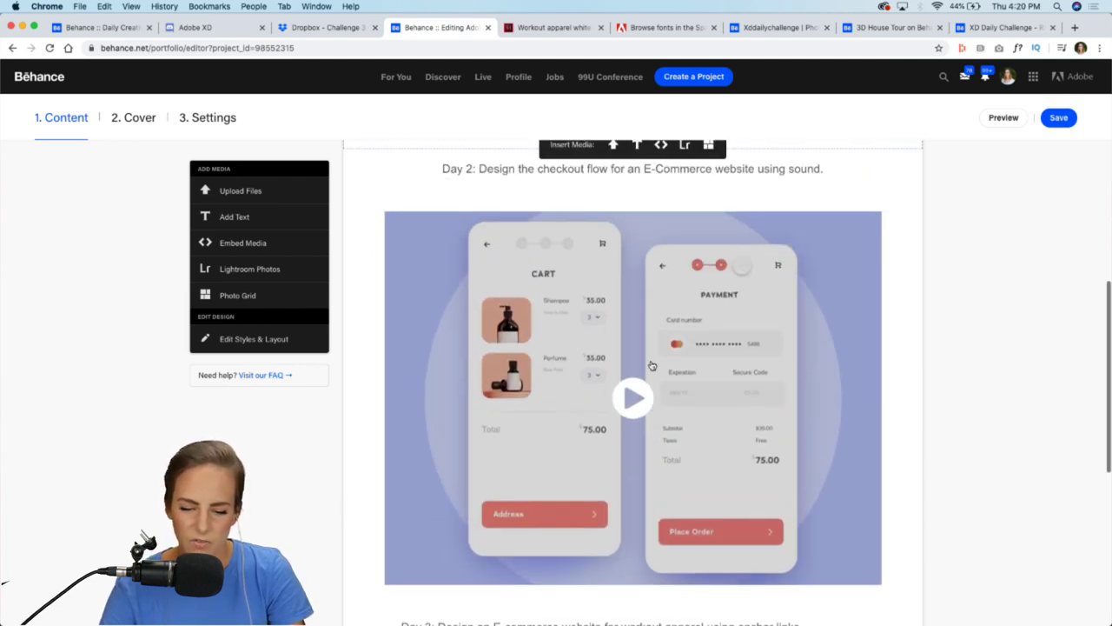
left_click(643, 399)
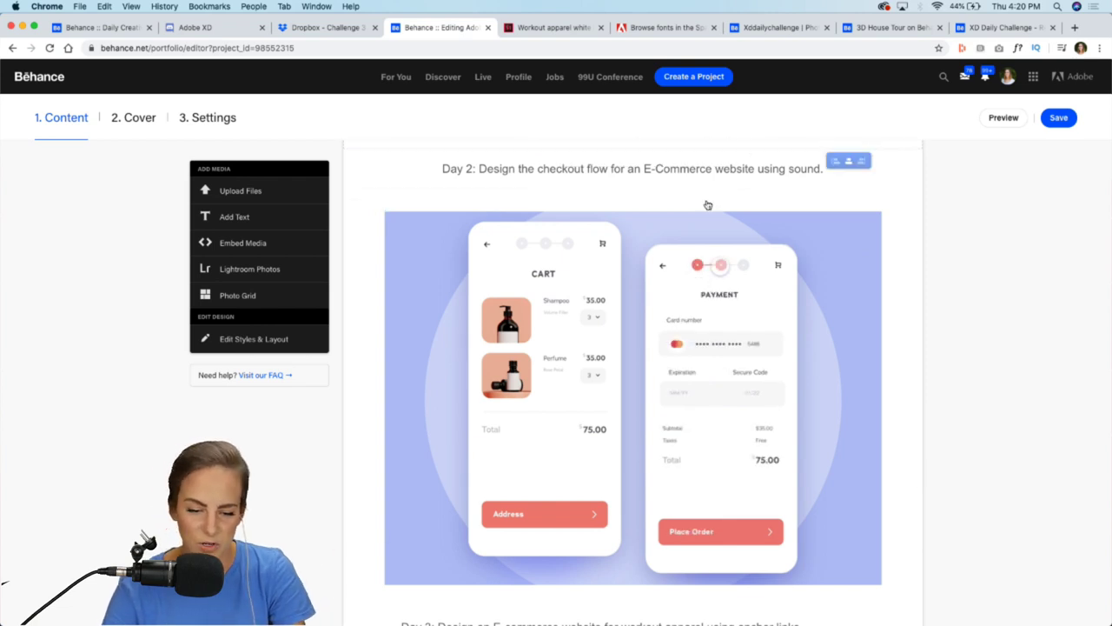
Step: Open the Behance search results for xddailychallenge and refresh them
left_click(795, 32)
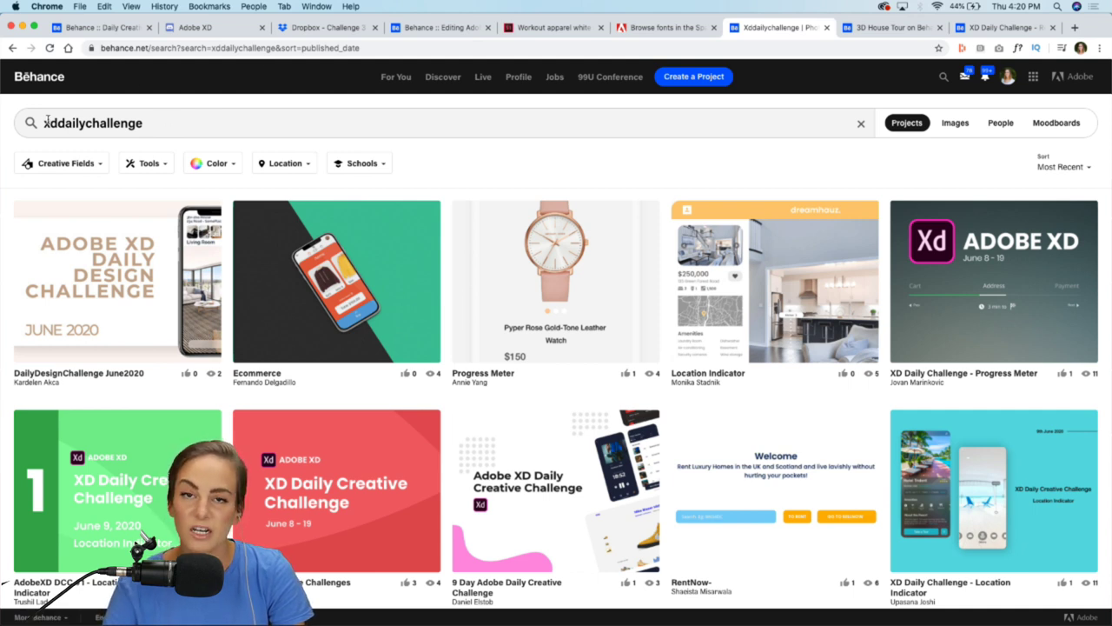
left_click(52, 49)
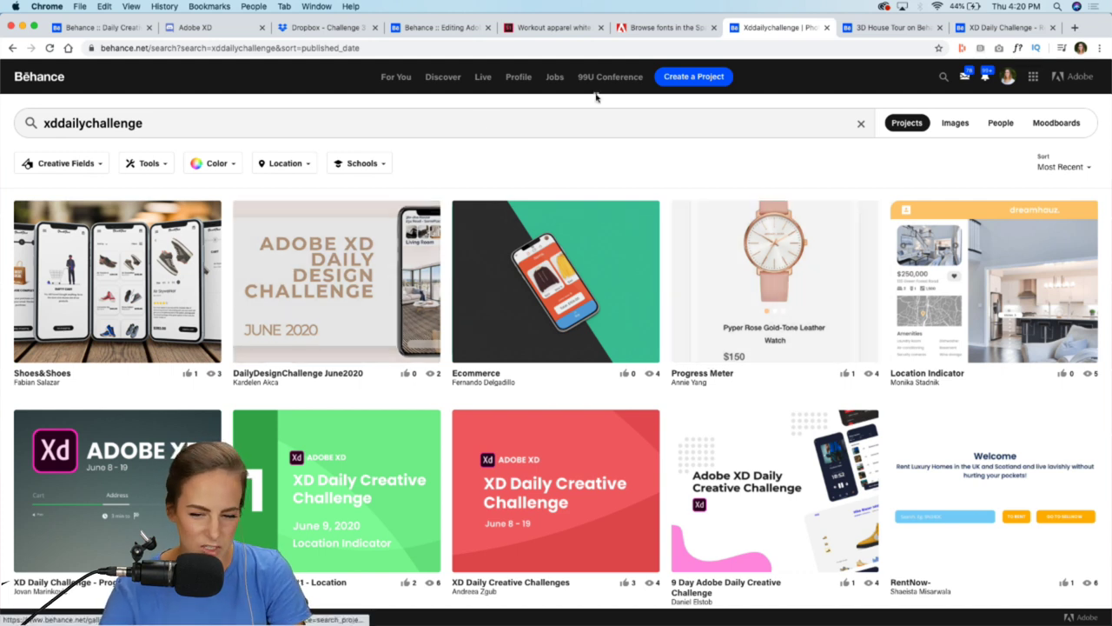
Step: Open the 3D House Tour project, watch its rental website video in full screen from near the start, and exit full screen
left_click(890, 29)
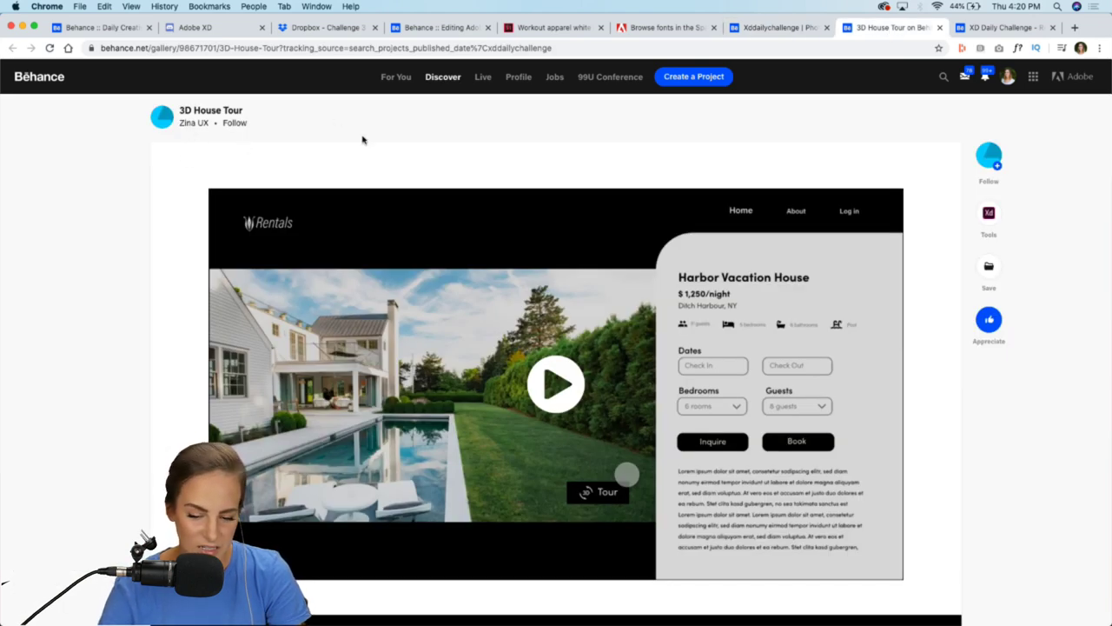
left_click(558, 387)
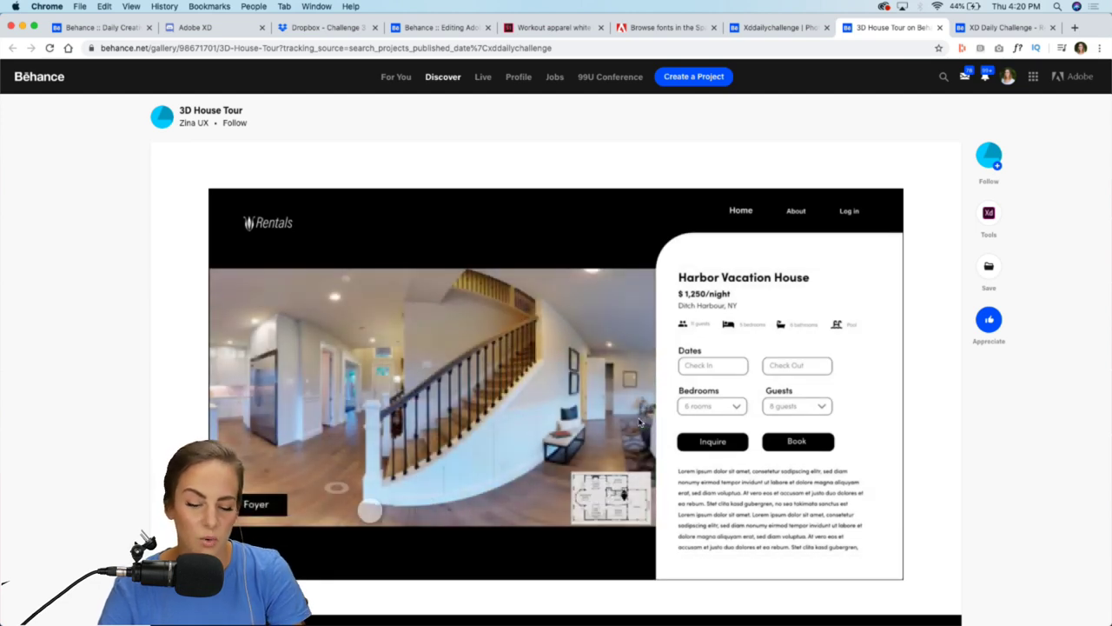
scroll(878, 515, "down", 1)
left_click(895, 517)
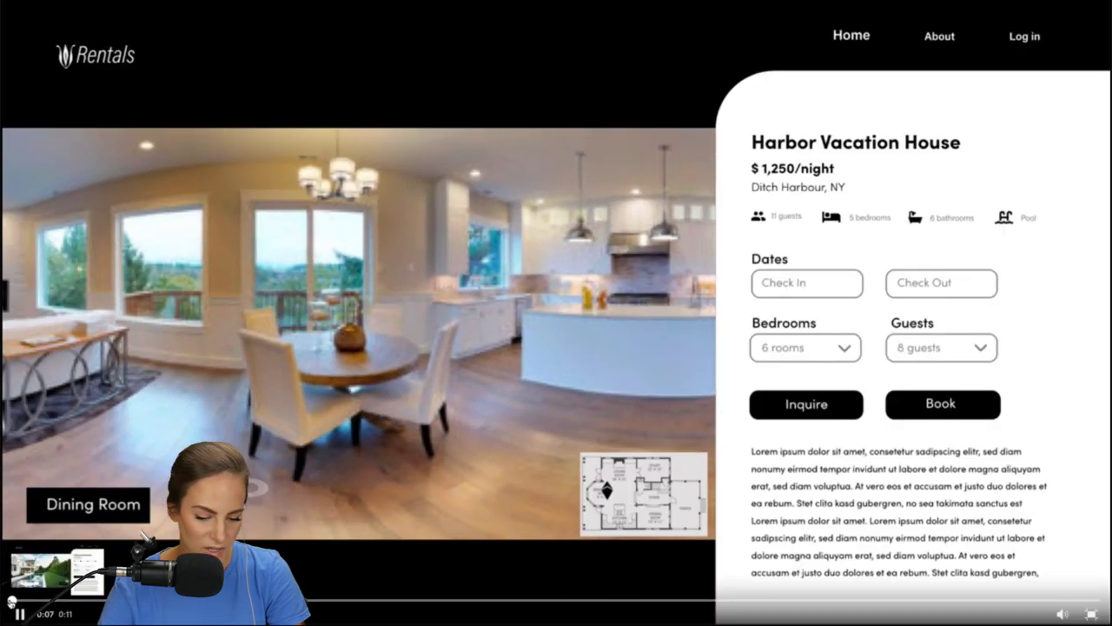
left_click(43, 599)
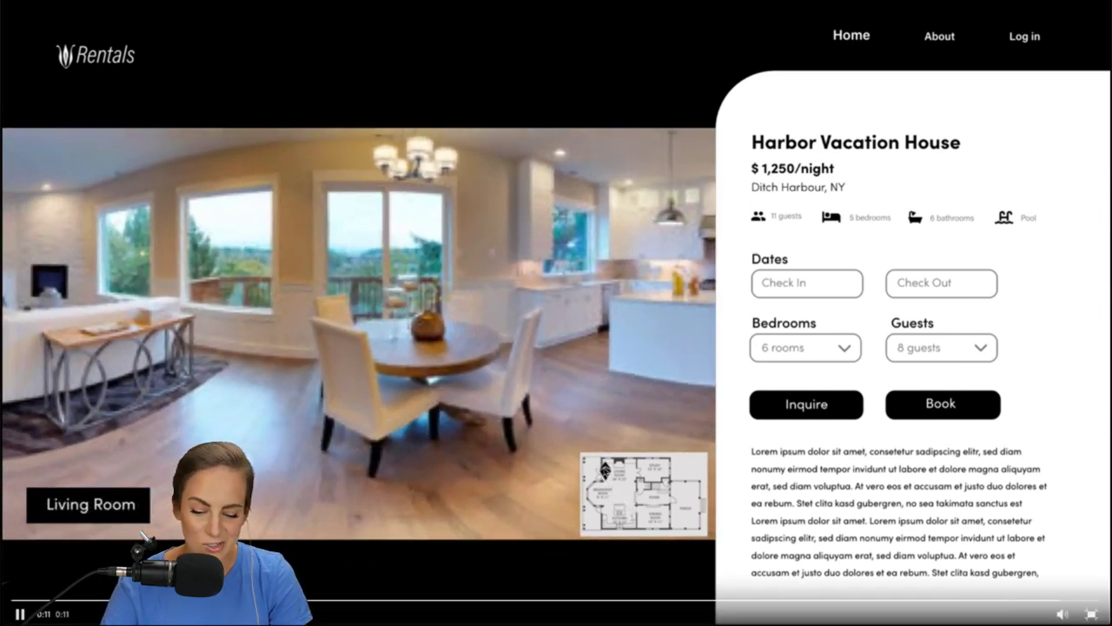
left_click(21, 614)
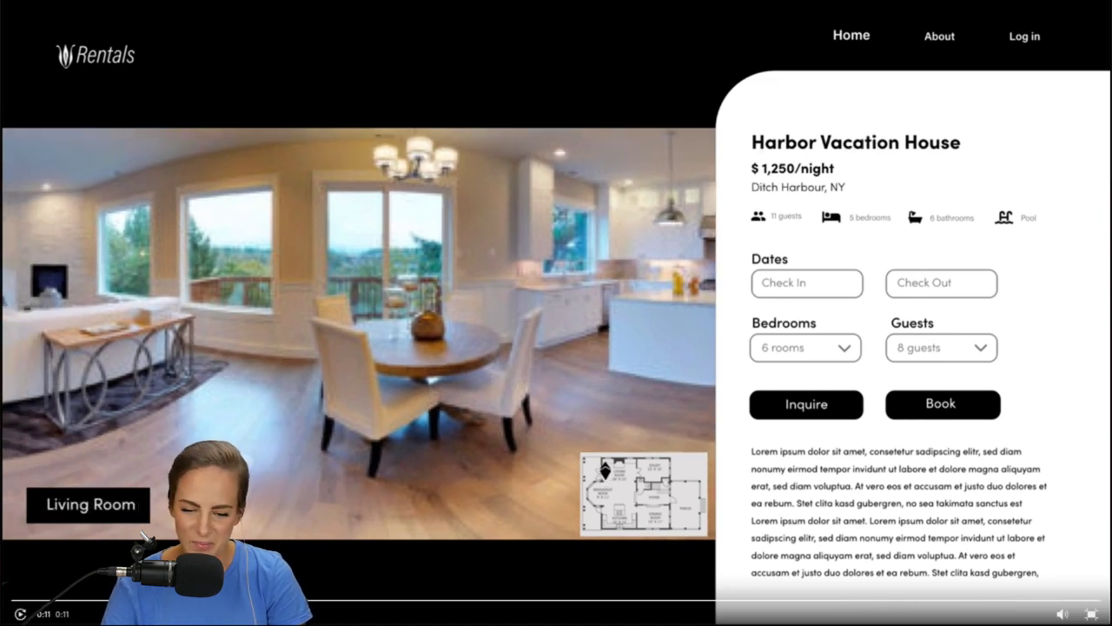
left_click(1091, 614)
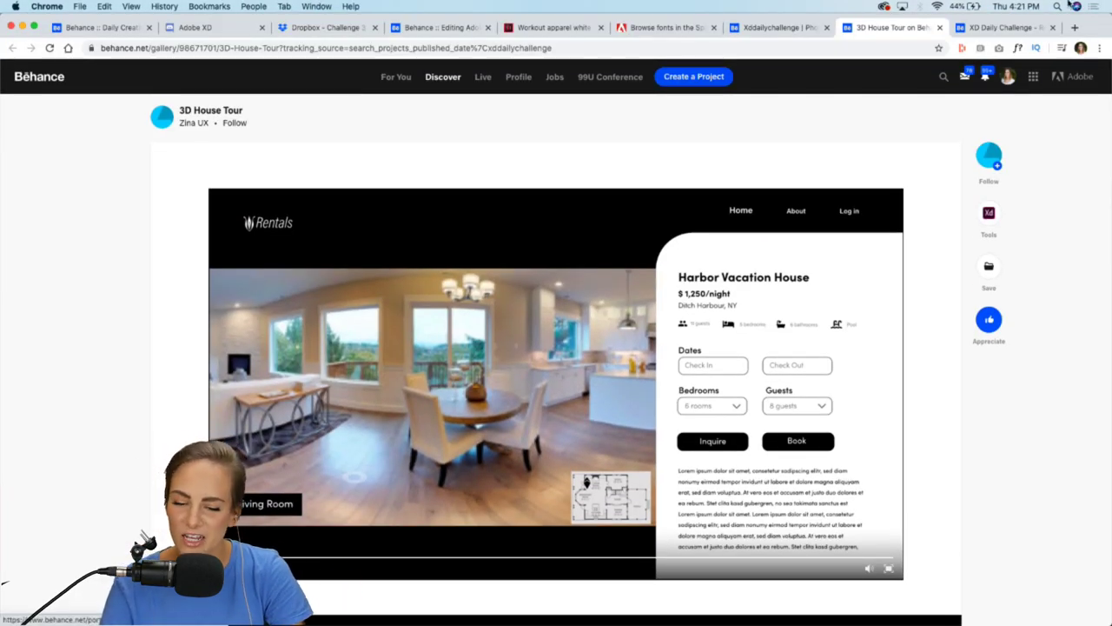
Step: Review the XD Daily Challenge - Real Estate project, from its introduction through the colors, typeface and prototype screens to the closing video
left_click(996, 28)
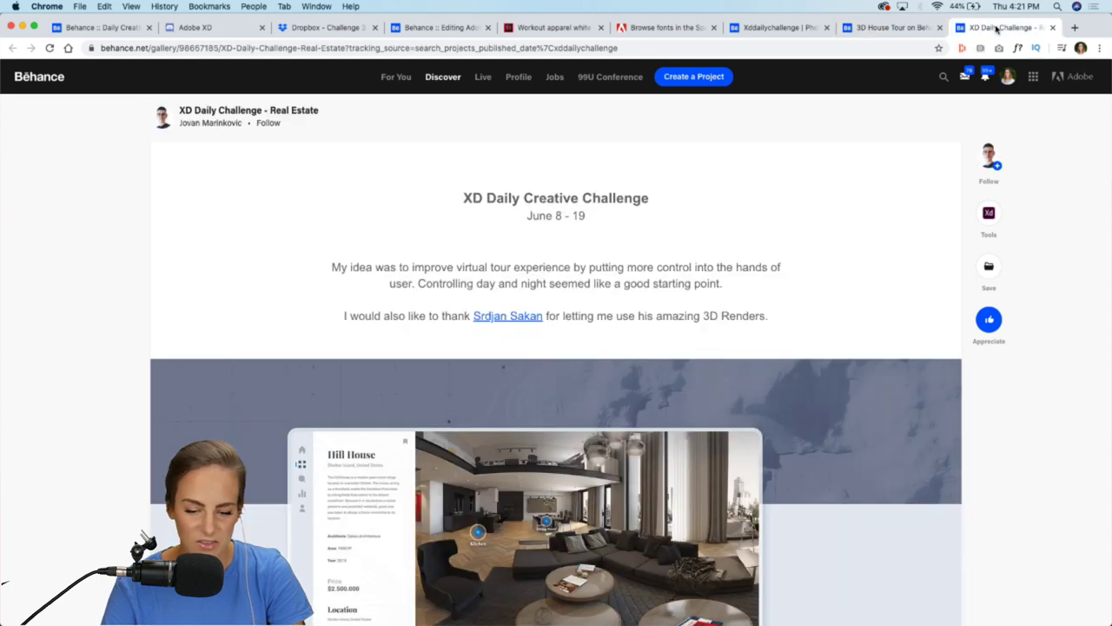
scroll(125, 242, "down", 1)
scroll(125, 241, "up", 1)
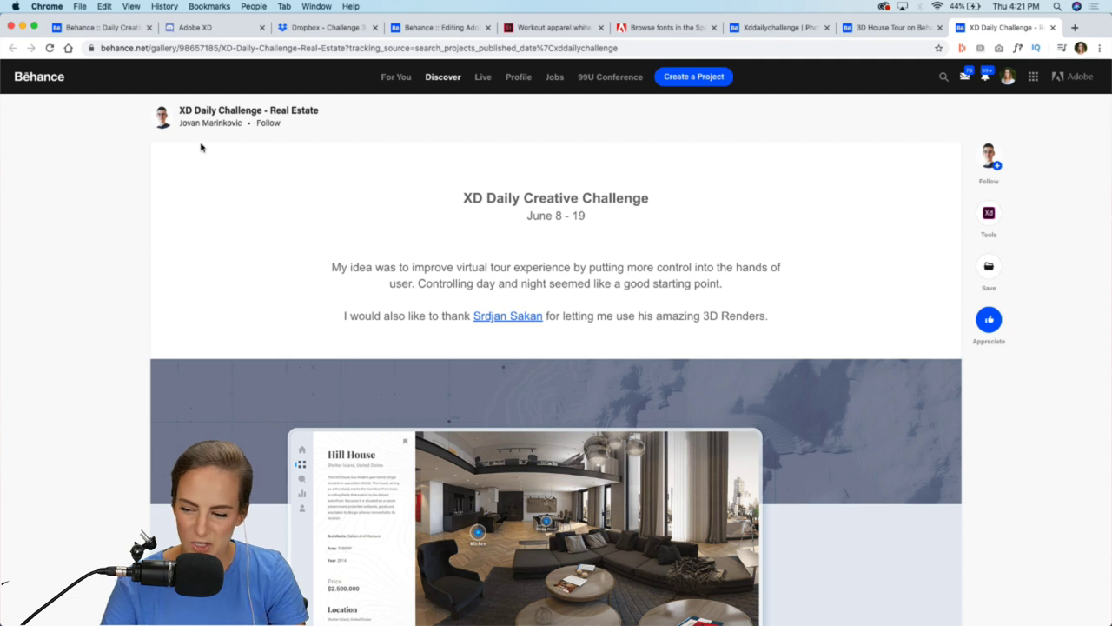
scroll(201, 146, "down", 8)
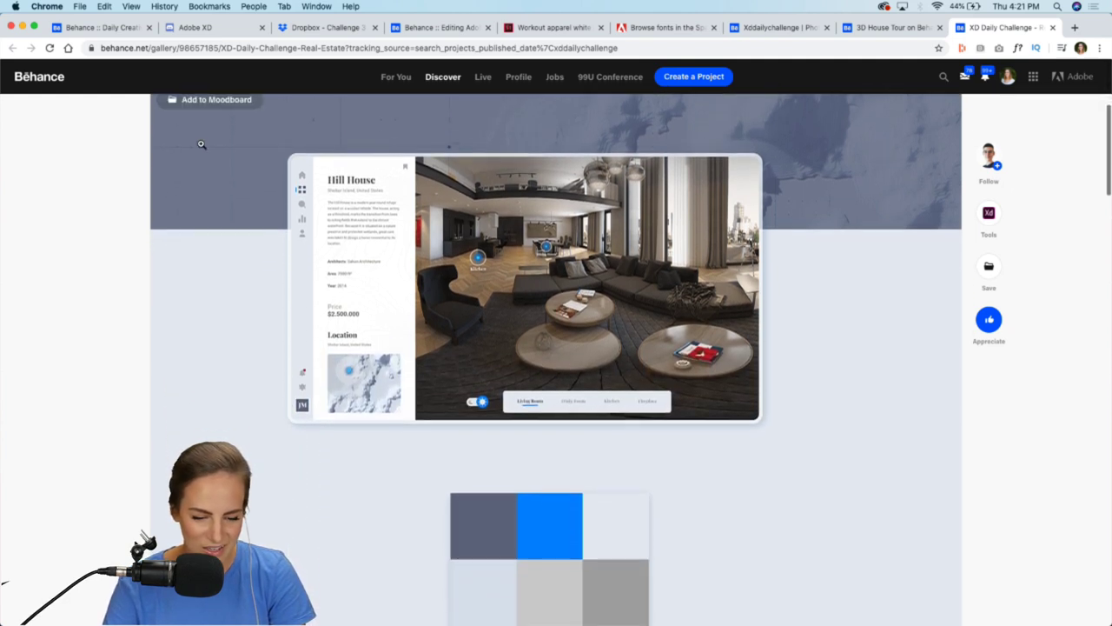
scroll(201, 144, "down", 2)
scroll(202, 147, "up", 8)
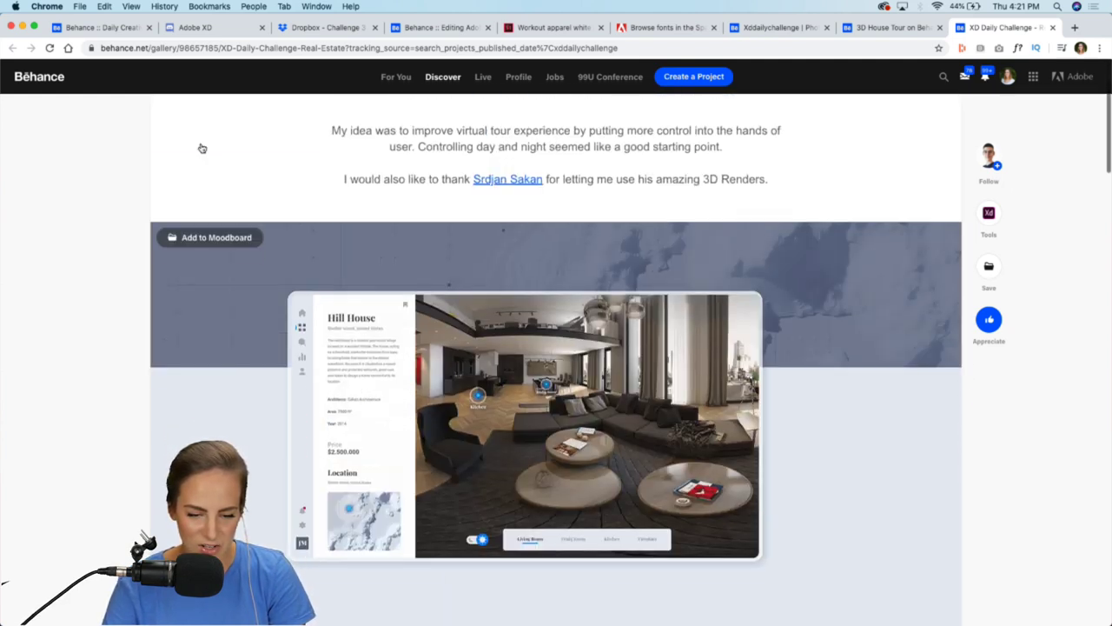
scroll(201, 147, "up", 2)
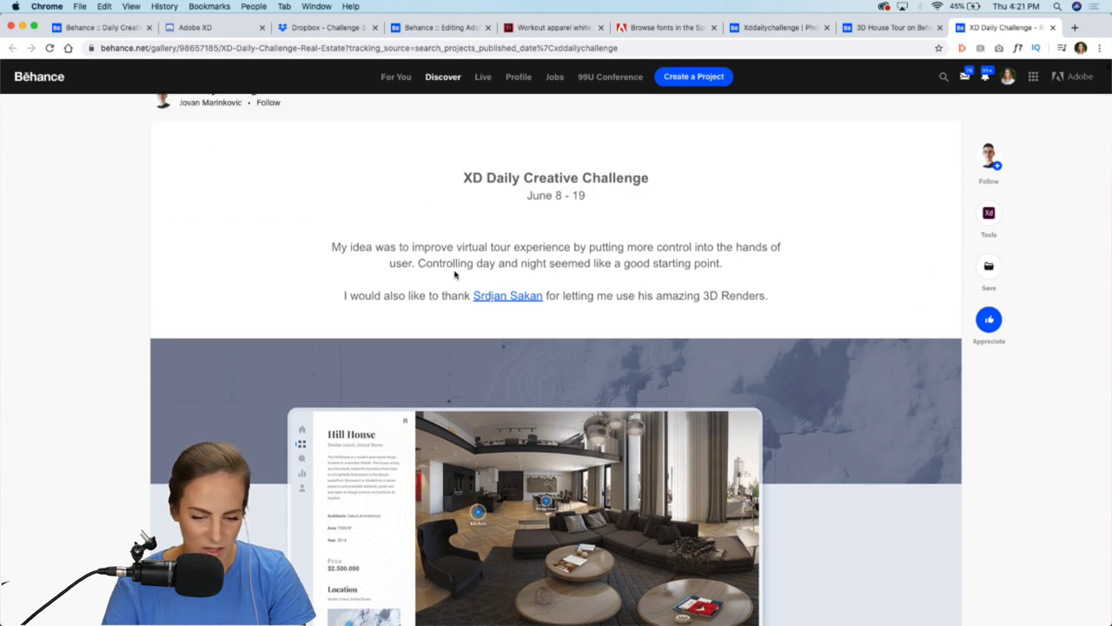
scroll(557, 324, "down", 6)
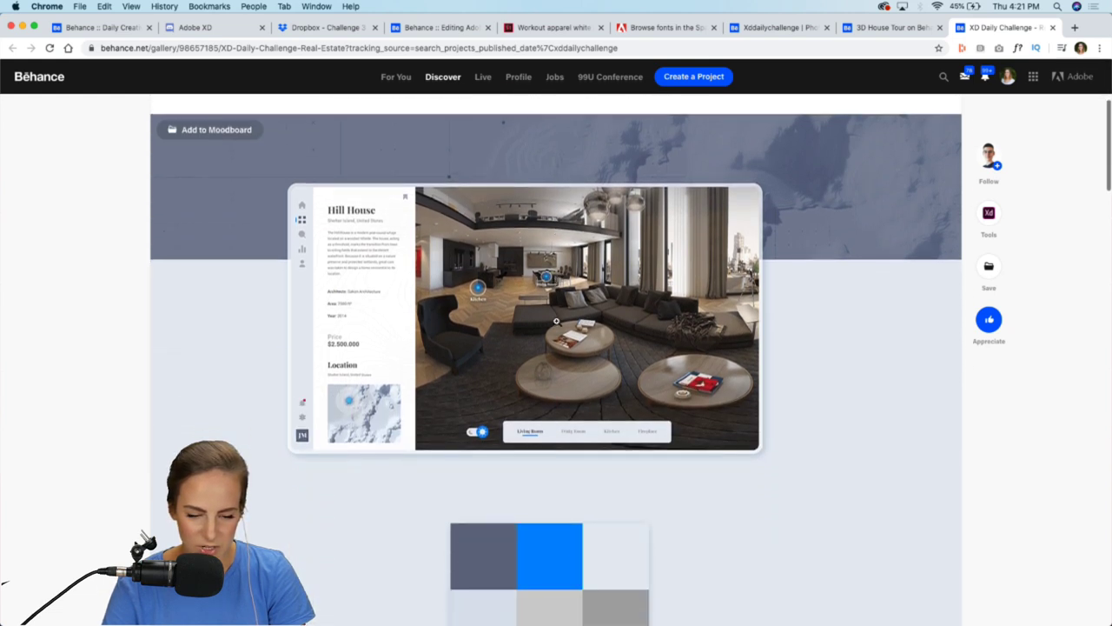
scroll(557, 321, "down", 5)
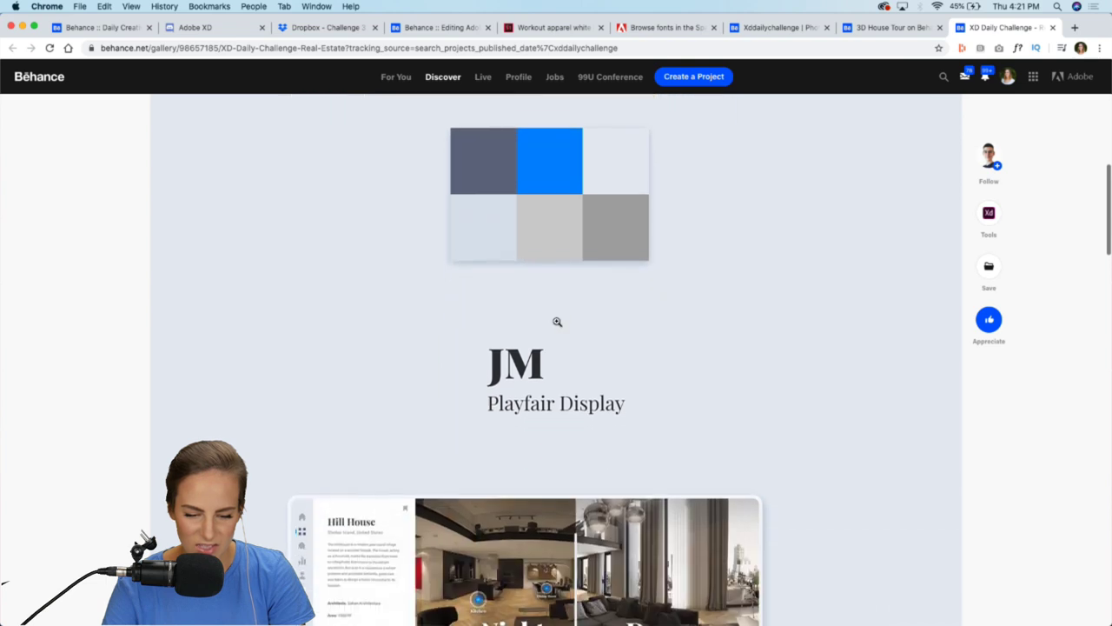
scroll(493, 183, "down", 6)
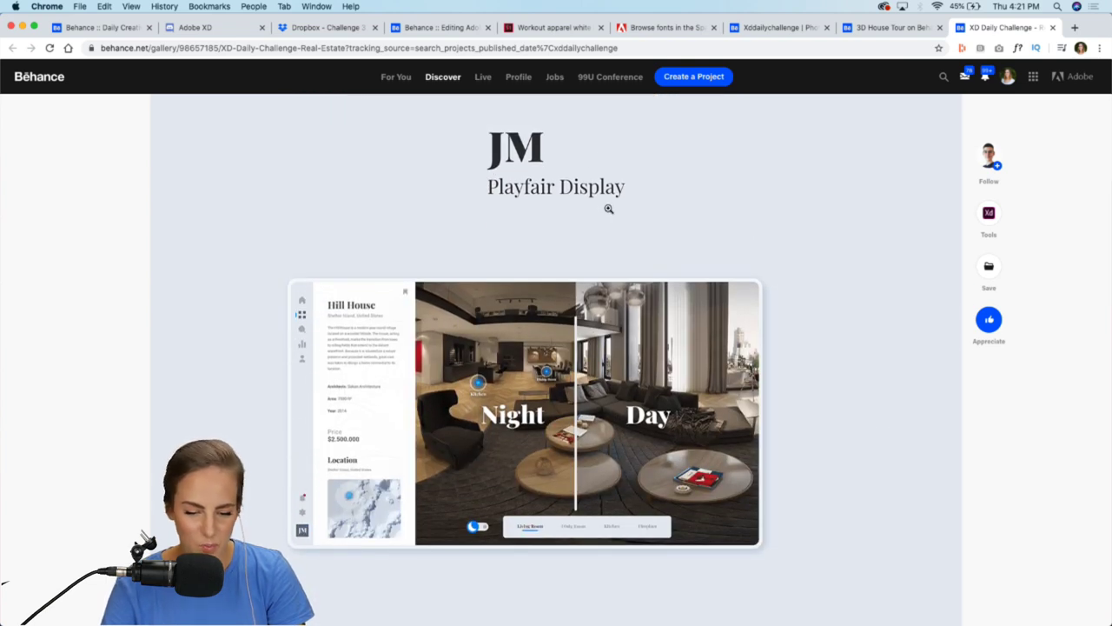
scroll(609, 208, "down", 15)
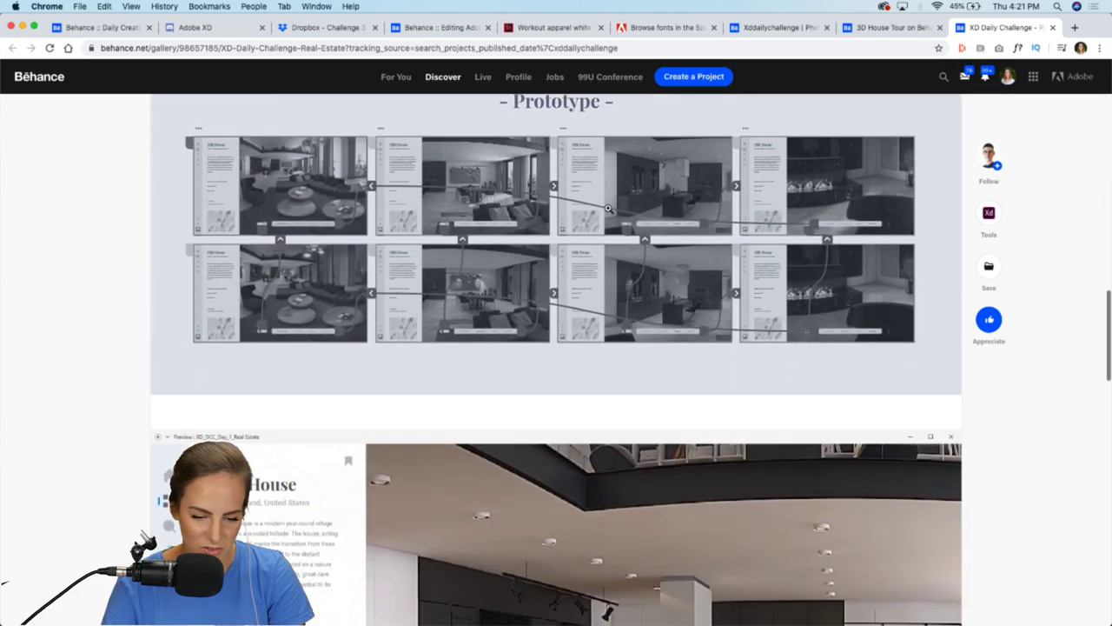
scroll(608, 208, "down", 8)
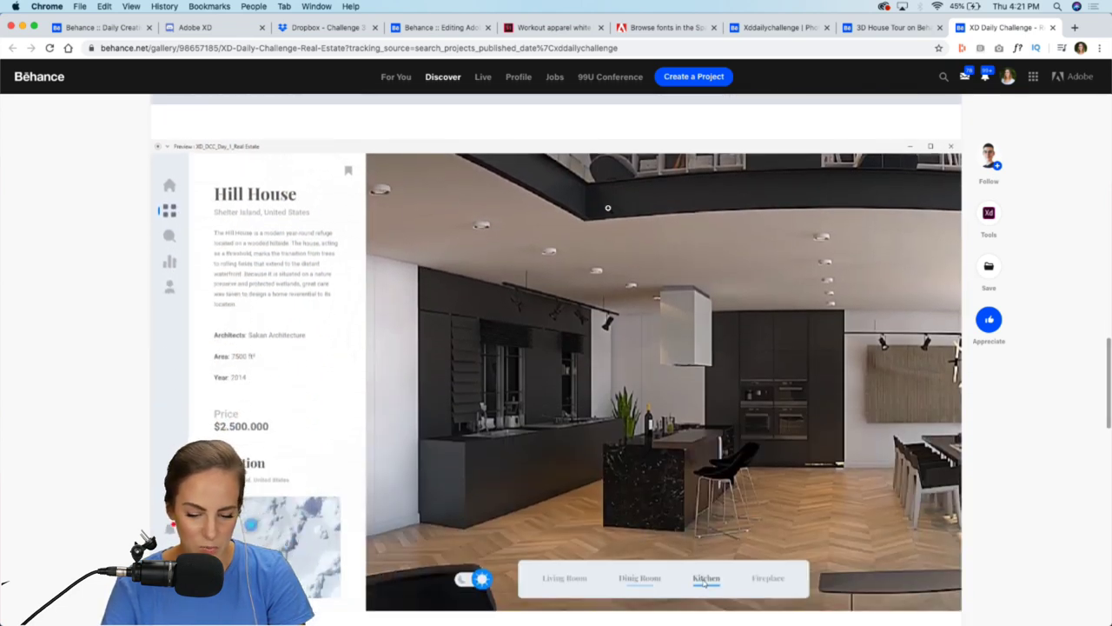
scroll(609, 208, "down", 4)
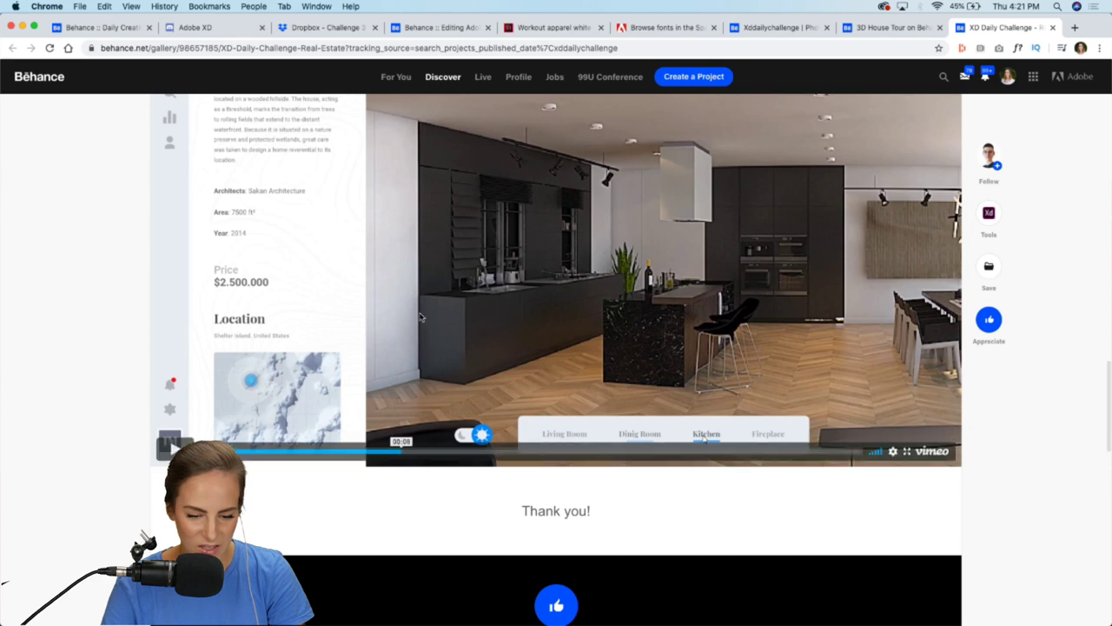
Step: Watch the Hill House prototype video in full screen, exit full screen and return to the start of the project
left_click(908, 452)
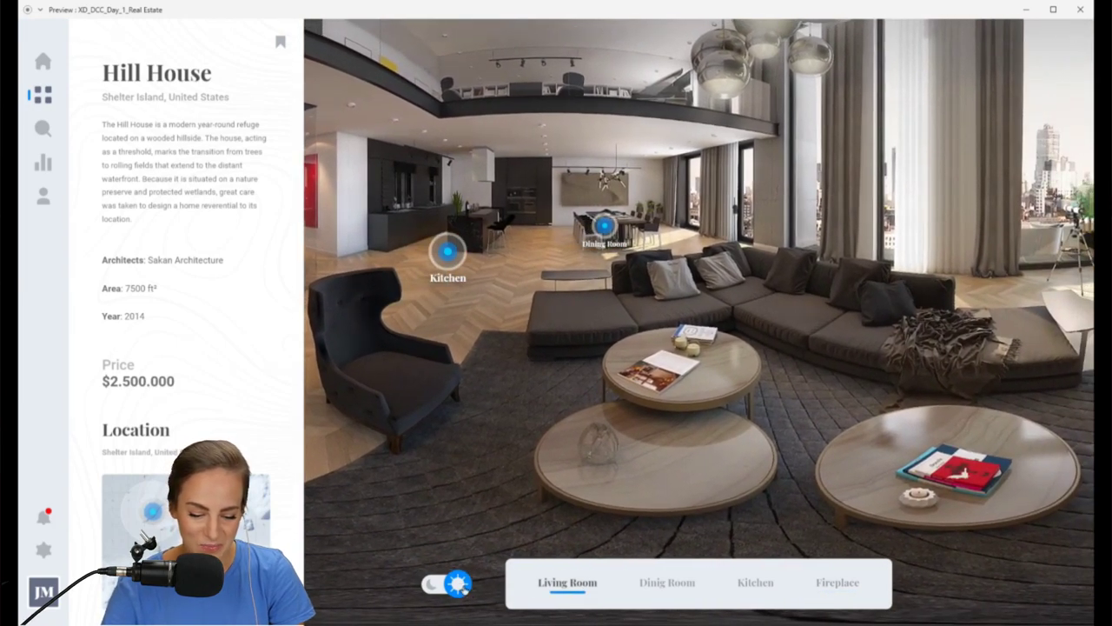
left_click(461, 584)
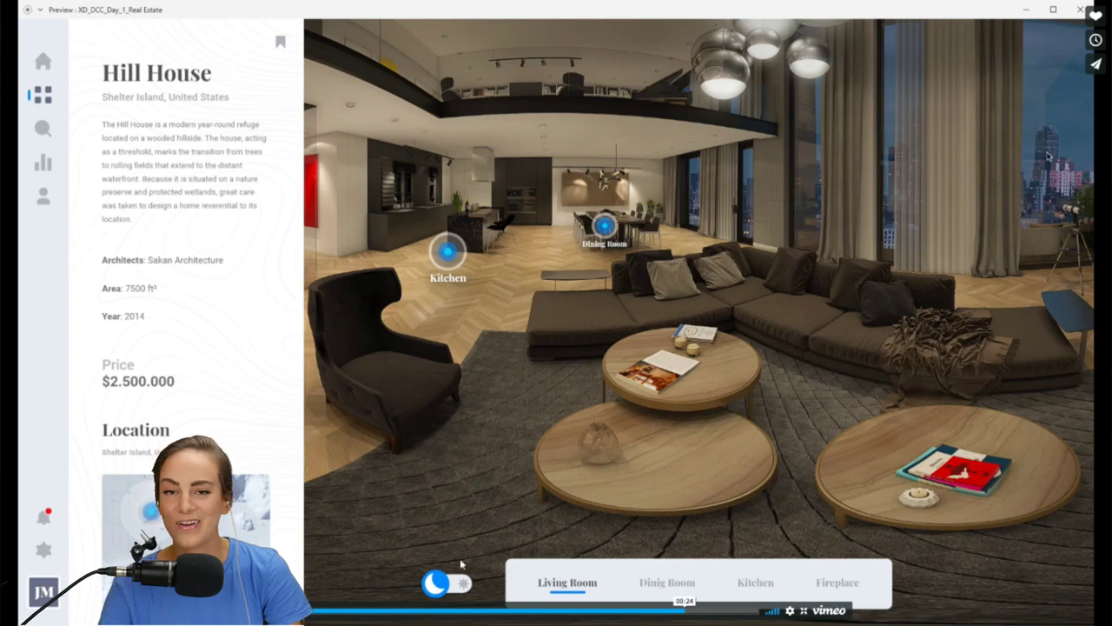
left_click(458, 586)
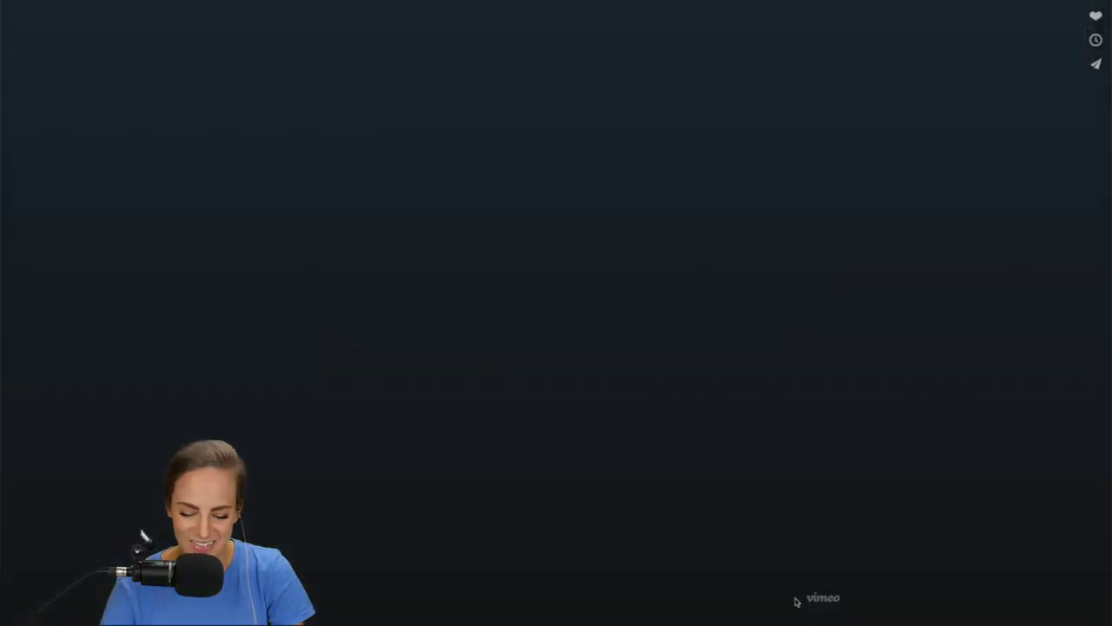
mouse_move(21, 6)
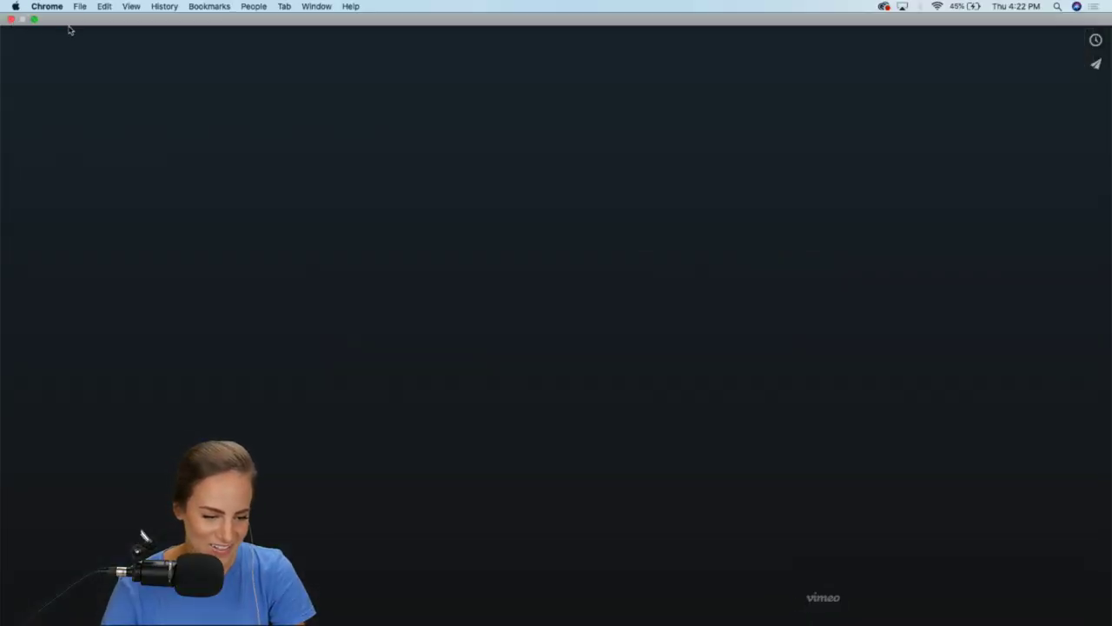
left_click(34, 19)
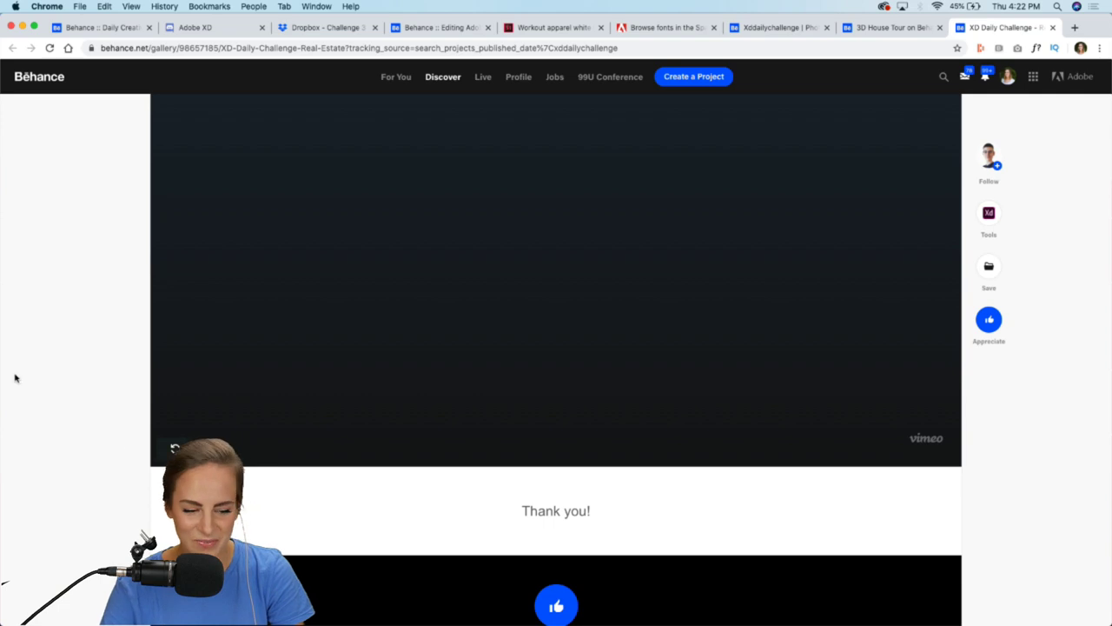
scroll(15, 378, "up", 20)
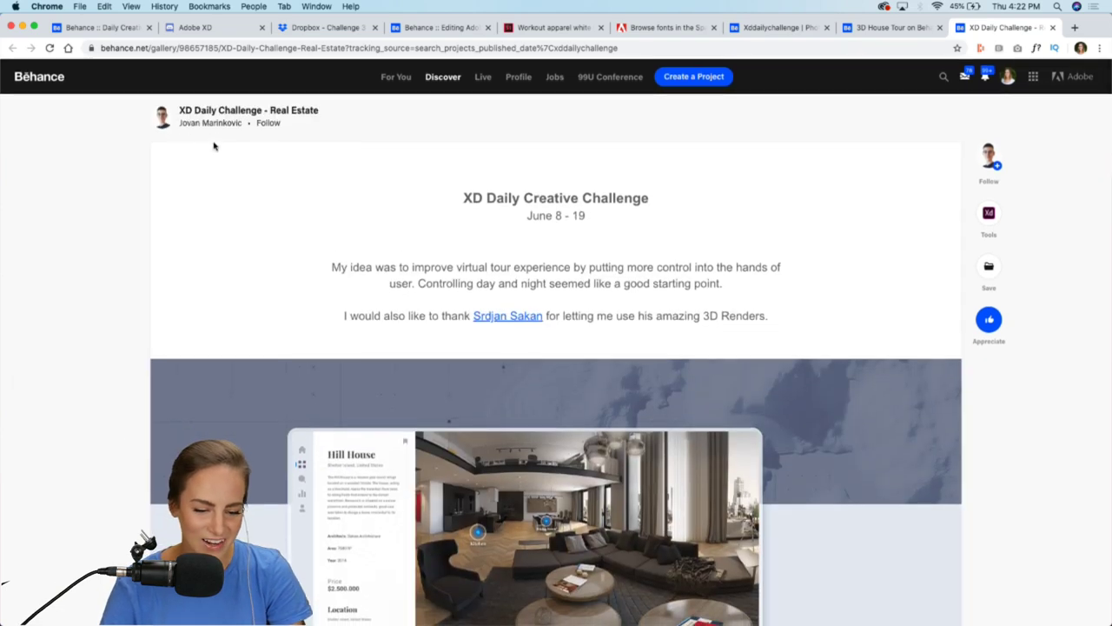
Step: Return to the xddailychallenge search results and switch to the Adobe XD server in Discord
left_click(752, 28)
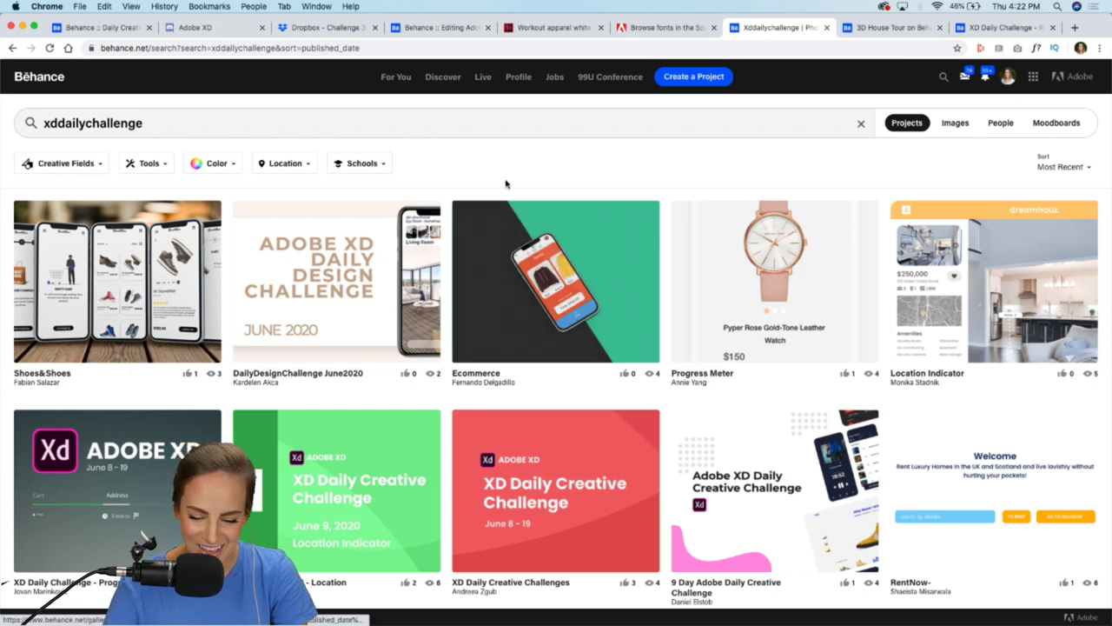
mouse_move(480, 611)
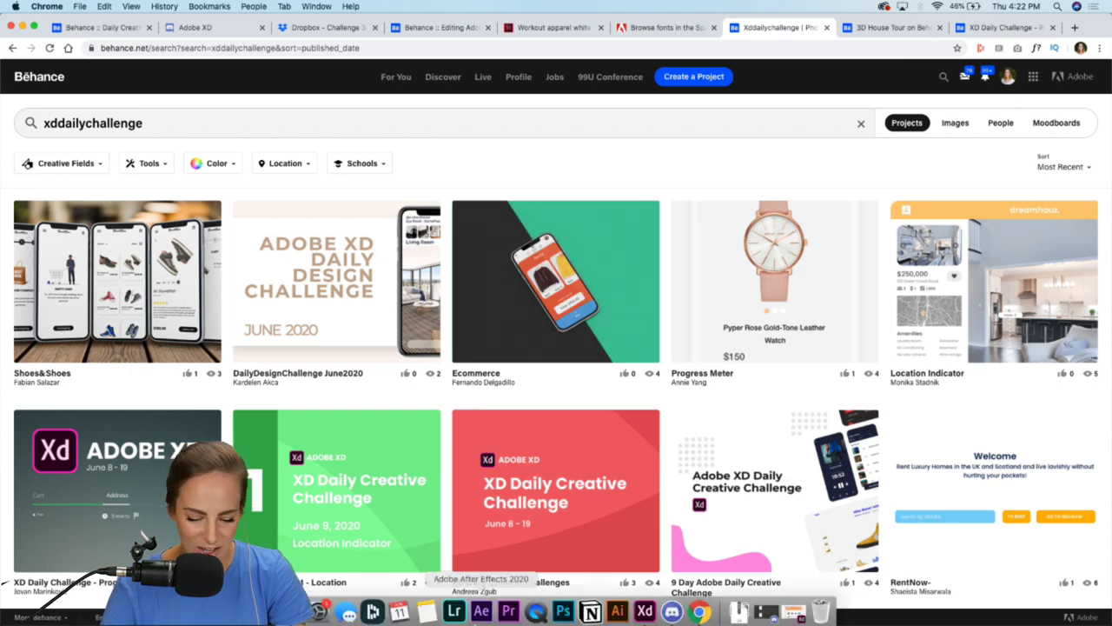
left_click(671, 612)
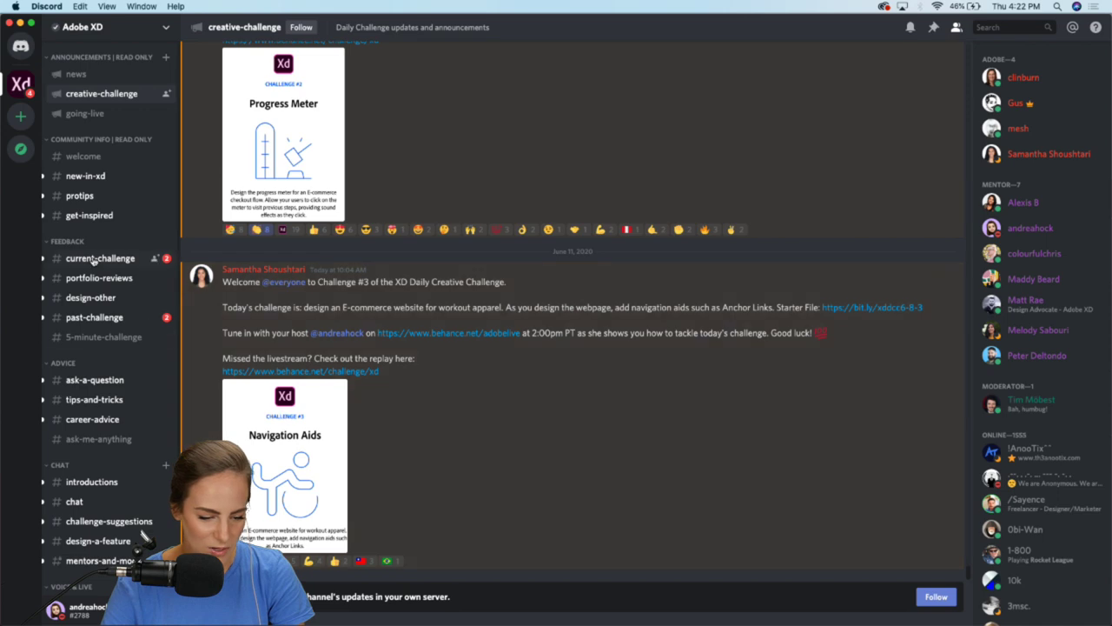
Step: Open the current-challenge channel, browse the recent submissions and open the AudioCart project link on Behance
key("alt+shift+Down")
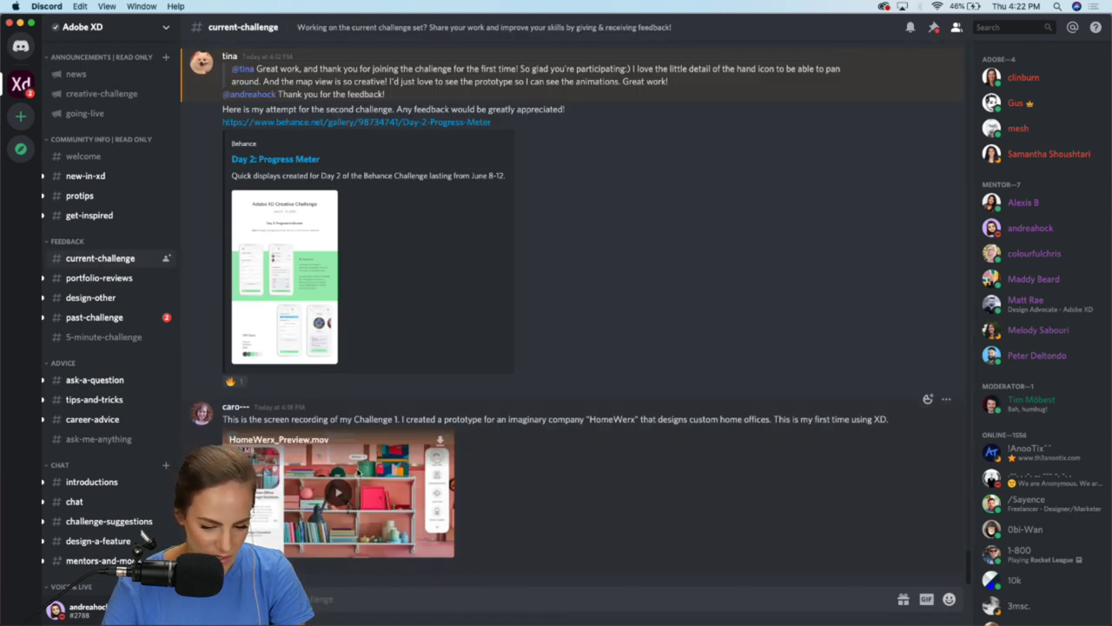
scroll(517, 479, "up", 10)
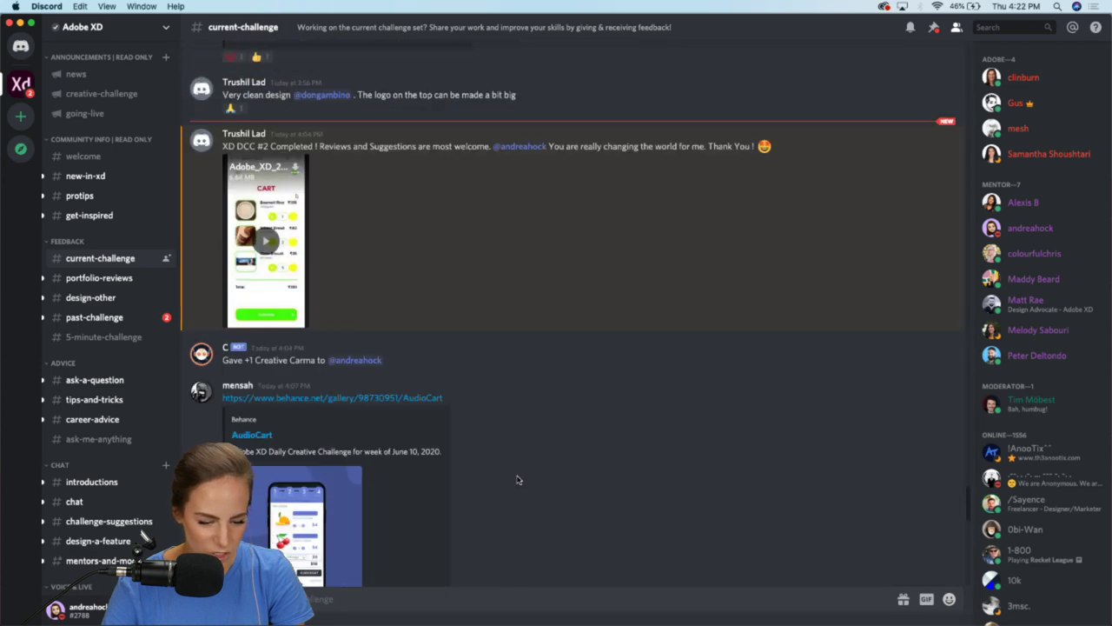
scroll(517, 479, "down", 3)
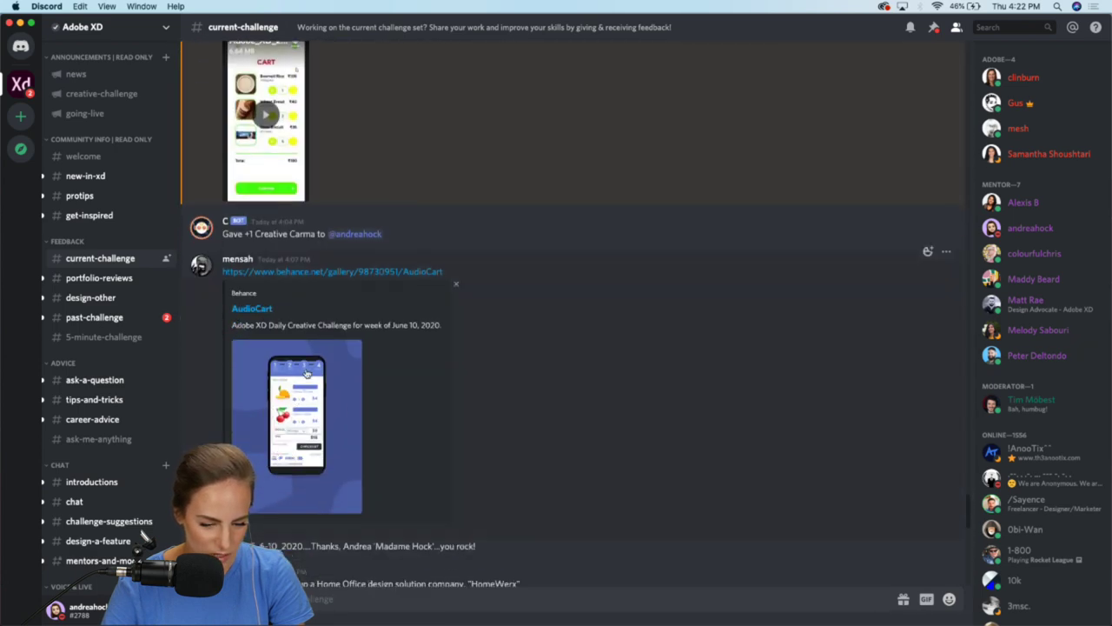
left_click(344, 273)
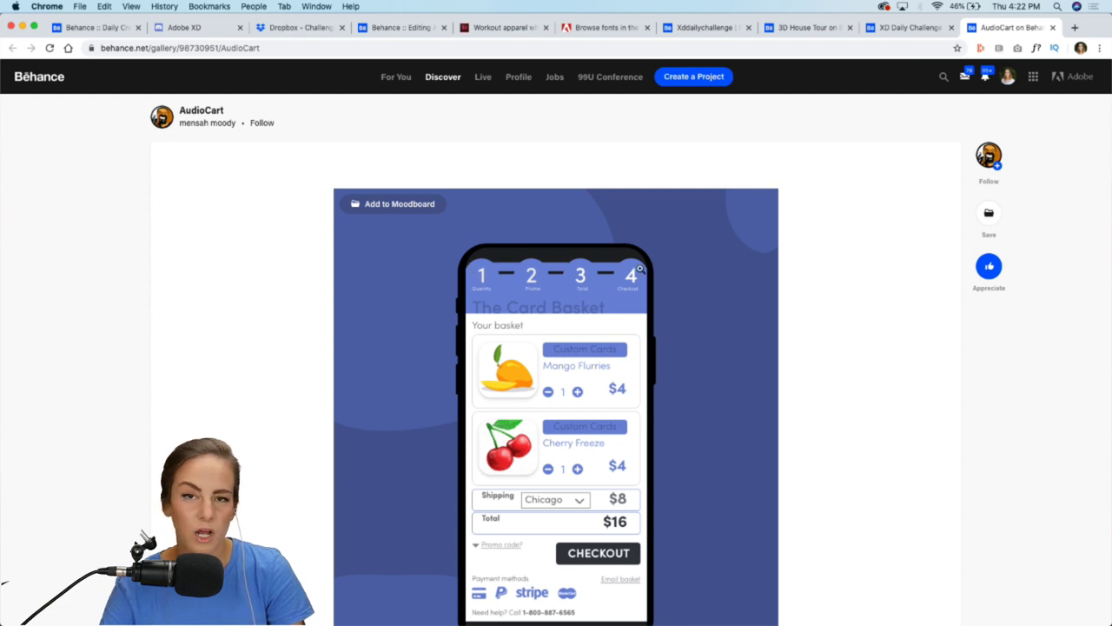
Step: Play the AudioCart prototype video in full screen from the start and exit full screen
left_click(661, 274)
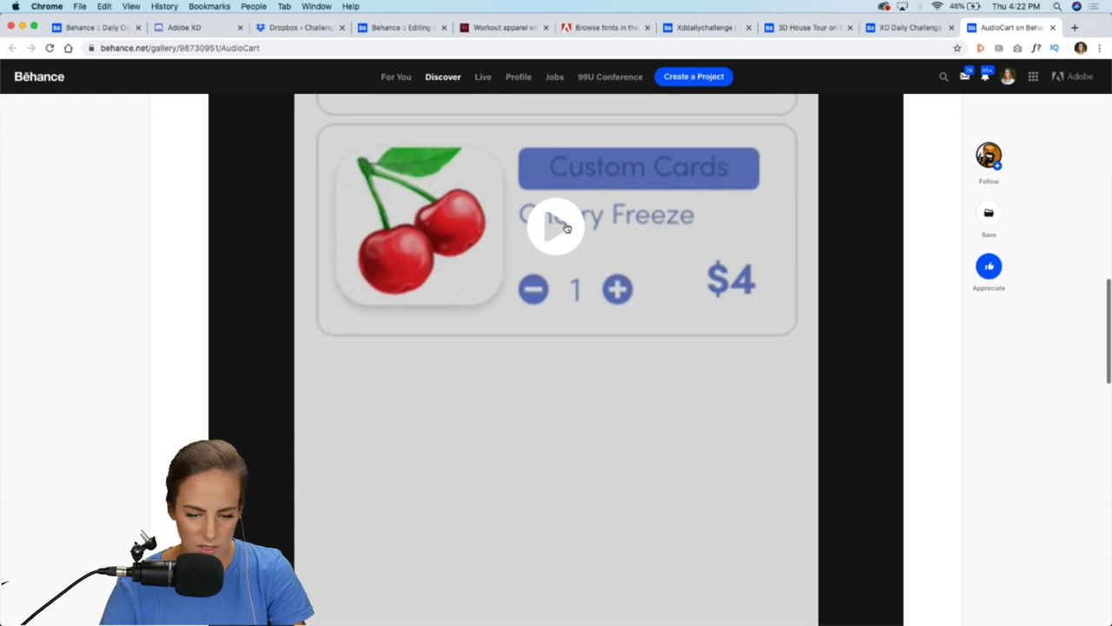
scroll(859, 325, "down", 5)
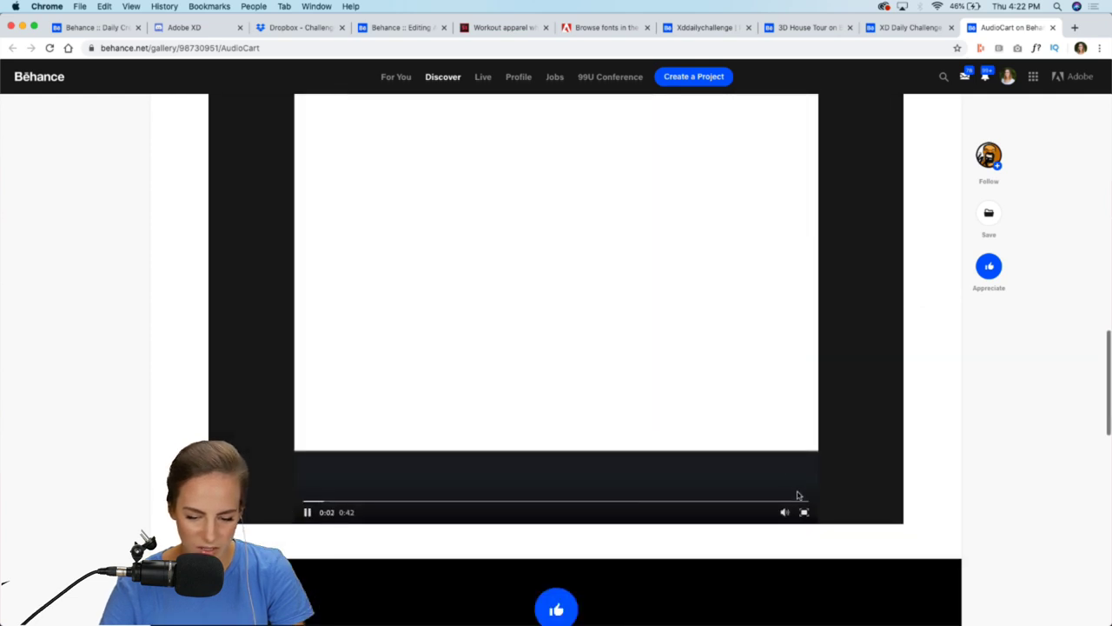
key("f")
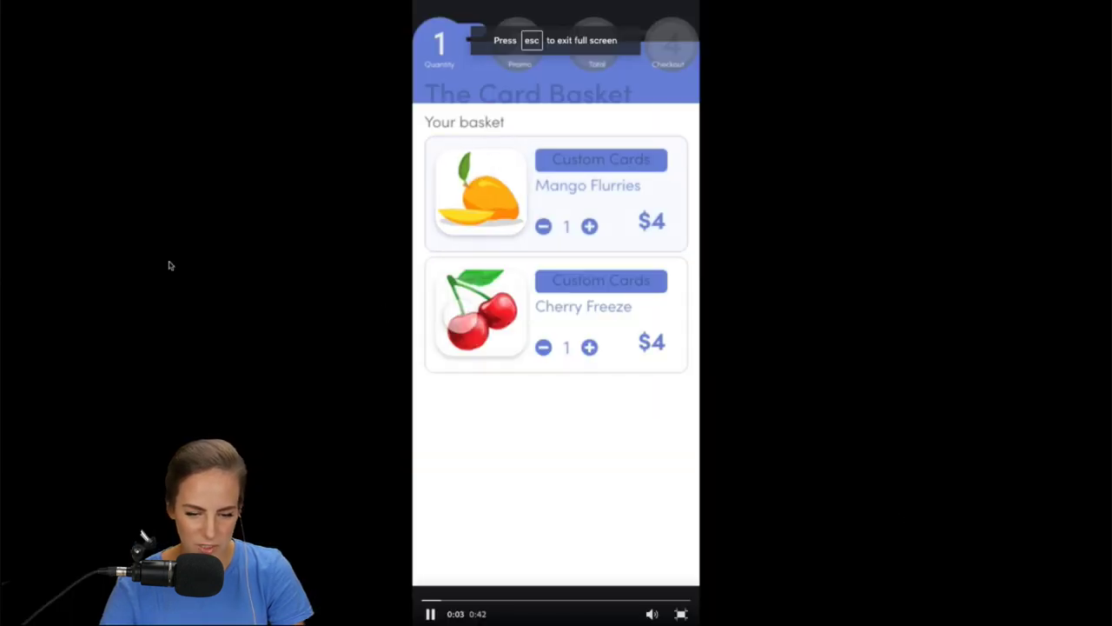
left_click(423, 600)
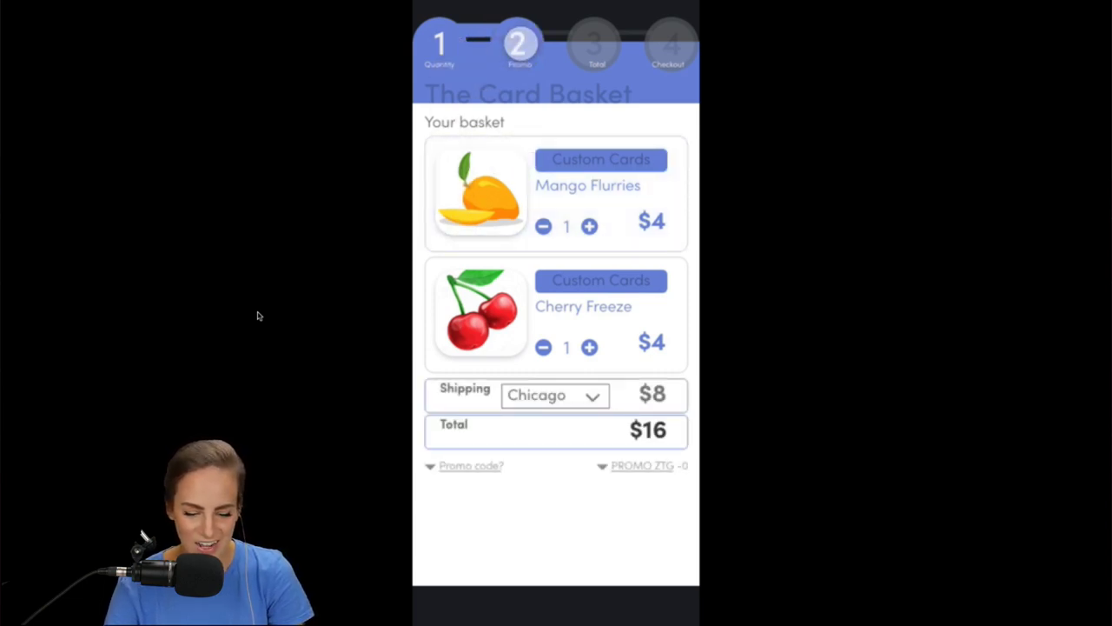
mouse_move(638, 278)
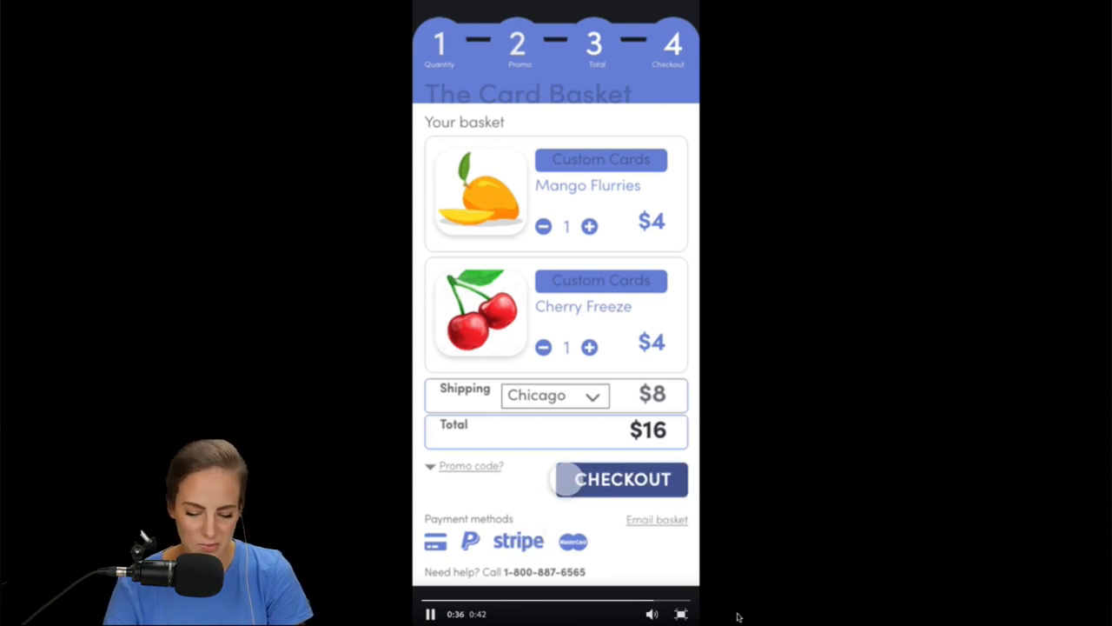
left_click(680, 614)
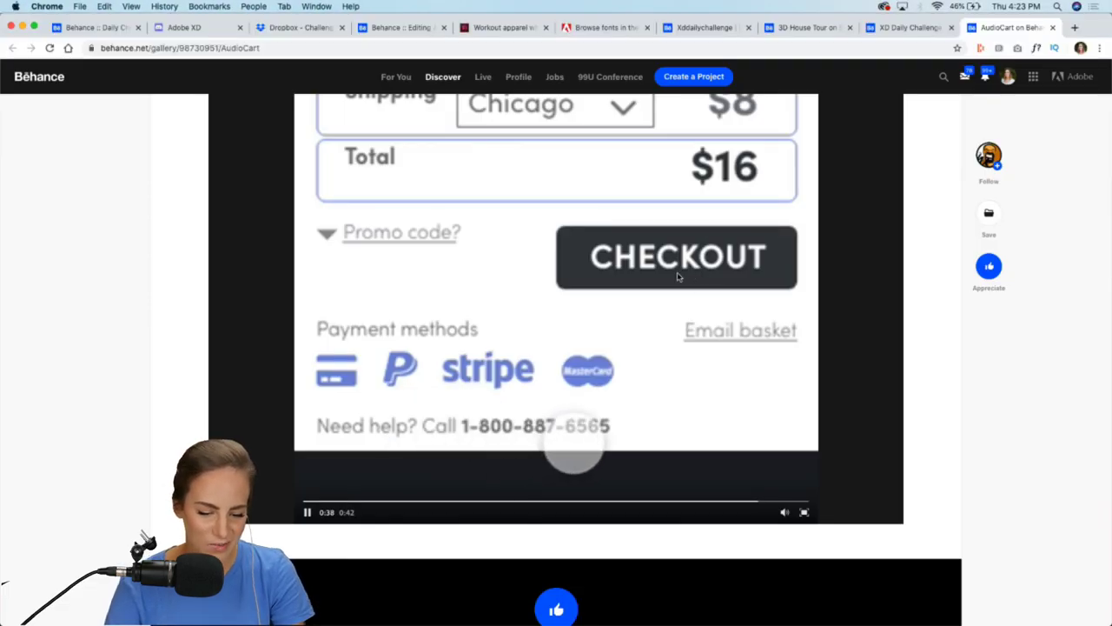
Step: Return to Discord, watch the XD DCC #2 cart video in full screen from the start, and exit full screen
left_click(686, 609)
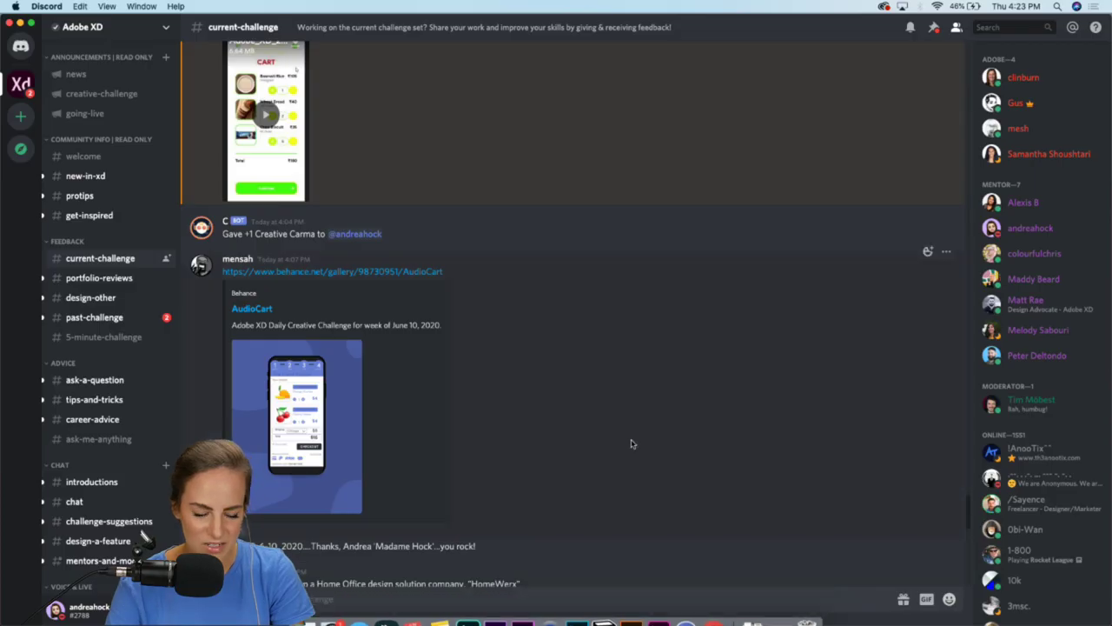
scroll(571, 422, "up", 5)
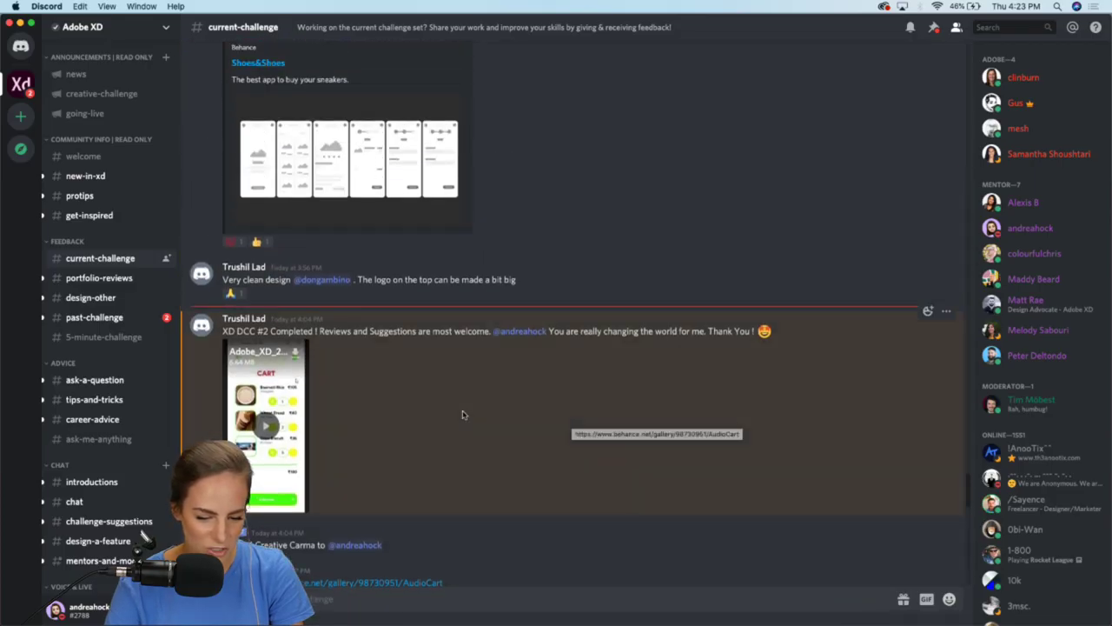
left_click(267, 426)
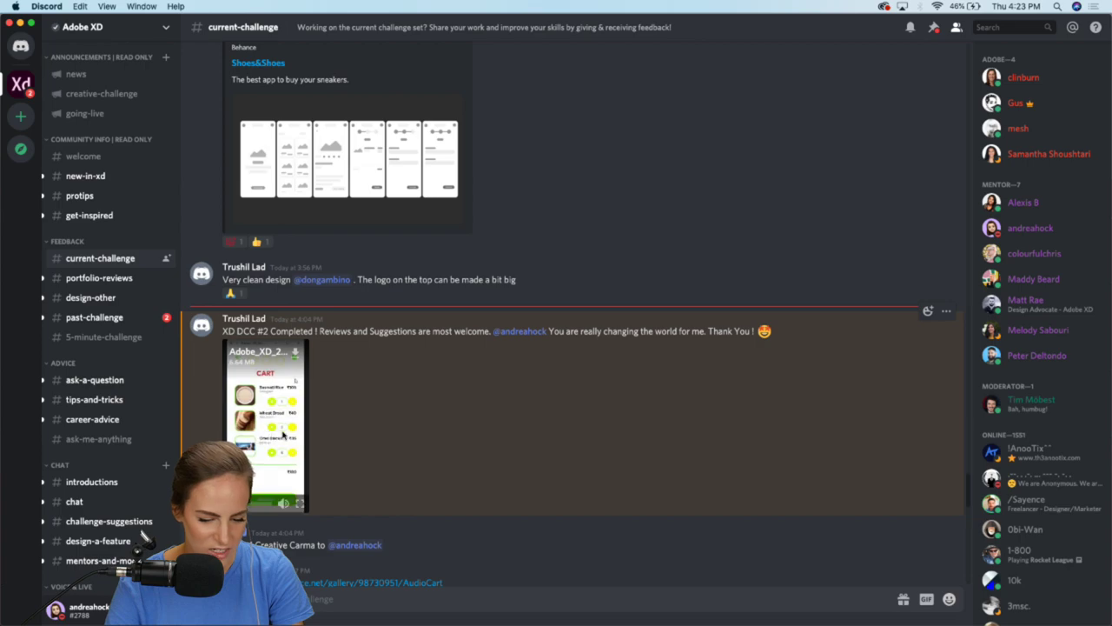
left_click(300, 490)
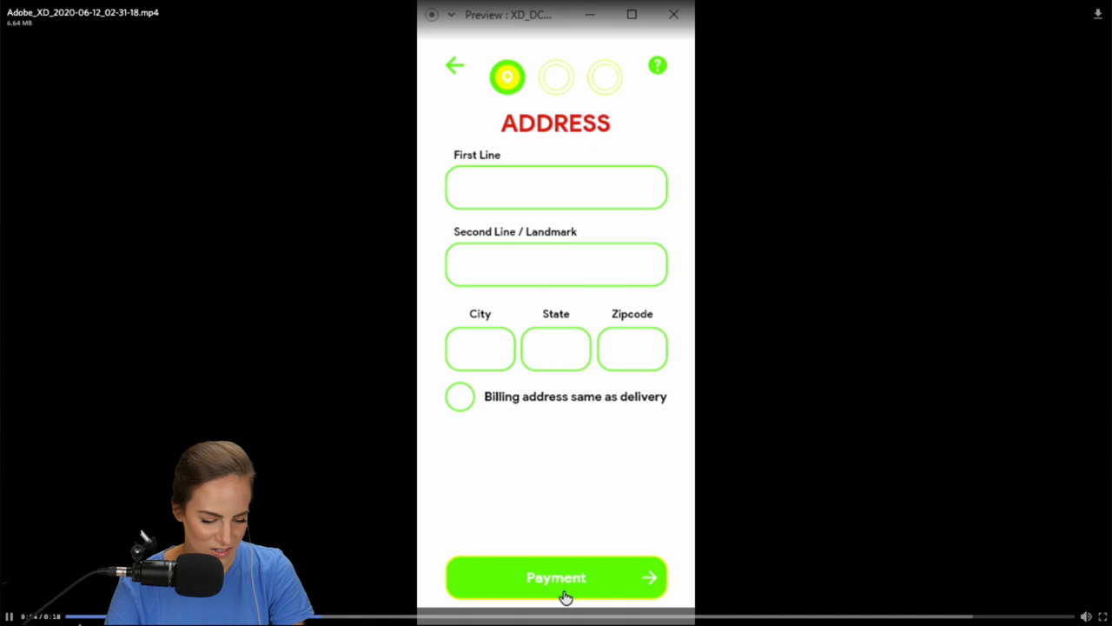
left_click(76, 616)
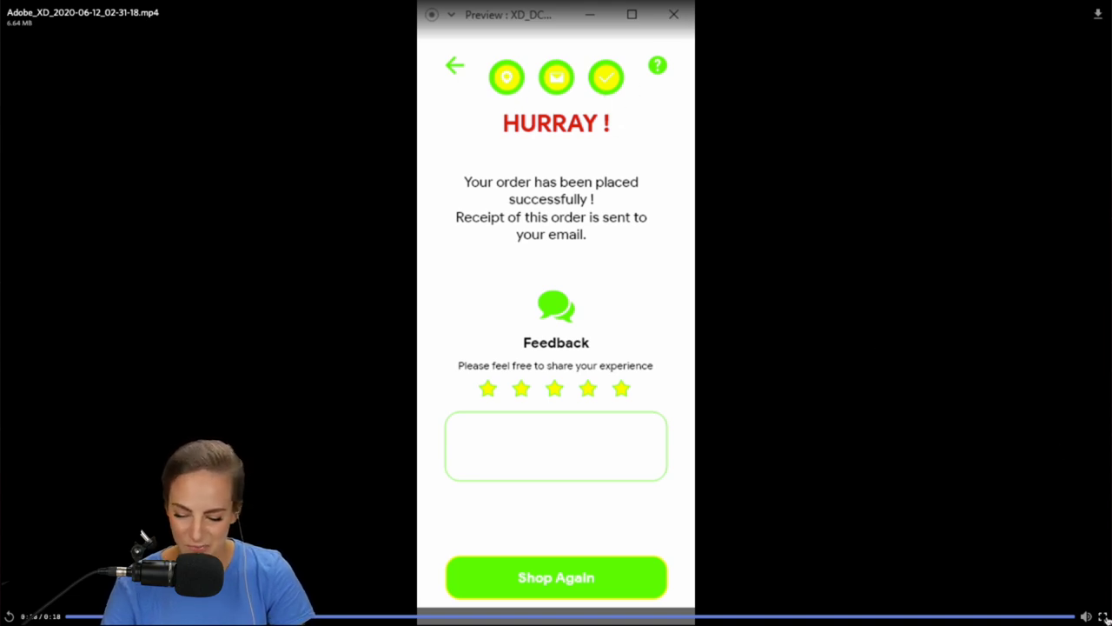
key("Escape")
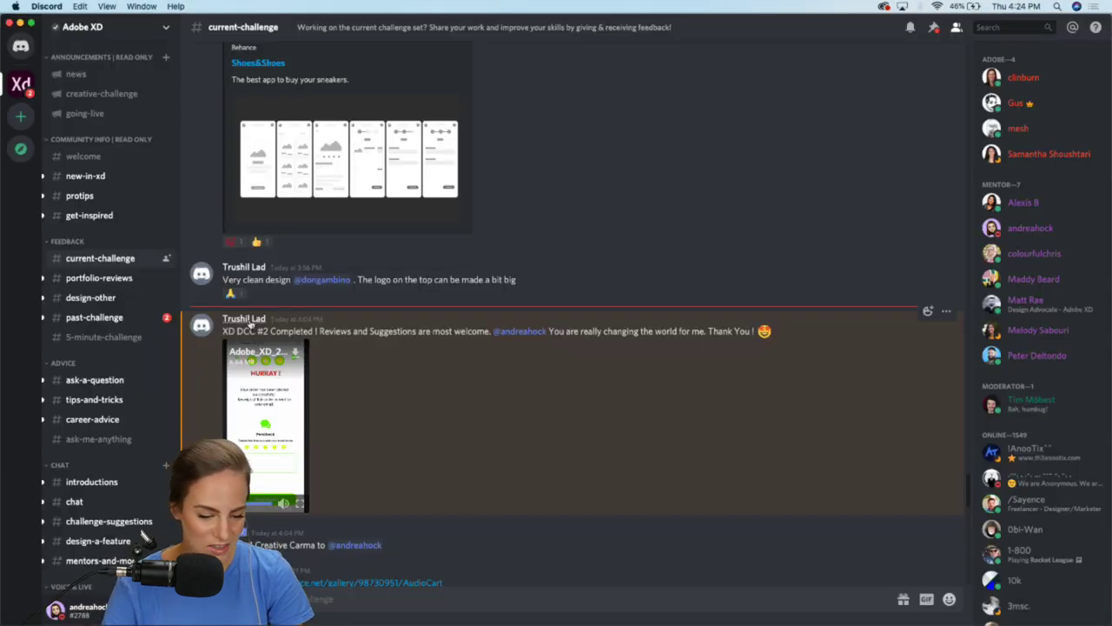
Step: Browse the earlier submissions in the current-challenge channel and open the Real Estate Virtual Tour project on Behance
scroll(556, 383, "up", 3)
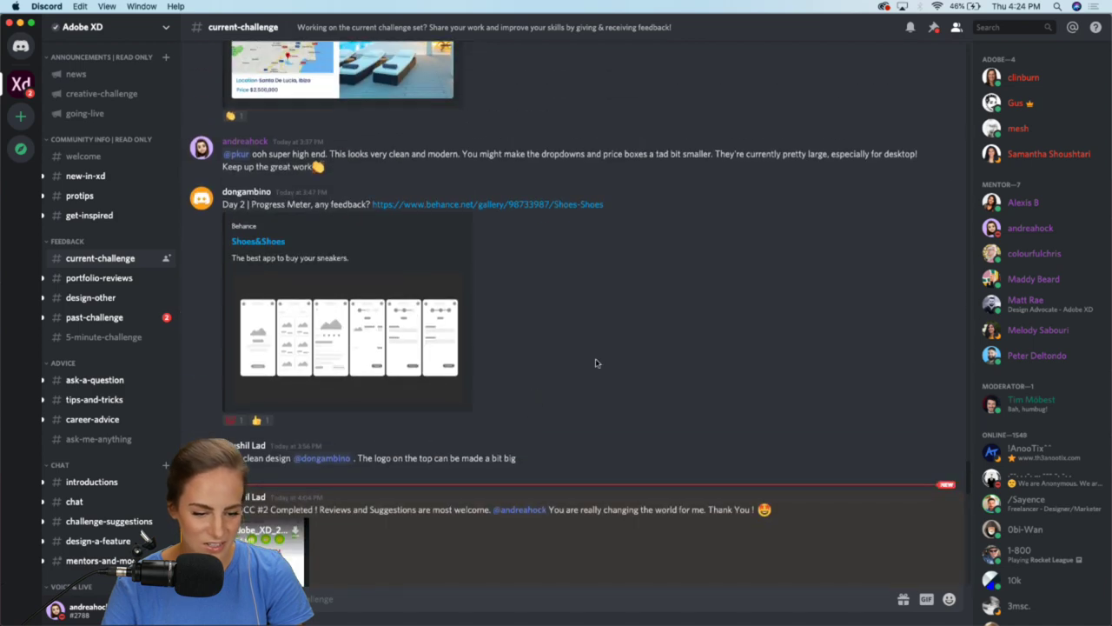
scroll(624, 352, "up", 1)
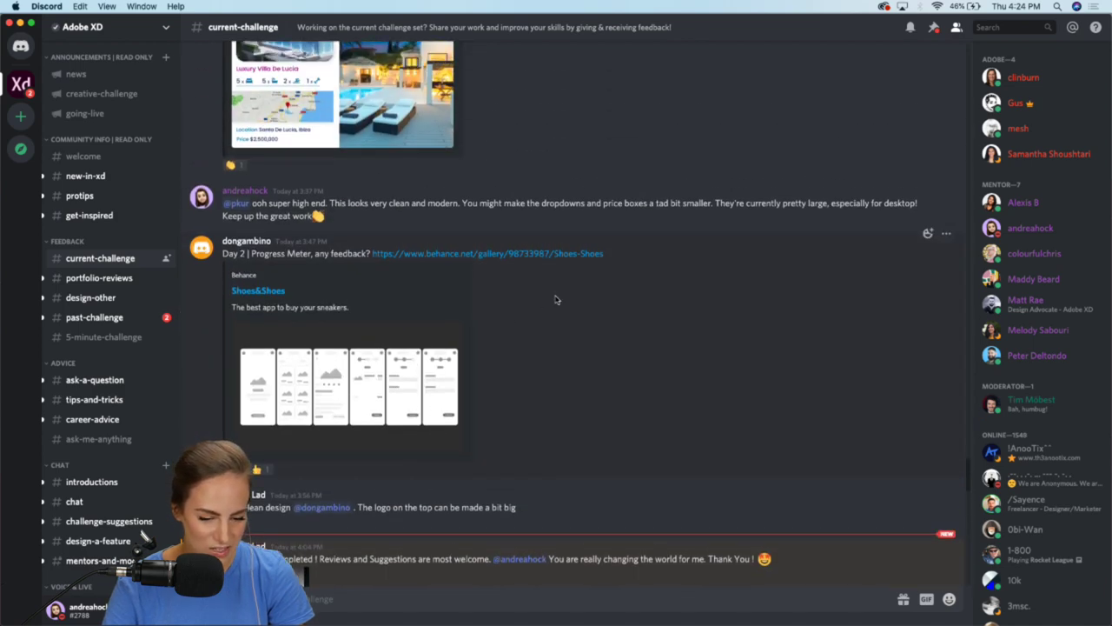
scroll(556, 300, "up", 7)
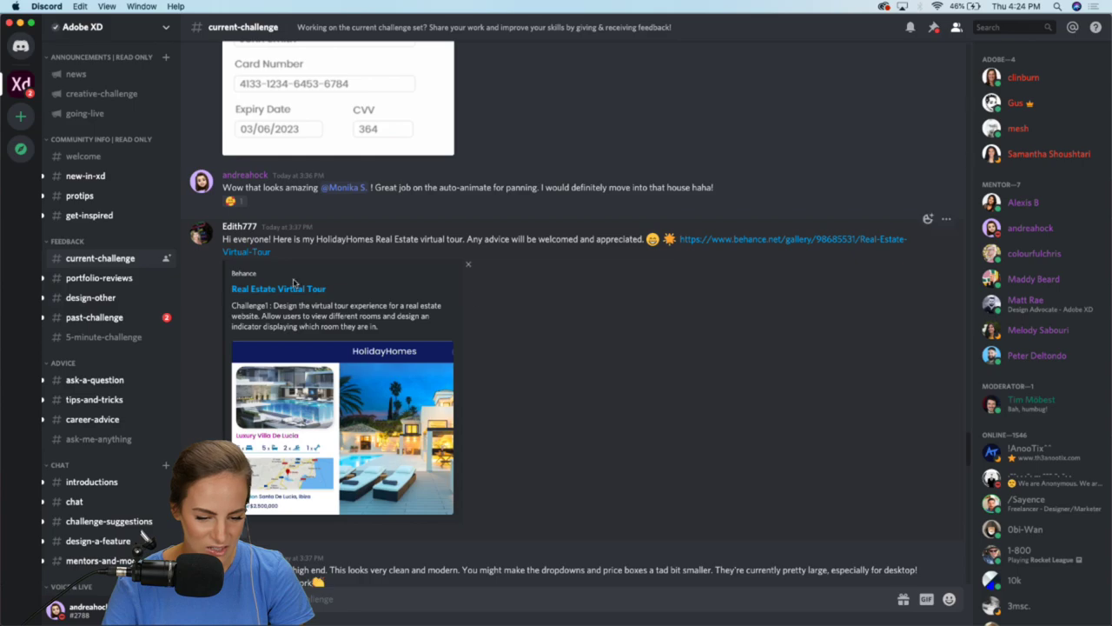
left_click(278, 289)
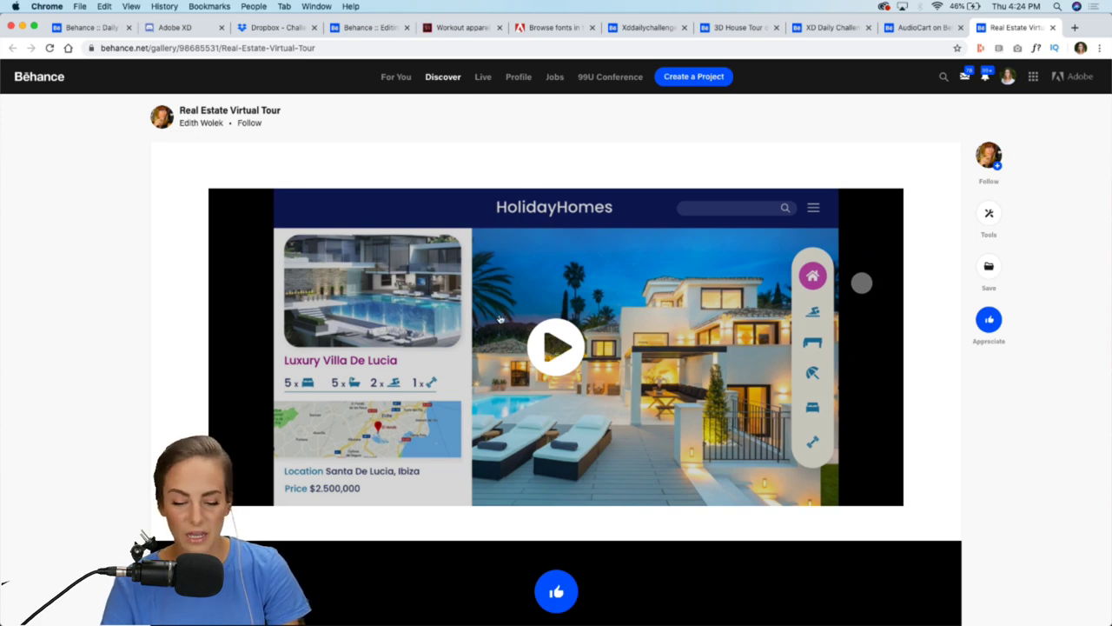
Step: Watch the HolidayHomes virtual tour video in full screen from the start and exit full screen
left_click(558, 345)
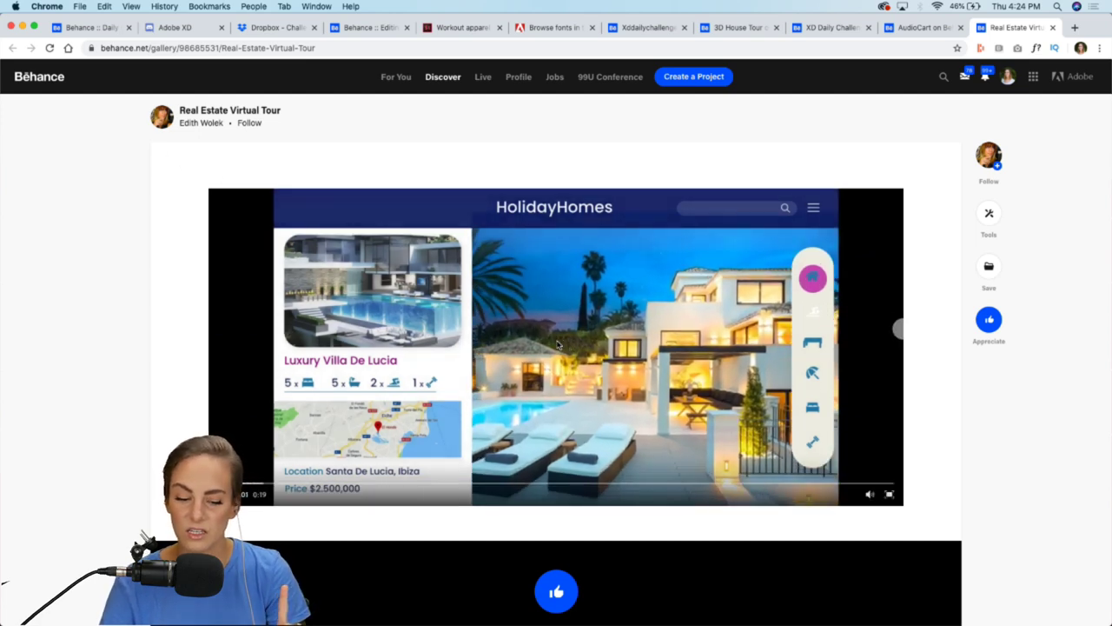
left_click(890, 495)
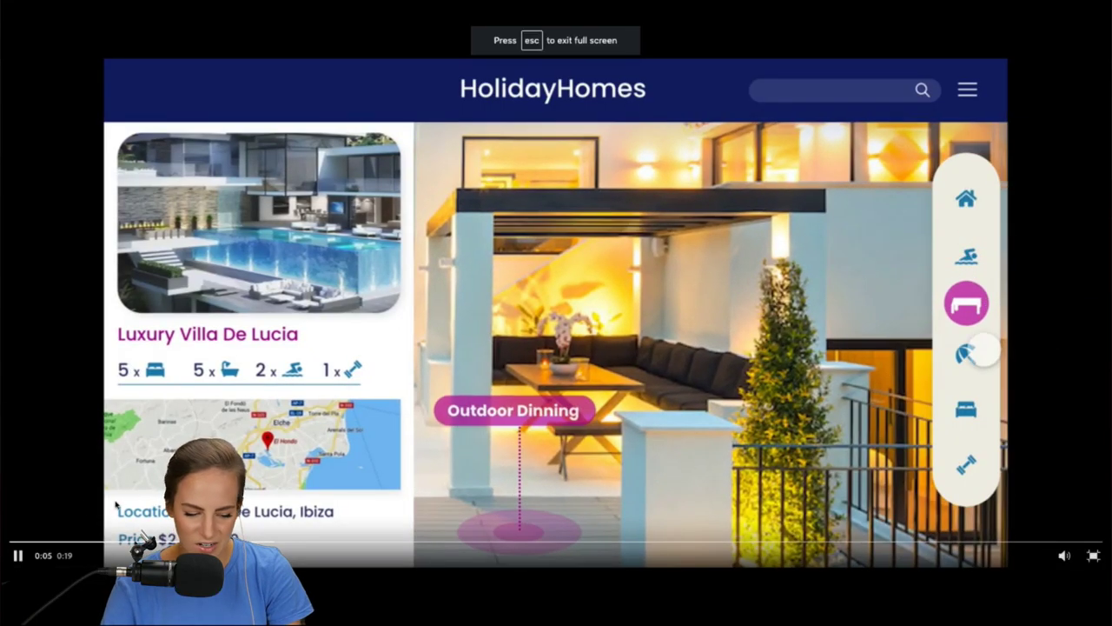
left_click(12, 542)
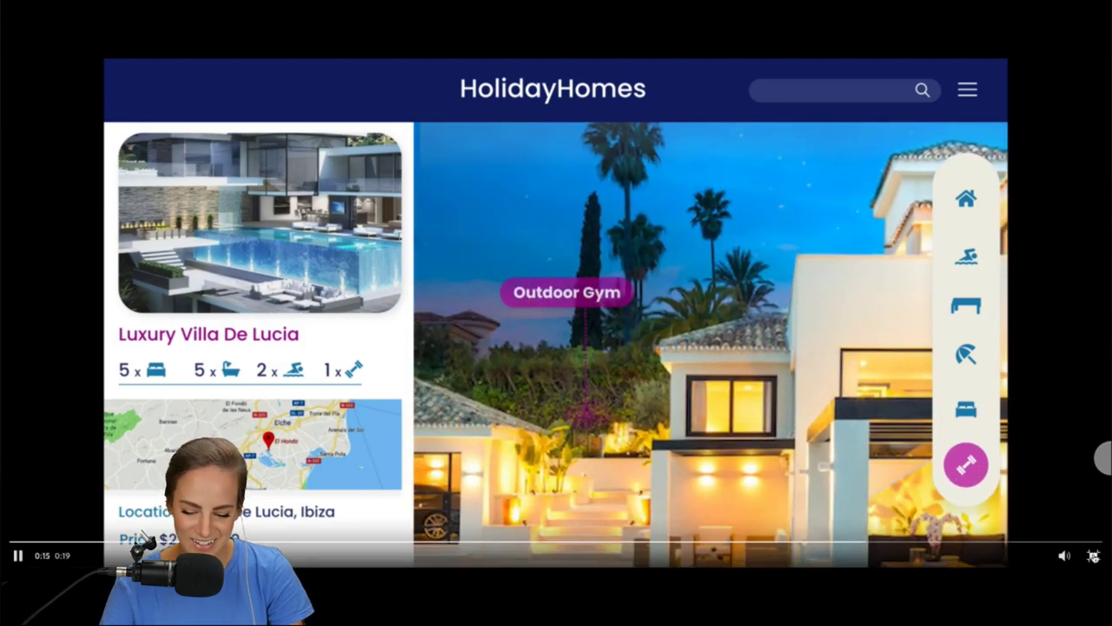
left_click(1094, 556)
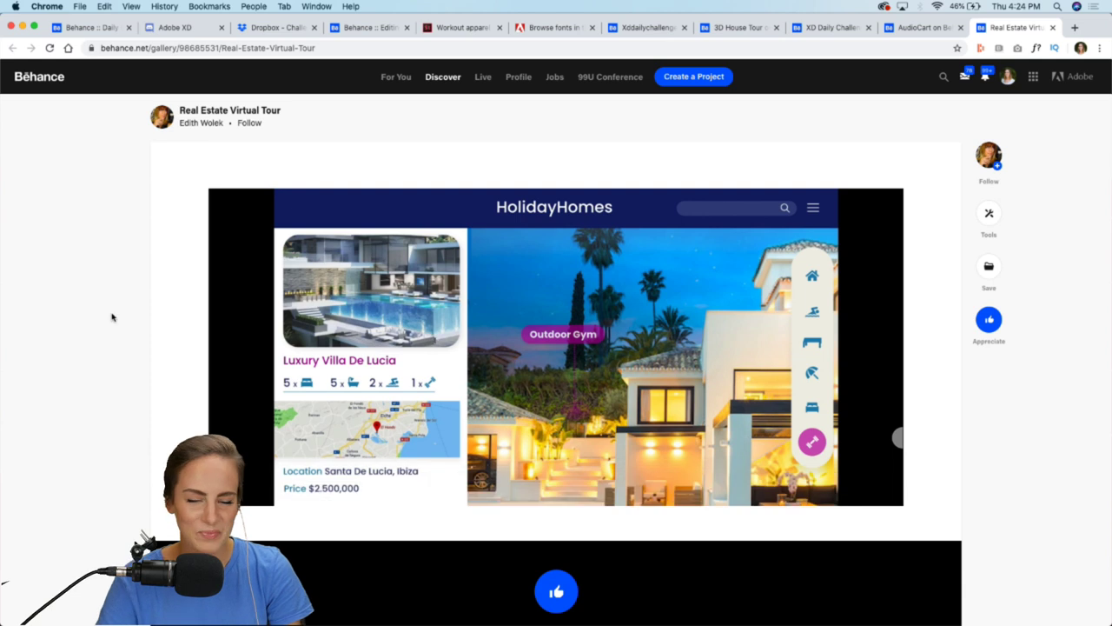